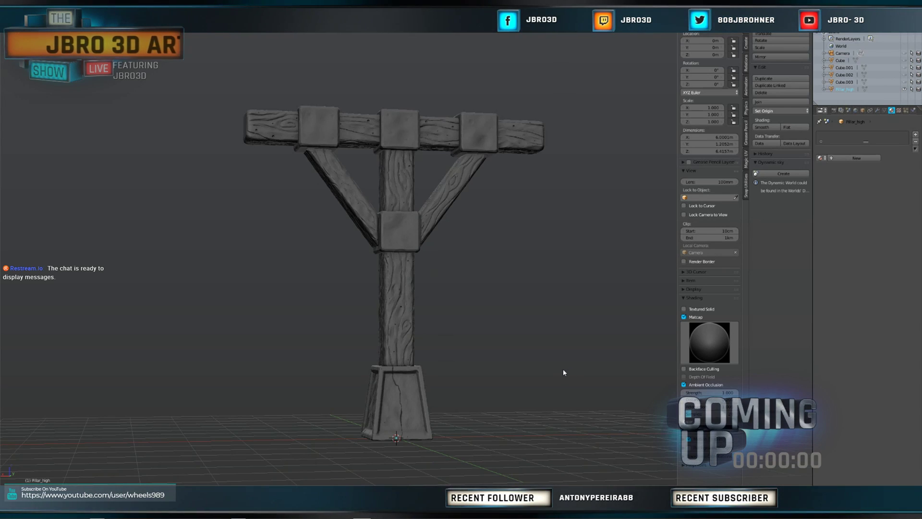
pyautogui.moveTo(564, 373); pyautogui.dragTo(581, 350, button='middle')
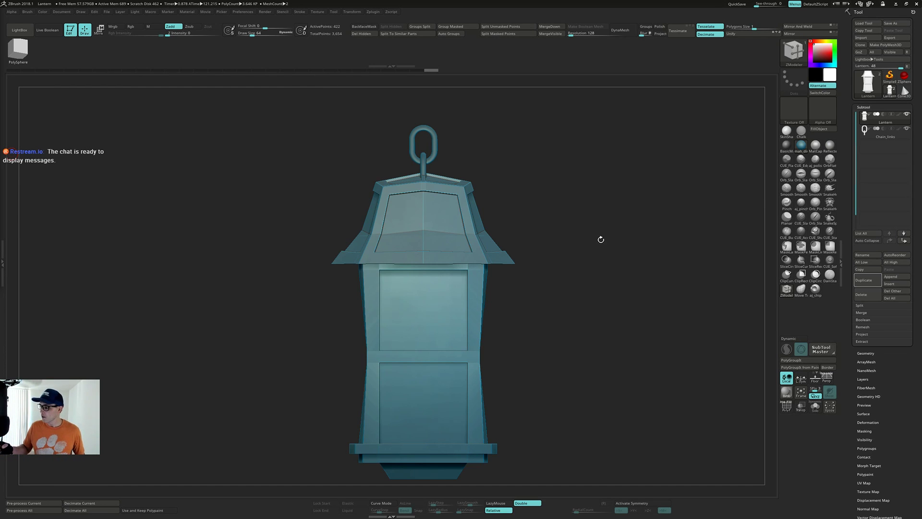
pyautogui.moveTo(597, 251); pyautogui.dragTo(581, 284)
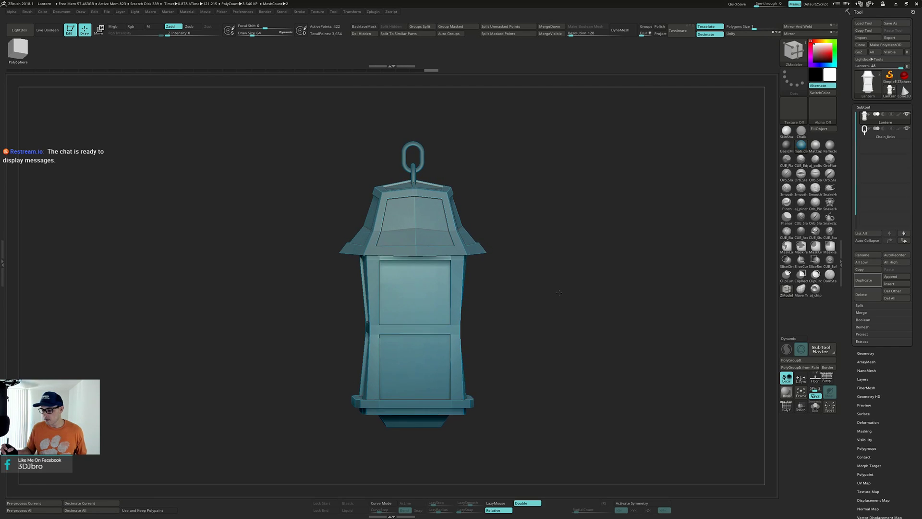
pyautogui.moveTo(558, 288)
pyautogui.mouseDown()
pyautogui.moveTo(551, 308)
pyautogui.moveTo(561, 287)
pyautogui.mouseUp()
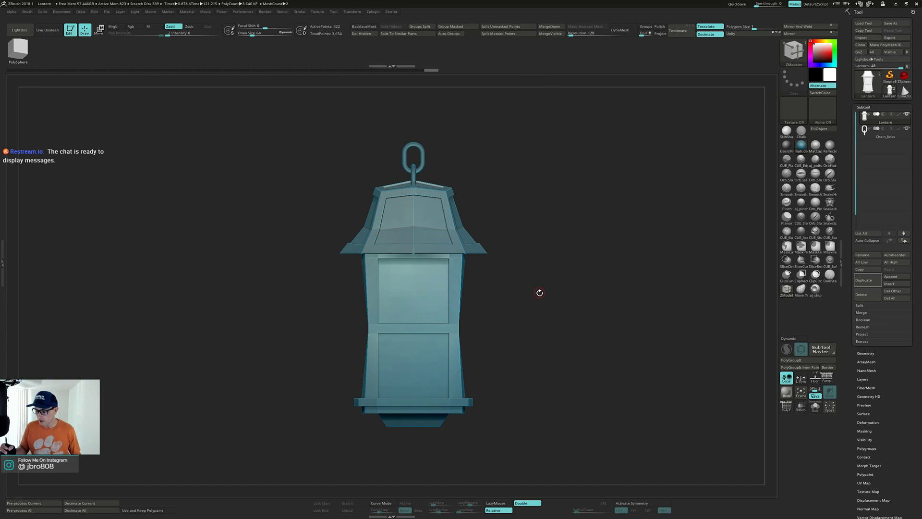
pyautogui.moveTo(537, 290); pyautogui.dragTo(538, 288)
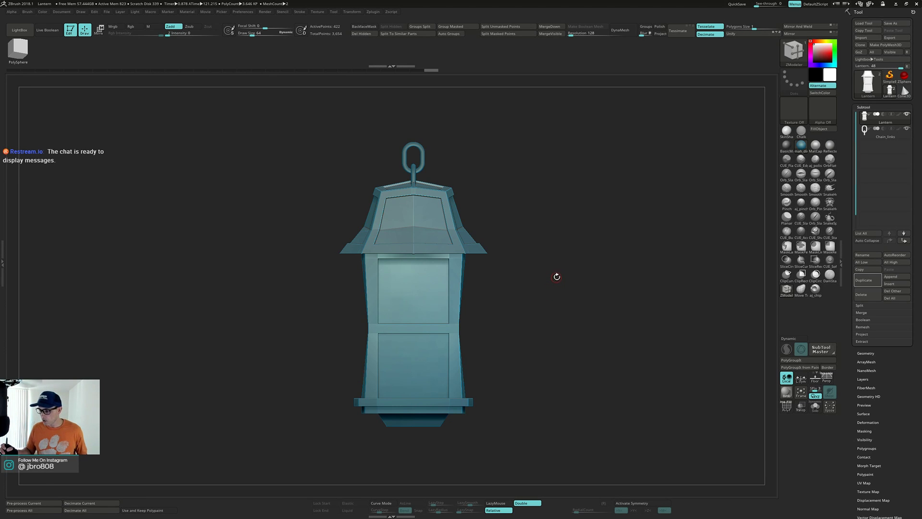
pyautogui.moveTo(552, 266)
pyautogui.mouseDown()
pyautogui.moveTo(563, 279)
pyautogui.moveTo(562, 268)
pyautogui.moveTo(559, 282)
pyautogui.moveTo(561, 267)
pyautogui.moveTo(555, 276)
pyautogui.mouseUp()
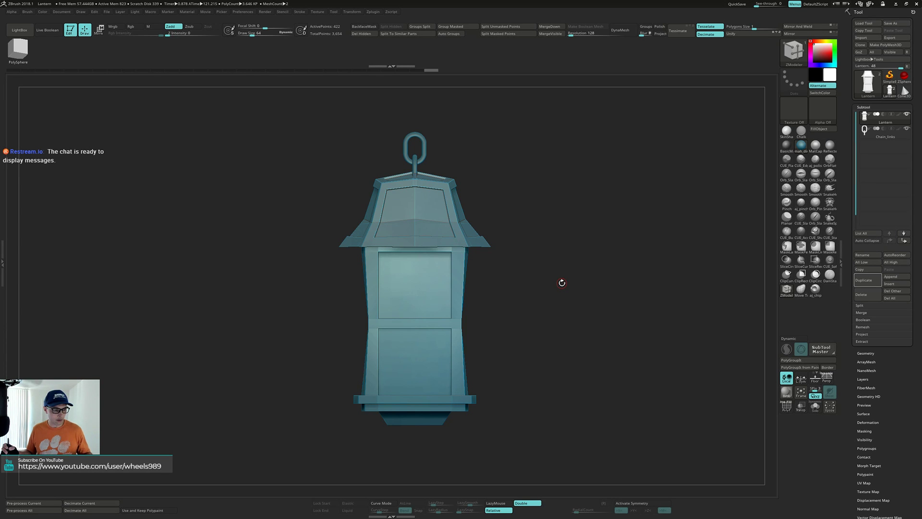
pyautogui.moveTo(572, 292); pyautogui.dragTo(576, 326)
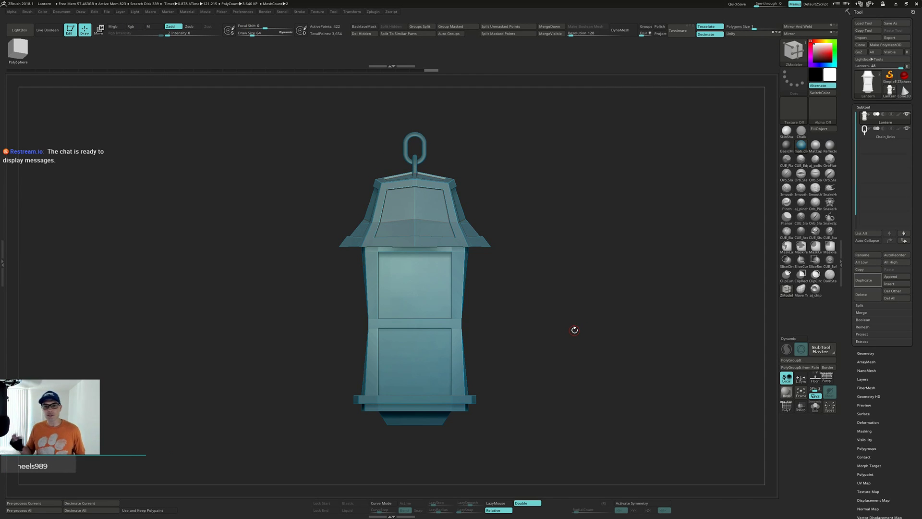
pyautogui.moveTo(554, 286)
pyautogui.mouseDown()
pyautogui.moveTo(556, 304)
pyautogui.moveTo(561, 298)
pyautogui.moveTo(551, 293)
pyautogui.mouseUp()
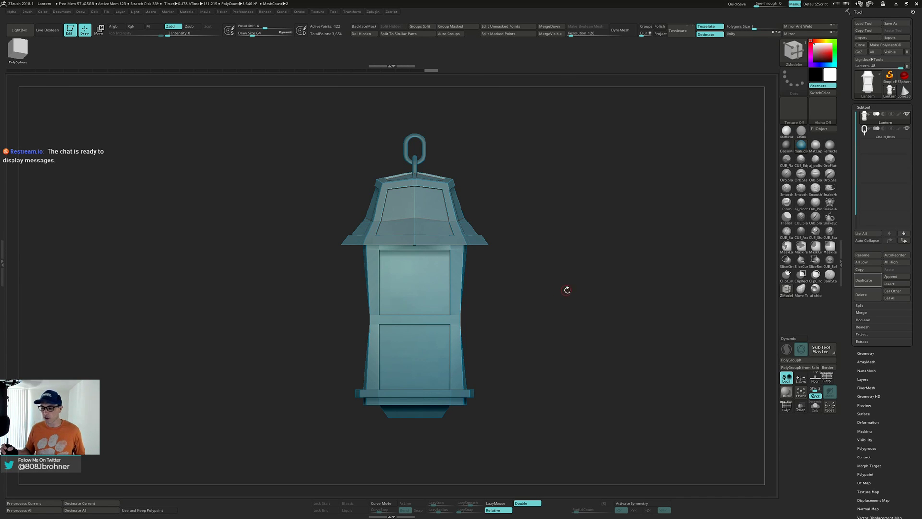
pyautogui.moveTo(567, 289)
pyautogui.mouseDown()
pyautogui.moveTo(579, 305)
pyautogui.moveTo(577, 294)
pyautogui.mouseUp()
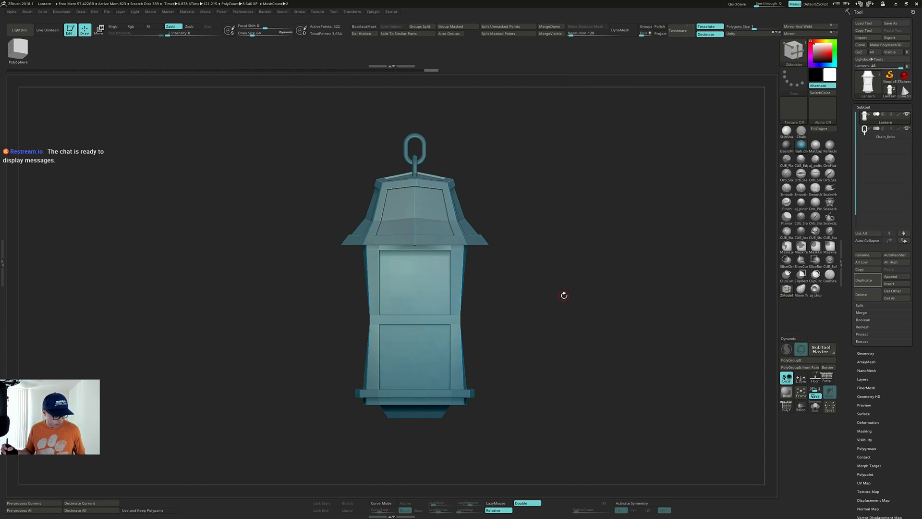
# Step: Activate the Move gizmo and examine the lantern's polygroups with PolyFrame temporarily on
pyautogui.press('w')
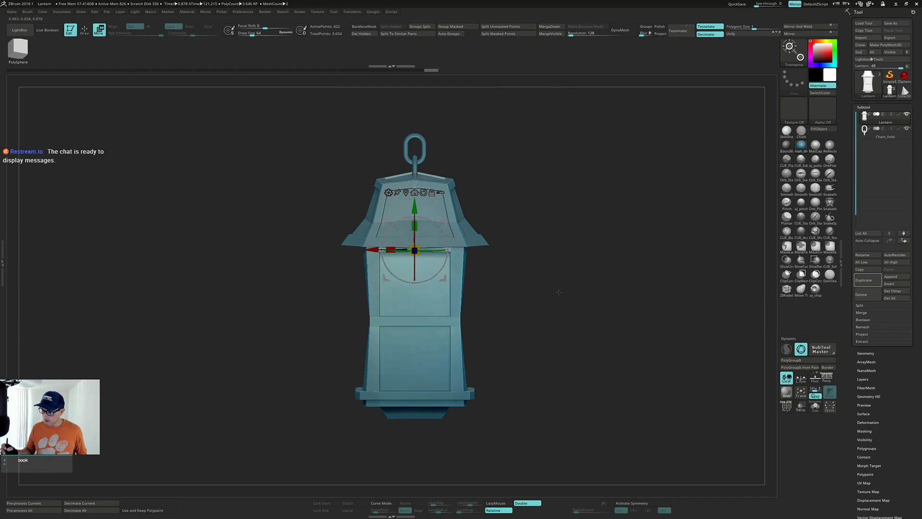
pyautogui.moveTo(558, 287); pyautogui.dragTo(568, 296)
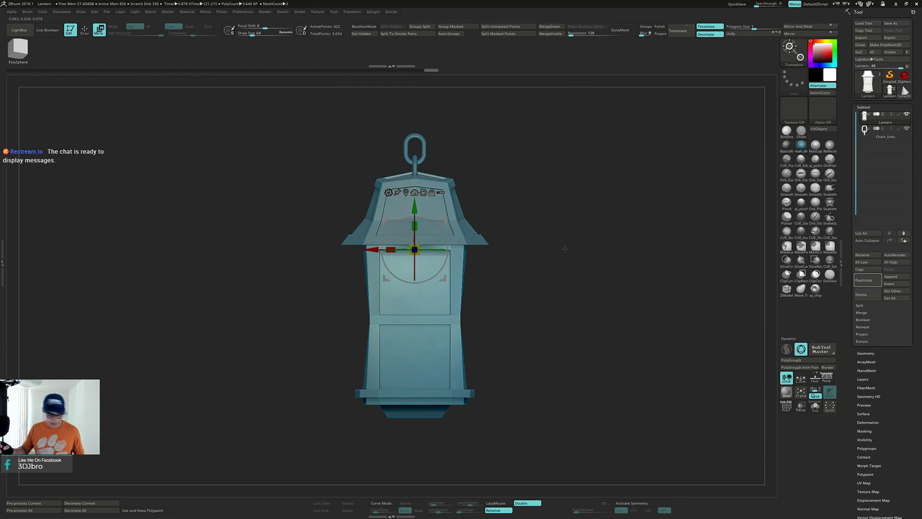
pyautogui.hotkey('shift', 'f')
pyautogui.moveTo(547, 272); pyautogui.dragTo(528, 220)
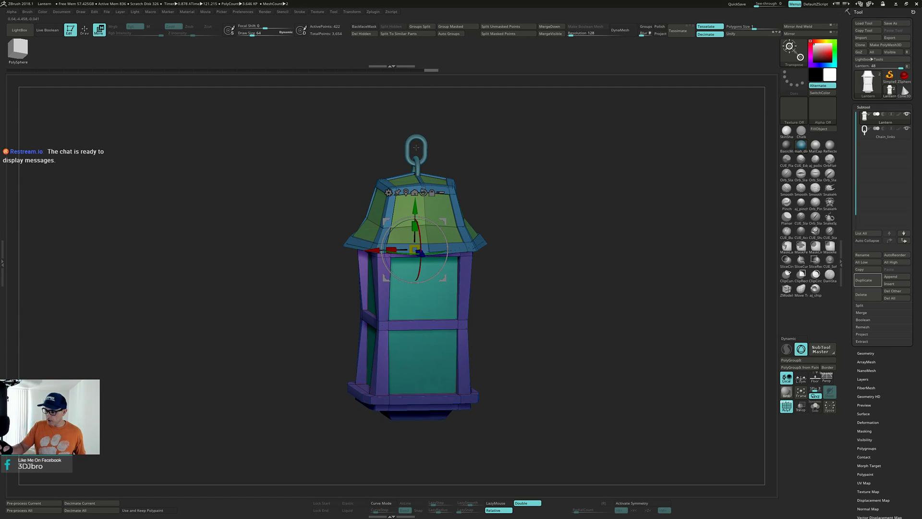
pyautogui.moveTo(440, 152); pyautogui.dragTo(553, 286)
pyautogui.hotkey('shift', 'f')
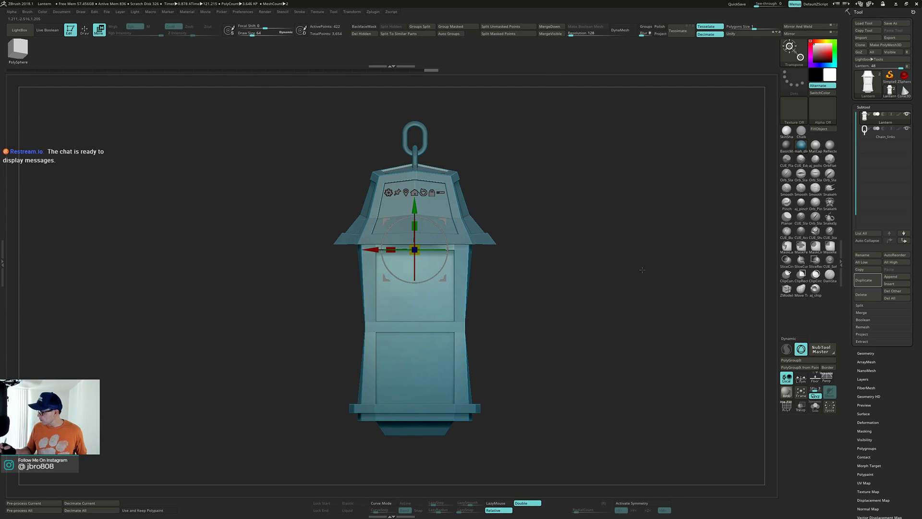
# Step: Duplicate the Lantern subtool, select the copy and hide the original
pyautogui.click(869, 281)
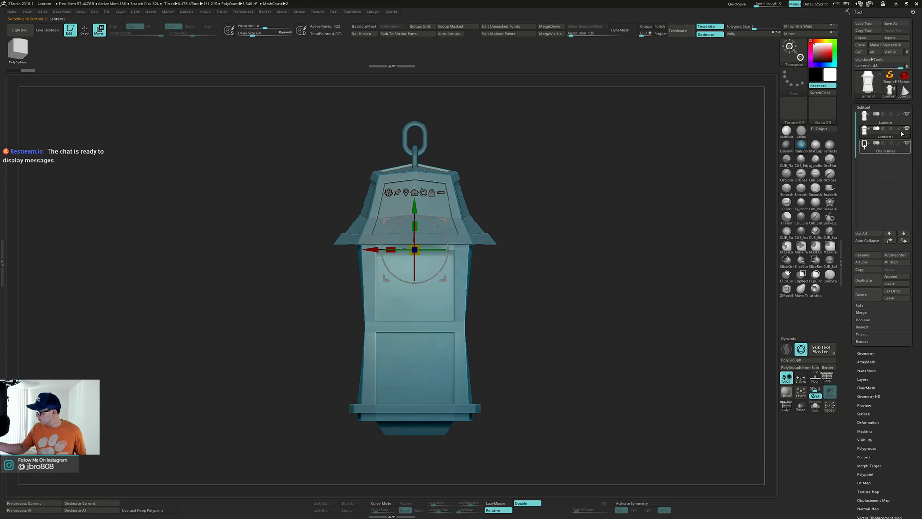
pyautogui.click(906, 114)
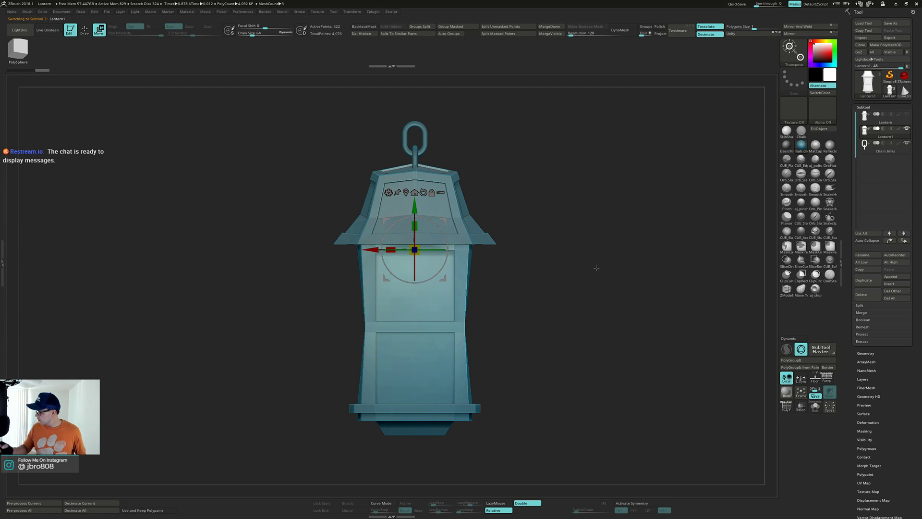
pyautogui.keyDown('shift'); pyautogui.moveTo(595, 267); pyautogui.dragTo(596, 275); pyautogui.keyUp('shift')
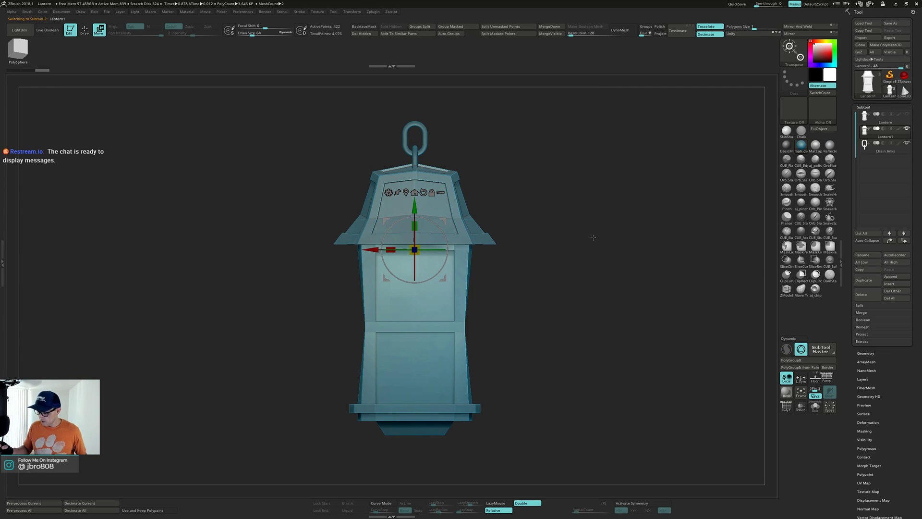
pyautogui.moveTo(593, 237); pyautogui.dragTo(591, 265)
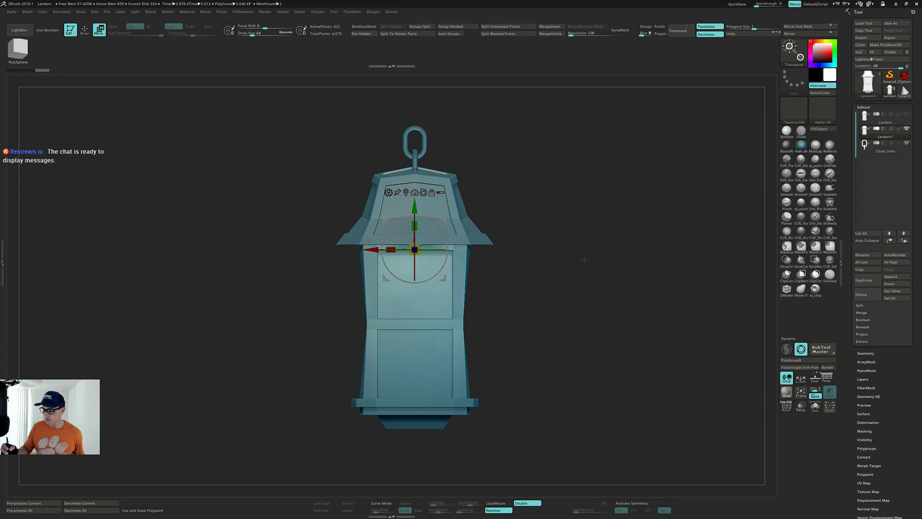
# Step: Apply the Deformer Soft transform type to the duplicate lantern
pyautogui.click(388, 192)
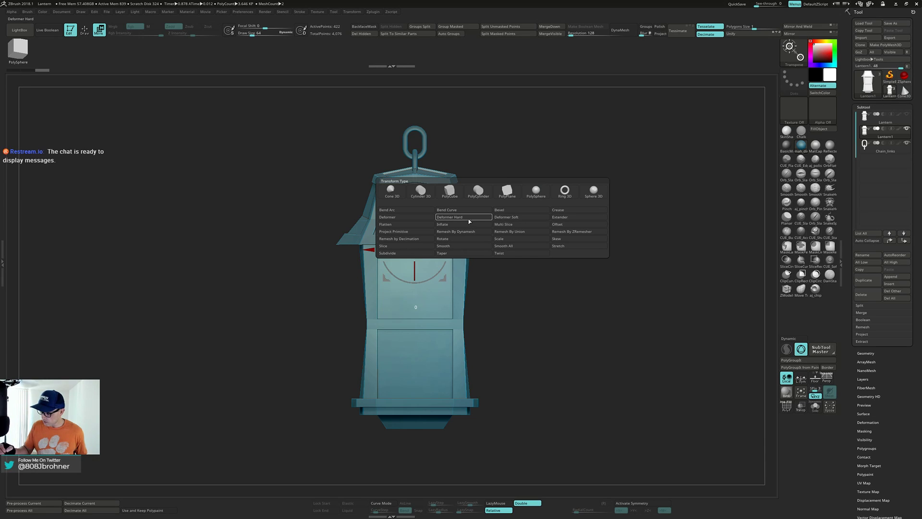
pyautogui.click(523, 219)
pyautogui.moveTo(540, 238)
pyautogui.mouseDown()
pyautogui.moveTo(547, 245)
pyautogui.moveTo(540, 239)
pyautogui.moveTo(519, 262)
pyautogui.moveTo(540, 230)
pyautogui.moveTo(536, 238)
pyautogui.mouseUp()
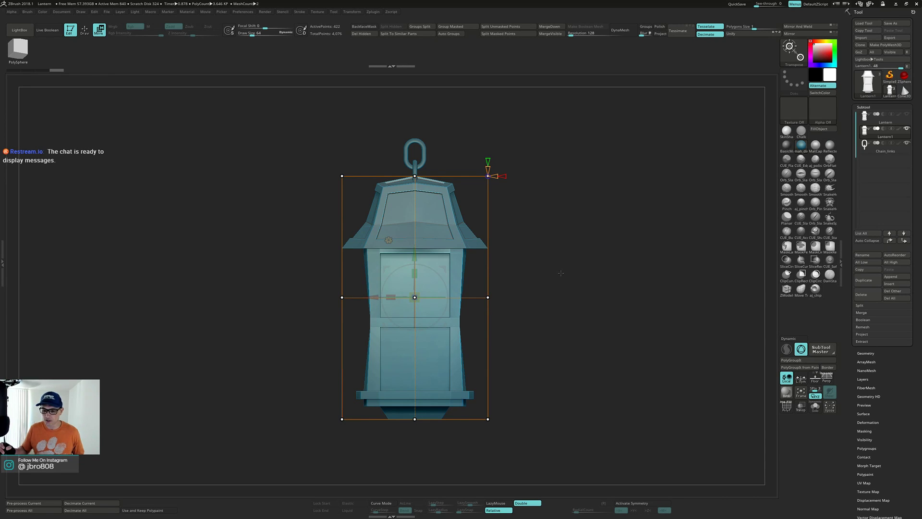
pyautogui.moveTo(566, 282)
pyautogui.mouseDown()
pyautogui.moveTo(568, 300)
pyautogui.moveTo(571, 279)
pyautogui.moveTo(552, 294)
pyautogui.moveTo(555, 271)
pyautogui.mouseUp()
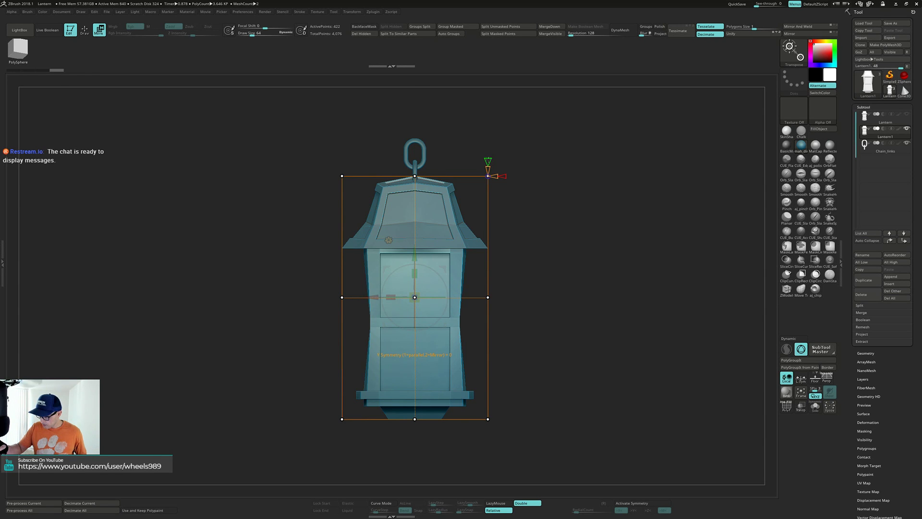
pyautogui.moveTo(510, 154)
pyautogui.mouseDown()
pyautogui.moveTo(477, 195)
pyautogui.moveTo(501, 143)
pyautogui.mouseUp()
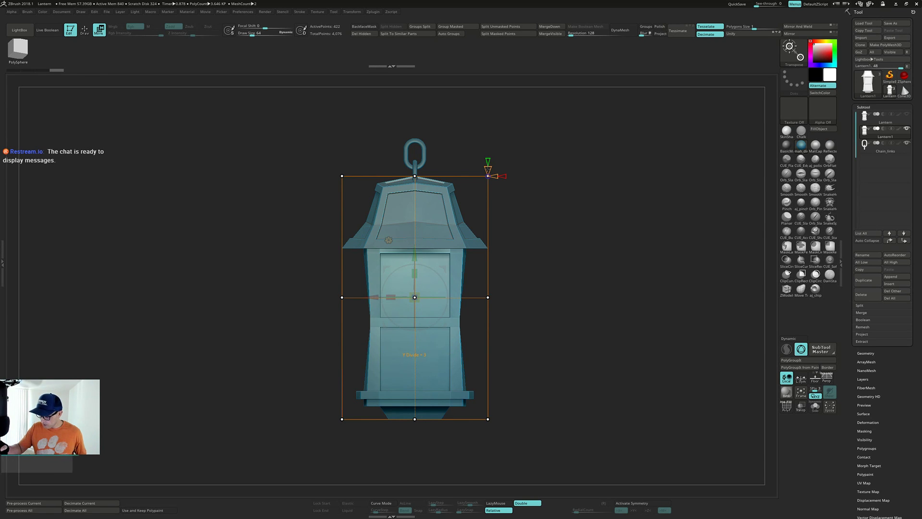
# Step: Subdivide the deformer cage into five divisions vertically and four along each horizontal axis
pyautogui.moveTo(488, 170); pyautogui.dragTo(488, 163)
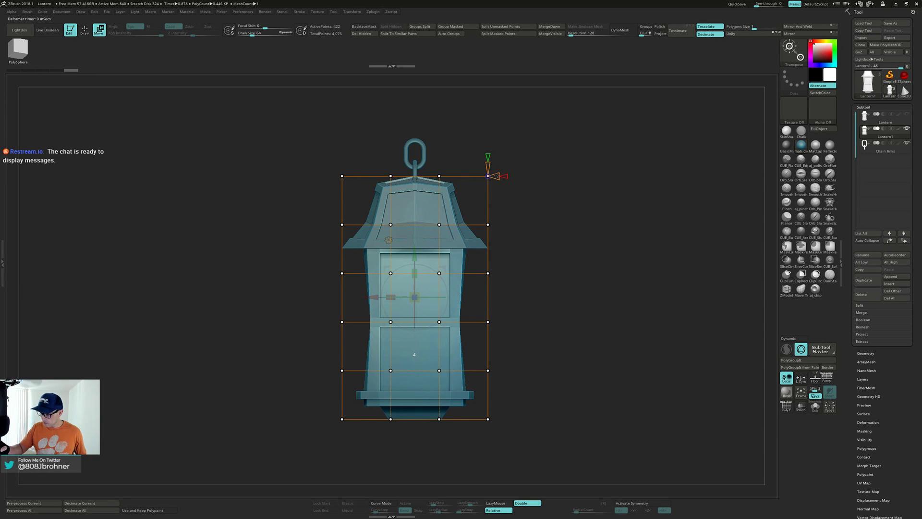
pyautogui.moveTo(495, 176); pyautogui.dragTo(498, 176)
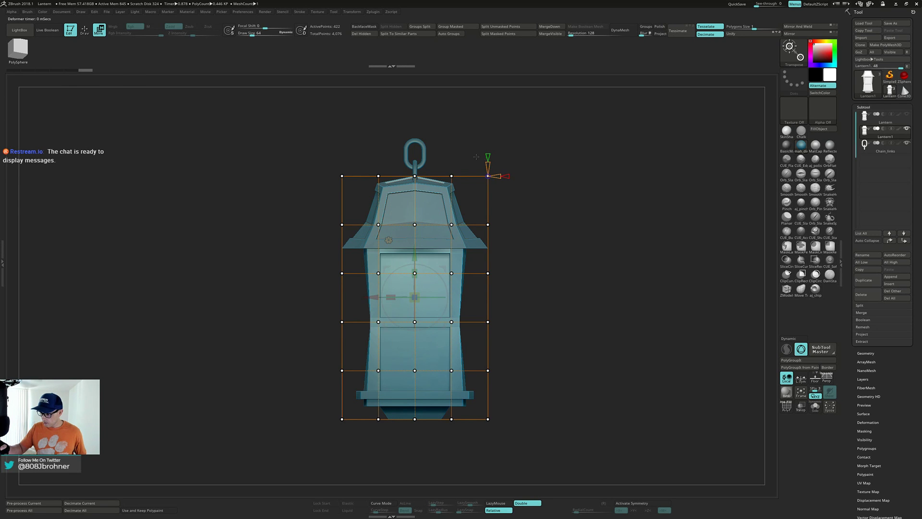
pyautogui.moveTo(625, 184); pyautogui.dragTo(610, 182)
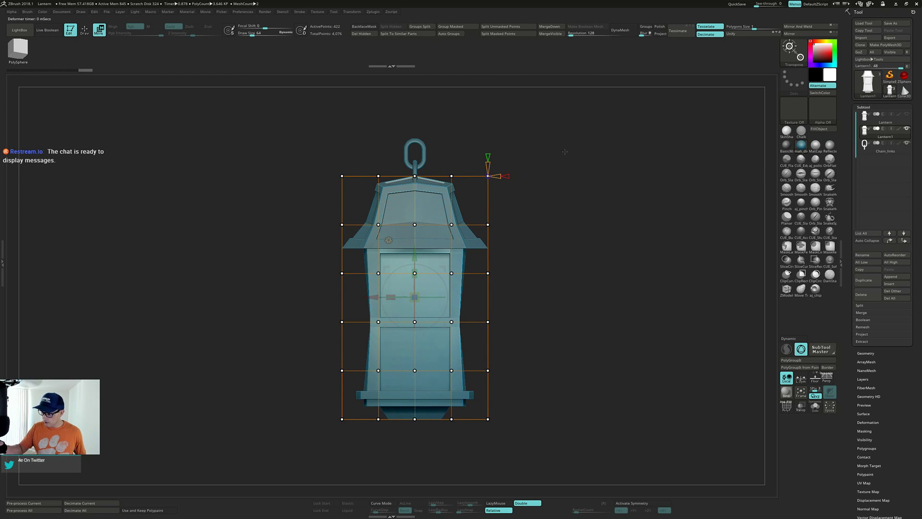
pyautogui.moveTo(564, 151); pyautogui.dragTo(614, 174)
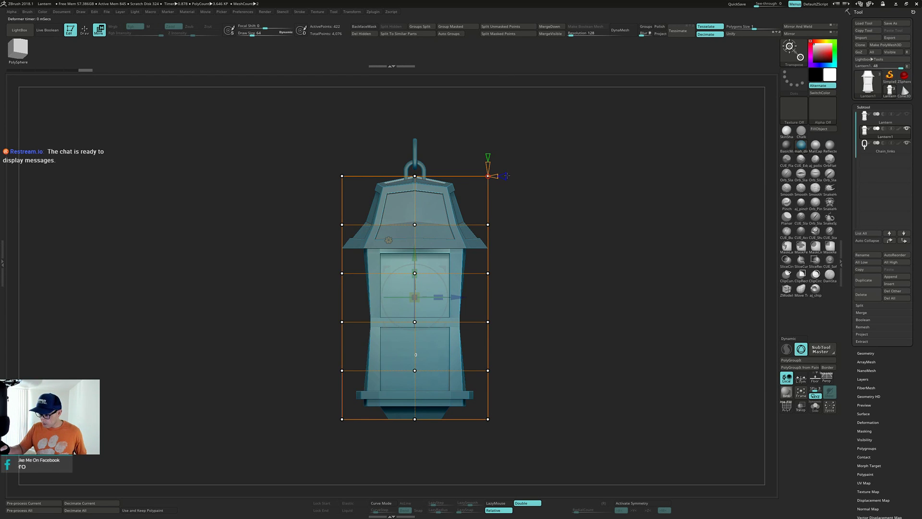
pyautogui.moveTo(508, 176); pyautogui.dragTo(513, 176)
pyautogui.hotkey('ctrl', 'z')
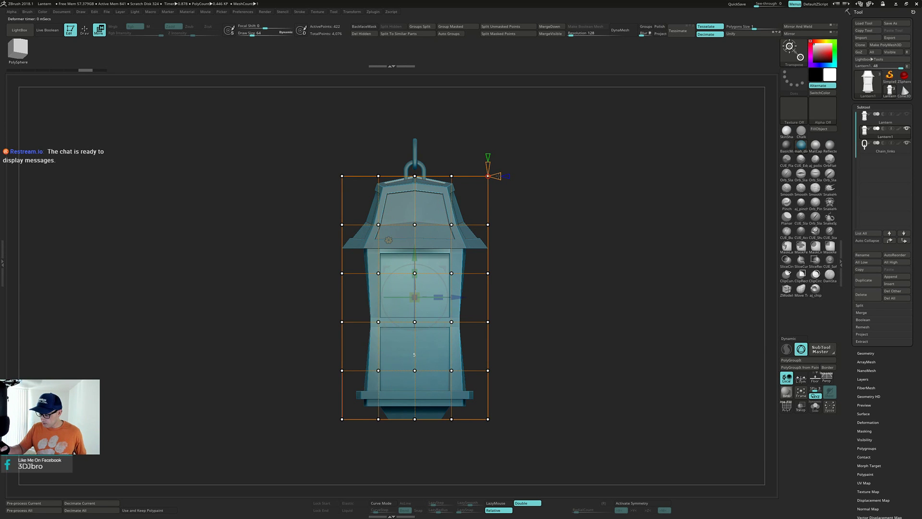
pyautogui.moveTo(499, 176); pyautogui.dragTo(497, 176)
# Step: Mask the lower three rows of cage control points, leaving only the top three rows editable
pyautogui.moveTo(599, 222)
pyautogui.mouseDown()
pyautogui.moveTo(597, 264)
pyautogui.moveTo(583, 224)
pyautogui.moveTo(589, 233)
pyautogui.mouseUp()
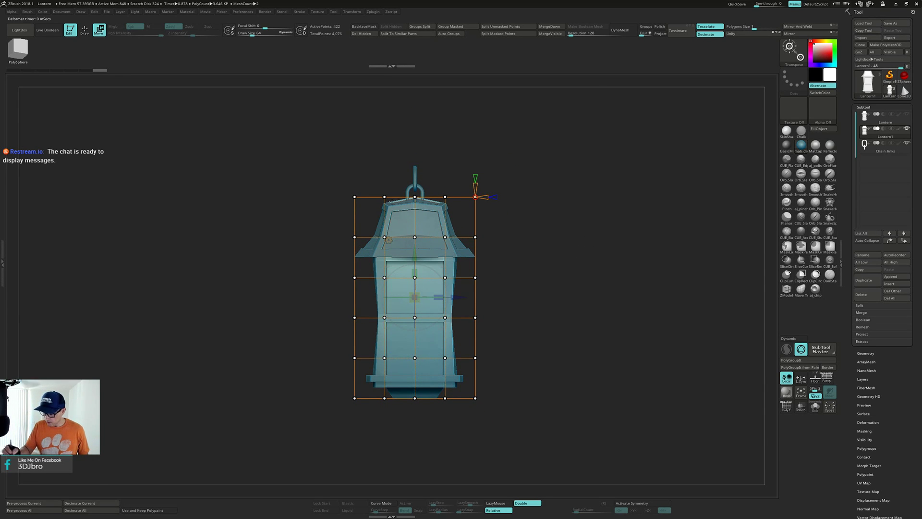
pyautogui.keyDown('ctrl'); pyautogui.moveTo(327, 172); pyautogui.dragTo(489, 246); pyautogui.keyUp('ctrl')
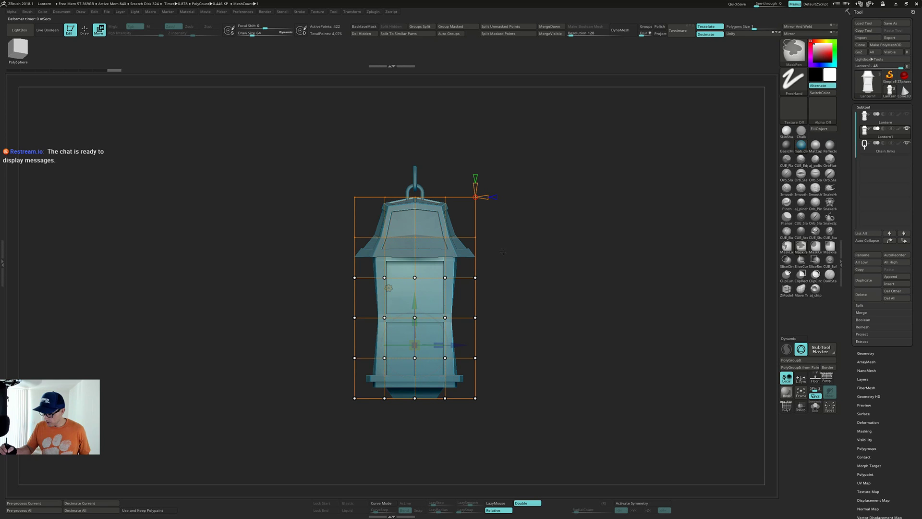
pyautogui.keyDown('ctrl'); pyautogui.click(548, 286); pyautogui.keyUp('ctrl')
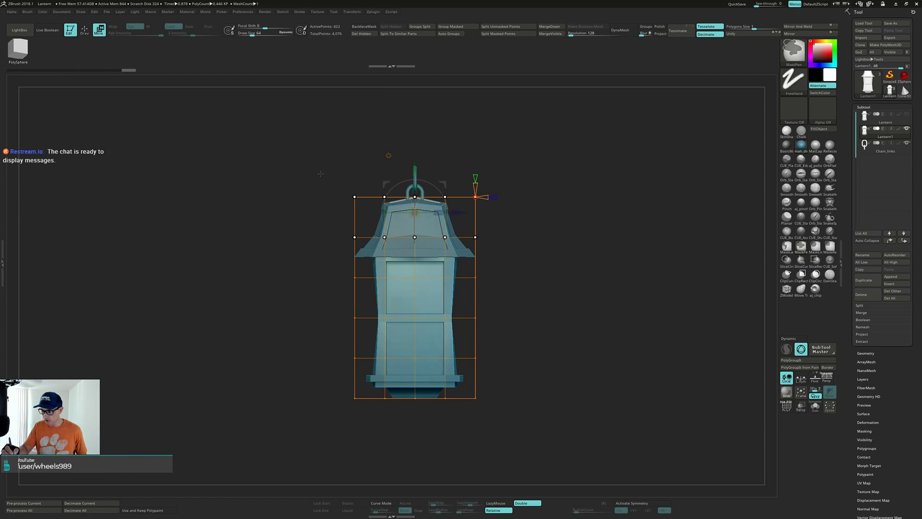
pyautogui.moveTo(317, 161)
pyautogui.keyDown('ctrl'); pyautogui.mouseDown()
pyautogui.moveTo(480, 246)
pyautogui.moveTo(523, 255)
pyautogui.moveTo(528, 284)
pyautogui.moveTo(547, 268)
pyautogui.moveTo(545, 300)
pyautogui.moveTo(546, 273)
pyautogui.mouseUp(); pyautogui.keyUp('ctrl')
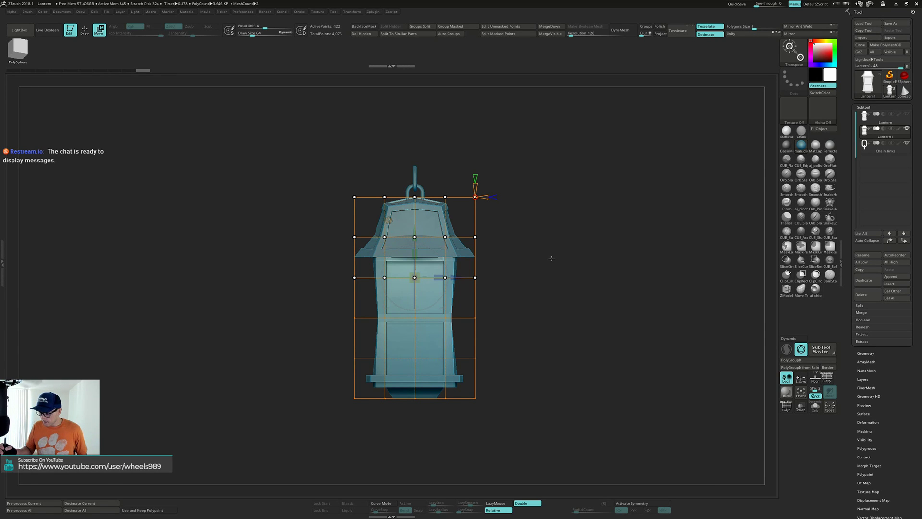
pyautogui.moveTo(540, 247)
pyautogui.mouseDown()
pyautogui.moveTo(529, 266)
pyautogui.moveTo(531, 258)
pyautogui.mouseUp()
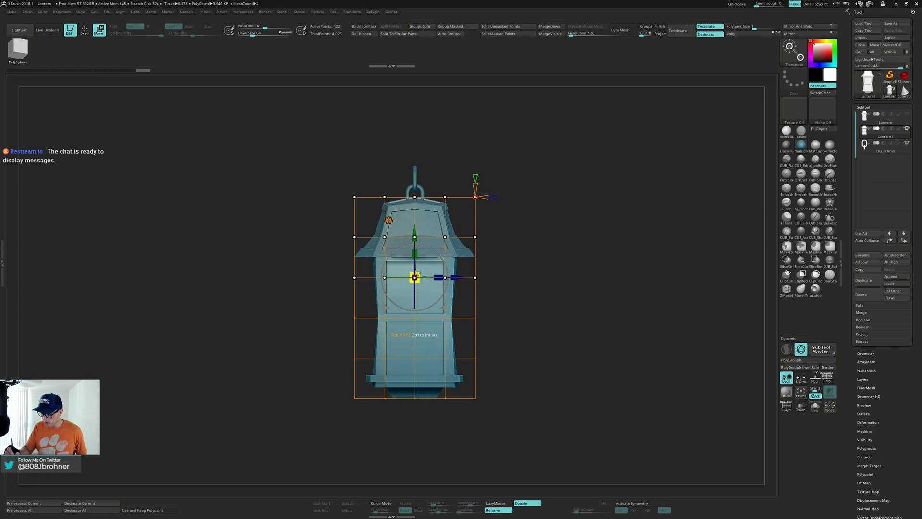
# Step: Scale up the lantern's top three cage rows uniformly and hide the Chain_links subtool
pyautogui.moveTo(416, 274); pyautogui.dragTo(421, 268)
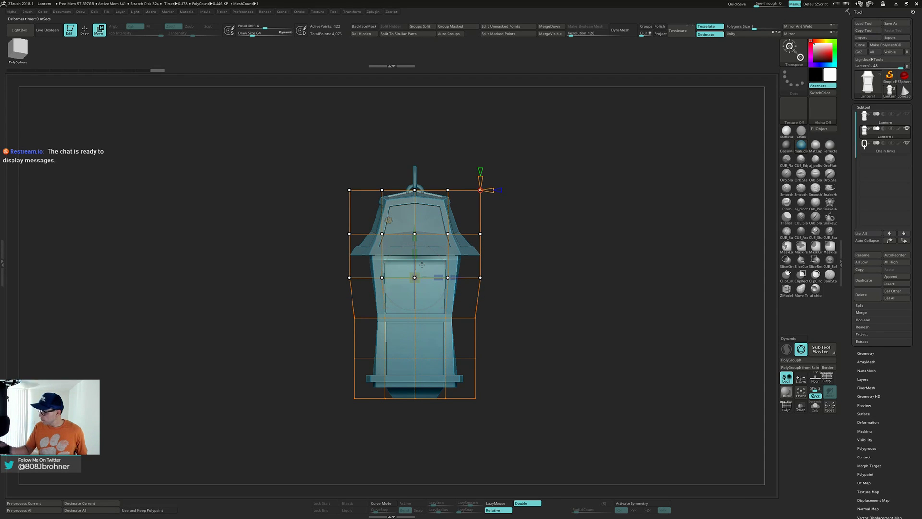
pyautogui.click(906, 143)
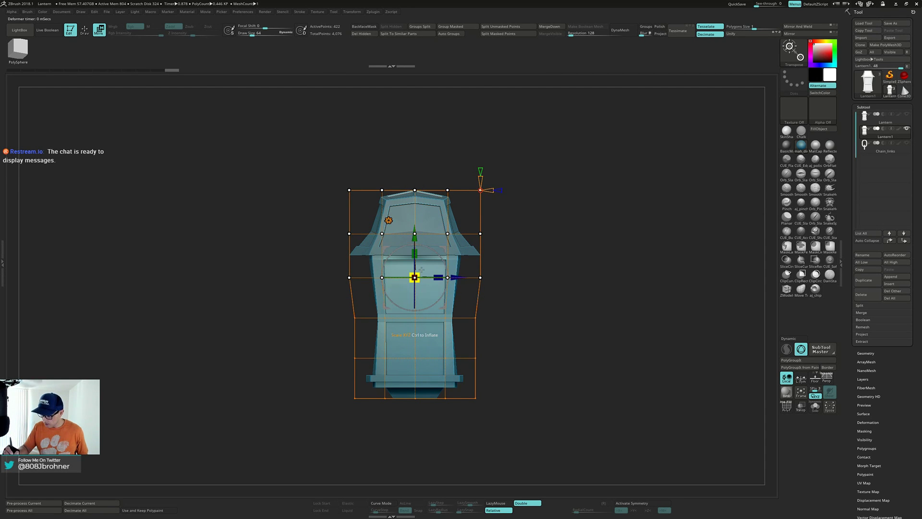
# Step: Try enlarging the upper cage rows further, turn PolyFrame on, and undo that last enlargement
pyautogui.moveTo(419, 272); pyautogui.dragTo(417, 242)
pyautogui.moveTo(557, 257); pyautogui.dragTo(581, 263)
pyautogui.hotkey('shift', 'f')
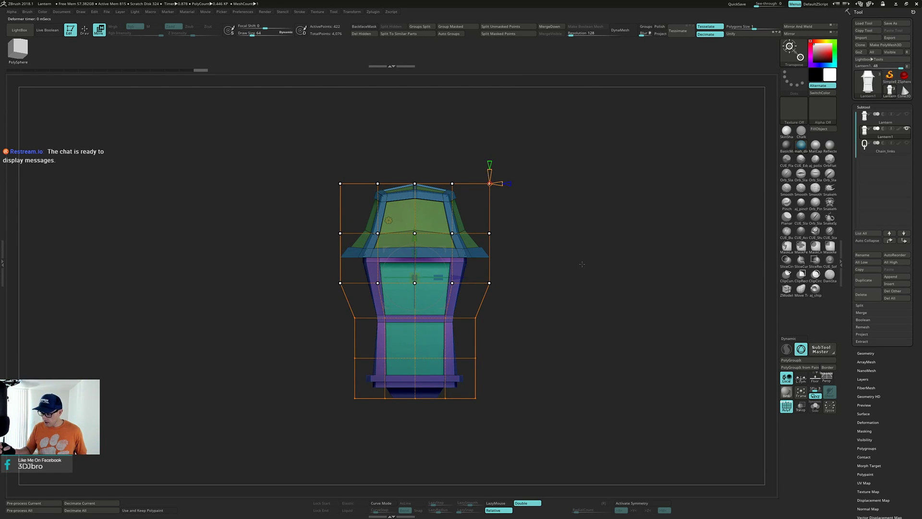
pyautogui.hotkey('ctrl', 'z')
pyautogui.hotkey('ctrl', 'z')
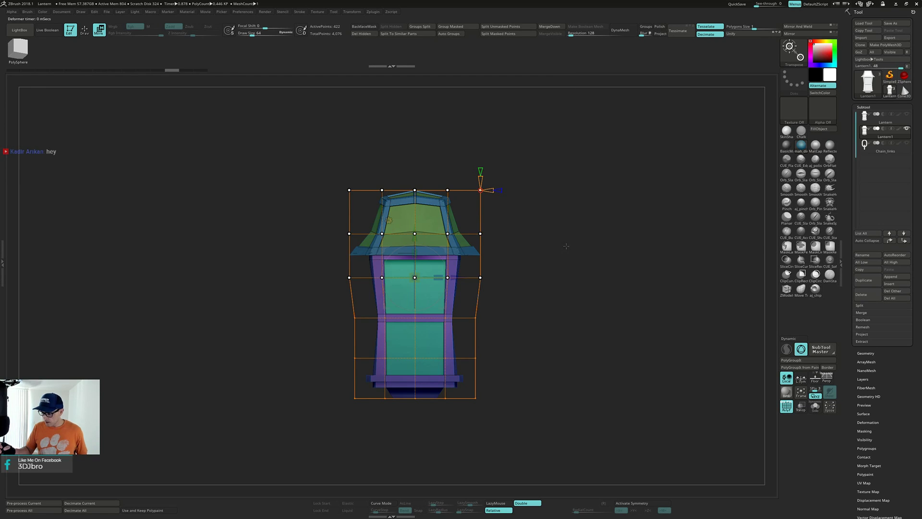
# Step: Reset the soft deformer's changes, delete its cage from the lantern copy, and turn PolyFrame off
pyautogui.click(389, 220)
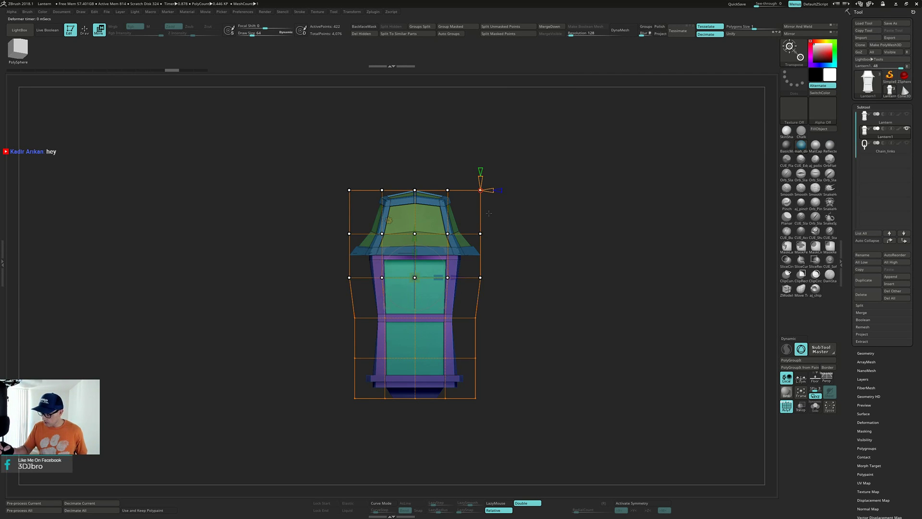
pyautogui.click(388, 220)
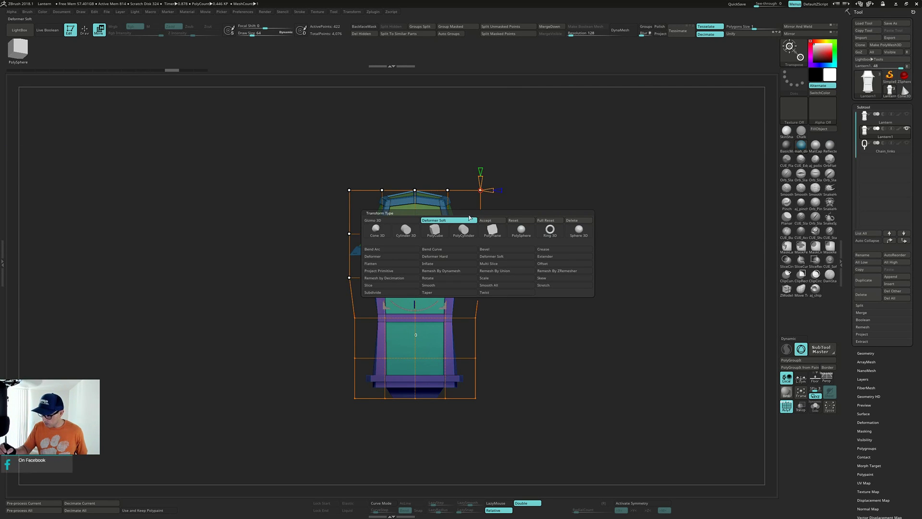
pyautogui.click(531, 221)
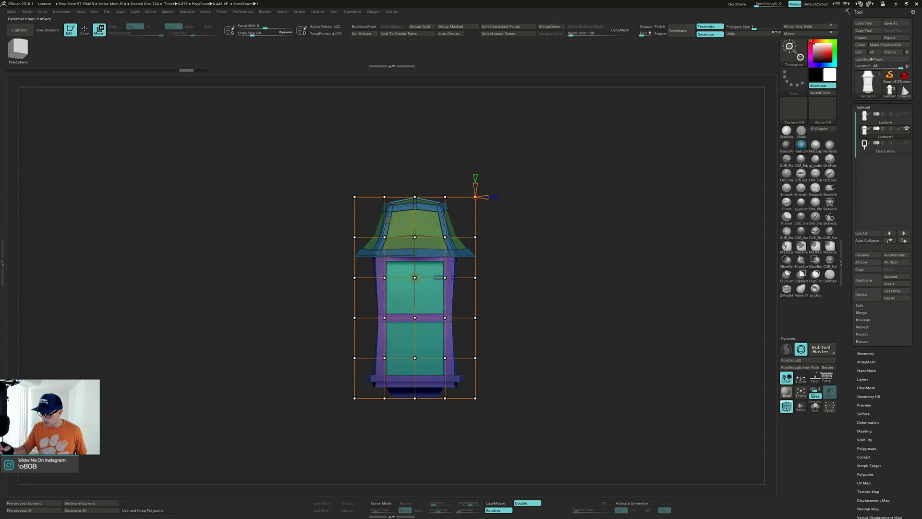
pyautogui.click(388, 221)
pyautogui.click(576, 221)
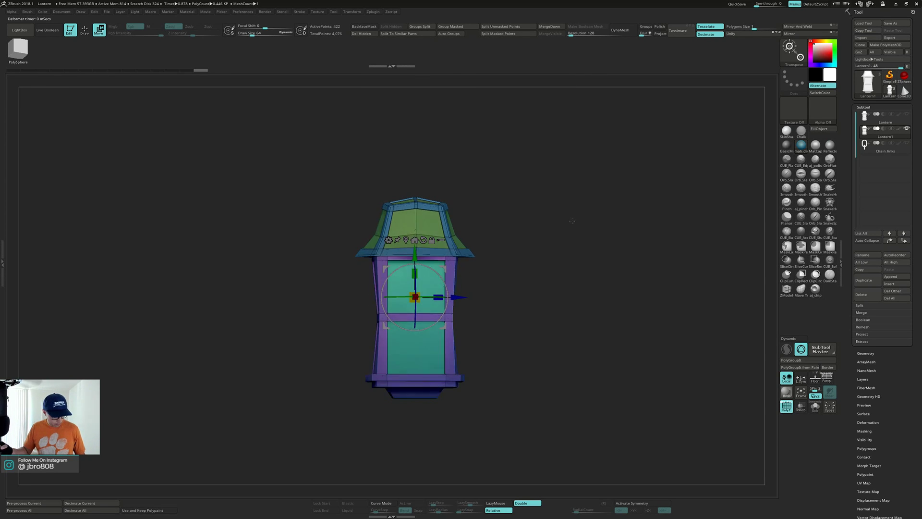
pyautogui.press('q')
pyautogui.hotkey('shift', 'f')
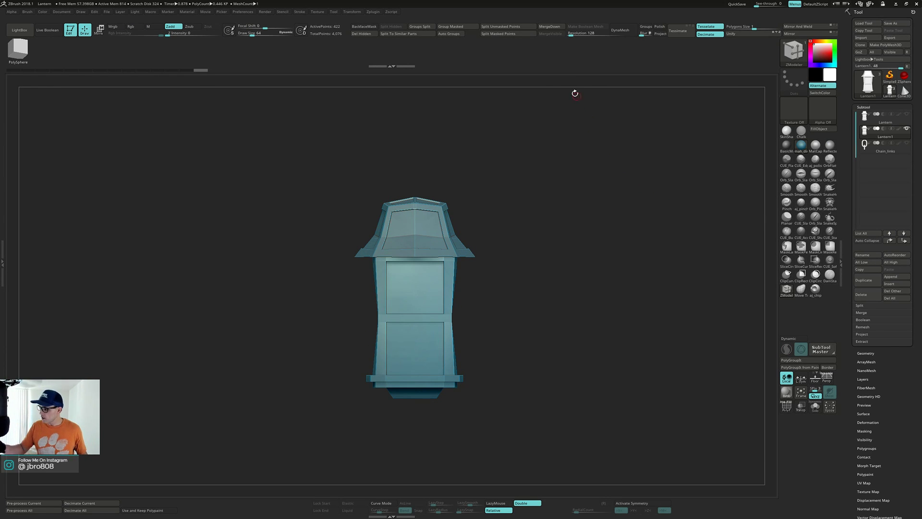
# Step: DynaMesh the lantern copy at resolution 128 with Groups and Polish enabled
pyautogui.moveTo(888, 139)
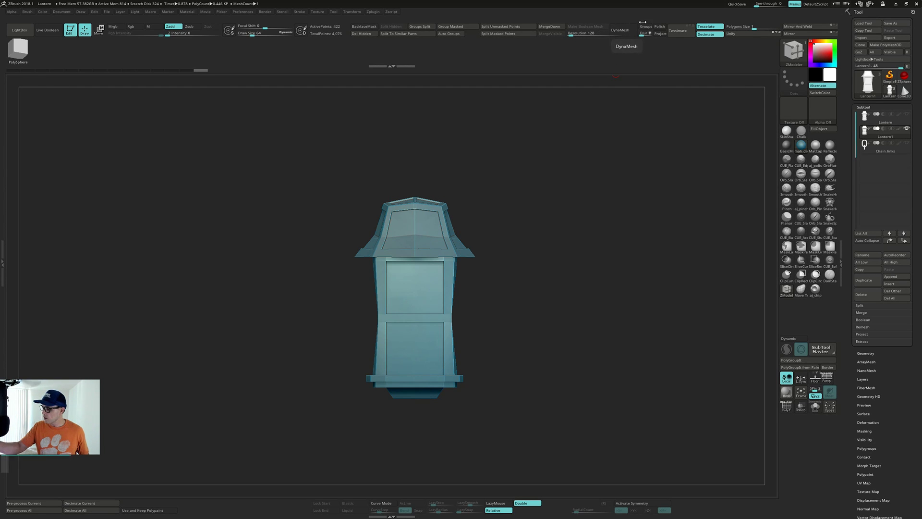
pyautogui.click(660, 26)
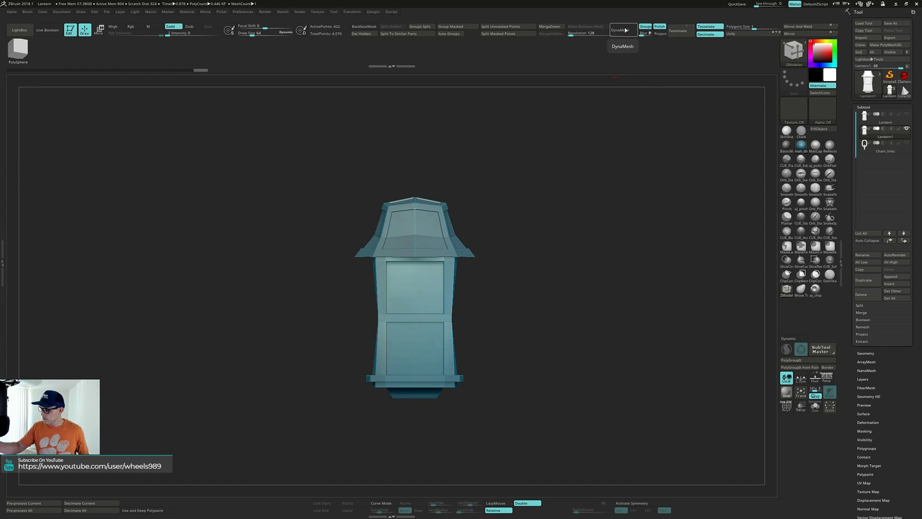
pyautogui.click(627, 30)
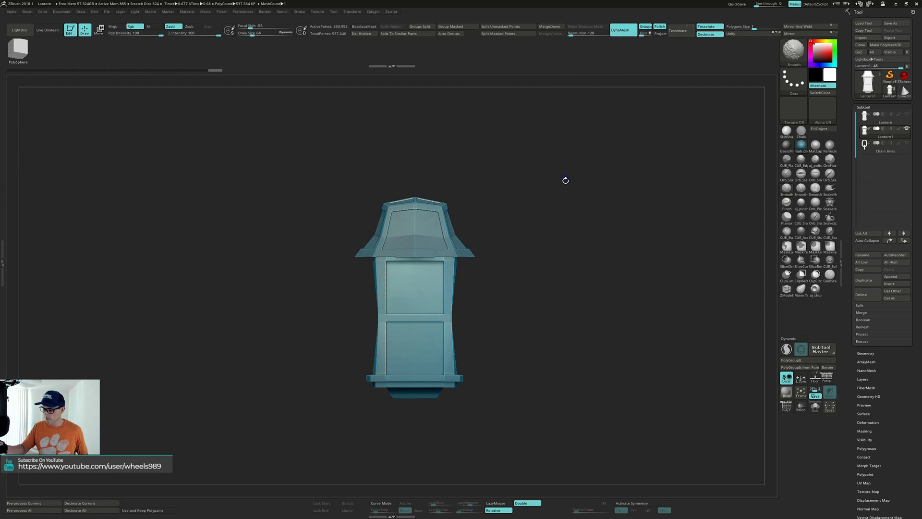
pyautogui.hotkey('shift', 'f')
pyautogui.hotkey('shift', 'f')
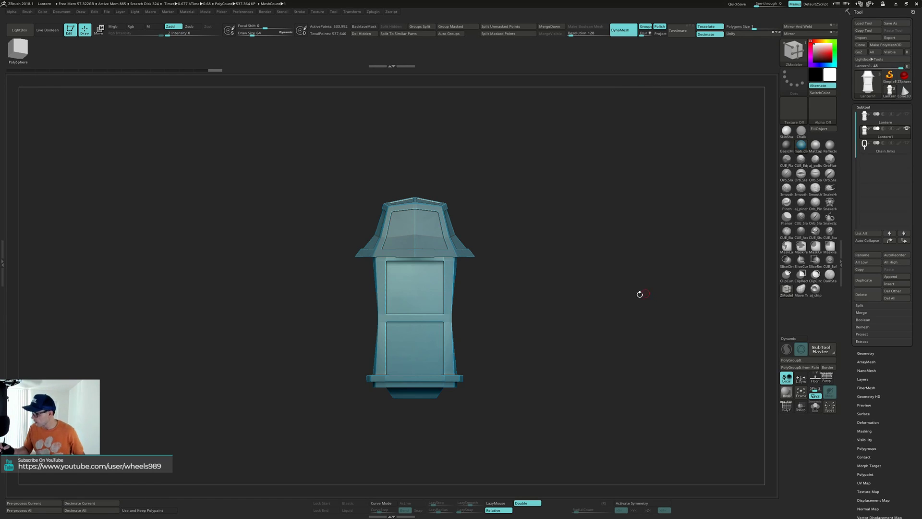
pyautogui.moveTo(569, 286)
pyautogui.mouseDown()
pyautogui.moveTo(566, 300)
pyautogui.moveTo(562, 294)
pyautogui.mouseUp()
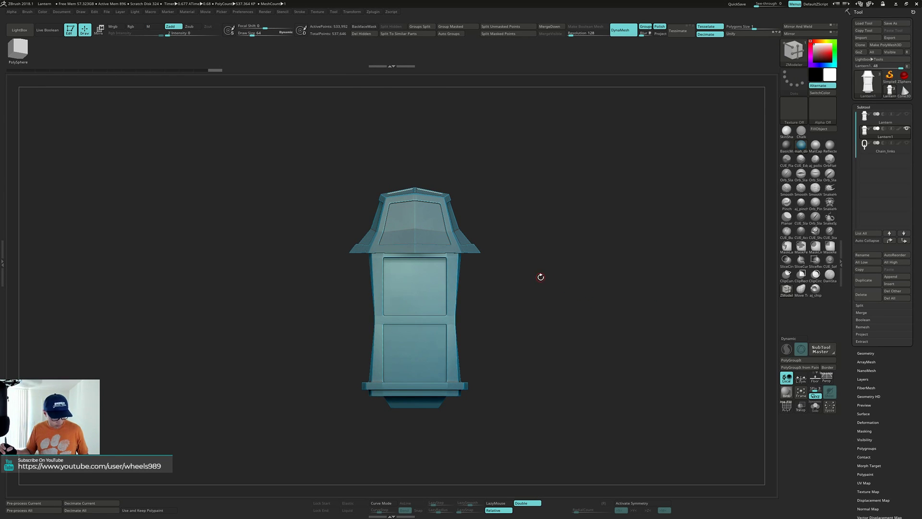
# Step: Apply Deformer Soft to the lantern copy and mask the cage's lower three rows of control points
pyautogui.press('w')
pyautogui.click(388, 239)
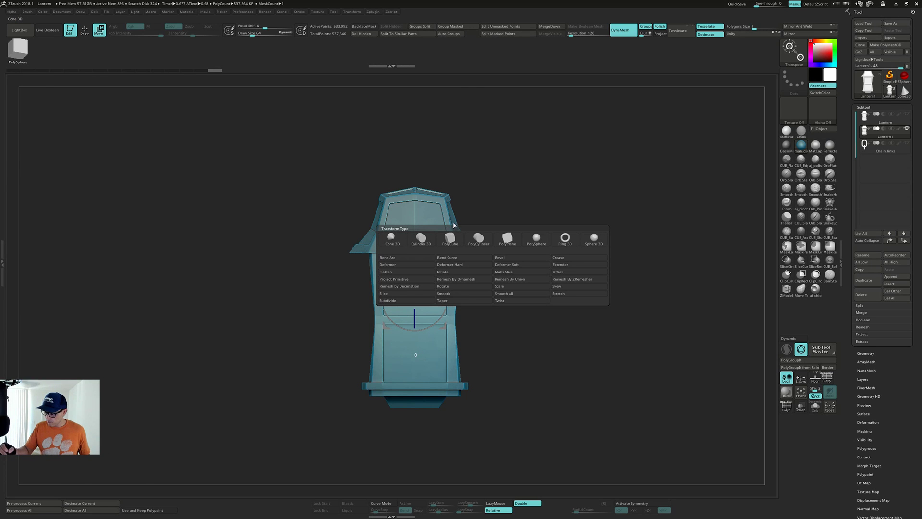
pyautogui.click(520, 267)
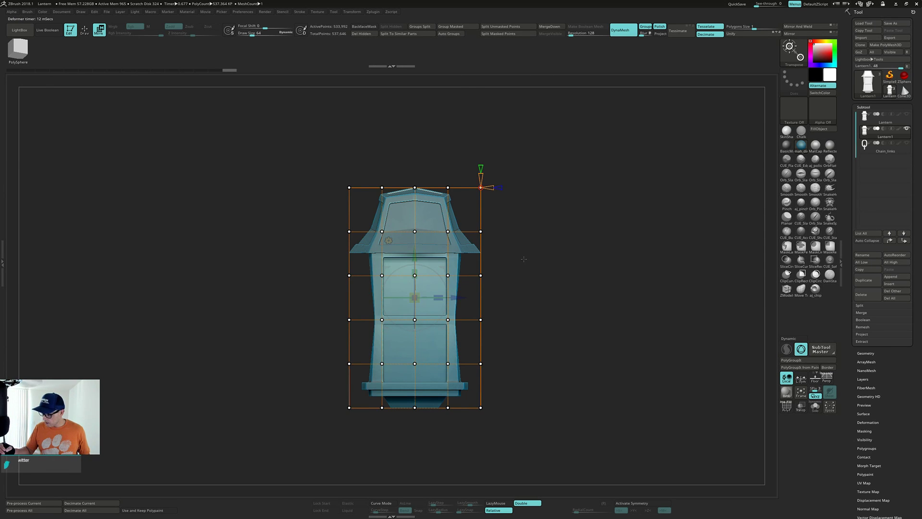
pyautogui.moveTo(519, 233)
pyautogui.mouseDown()
pyautogui.moveTo(526, 270)
pyautogui.moveTo(529, 239)
pyautogui.mouseUp()
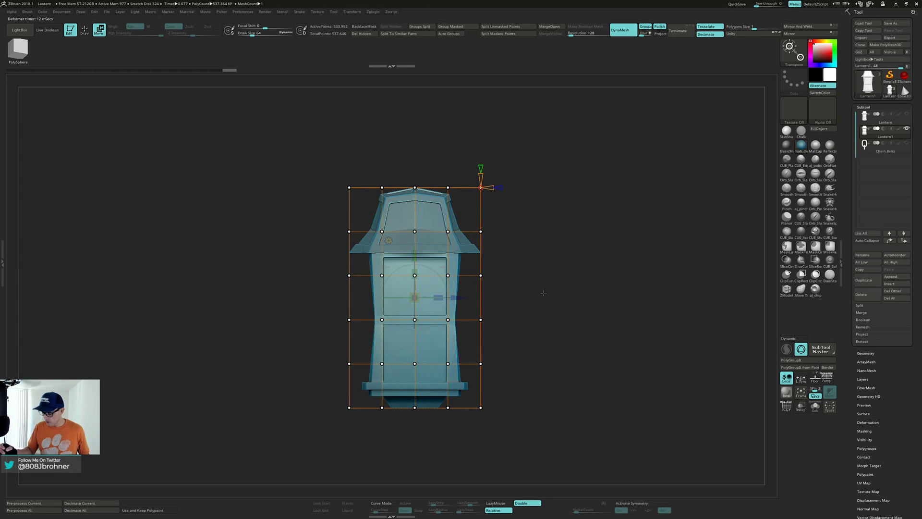
pyautogui.moveTo(543, 293); pyautogui.dragTo(543, 323)
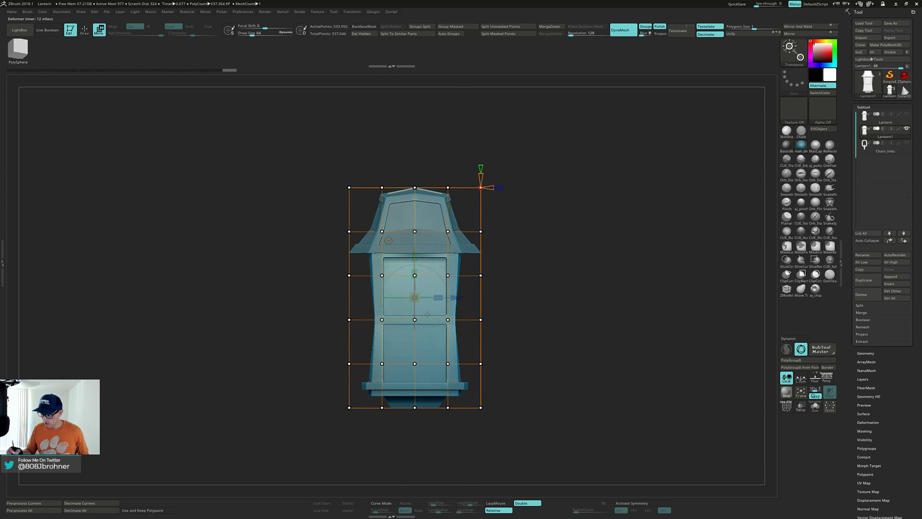
pyautogui.moveTo(329, 309); pyautogui.dragTo(536, 429)
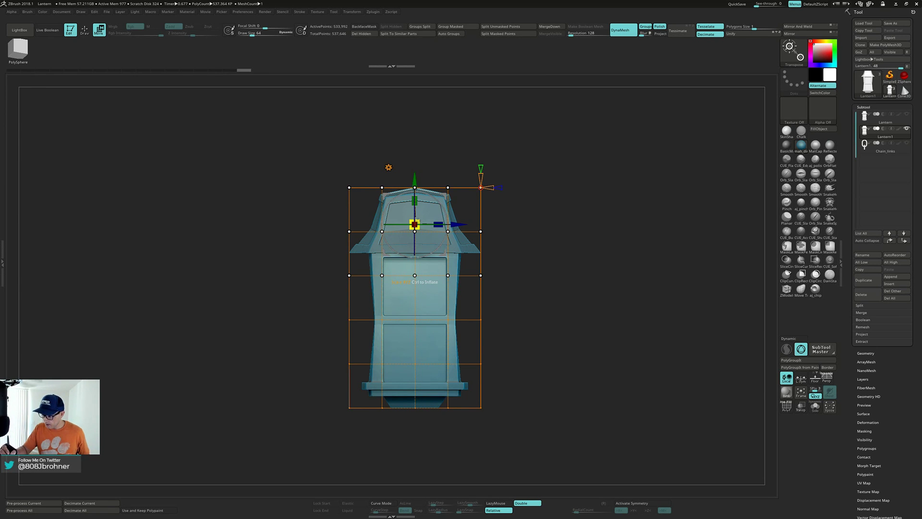
# Step: Scale up the cage's top three rows uniformly in two passes and move them slightly down
pyautogui.moveTo(414, 224); pyautogui.dragTo(423, 213)
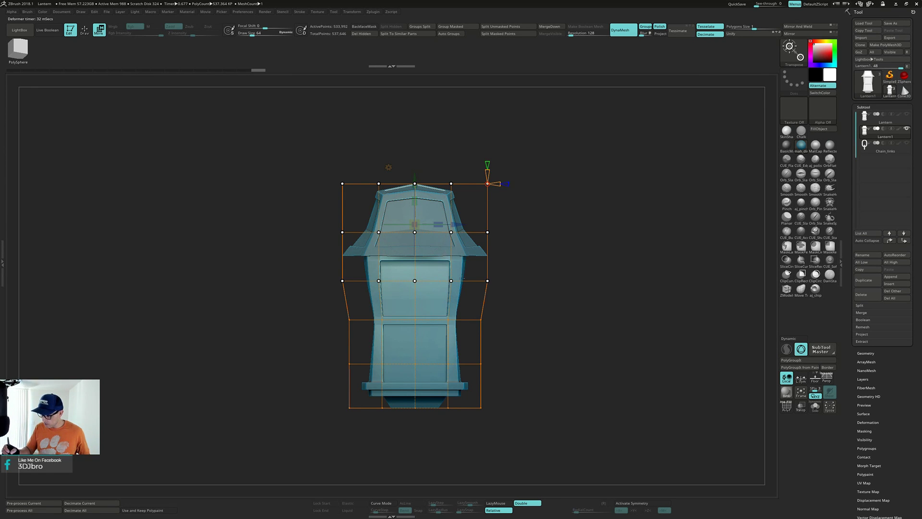
pyautogui.moveTo(458, 274)
pyautogui.mouseDown(button='right')
pyautogui.moveTo(463, 279)
pyautogui.moveTo(471, 268)
pyautogui.moveTo(468, 260)
pyautogui.moveTo(459, 267)
pyautogui.mouseUp(button='right')
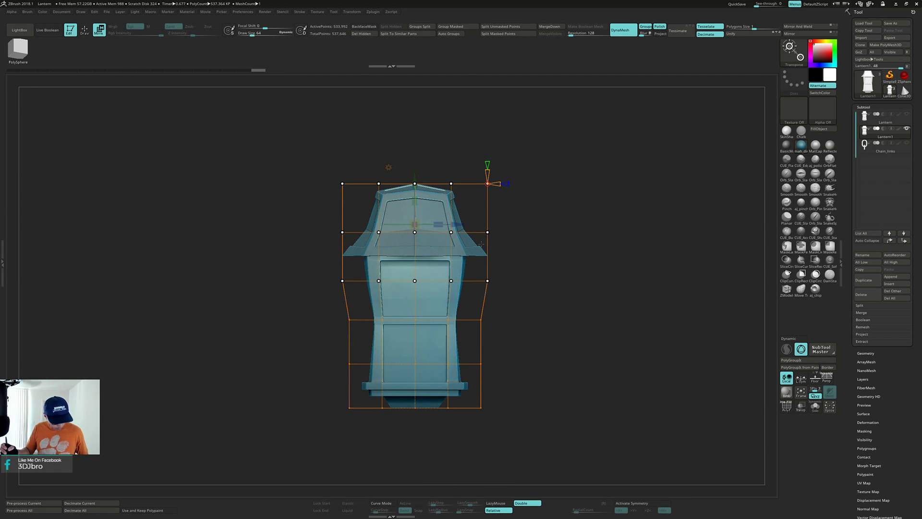
pyautogui.hotkey('shift', 'f')
pyautogui.hotkey('shift', 'f')
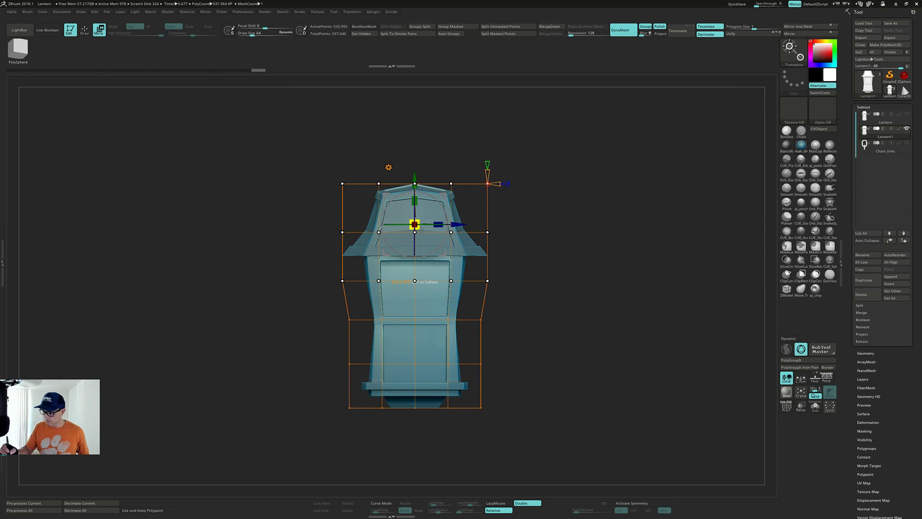
pyautogui.moveTo(417, 221); pyautogui.dragTo(423, 215)
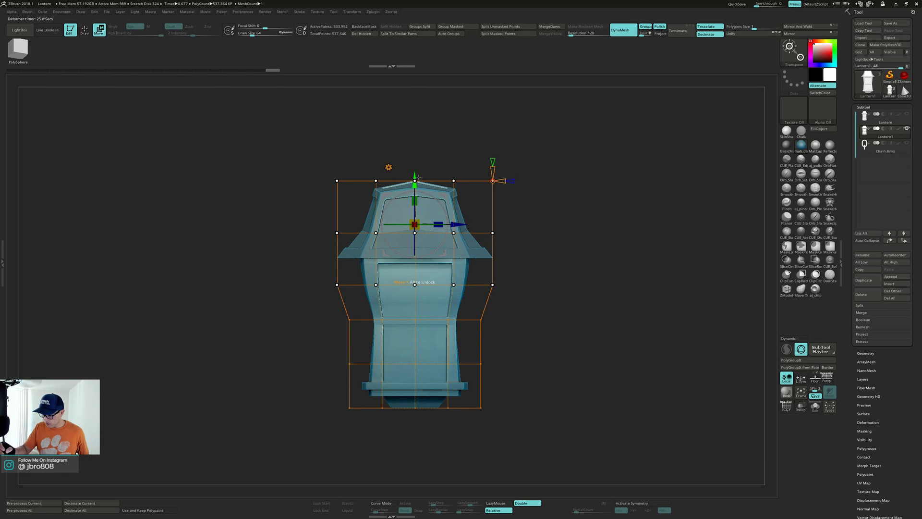
pyautogui.moveTo(415, 175); pyautogui.dragTo(416, 179)
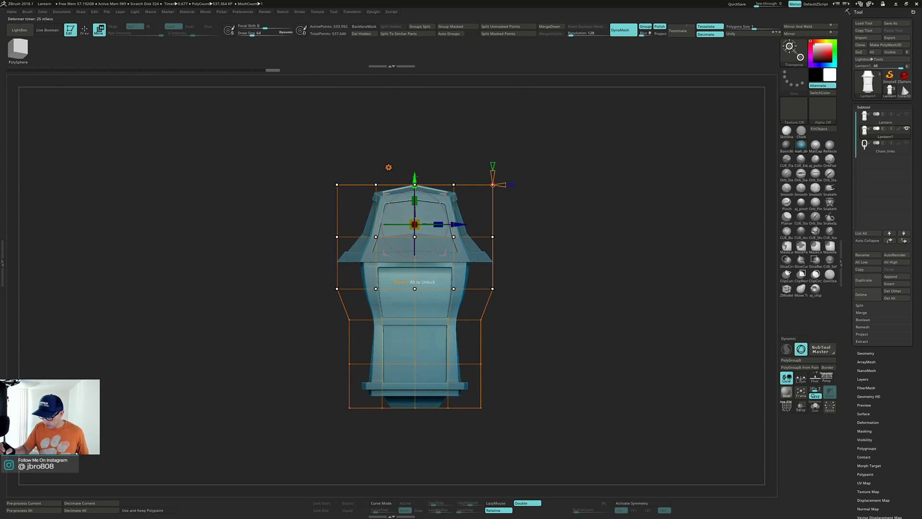
# Step: Mask the cage's second and third rows from the top, and lower the topmost row slightly
pyautogui.press('ctrl')
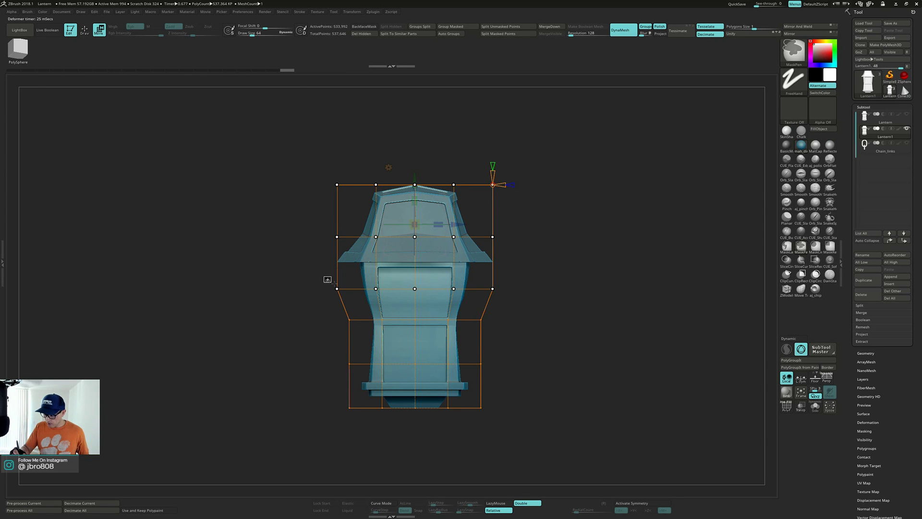
pyautogui.keyDown('ctrl'); pyautogui.moveTo(334, 282); pyautogui.dragTo(510, 308); pyautogui.keyUp('ctrl')
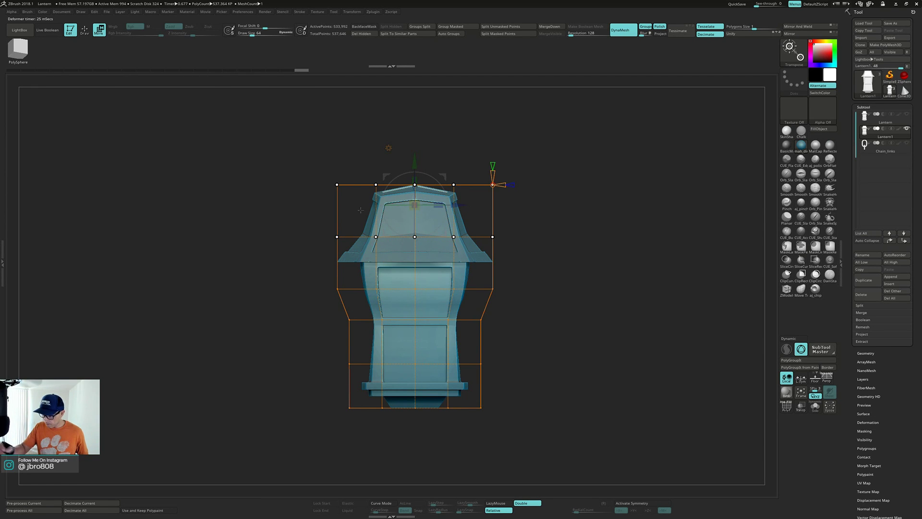
pyautogui.keyDown('ctrl'); pyautogui.moveTo(322, 225); pyautogui.dragTo(536, 253); pyautogui.keyUp('ctrl')
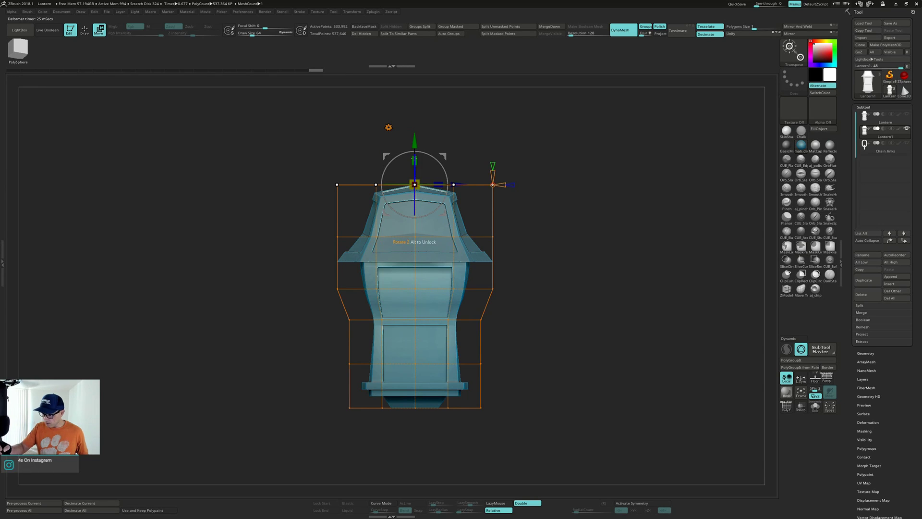
pyautogui.moveTo(413, 141); pyautogui.dragTo(413, 149)
# Step: Mask the outer ring of the cage's top layer, leaving only the central roof points editable
pyautogui.moveTo(354, 163); pyautogui.dragTo(552, 220)
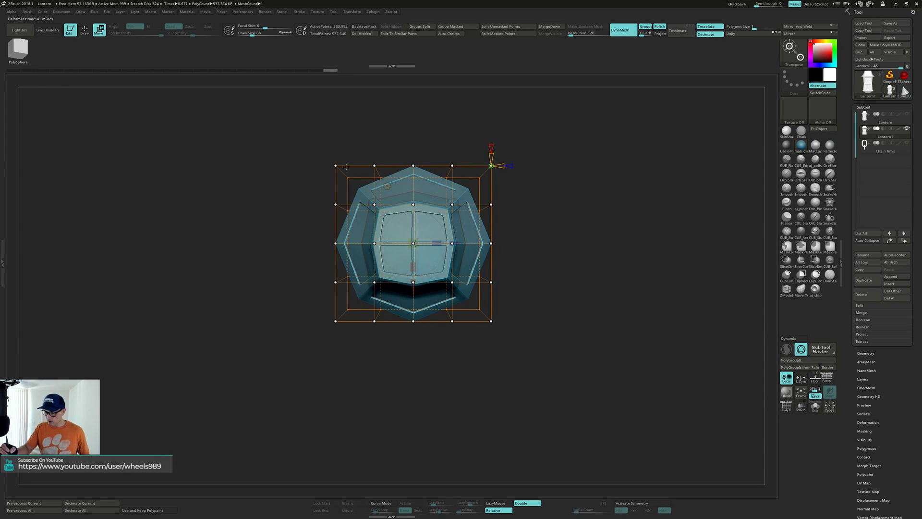
pyautogui.keyDown('ctrl'); pyautogui.moveTo(314, 145); pyautogui.dragTo(347, 354); pyautogui.keyUp('ctrl')
pyautogui.keyDown('ctrl'); pyautogui.moveTo(309, 125); pyautogui.dragTo(518, 351); pyautogui.keyUp('ctrl')
pyautogui.keyDown('ctrl'); pyautogui.moveTo(334, 304); pyautogui.dragTo(552, 255); pyautogui.keyUp('ctrl')
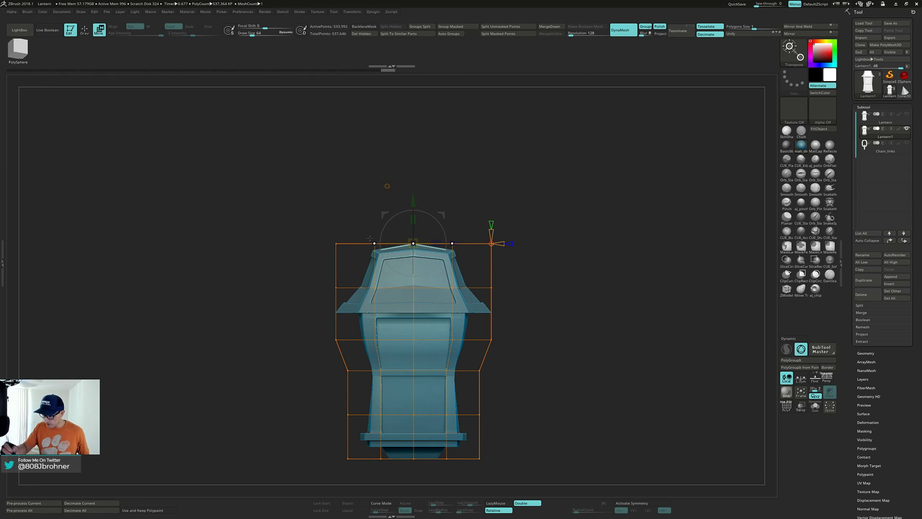
pyautogui.moveTo(471, 137); pyautogui.dragTo(489, 162)
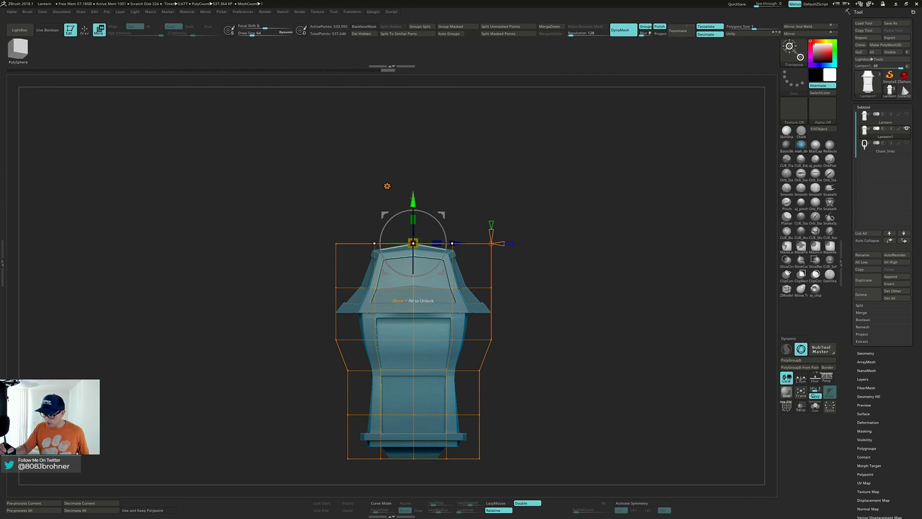
# Step: Try raising and slightly shrinking the central roof points, then undo both changes
pyautogui.moveTo(412, 197); pyautogui.dragTo(412, 187)
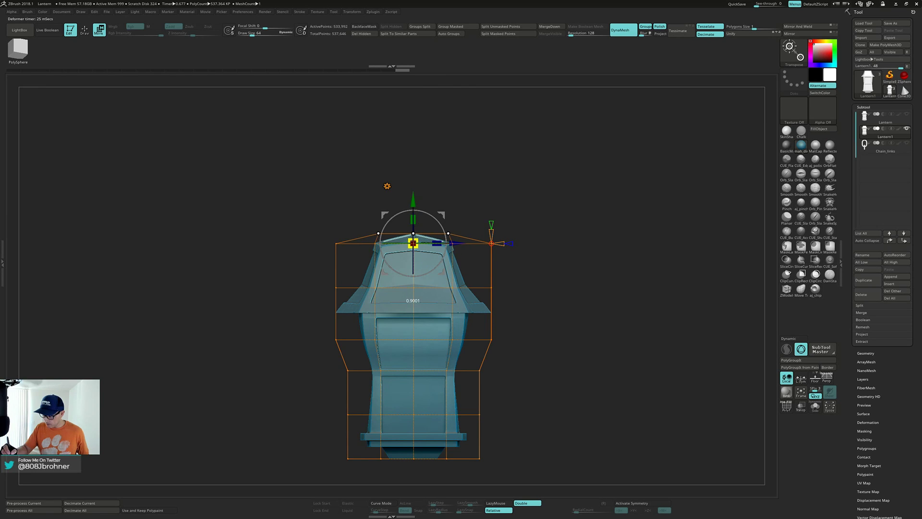
pyautogui.moveTo(413, 246); pyautogui.dragTo(413, 247)
pyautogui.hotkey('ctrl', 'z')
pyautogui.hotkey('ctrl', 'z')
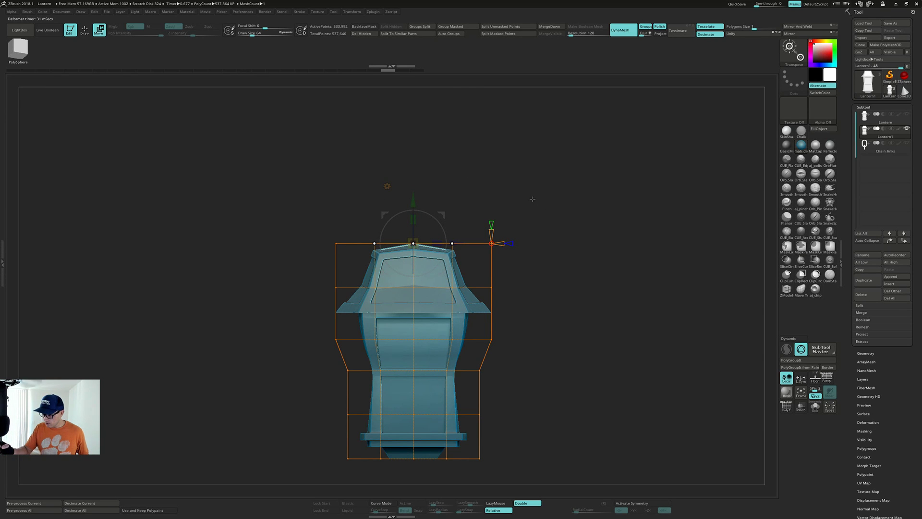
pyautogui.moveTo(532, 199); pyautogui.dragTo(600, 322)
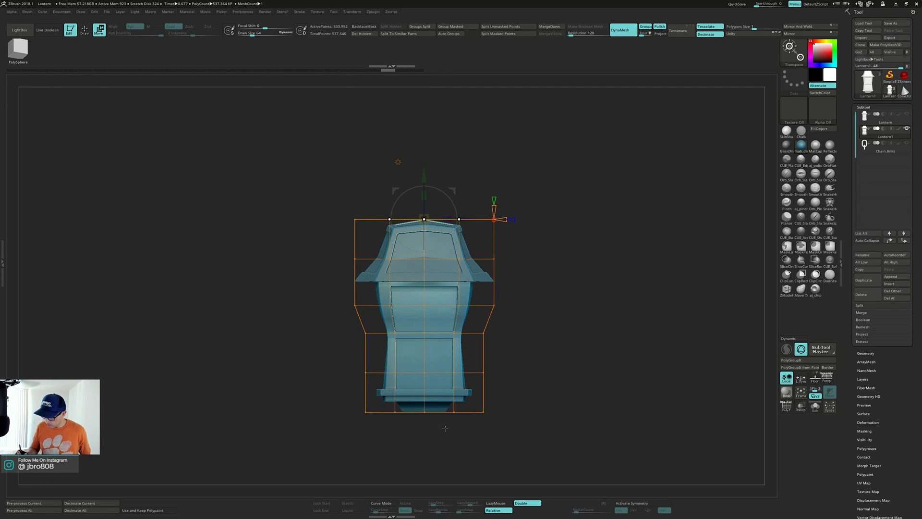
# Step: Mask the cage's upper four rows of control points, leaving only the bottom two rows editable
pyautogui.keyDown('alt'); pyautogui.moveTo(416, 417); pyautogui.dragTo(442, 390); pyautogui.keyUp('alt')
pyautogui.press('ctrl')
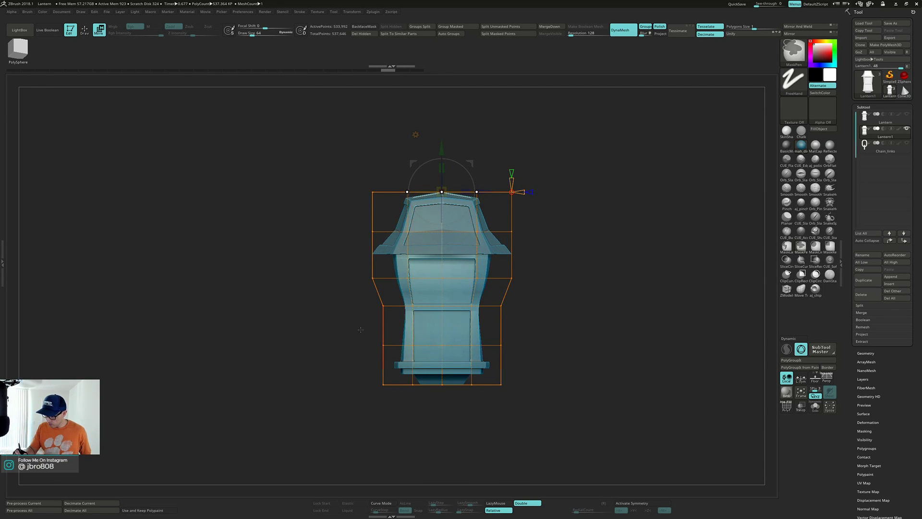
pyautogui.keyDown('ctrl'); pyautogui.moveTo(354, 335); pyautogui.dragTo(348, 398); pyautogui.keyUp('ctrl')
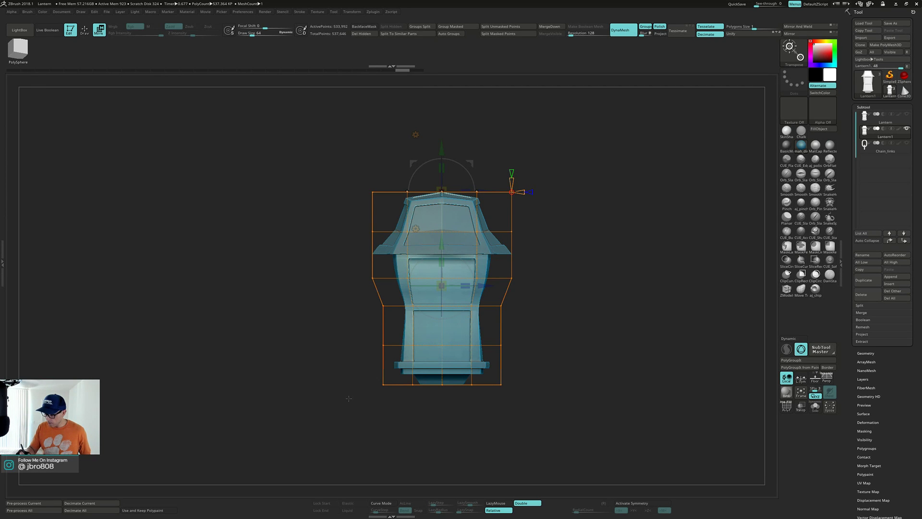
pyautogui.keyDown('ctrl'); pyautogui.moveTo(321, 138); pyautogui.dragTo(616, 273); pyautogui.keyUp('ctrl')
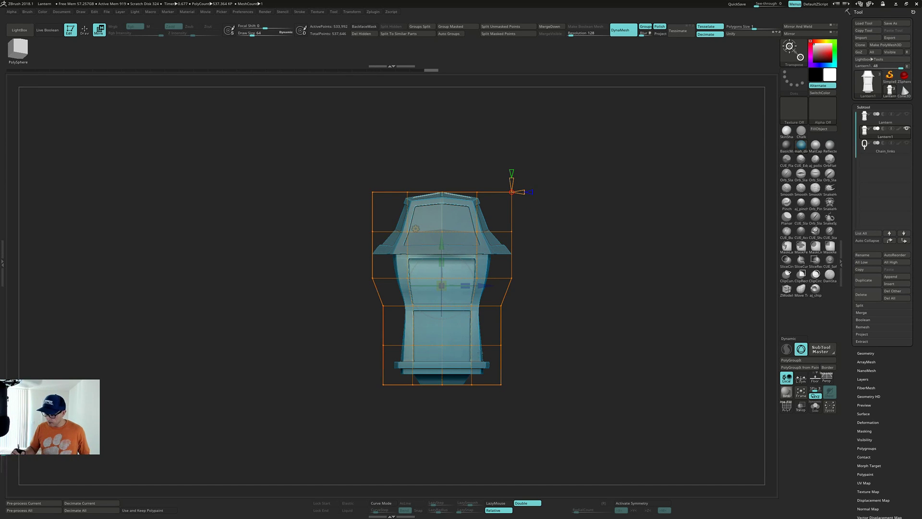
pyautogui.press('ctrl')
pyautogui.keyDown('ctrl'); pyautogui.keyDown('alt'); pyautogui.moveTo(363, 329); pyautogui.dragTo(557, 399); pyautogui.keyUp('alt'); pyautogui.keyUp('ctrl')
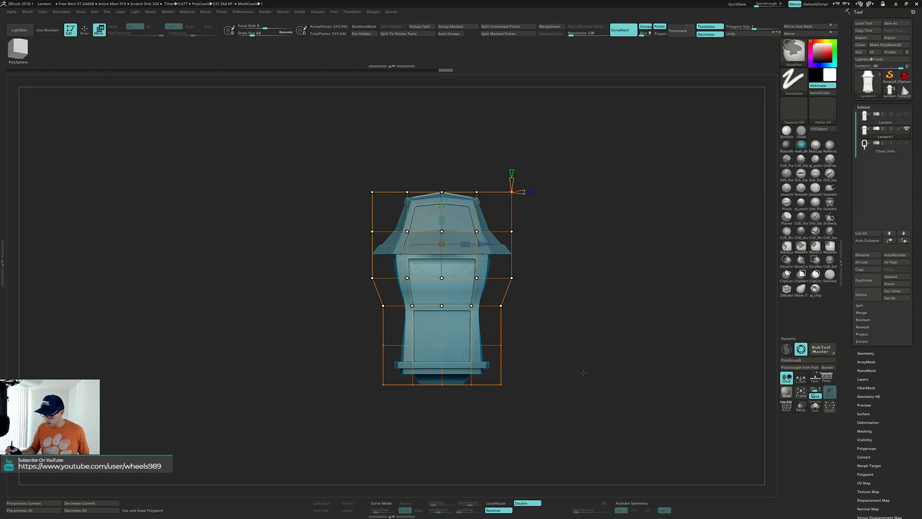
pyautogui.keyDown('ctrl'); pyautogui.click(582, 358); pyautogui.keyUp('ctrl')
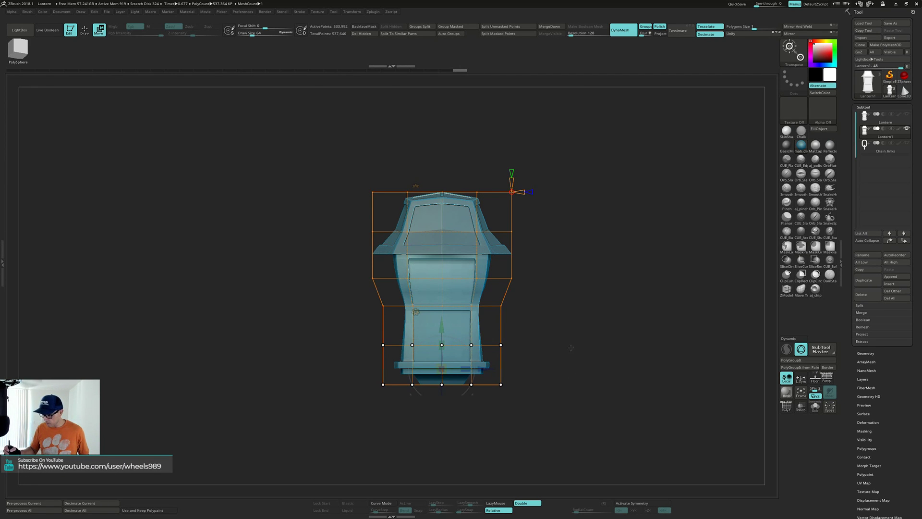
pyautogui.keyDown('alt'); pyautogui.moveTo(570, 347); pyautogui.dragTo(530, 307); pyautogui.keyUp('alt')
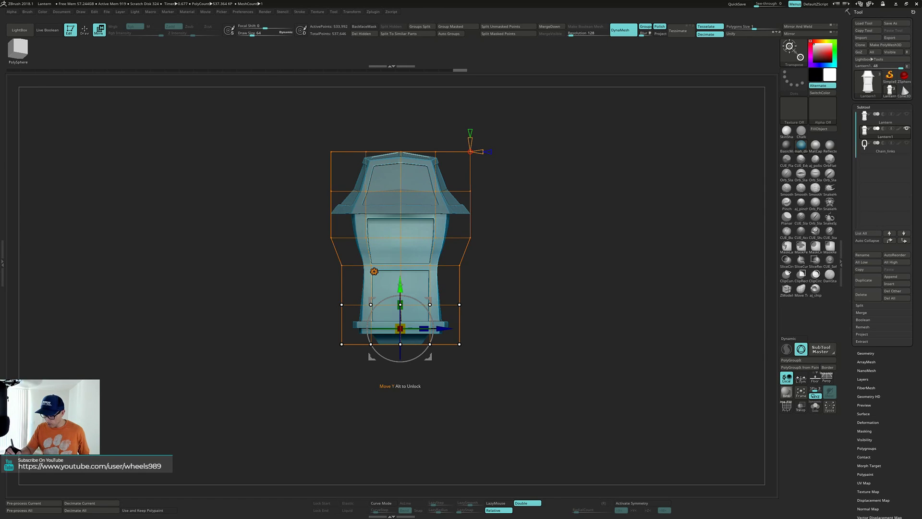
# Step: Scale up the cage's bottom two rows of control points to widen and lengthen the lantern's base
pyautogui.moveTo(400, 285); pyautogui.dragTo(400, 286)
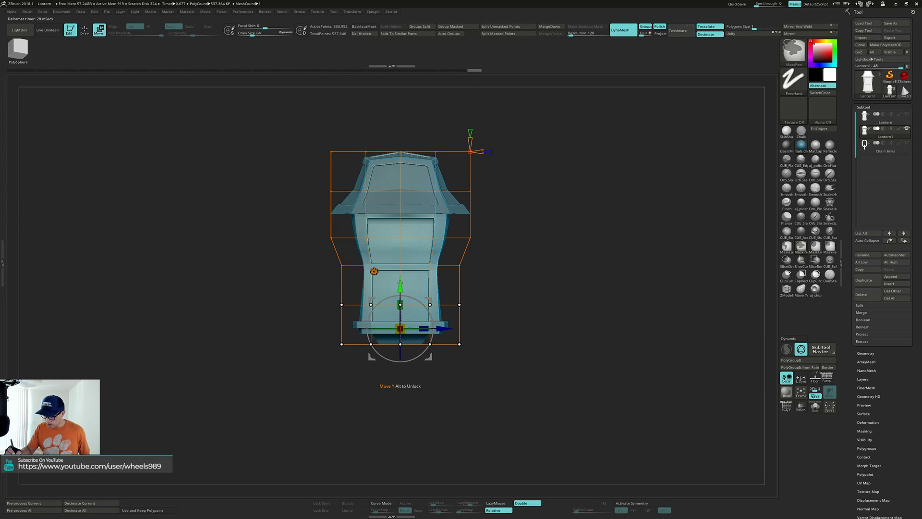
pyautogui.hotkey('ctrl', 'z')
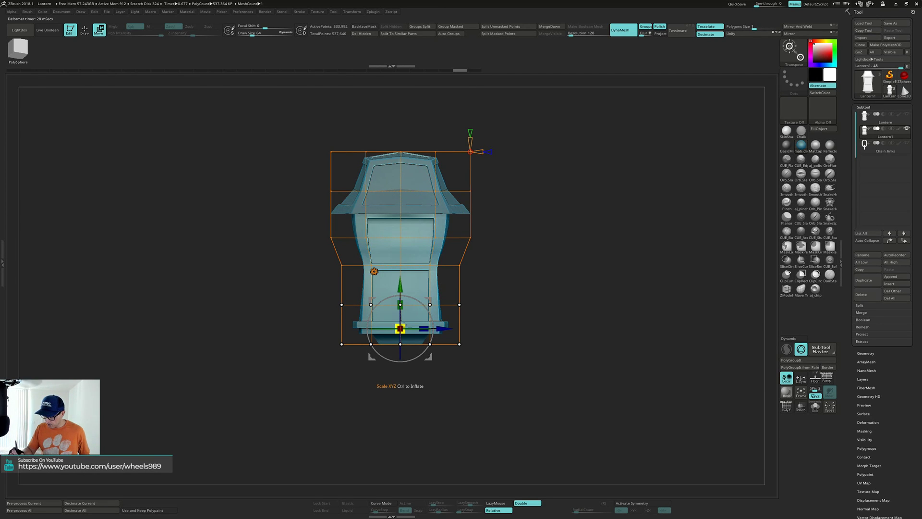
pyautogui.moveTo(401, 328)
pyautogui.mouseDown()
pyautogui.moveTo(413, 314)
pyautogui.moveTo(400, 288)
pyautogui.moveTo(408, 320)
pyautogui.mouseUp()
pyautogui.moveTo(521, 315)
pyautogui.mouseDown()
pyautogui.moveTo(545, 316)
pyautogui.moveTo(564, 359)
pyautogui.moveTo(591, 350)
pyautogui.moveTo(592, 334)
pyautogui.moveTo(585, 356)
pyautogui.moveTo(598, 363)
pyautogui.moveTo(588, 363)
pyautogui.mouseUp()
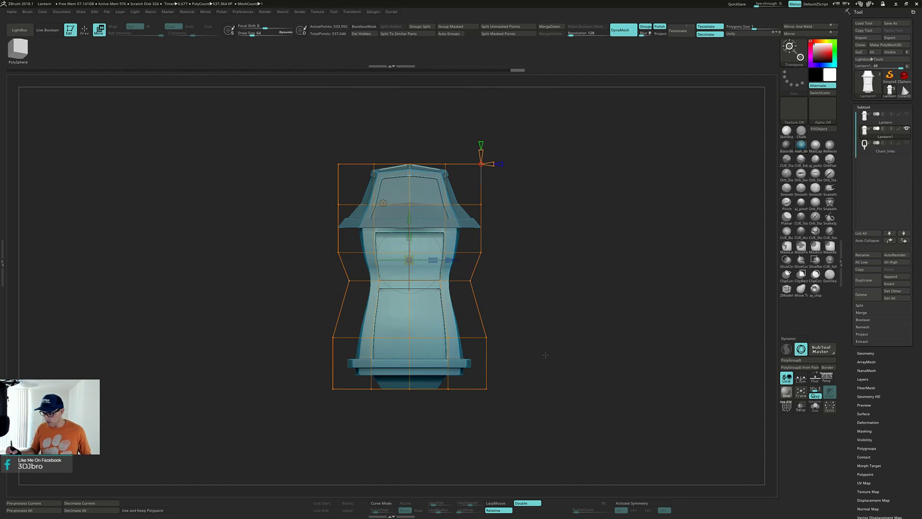
# Step: Leave only the cage's bottom layer of control points editable, keeping its corner points masked
pyautogui.press('ctrl')
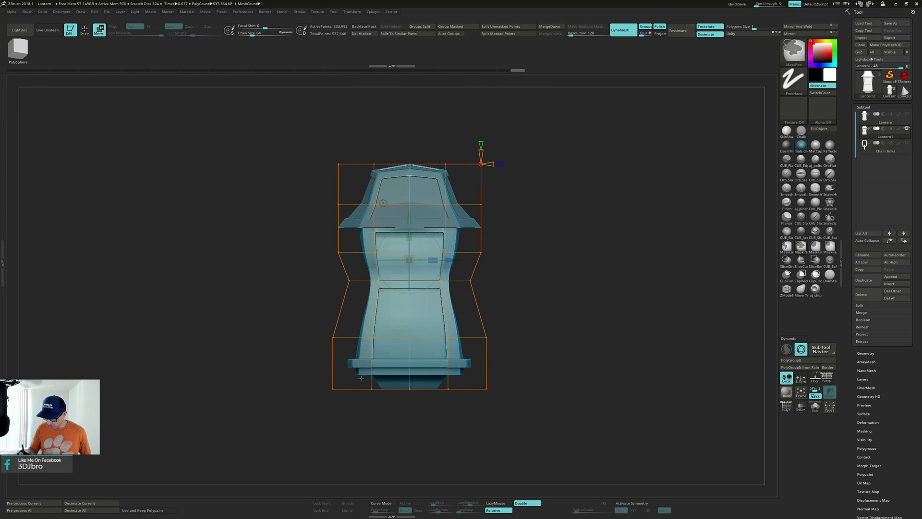
pyautogui.keyDown('ctrl'); pyautogui.moveTo(361, 378); pyautogui.dragTo(469, 416); pyautogui.keyUp('ctrl')
pyautogui.moveTo(543, 414); pyautogui.dragTo(489, 419)
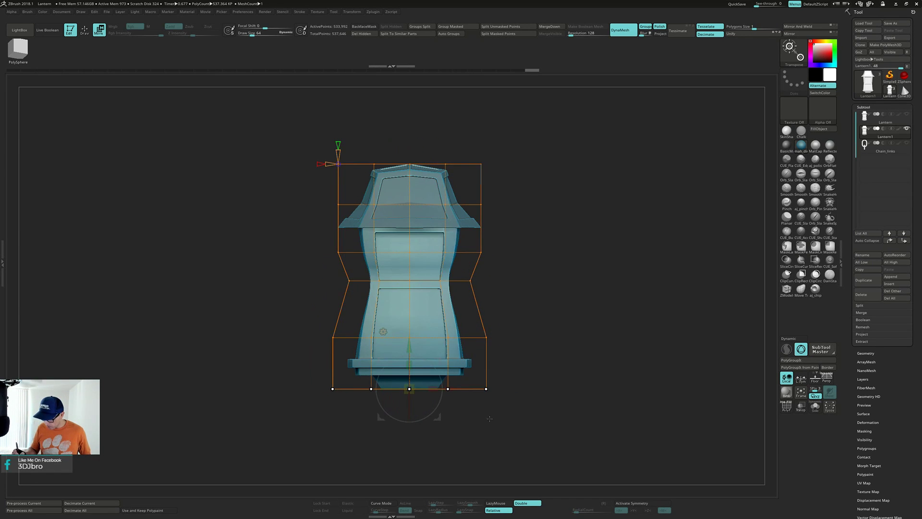
pyautogui.moveTo(363, 379)
pyautogui.keyDown('ctrl'); pyautogui.mouseDown()
pyautogui.moveTo(454, 416)
pyautogui.moveTo(464, 430)
pyautogui.moveTo(446, 434)
pyautogui.mouseUp(); pyautogui.keyUp('ctrl')
pyautogui.keyDown('alt'); pyautogui.moveTo(551, 417); pyautogui.dragTo(436, 396); pyautogui.keyUp('alt')
pyautogui.moveTo(483, 316); pyautogui.dragTo(305, 368)
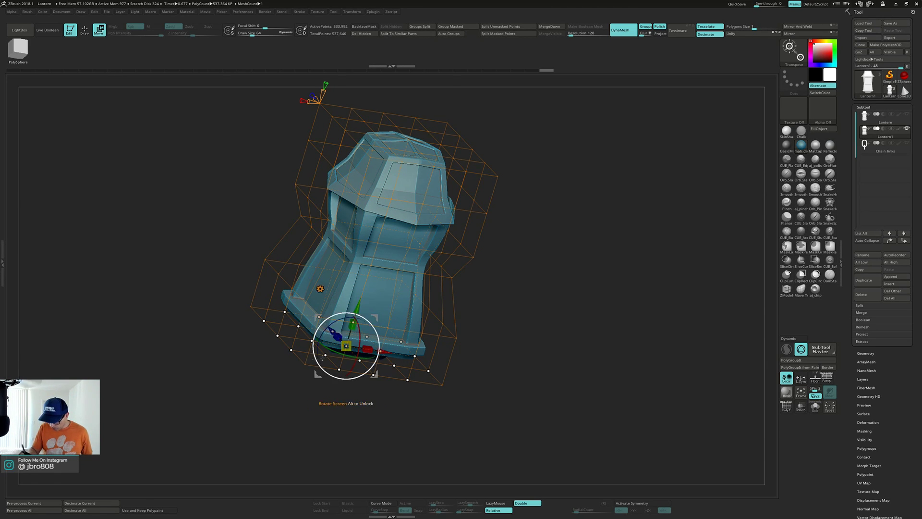
# Step: Lower the bottom layer's editable points slightly and scale them inward, leaving the cage's corner points in place
pyautogui.moveTo(504, 356); pyautogui.dragTo(567, 317)
pyautogui.keyDown('alt'); pyautogui.moveTo(503, 374); pyautogui.dragTo(534, 380); pyautogui.keyUp('alt')
pyautogui.moveTo(401, 317); pyautogui.dragTo(399, 324)
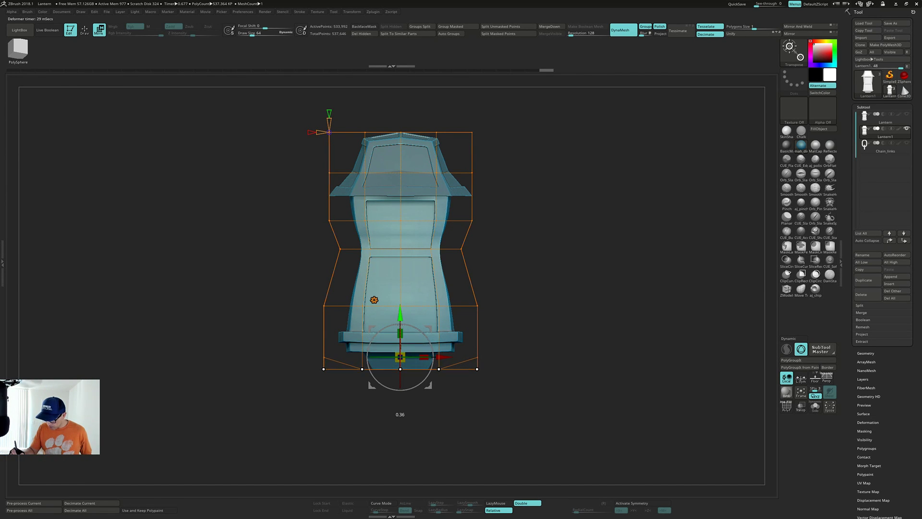
pyautogui.moveTo(400, 357); pyautogui.dragTo(401, 357)
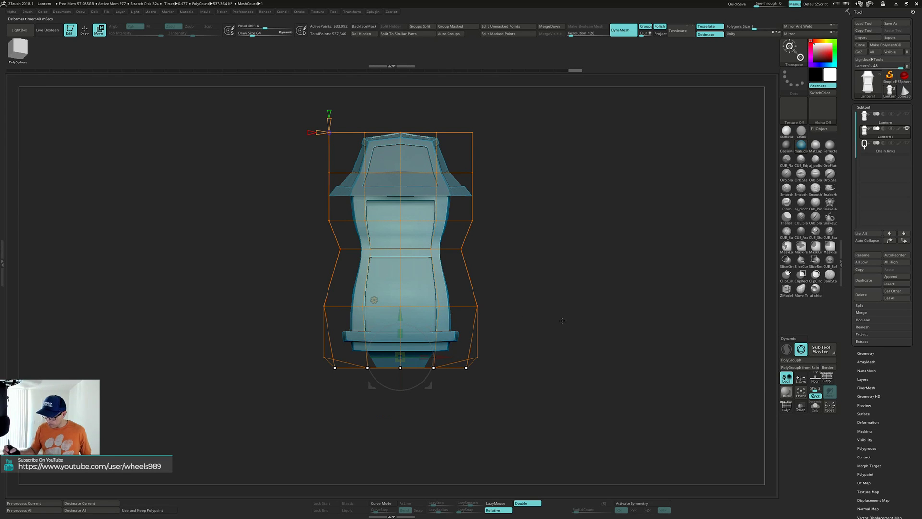
pyautogui.keyDown('ctrl'); pyautogui.moveTo(563, 321); pyautogui.dragTo(564, 348); pyautogui.keyUp('ctrl')
pyautogui.moveTo(607, 327); pyautogui.dragTo(593, 312)
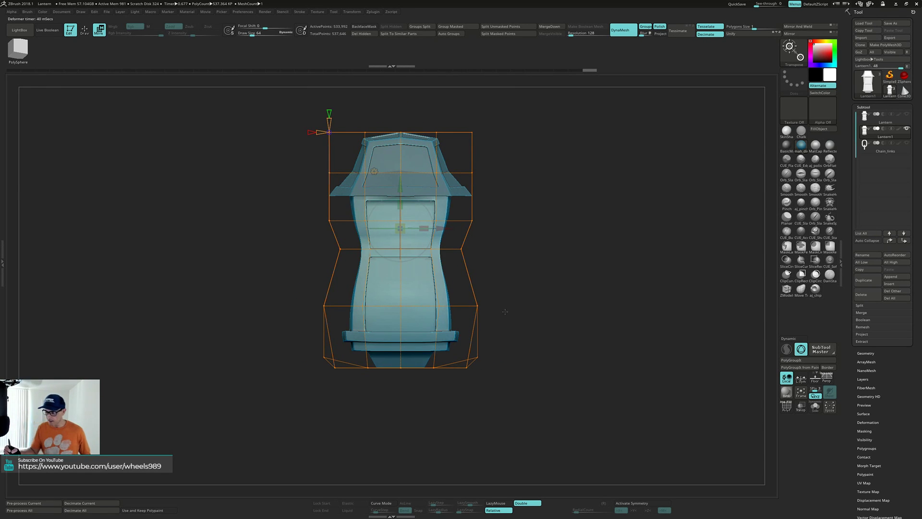
# Step: Try lowering and enlarging the cage's bottom three rows of control points, then undo both changes
pyautogui.keyDown('alt'); pyautogui.moveTo(504, 312); pyautogui.dragTo(524, 327); pyautogui.keyUp('alt')
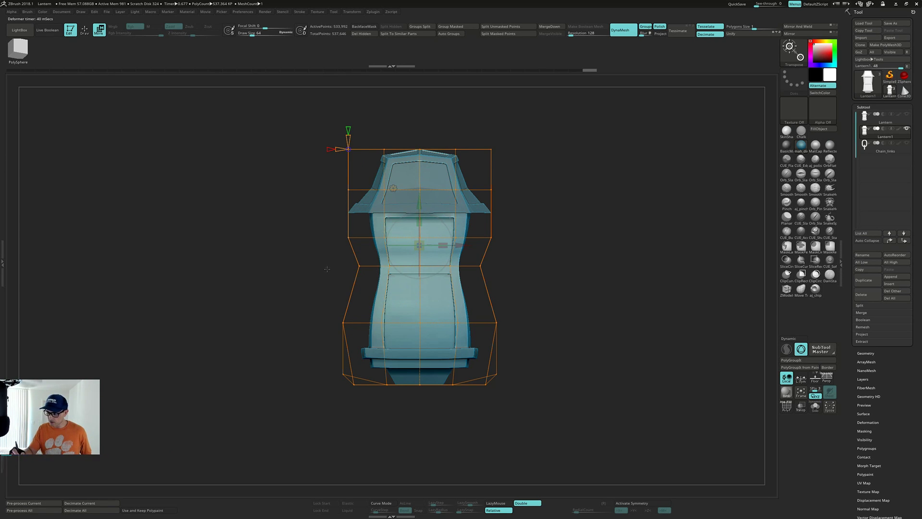
pyautogui.keyDown('ctrl'); pyautogui.moveTo(324, 258); pyautogui.dragTo(543, 415); pyautogui.keyUp('ctrl')
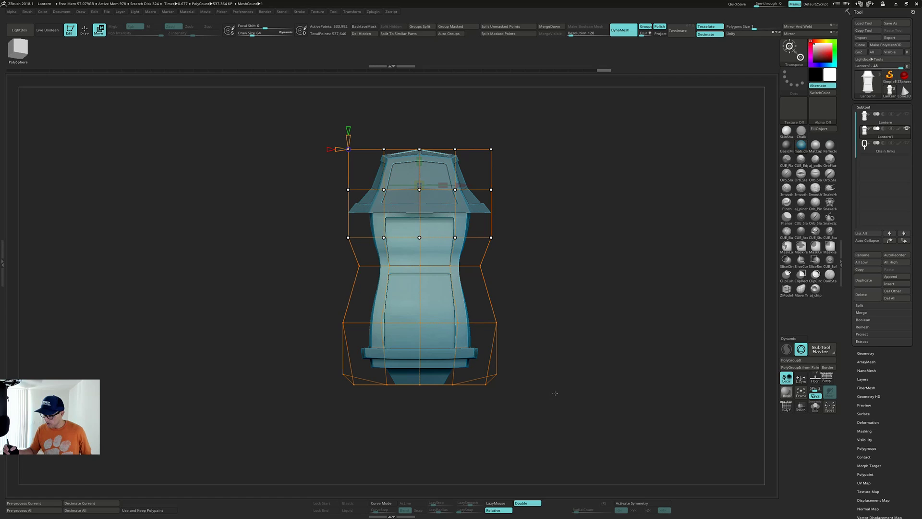
pyautogui.keyDown('ctrl'); pyautogui.click(549, 320); pyautogui.keyUp('ctrl')
pyautogui.moveTo(420, 288); pyautogui.dragTo(420, 298)
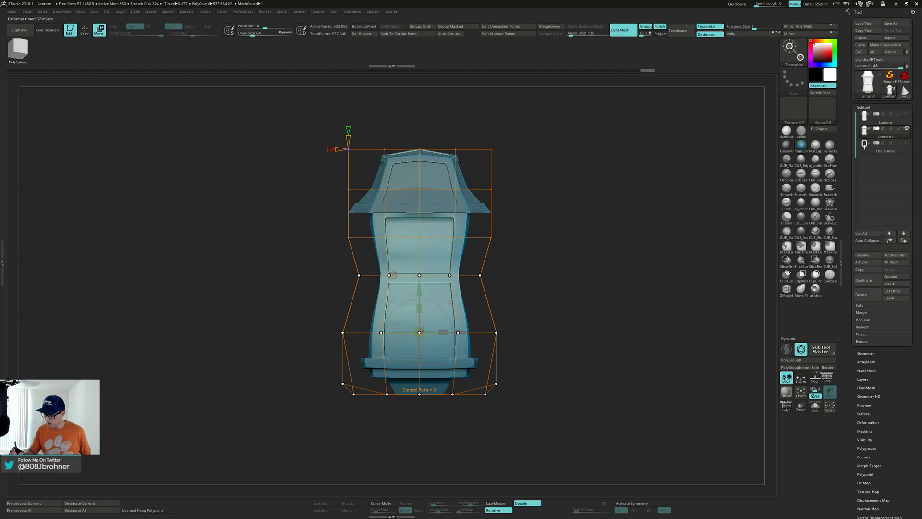
pyautogui.moveTo(423, 326); pyautogui.dragTo(431, 321)
pyautogui.moveTo(672, 300); pyautogui.dragTo(598, 308)
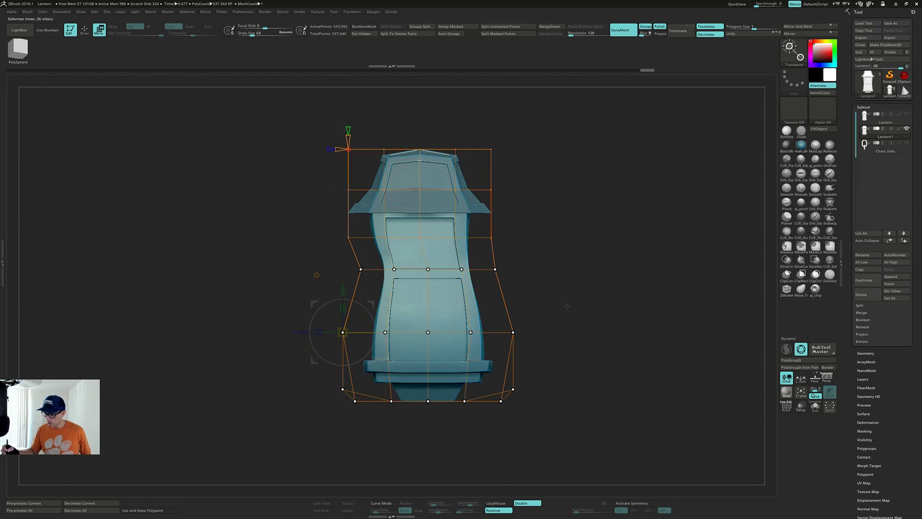
pyautogui.hotkey('ctrl', 'z')
pyautogui.hotkey('ctrl', 'z')
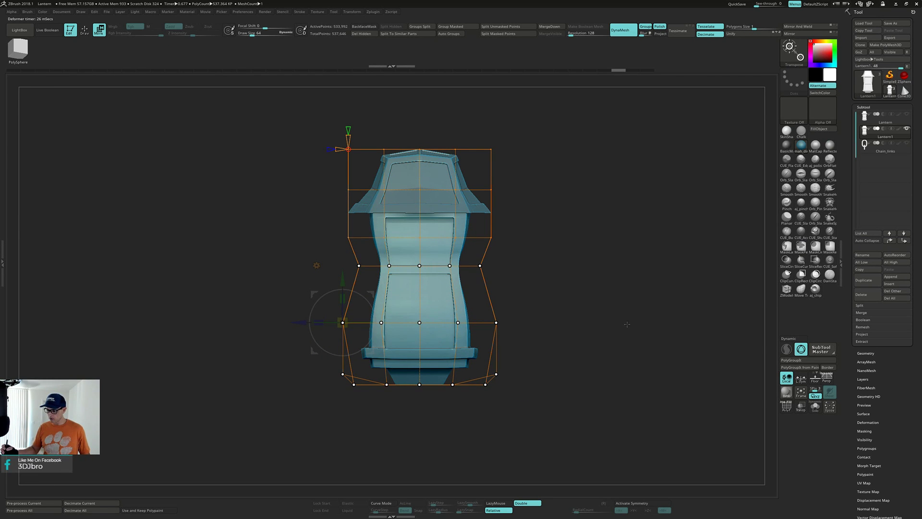
pyautogui.moveTo(627, 323)
pyautogui.mouseDown()
pyautogui.moveTo(617, 348)
pyautogui.moveTo(624, 332)
pyautogui.mouseUp()
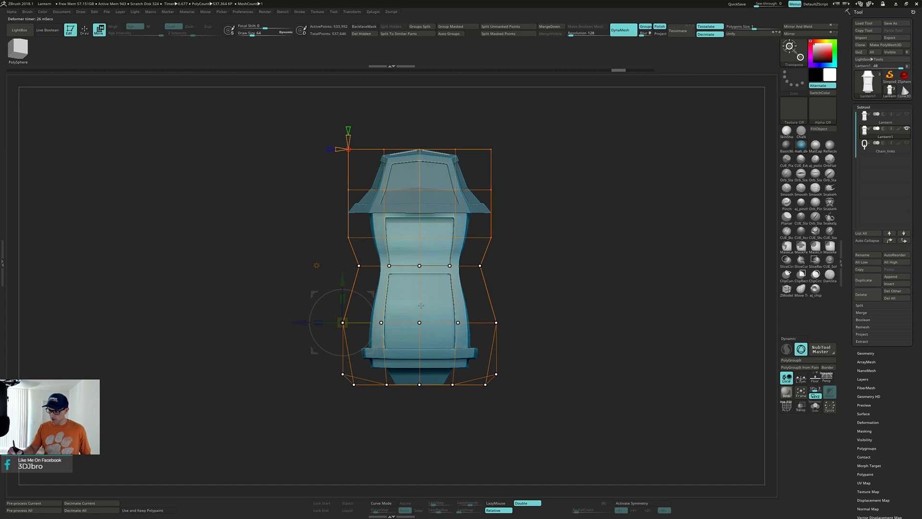
# Step: Exit the deformer cage, reset the gizmo's orientation, and centre it on the unmasked lantern mesh
pyautogui.moveTo(421, 306)
pyautogui.mouseDown(button='right')
pyautogui.moveTo(463, 324)
pyautogui.moveTo(447, 304)
pyautogui.moveTo(424, 306)
pyautogui.mouseUp(button='right')
pyautogui.press('ctrl')
pyautogui.click(439, 306)
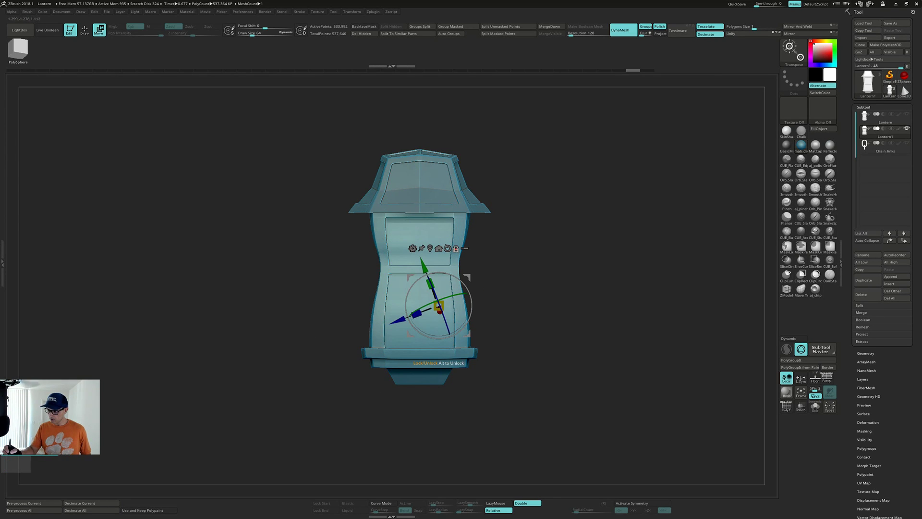
pyautogui.click(447, 248)
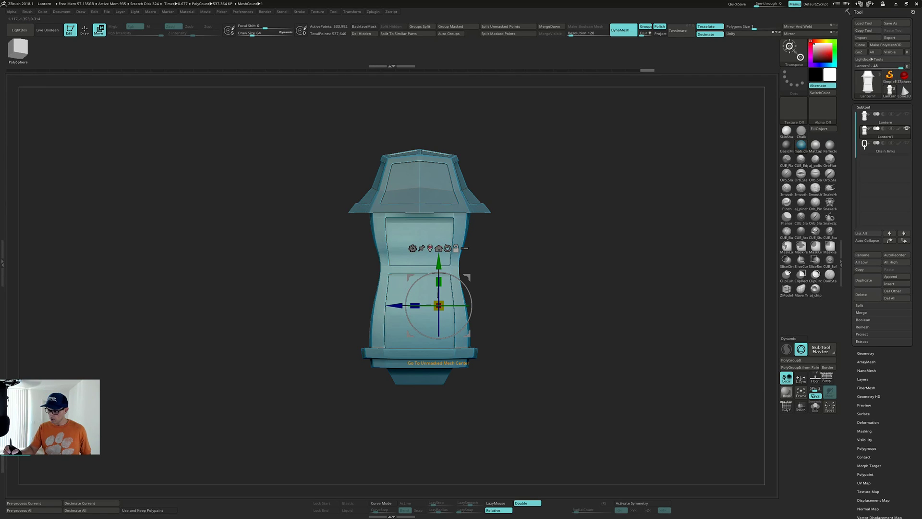
pyautogui.click(438, 248)
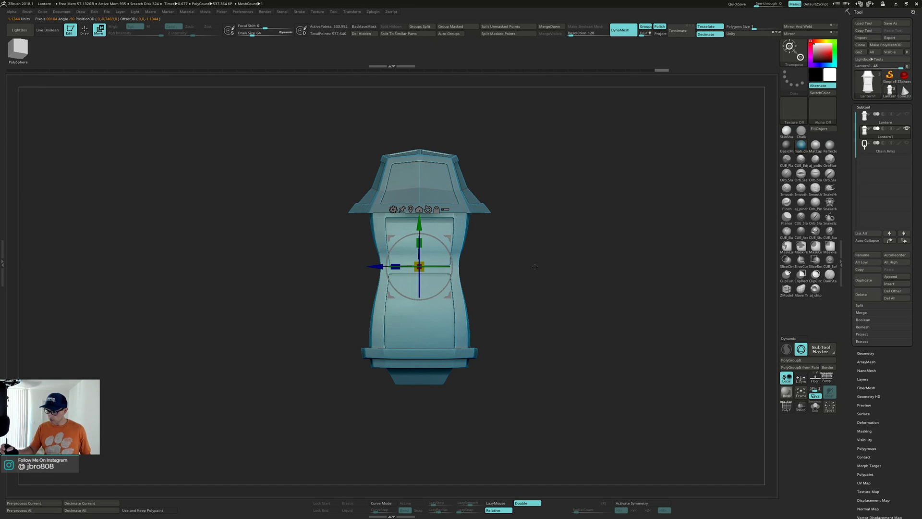
# Step: Apply a fresh soft deformer cage to the reshaped lantern
pyautogui.click(393, 209)
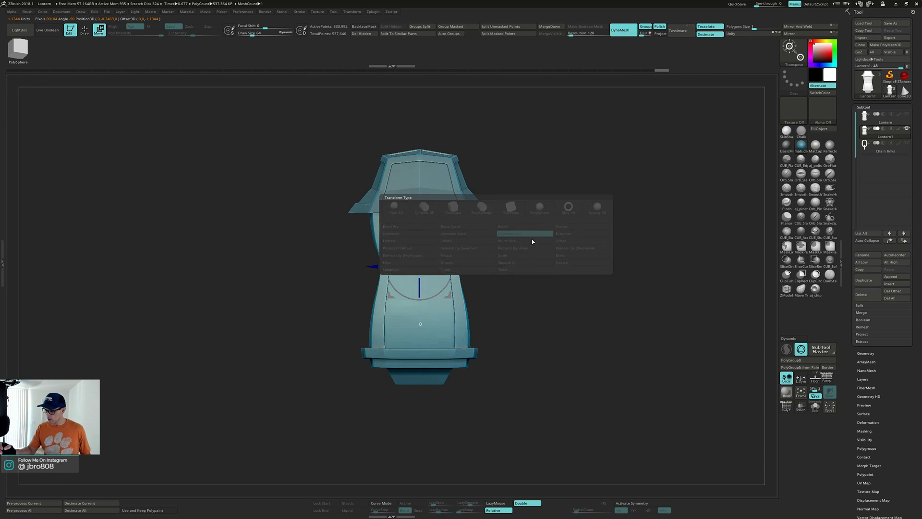
pyautogui.click(531, 236)
pyautogui.moveTo(568, 301)
pyautogui.mouseDown()
pyautogui.moveTo(565, 316)
pyautogui.moveTo(568, 299)
pyautogui.mouseUp()
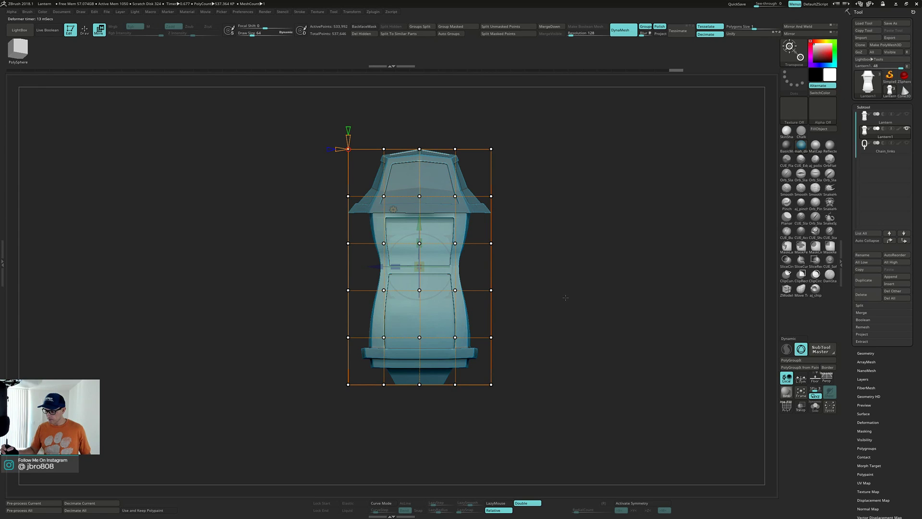
pyautogui.moveTo(497, 301); pyautogui.dragTo(525, 288)
# Step: Mask the new cage's upper three rows, and lower and enlarge the bottom three rows to widen the base
pyautogui.moveTo(281, 114)
pyautogui.keyDown('ctrl'); pyautogui.mouseDown()
pyautogui.moveTo(471, 174)
pyautogui.moveTo(537, 259)
pyautogui.mouseUp(); pyautogui.keyUp('ctrl')
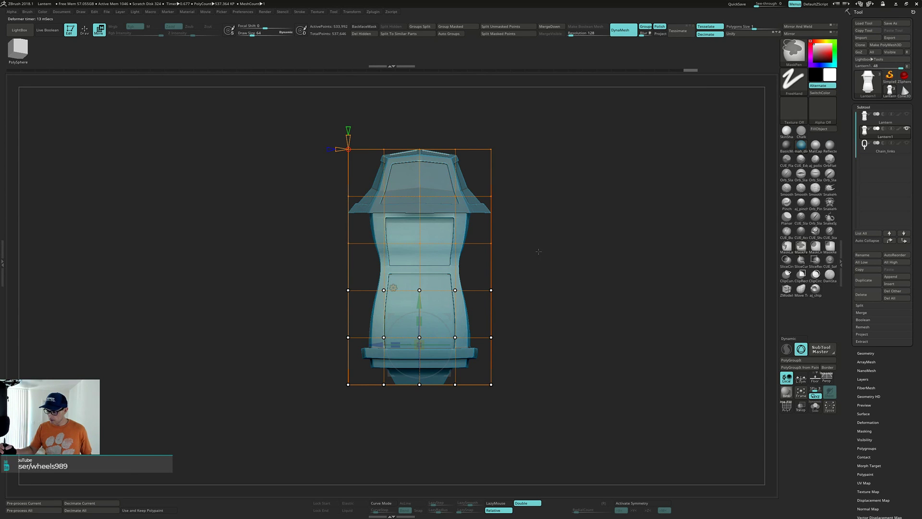
pyautogui.moveTo(420, 301); pyautogui.dragTo(421, 304)
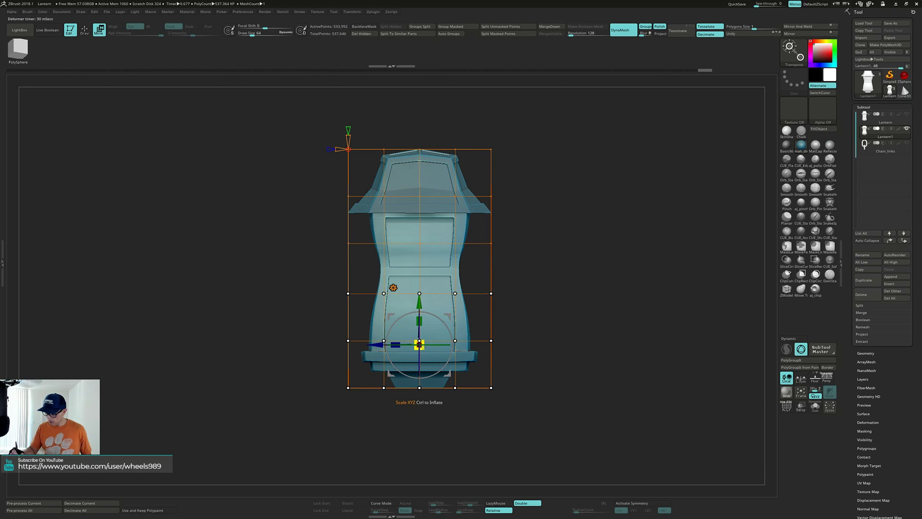
pyautogui.moveTo(419, 345); pyautogui.dragTo(420, 315)
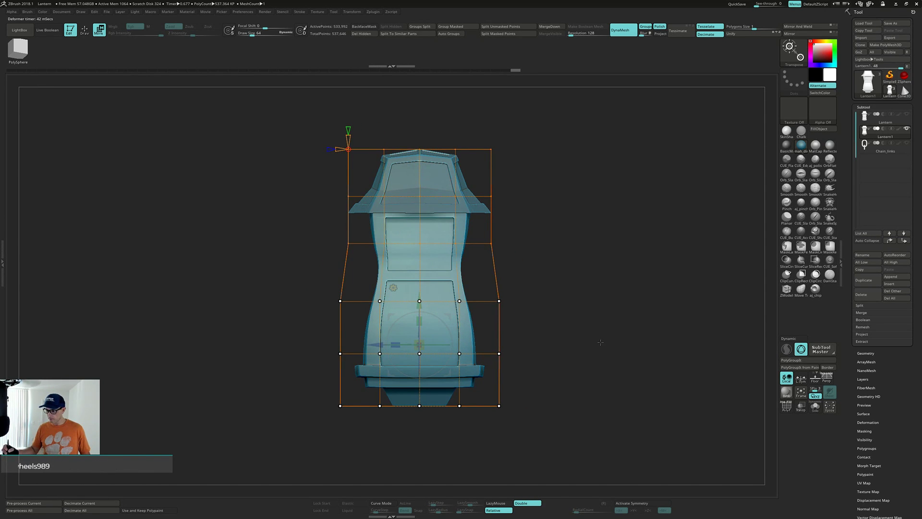
pyautogui.keyDown('ctrl'); pyautogui.moveTo(602, 342); pyautogui.dragTo(601, 368); pyautogui.keyUp('ctrl')
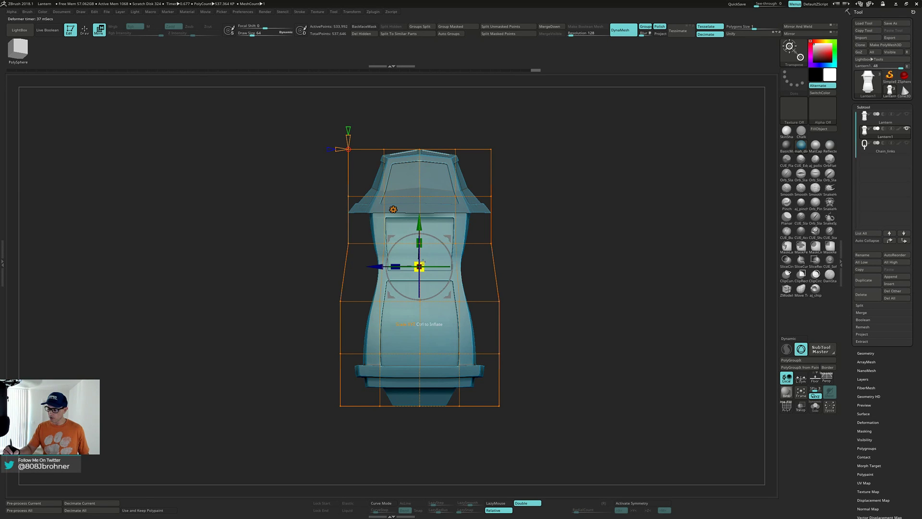
# Step: Make every control point of the cage editable and scale the whole lantern down slightly
pyautogui.keyDown('ctrl'); pyautogui.moveTo(287, 133); pyautogui.dragTo(581, 437); pyautogui.keyUp('ctrl')
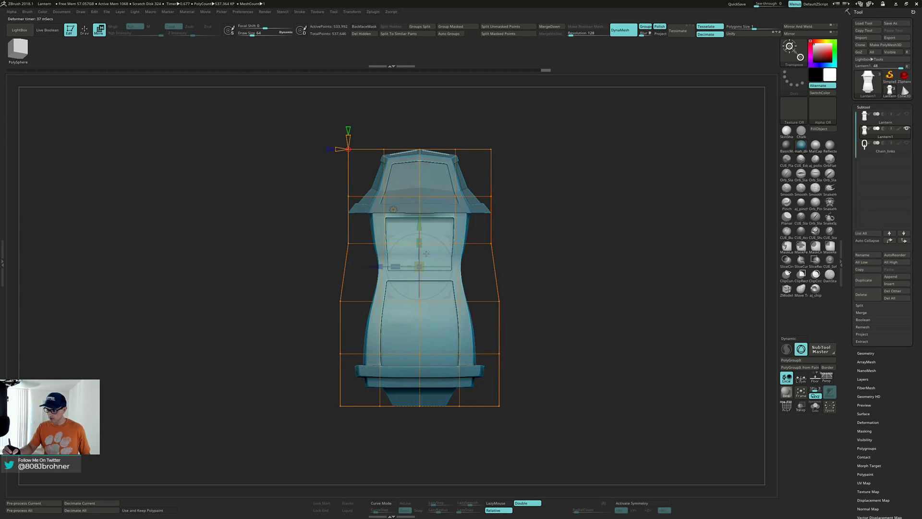
pyautogui.keyDown('ctrl'); pyautogui.moveTo(284, 117); pyautogui.dragTo(578, 434); pyautogui.keyUp('ctrl')
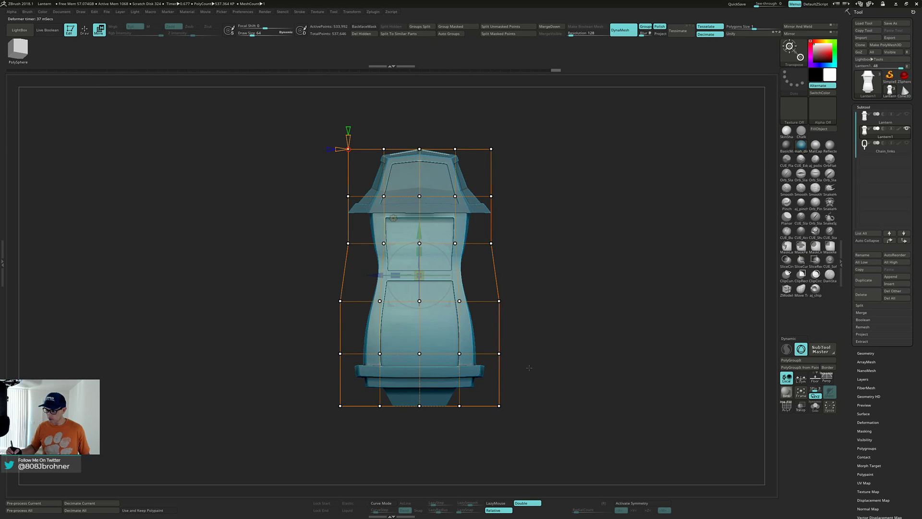
pyautogui.moveTo(422, 273); pyautogui.dragTo(415, 283)
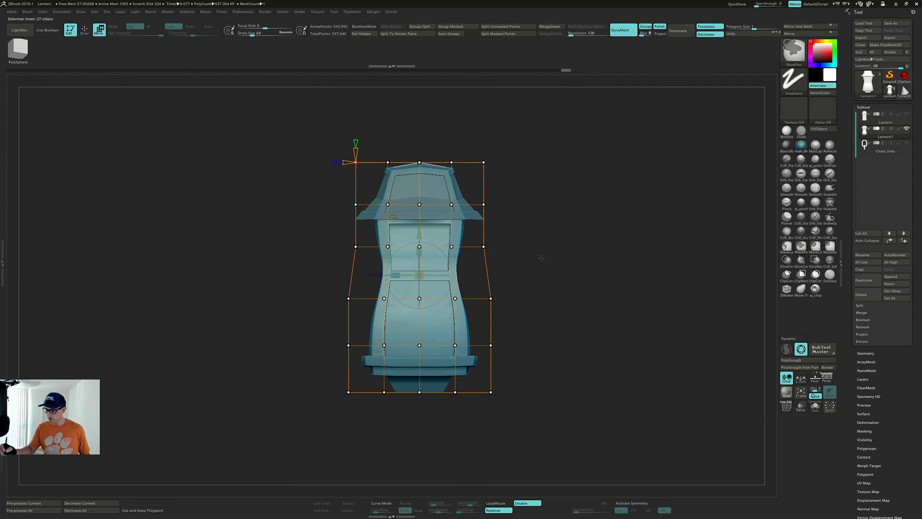
# Step: Leave only the cage's top two rows of control points editable and enlarge them to widen the lantern's roof
pyautogui.keyDown('ctrl'); pyautogui.moveTo(310, 122); pyautogui.dragTo(517, 234); pyautogui.keyUp('ctrl')
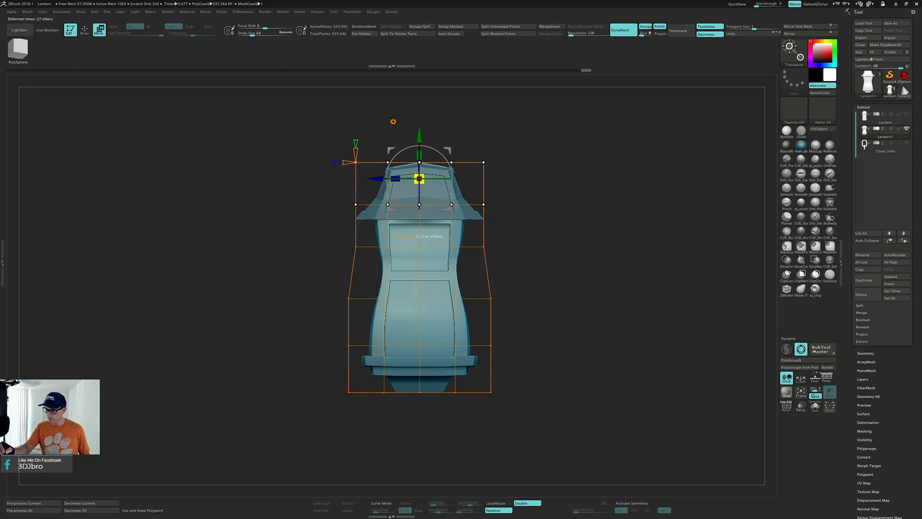
pyautogui.moveTo(419, 179); pyautogui.dragTo(432, 162)
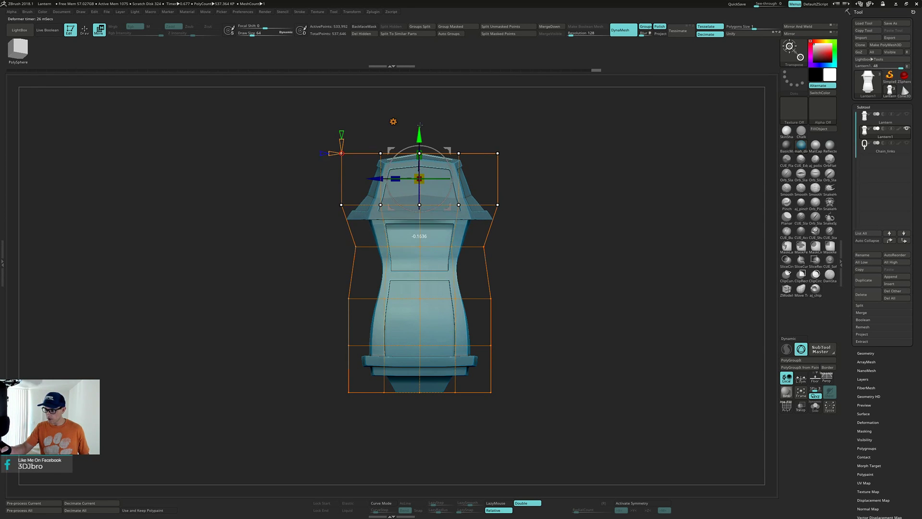
pyautogui.keyDown('alt'); pyautogui.moveTo(440, 141); pyautogui.dragTo(437, 173, button='right'); pyautogui.keyUp('alt')
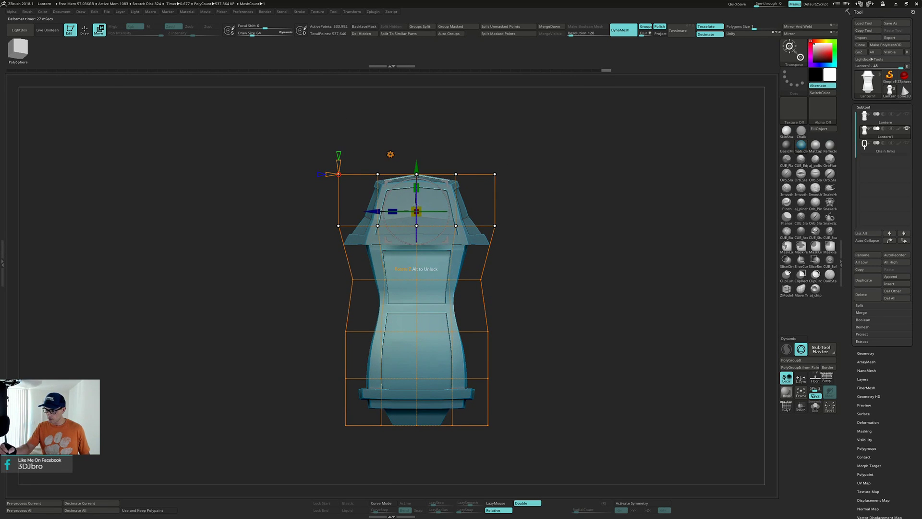
pyautogui.moveTo(436, 207)
pyautogui.mouseDown(button='right')
pyautogui.moveTo(480, 205)
pyautogui.moveTo(440, 208)
pyautogui.moveTo(450, 207)
pyautogui.mouseUp(button='right')
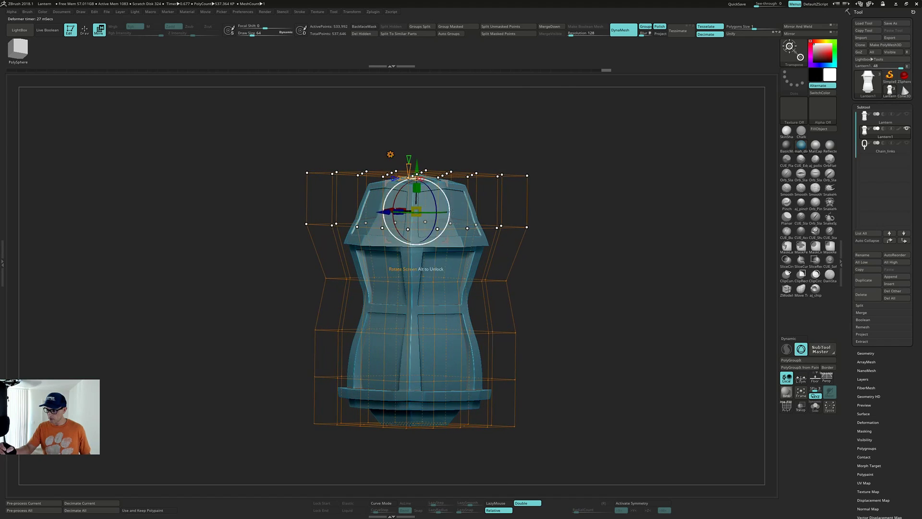
pyautogui.keyDown('ctrl'); pyautogui.moveTo(566, 244); pyautogui.dragTo(562, 223, button='right'); pyautogui.keyUp('ctrl')
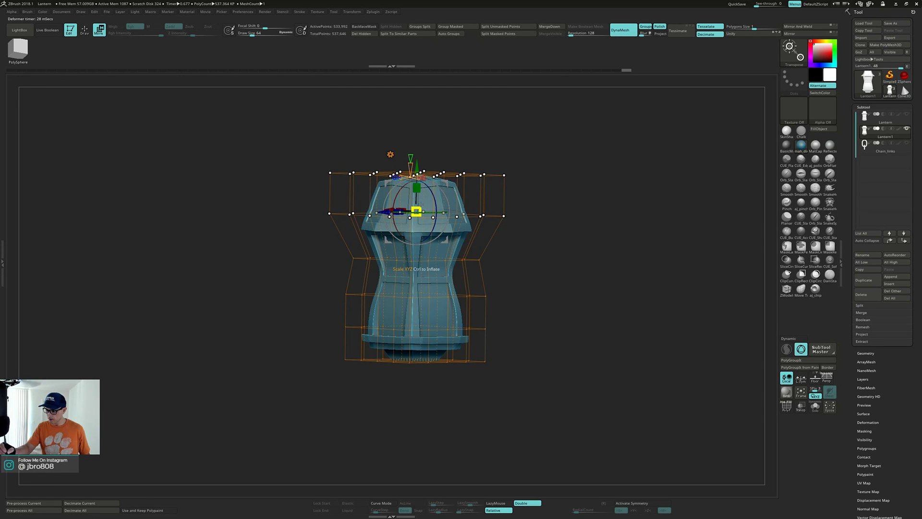
pyautogui.moveTo(419, 210); pyautogui.dragTo(434, 208)
pyautogui.keyDown('shift'); pyautogui.moveTo(572, 202); pyautogui.dragTo(590, 201, button='right'); pyautogui.keyUp('shift')
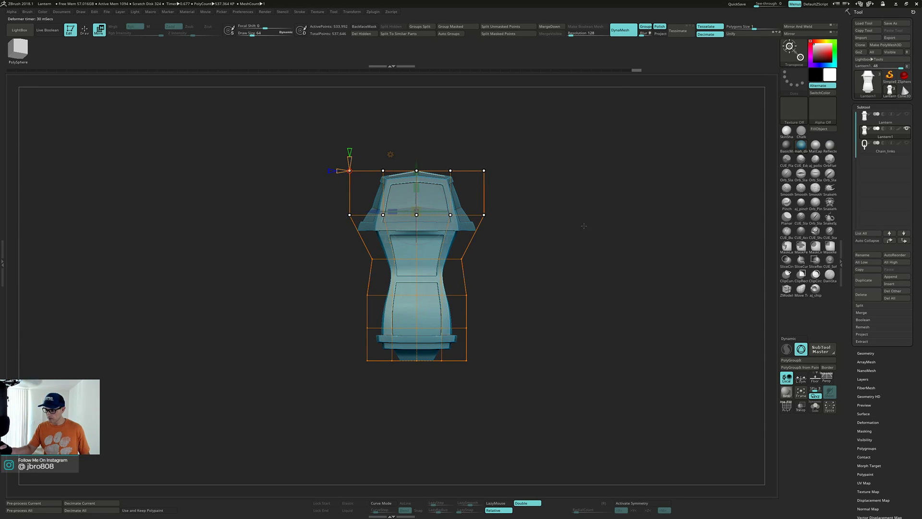
# Step: Leave only the cage's third and fourth rows of control points from the top editable
pyautogui.keyDown('ctrl'); pyautogui.moveTo(584, 228); pyautogui.dragTo(582, 251); pyautogui.keyUp('ctrl')
pyautogui.moveTo(584, 288)
pyautogui.mouseDown()
pyautogui.moveTo(560, 288)
pyautogui.moveTo(587, 282)
pyautogui.moveTo(580, 298)
pyautogui.mouseUp()
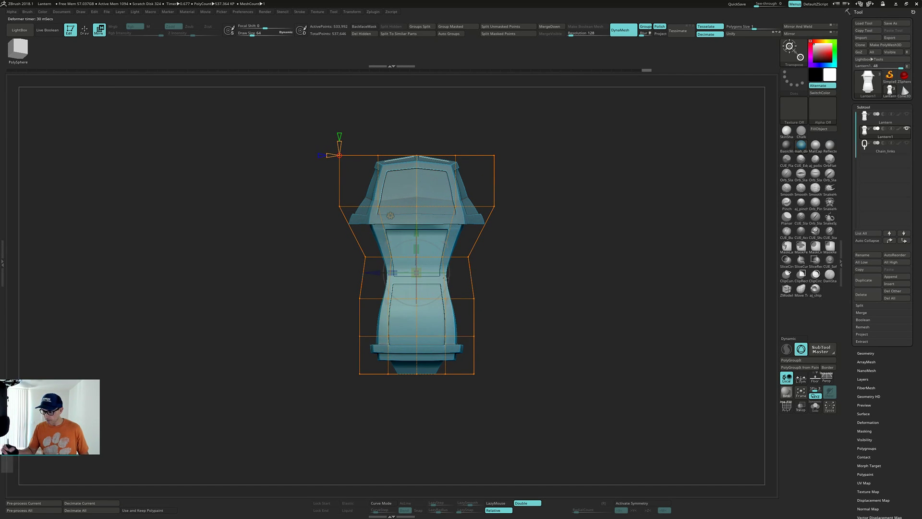
pyautogui.keyDown('ctrl'); pyautogui.moveTo(350, 251); pyautogui.dragTo(515, 318); pyautogui.keyUp('ctrl')
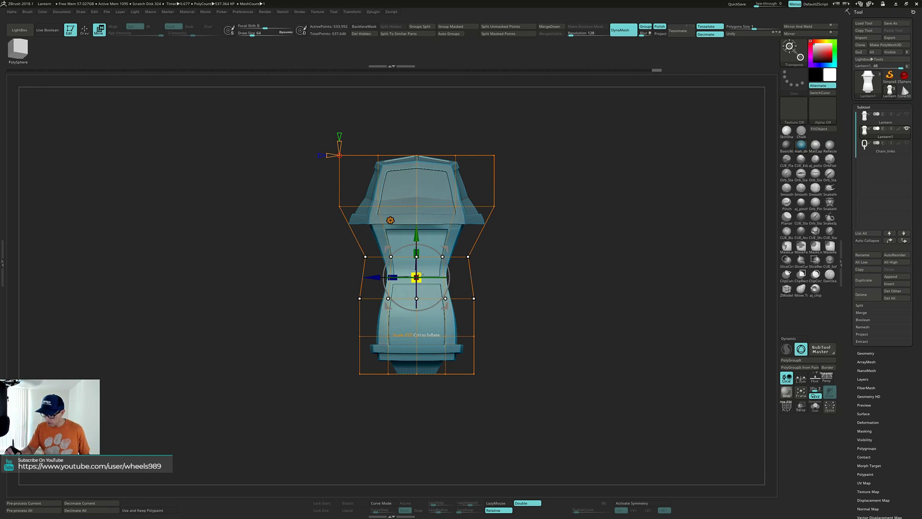
# Step: Enlarge the cage's third and fourth rows of control points to widen the lantern's waist, and make all control points editable again
pyautogui.moveTo(418, 274); pyautogui.dragTo(420, 272)
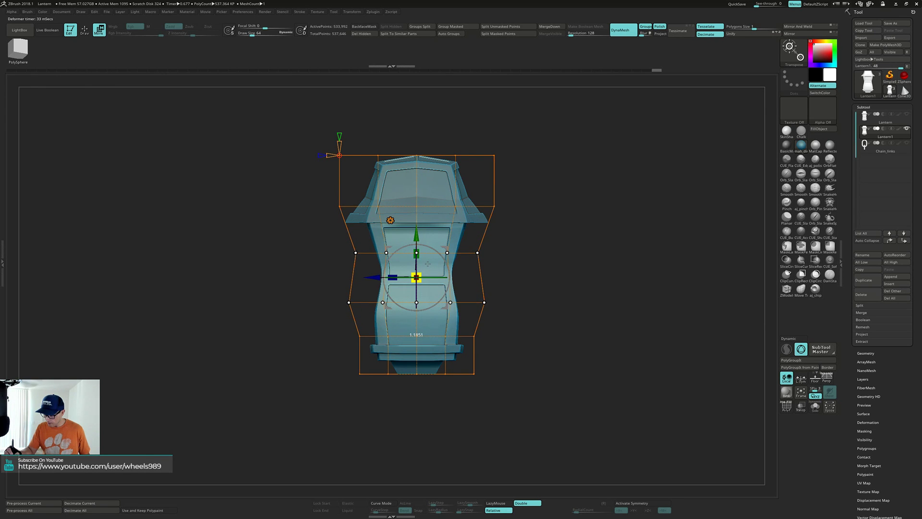
pyautogui.moveTo(428, 263); pyautogui.dragTo(428, 264)
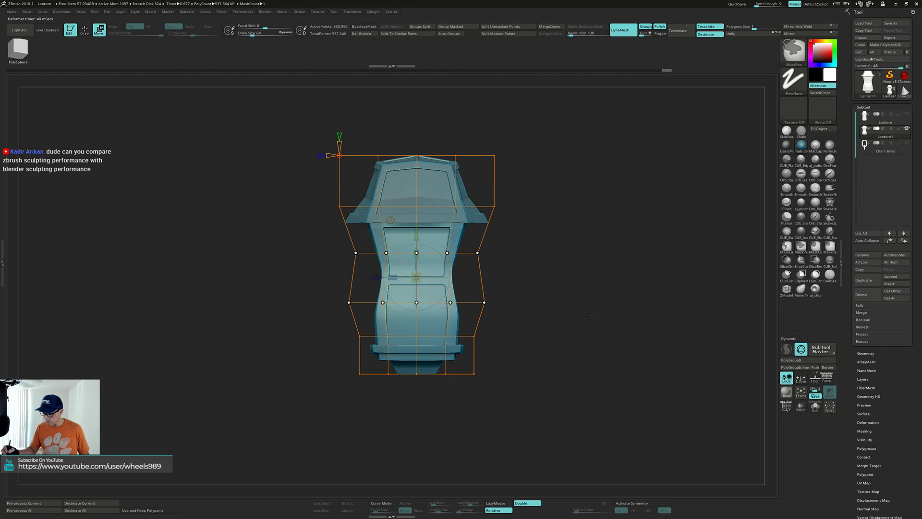
pyautogui.moveTo(587, 315)
pyautogui.keyDown('ctrl'); pyautogui.mouseDown()
pyautogui.moveTo(597, 329)
pyautogui.moveTo(565, 330)
pyautogui.moveTo(568, 346)
pyautogui.moveTo(579, 330)
pyautogui.mouseUp(); pyautogui.keyUp('ctrl')
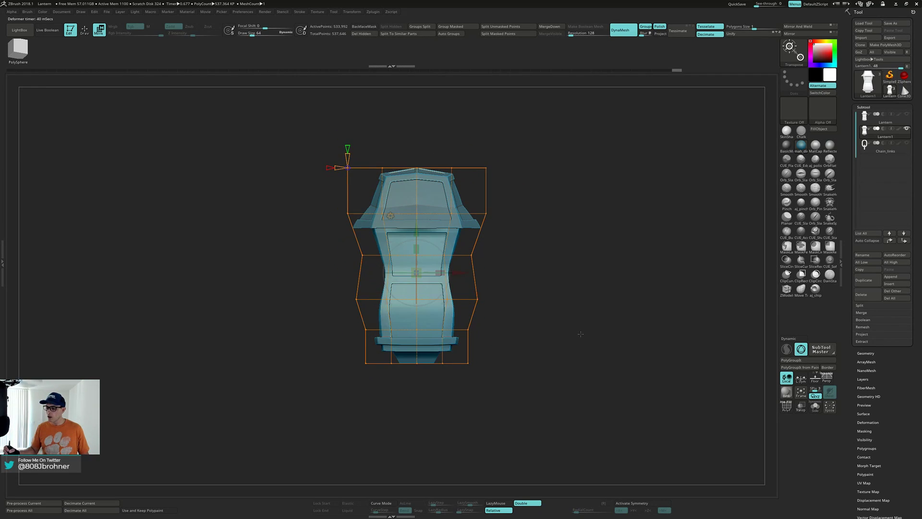
# Step: Accept the soft deformation of the lantern and return to the regular transform gizmo
pyautogui.moveTo(580, 332)
pyautogui.keyDown('alt'); pyautogui.mouseDown()
pyautogui.moveTo(573, 385)
pyautogui.moveTo(570, 321)
pyautogui.mouseUp(); pyautogui.keyUp('alt')
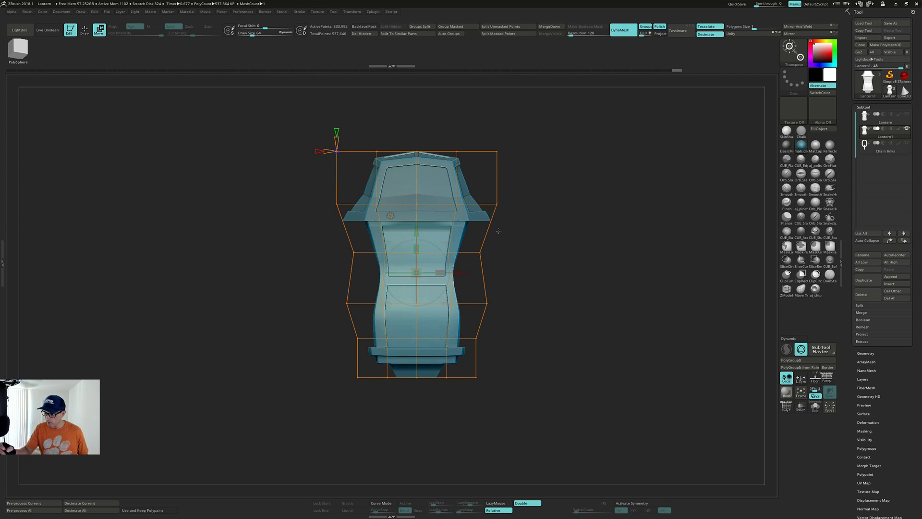
pyautogui.moveTo(519, 249)
pyautogui.mouseDown()
pyautogui.moveTo(554, 253)
pyautogui.moveTo(568, 243)
pyautogui.moveTo(559, 262)
pyautogui.moveTo(525, 262)
pyautogui.mouseUp()
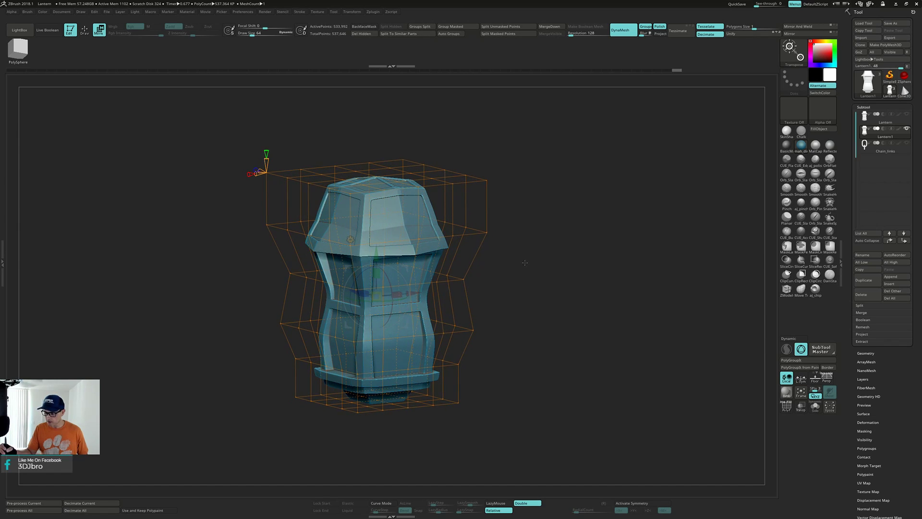
pyautogui.click(350, 240)
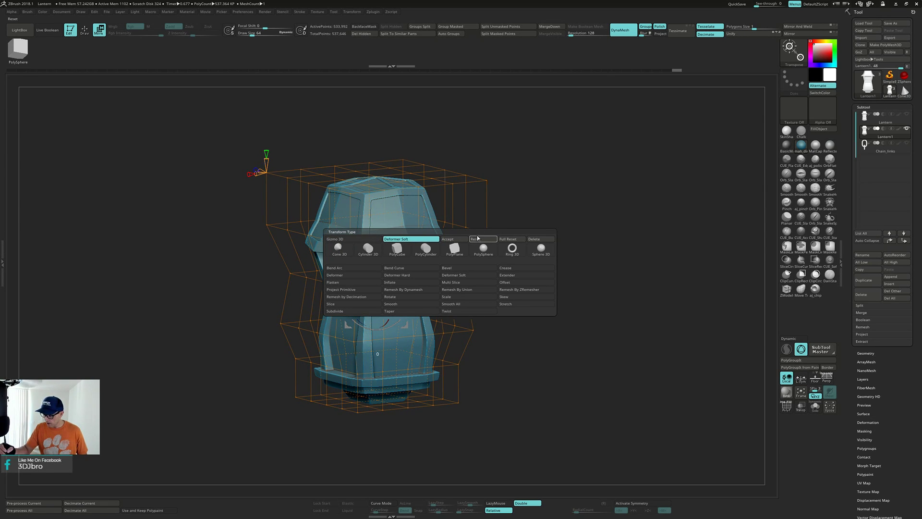
pyautogui.click(351, 239)
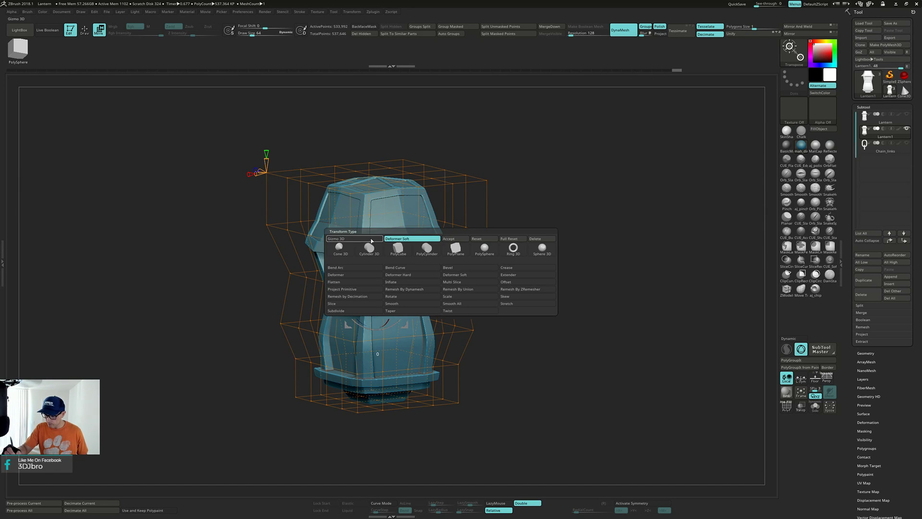
pyautogui.click(462, 238)
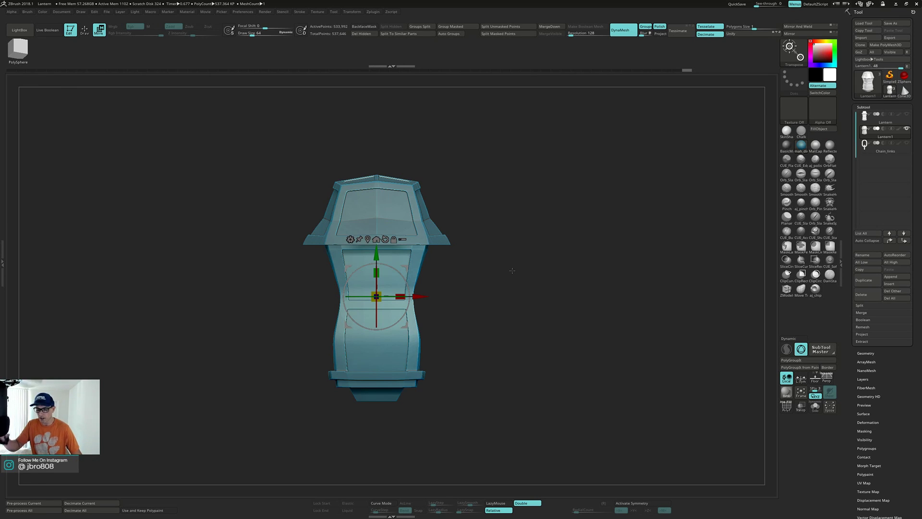
# Step: Duplicate the reshaped lantern subtool
pyautogui.moveTo(512, 270)
pyautogui.mouseDown()
pyautogui.moveTo(563, 315)
pyautogui.moveTo(563, 270)
pyautogui.moveTo(567, 279)
pyautogui.moveTo(601, 278)
pyautogui.moveTo(587, 290)
pyautogui.mouseUp()
pyautogui.hotkey('shift', 'f')
pyautogui.hotkey('shift', 'f')
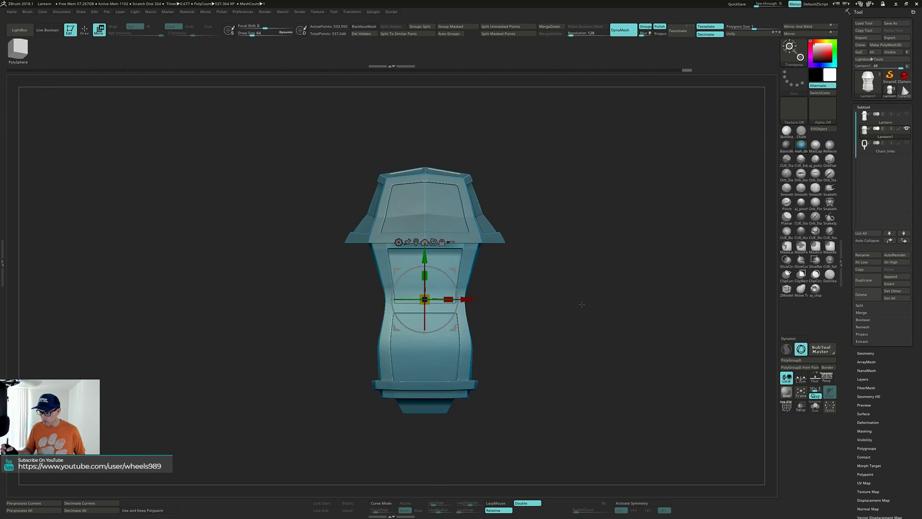
pyautogui.moveTo(576, 308); pyautogui.dragTo(574, 309)
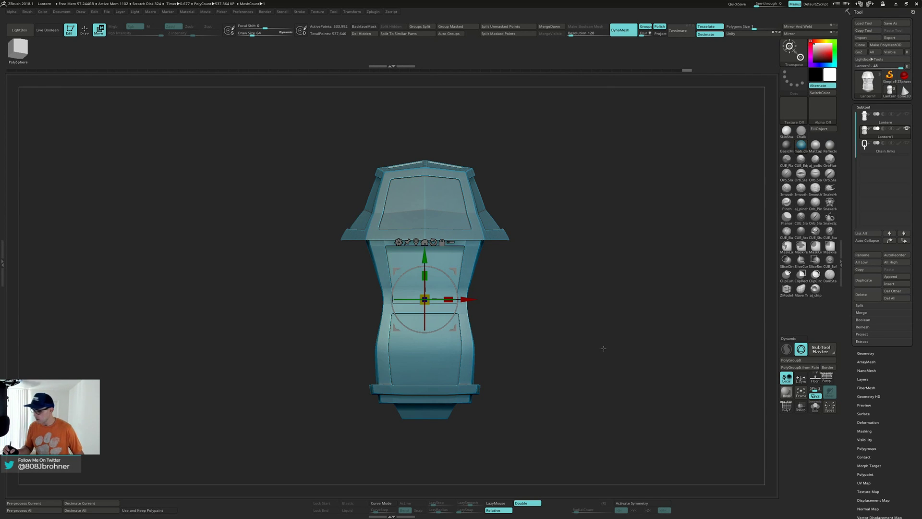
pyautogui.moveTo(604, 350)
pyautogui.mouseDown()
pyautogui.moveTo(604, 358)
pyautogui.moveTo(604, 349)
pyautogui.mouseUp()
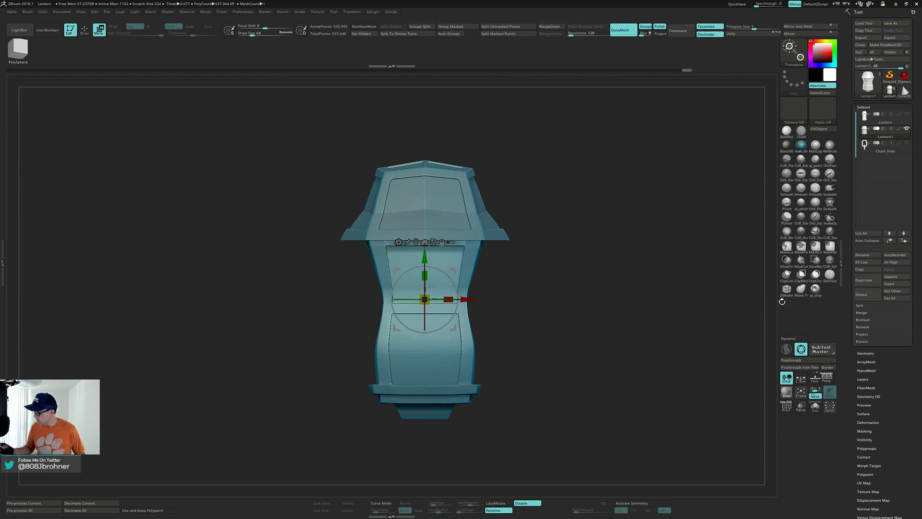
pyautogui.click(865, 279)
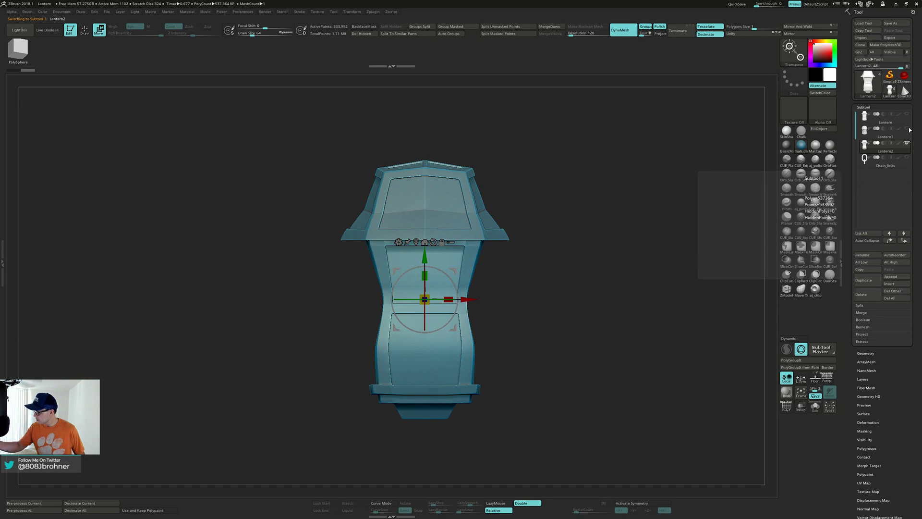
# Step: Remesh the new lantern duplicate with DynaMesh, return to draw mode and check its topology and polygroups
pyautogui.moveTo(592, 261)
pyautogui.mouseDown()
pyautogui.moveTo(581, 268)
pyautogui.moveTo(586, 259)
pyautogui.moveTo(594, 272)
pyautogui.moveTo(597, 334)
pyautogui.mouseUp()
pyautogui.press('q')
pyautogui.hotkey('shift', 'f')
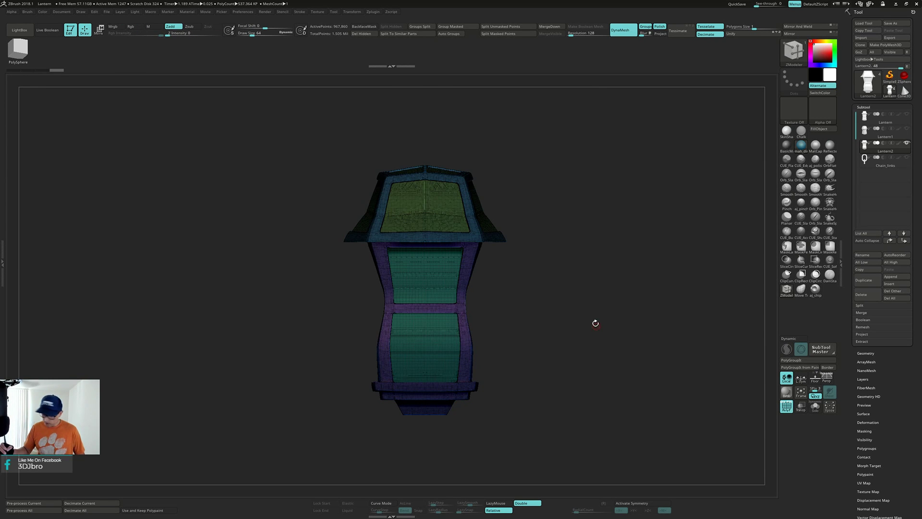
pyautogui.hotkey('shift', 'f')
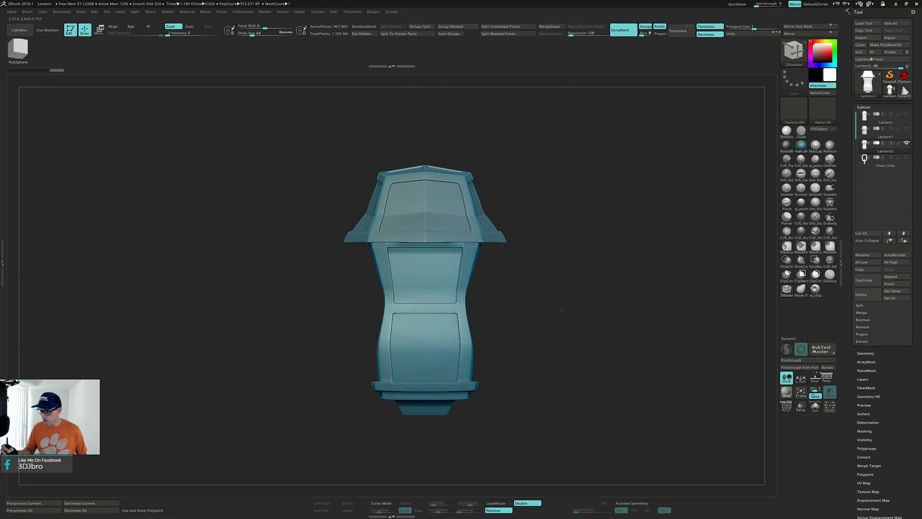
# Step: Inspect the remeshed lantern from several angles, isolating the window panels' polygroup and showing the whole mesh again
pyautogui.moveTo(556, 298); pyautogui.dragTo(530, 296)
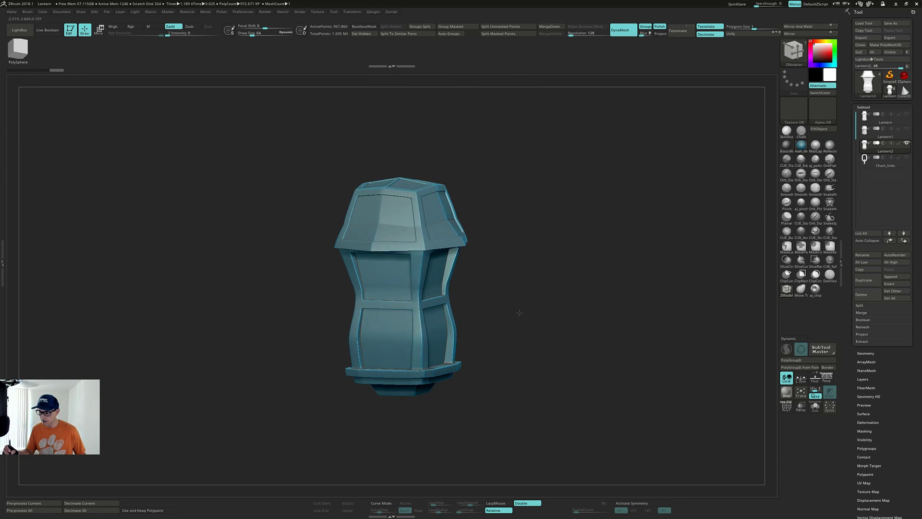
pyautogui.moveTo(524, 324); pyautogui.dragTo(522, 324)
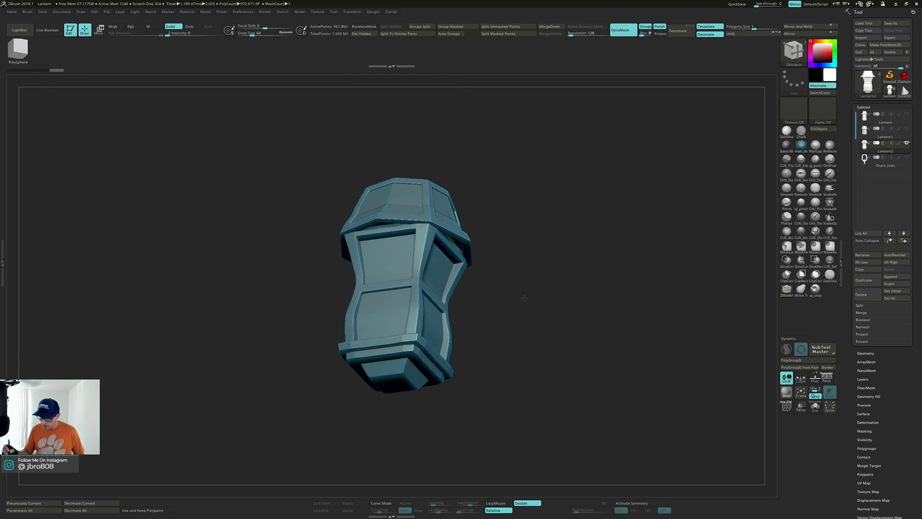
pyautogui.keyDown('shift'); pyautogui.moveTo(524, 297); pyautogui.dragTo(527, 300); pyautogui.keyUp('shift')
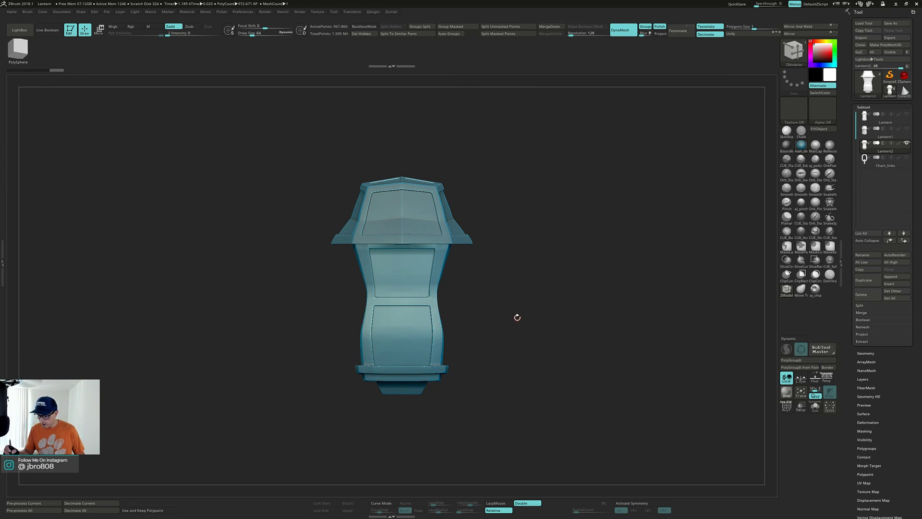
pyautogui.keyDown('ctrl'); pyautogui.keyDown('shift'); pyautogui.click(421, 272); pyautogui.keyUp('shift'); pyautogui.keyUp('ctrl')
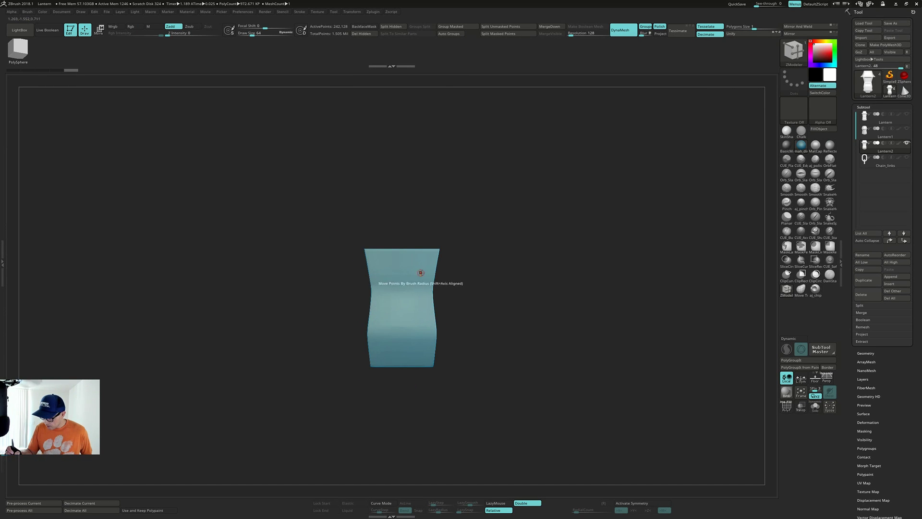
pyautogui.keyDown('ctrl'); pyautogui.keyDown('shift'); pyautogui.click(516, 268); pyautogui.keyUp('shift'); pyautogui.keyUp('ctrl')
pyautogui.moveTo(529, 258); pyautogui.dragTo(471, 259)
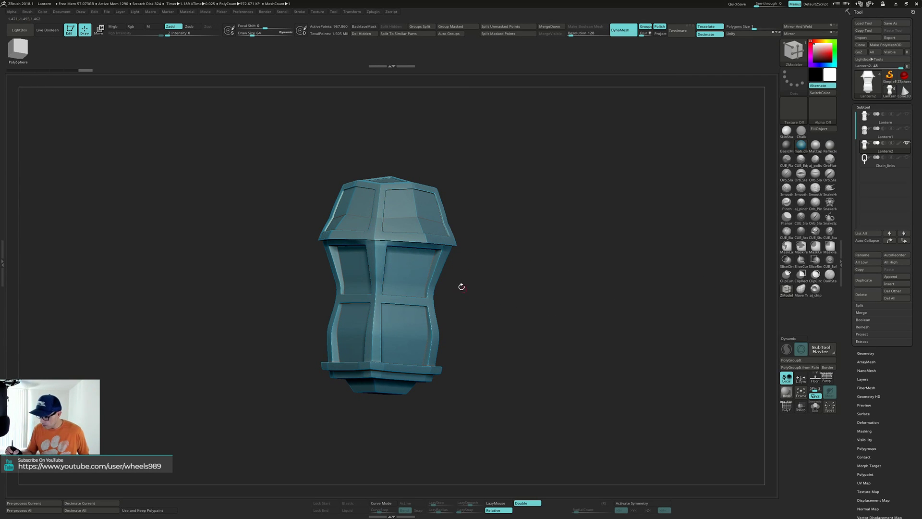
pyautogui.moveTo(497, 284)
pyautogui.mouseDown()
pyautogui.moveTo(474, 283)
pyautogui.moveTo(469, 325)
pyautogui.moveTo(481, 290)
pyautogui.moveTo(479, 310)
pyautogui.moveTo(494, 288)
pyautogui.mouseUp()
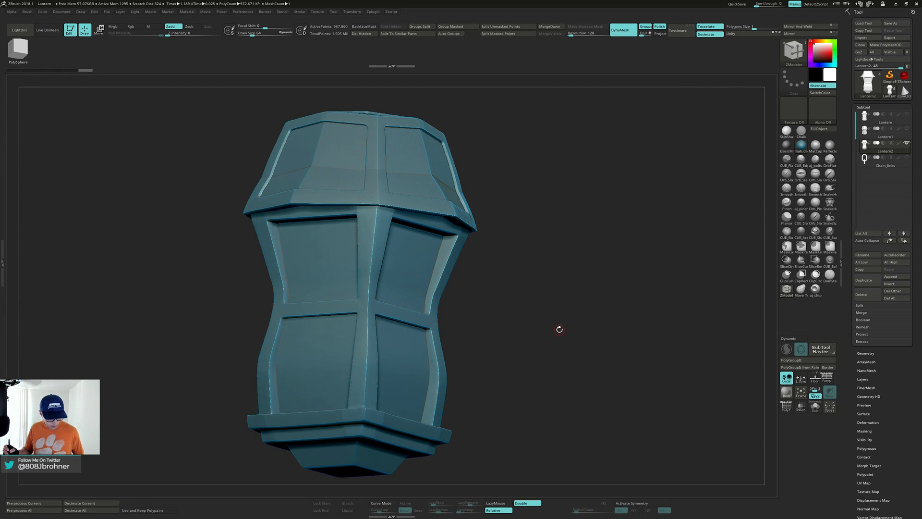
# Step: Switch the sculpting brush to ClayBuildup
pyautogui.press('b')
pyautogui.press('c')
pyautogui.press('b')
pyautogui.moveTo(570, 317); pyautogui.dragTo(566, 323)
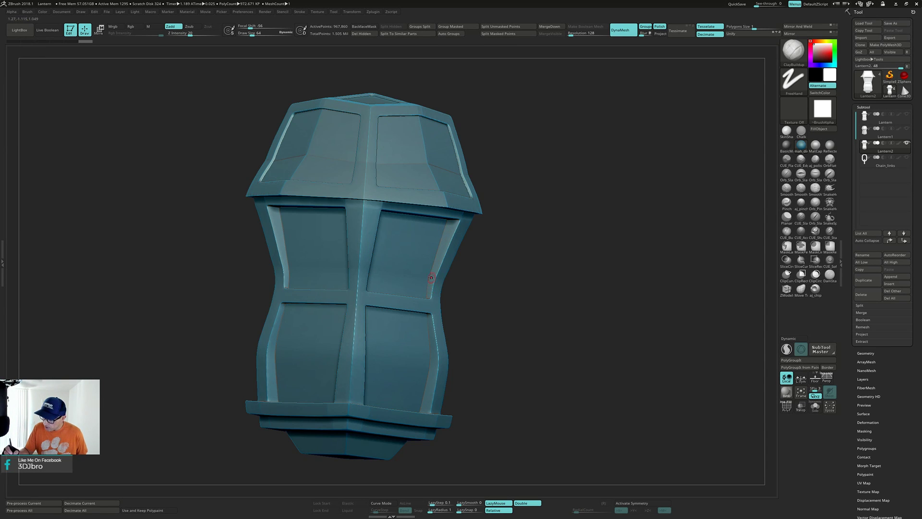
# Step: Split the duplicated lantern into separate subtools by its polygroups
pyautogui.moveTo(431, 277); pyautogui.dragTo(361, 290, button='right')
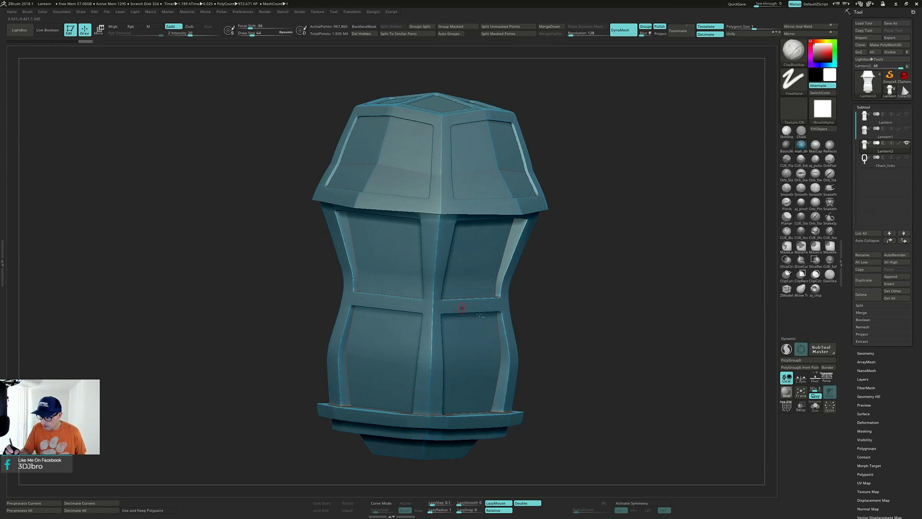
pyautogui.keyDown('ctrl'); pyautogui.moveTo(480, 314); pyautogui.dragTo(560, 308, button='right'); pyautogui.keyUp('ctrl')
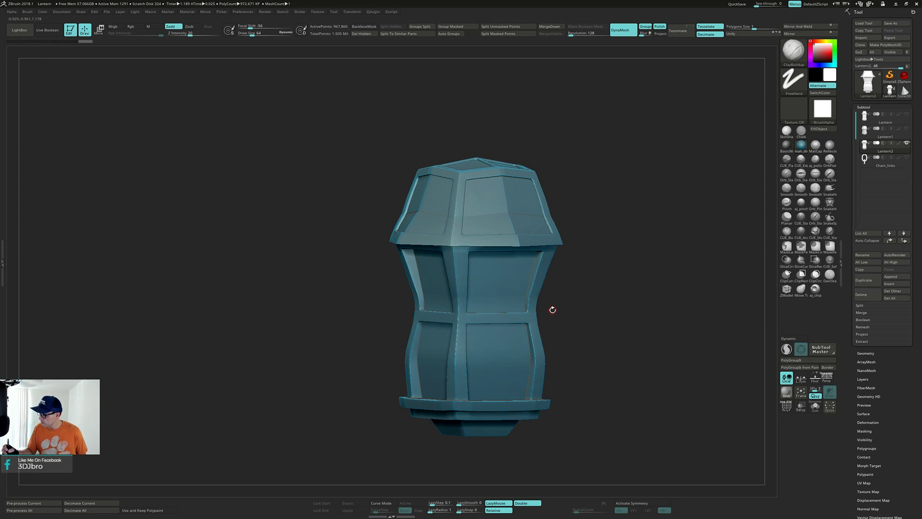
pyautogui.keyDown('ctrl'); pyautogui.moveTo(570, 302); pyautogui.dragTo(568, 308, button='right'); pyautogui.keyUp('ctrl')
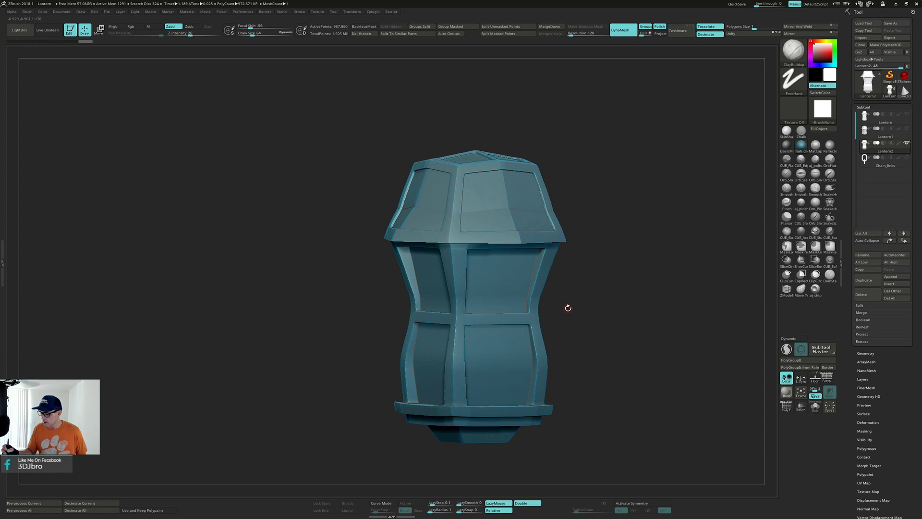
pyautogui.moveTo(495, 282); pyautogui.dragTo(496, 261, button='right')
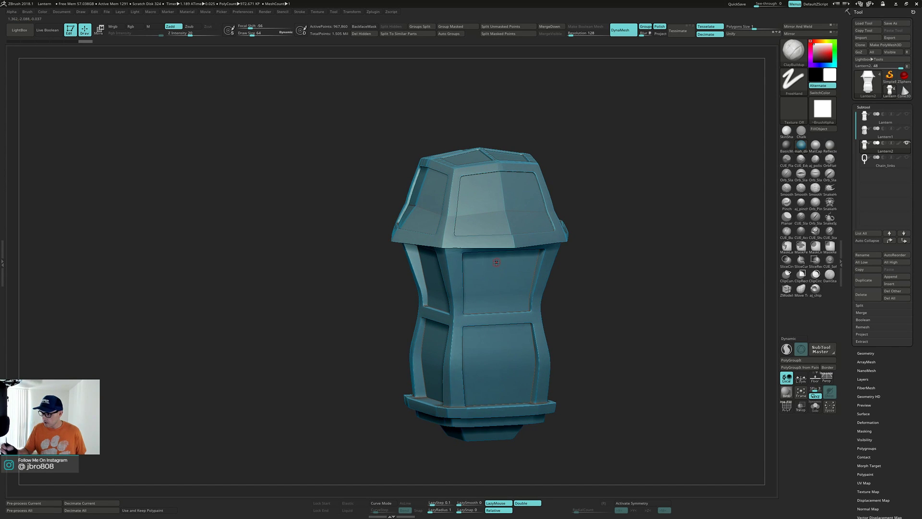
pyautogui.click(422, 27)
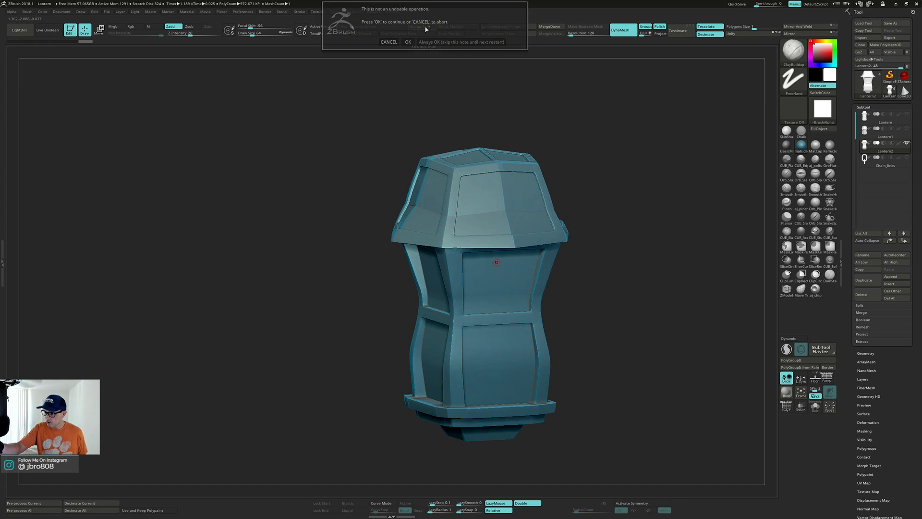
pyautogui.click(408, 42)
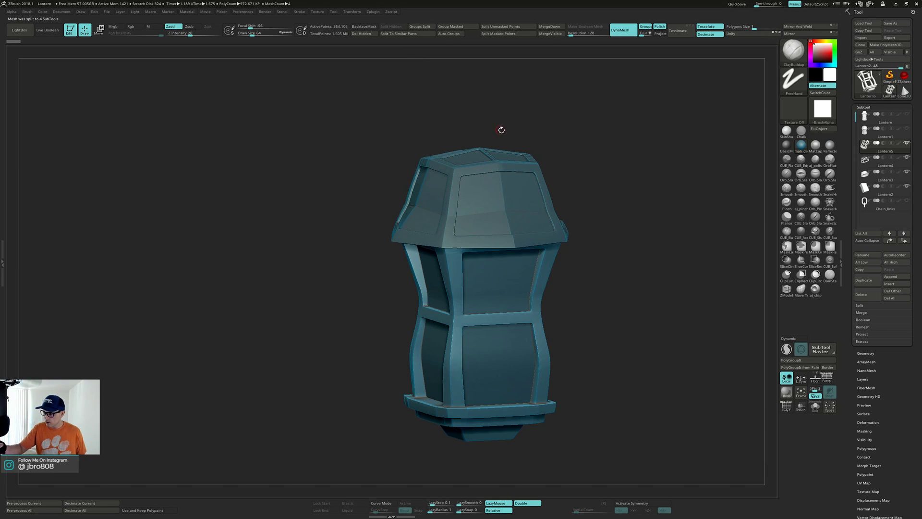
# Step: Turn on the polyframe display and give the lantern a light SketchShaded material
pyautogui.keyDown('shift'); pyautogui.moveTo(599, 188); pyautogui.dragTo(611, 187); pyautogui.keyUp('shift')
pyautogui.hotkey('shift', 'f')
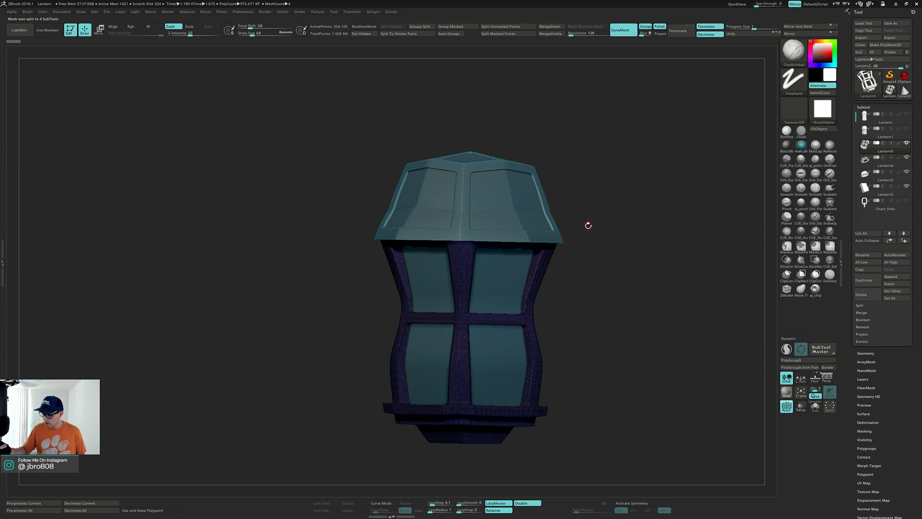
pyautogui.moveTo(591, 224); pyautogui.dragTo(556, 202)
pyautogui.click(786, 132)
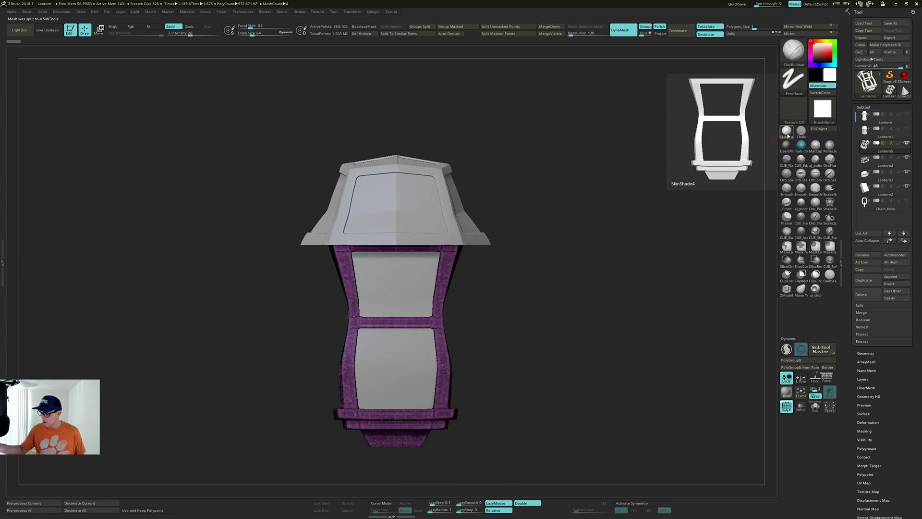
pyautogui.press('space')
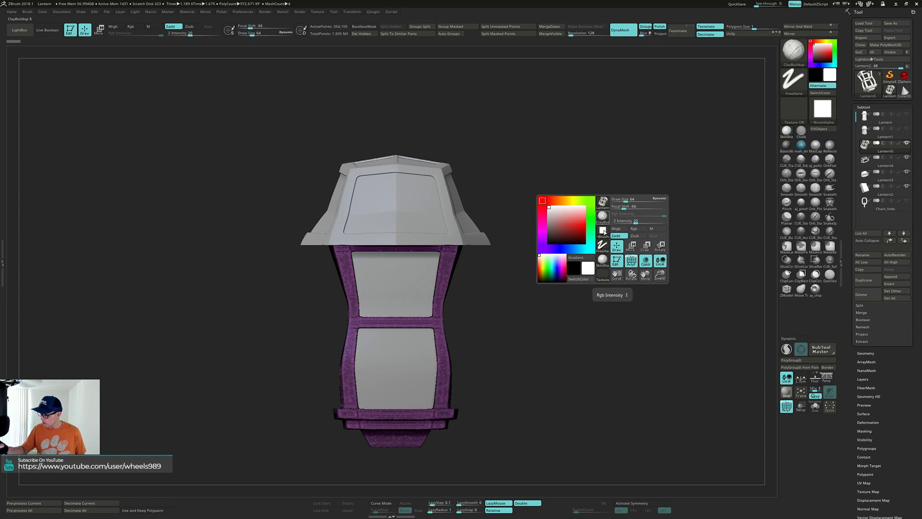
pyautogui.click(601, 259)
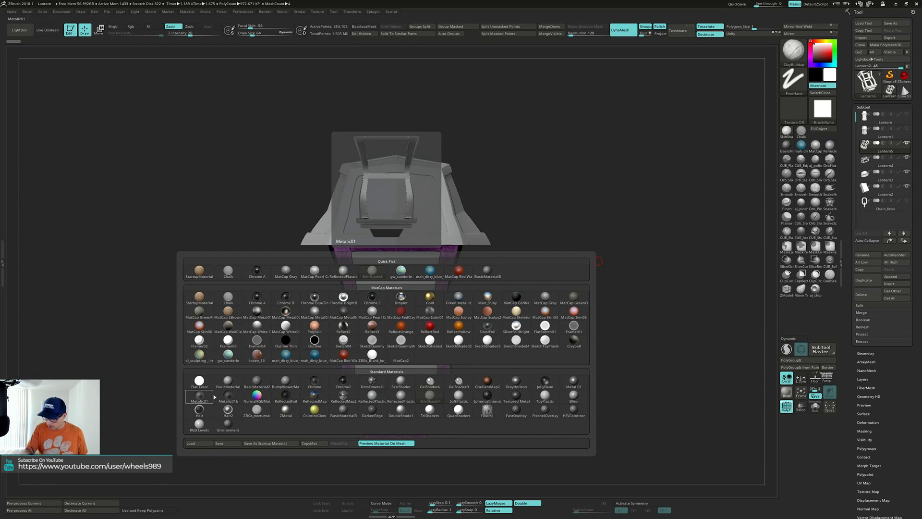
pyautogui.click(430, 342)
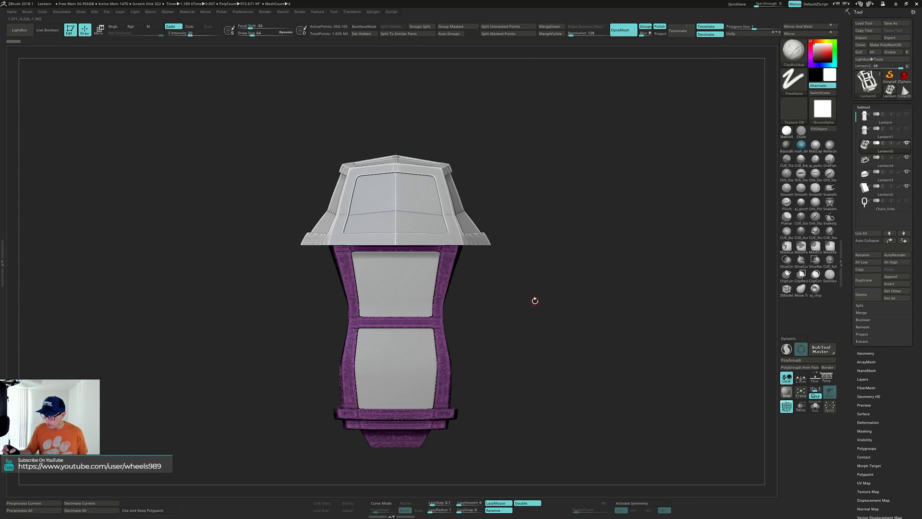
# Step: Make the lantern's roof frame the active subtool and make the Chain_links subtool visible
pyautogui.moveTo(535, 302)
pyautogui.mouseDown()
pyautogui.moveTo(526, 321)
pyautogui.moveTo(509, 312)
pyautogui.moveTo(526, 291)
pyautogui.moveTo(525, 305)
pyautogui.moveTo(533, 278)
pyautogui.moveTo(524, 287)
pyautogui.moveTo(557, 281)
pyautogui.moveTo(536, 287)
pyautogui.mouseUp()
pyautogui.keyDown('alt'); pyautogui.click(459, 236); pyautogui.keyUp('alt')
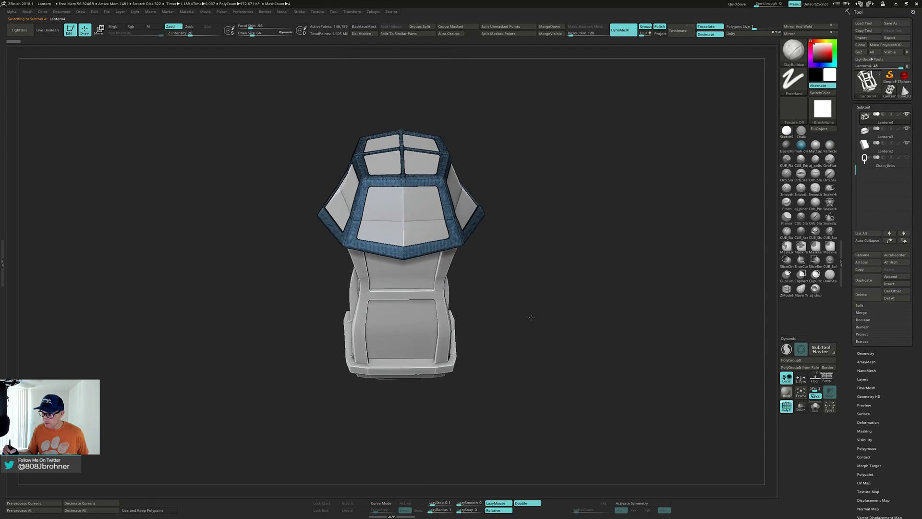
pyautogui.moveTo(533, 308)
pyautogui.mouseDown()
pyautogui.moveTo(535, 324)
pyautogui.moveTo(535, 311)
pyautogui.mouseUp()
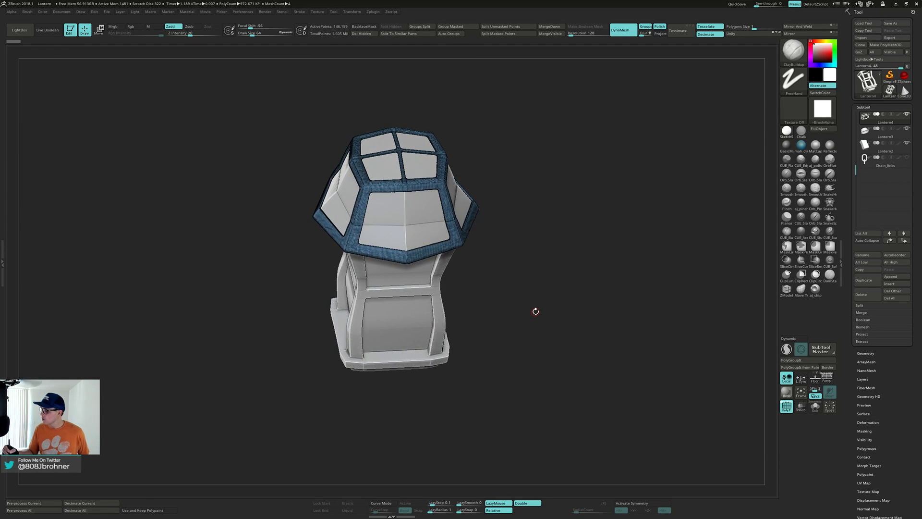
pyautogui.click(906, 158)
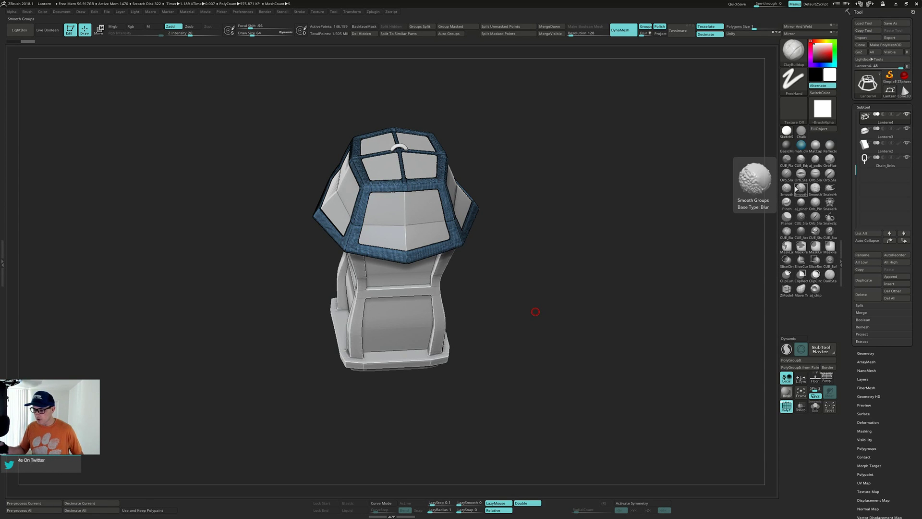
# Step: Make Chain_links the active subtool and move it up along the vertical axis so it sits at the roof's peak
pyautogui.moveTo(699, 258); pyautogui.dragTo(639, 250)
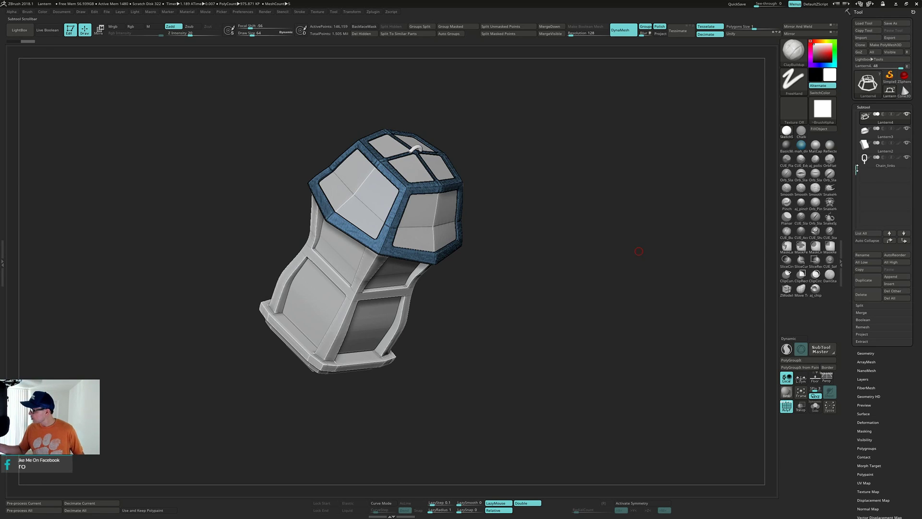
pyautogui.moveTo(857, 168)
pyautogui.mouseDown()
pyautogui.moveTo(855, 109)
pyautogui.moveTo(853, 159)
pyautogui.mouseUp()
pyautogui.moveTo(622, 224); pyautogui.dragTo(604, 226)
pyautogui.press('w')
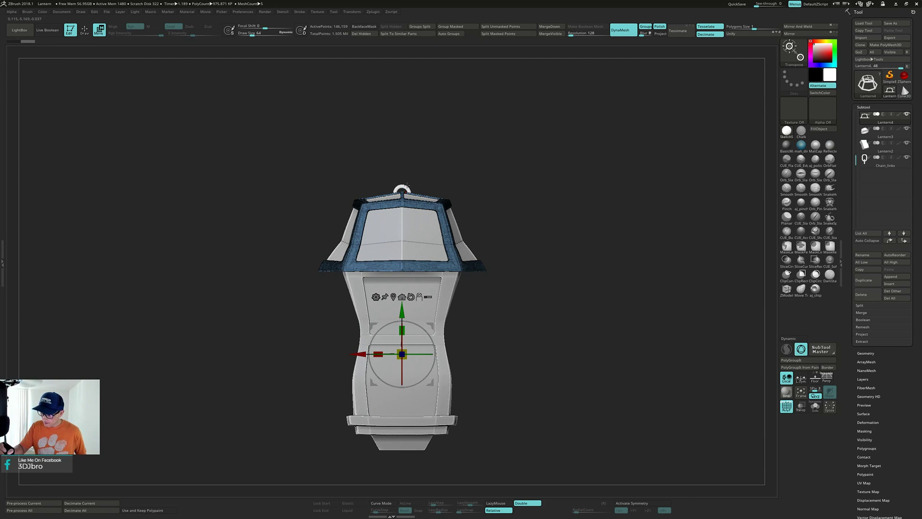
pyautogui.keyDown('alt'); pyautogui.click(406, 186); pyautogui.keyUp('alt')
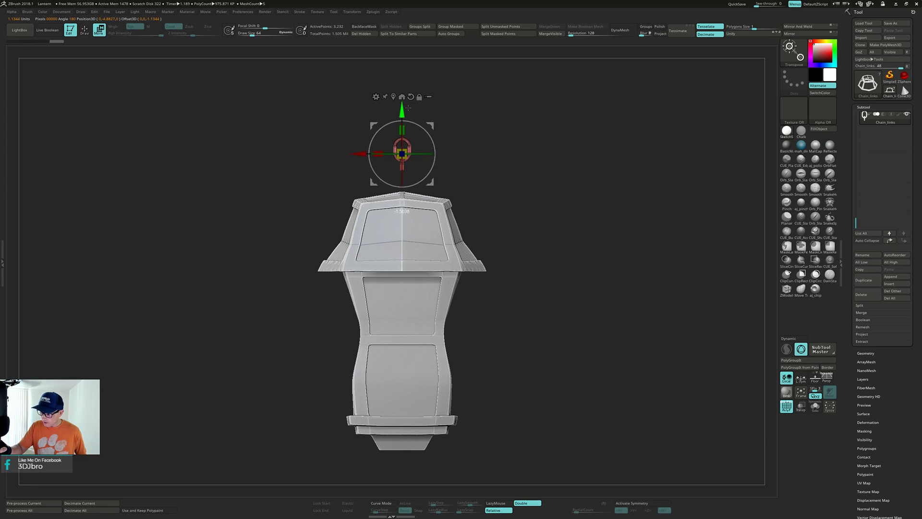
pyautogui.moveTo(422, 127); pyautogui.dragTo(559, 216)
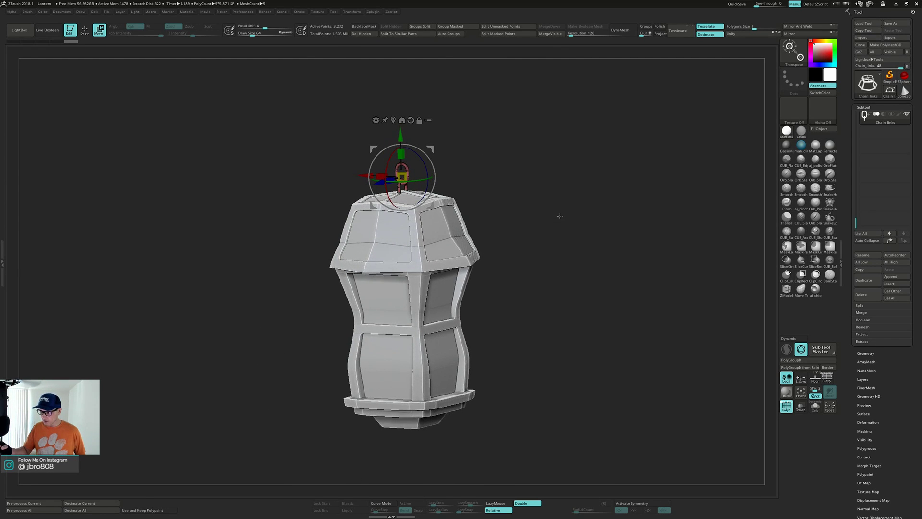
# Step: Make the inner body Lantern2 the active subtool in Draw mode, with the polyframe display off and Chain_links hidden
pyautogui.moveTo(854, 222); pyautogui.dragTo(844, 130)
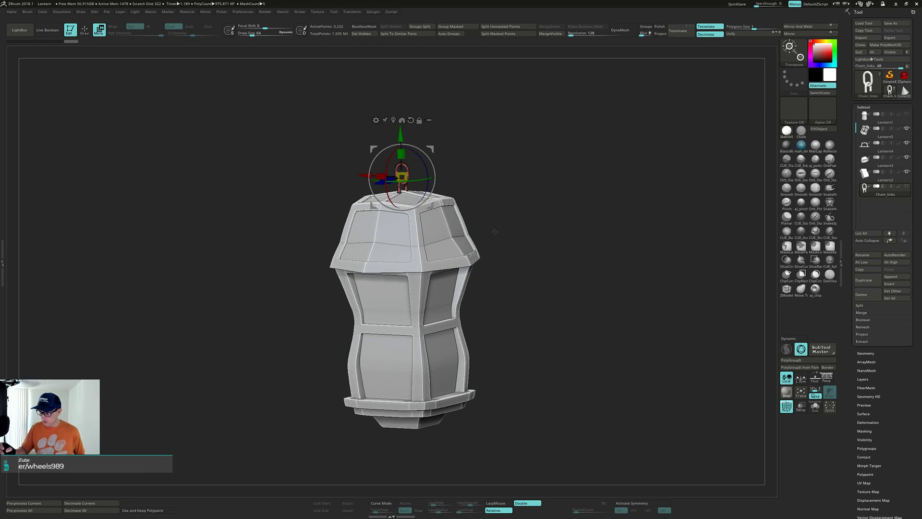
pyautogui.keyDown('shift'); pyautogui.moveTo(494, 230); pyautogui.dragTo(502, 222); pyautogui.keyUp('shift')
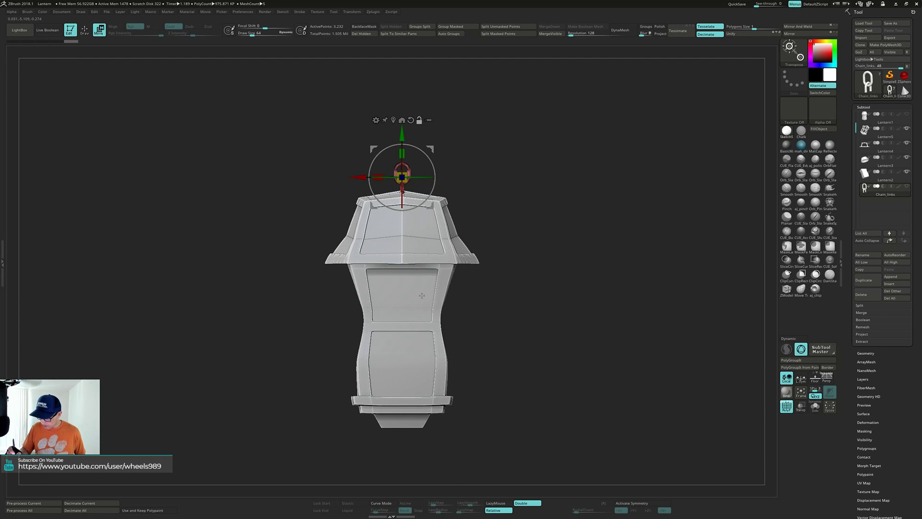
pyautogui.keyDown('alt'); pyautogui.click(422, 295); pyautogui.keyUp('alt')
pyautogui.moveTo(462, 304)
pyautogui.mouseDown()
pyautogui.moveTo(498, 316)
pyautogui.moveTo(497, 303)
pyautogui.mouseUp()
pyautogui.hotkey('shift', 'f')
pyautogui.press('q')
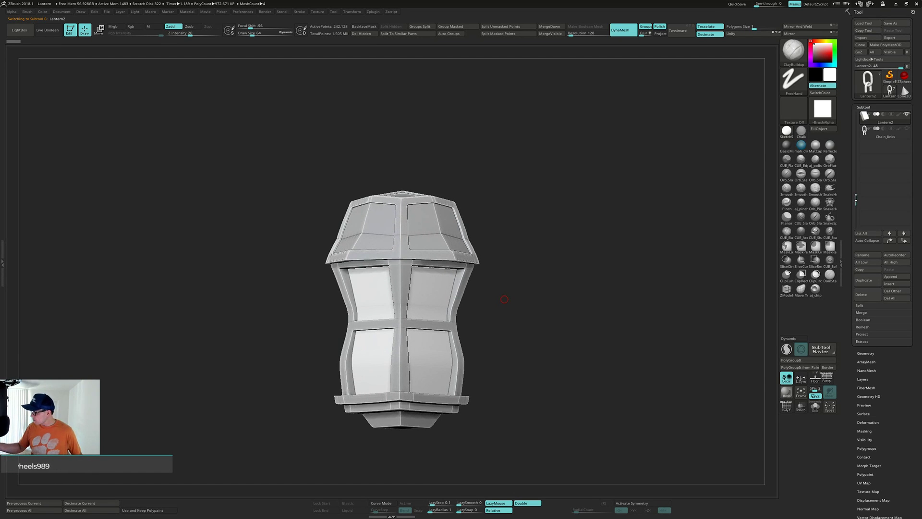
# Step: Move the inner body Lantern2 up two places in the subtool order, directly below the body frame Lantern5
pyautogui.moveTo(856, 198); pyautogui.dragTo(856, 162)
pyautogui.keyDown('alt'); pyautogui.click(463, 286); pyautogui.keyUp('alt')
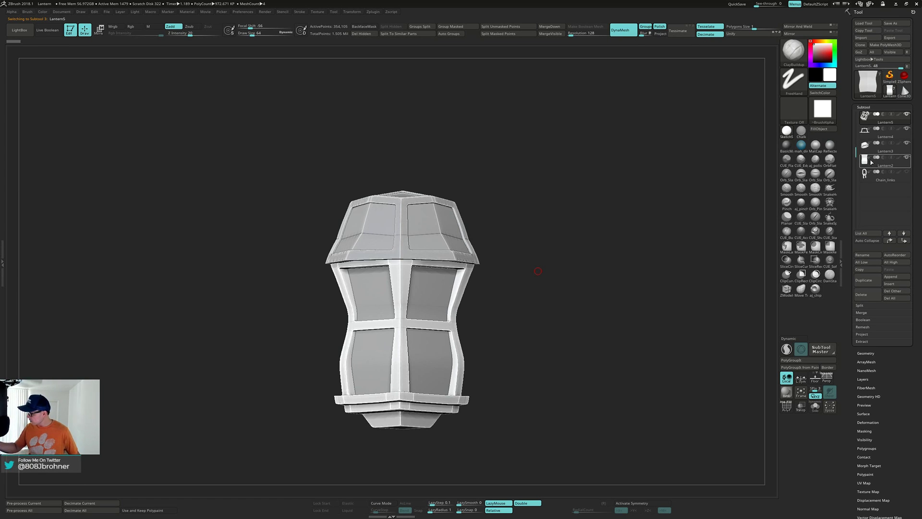
pyautogui.moveTo(855, 139); pyautogui.dragTo(855, 127)
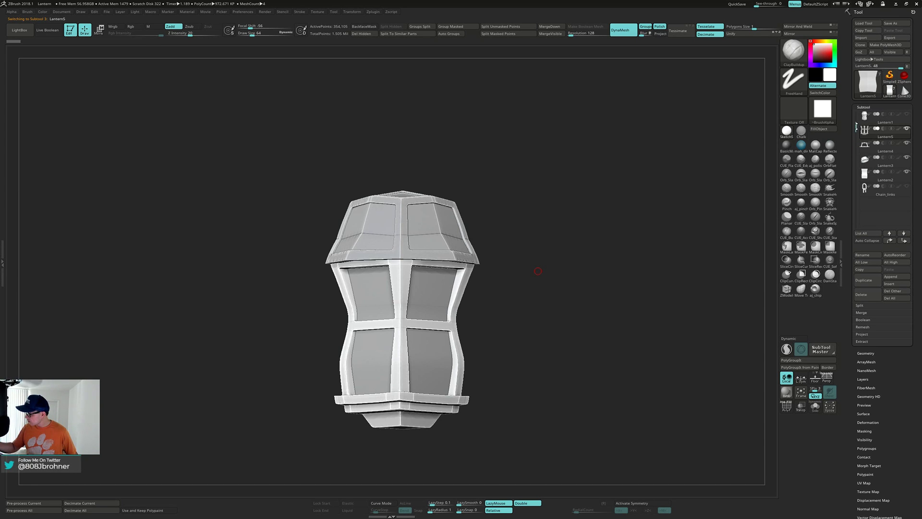
pyautogui.moveTo(901, 136)
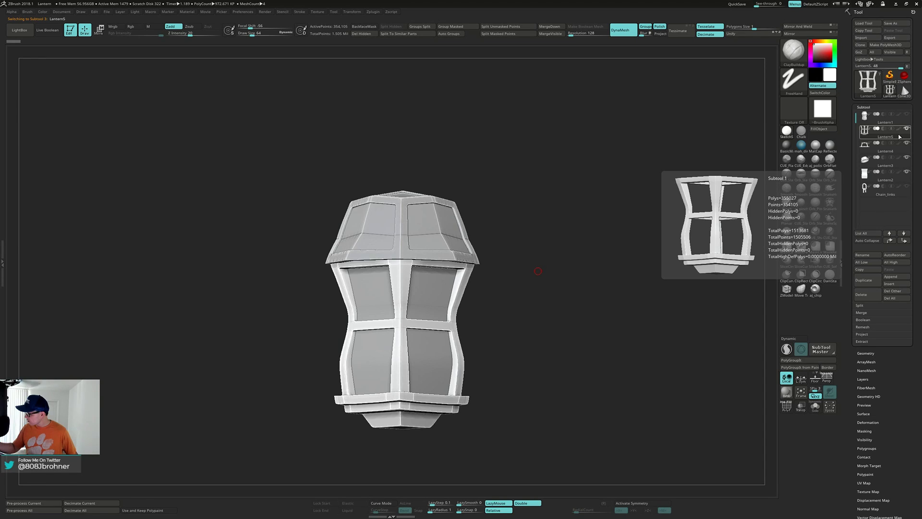
pyautogui.click(894, 178)
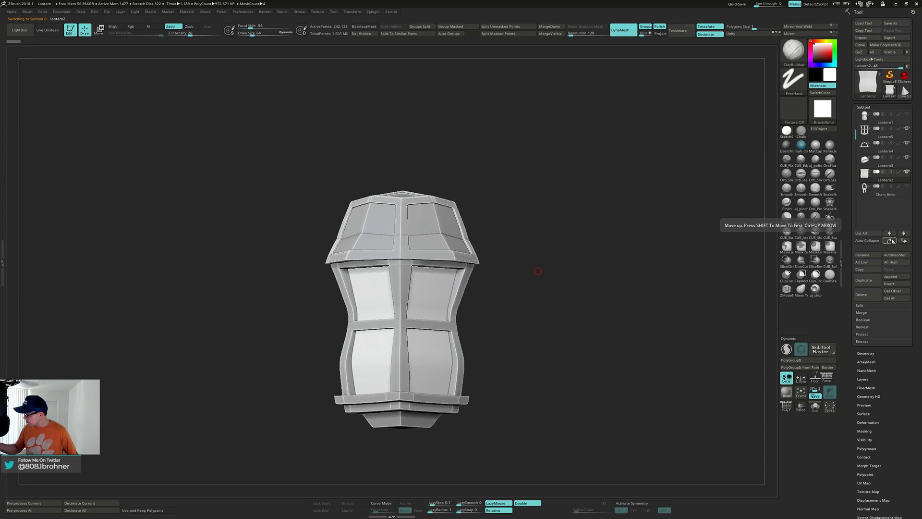
pyautogui.click(891, 240)
pyautogui.click(891, 240)
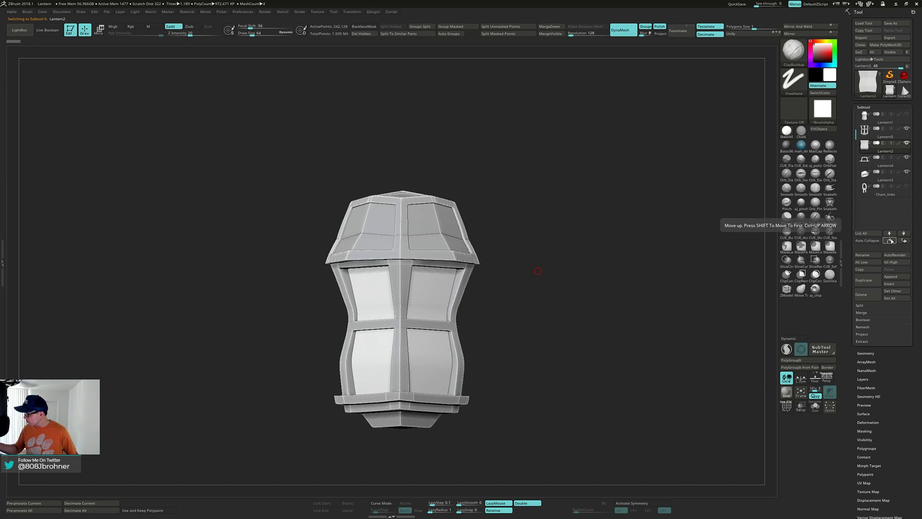
# Step: Flag the body frame Lantern5 as a boolean Start and enable Live Boolean, with DynaMesh switched off for Lantern2
pyautogui.moveTo(613, 329)
pyautogui.mouseDown()
pyautogui.moveTo(630, 307)
pyautogui.moveTo(611, 329)
pyautogui.mouseUp()
pyautogui.moveTo(873, 131)
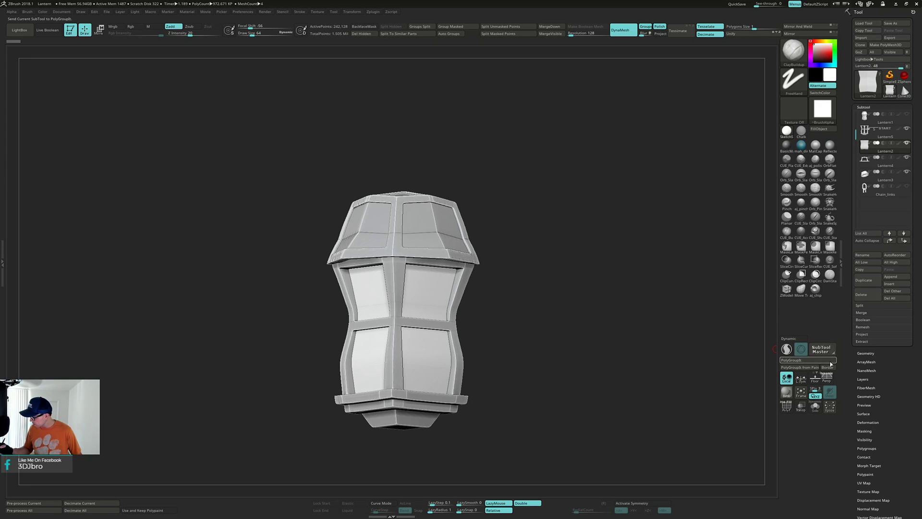
pyautogui.click(50, 30)
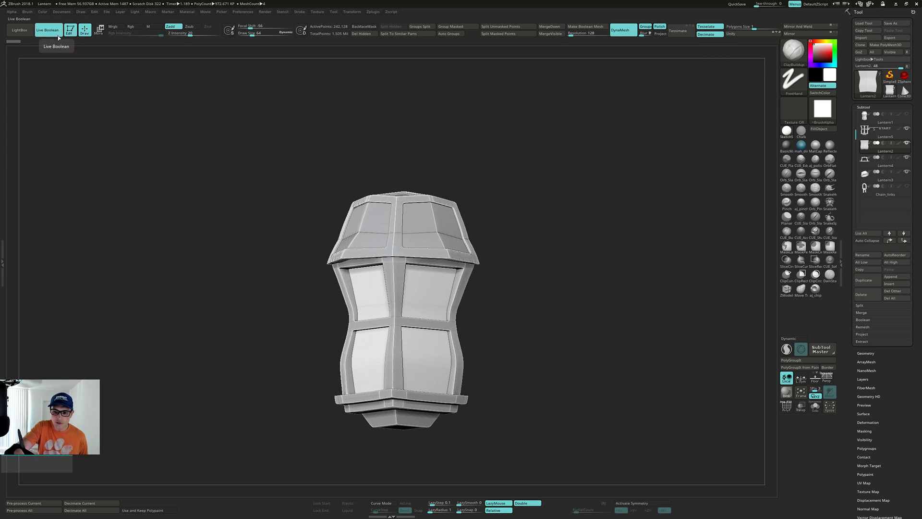
pyautogui.click(632, 31)
pyautogui.moveTo(615, 277); pyautogui.dragTo(640, 296)
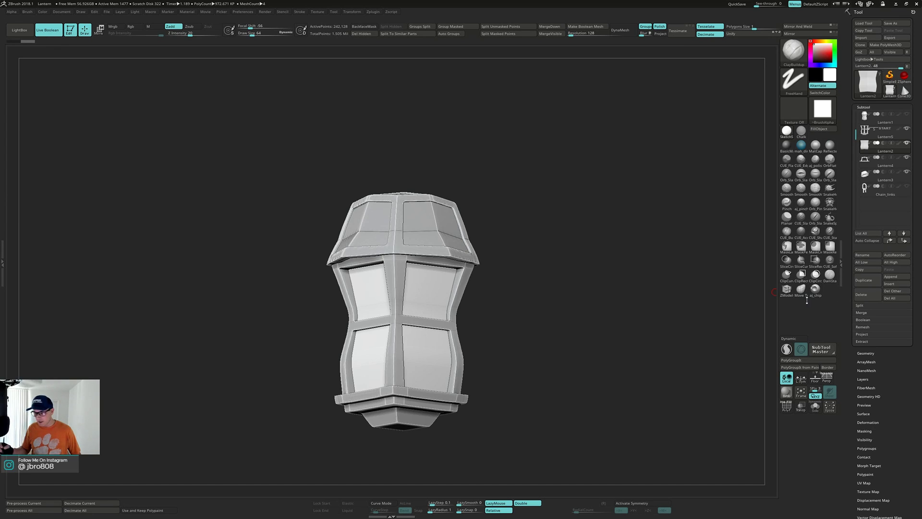
pyautogui.moveTo(605, 317); pyautogui.dragTo(635, 290)
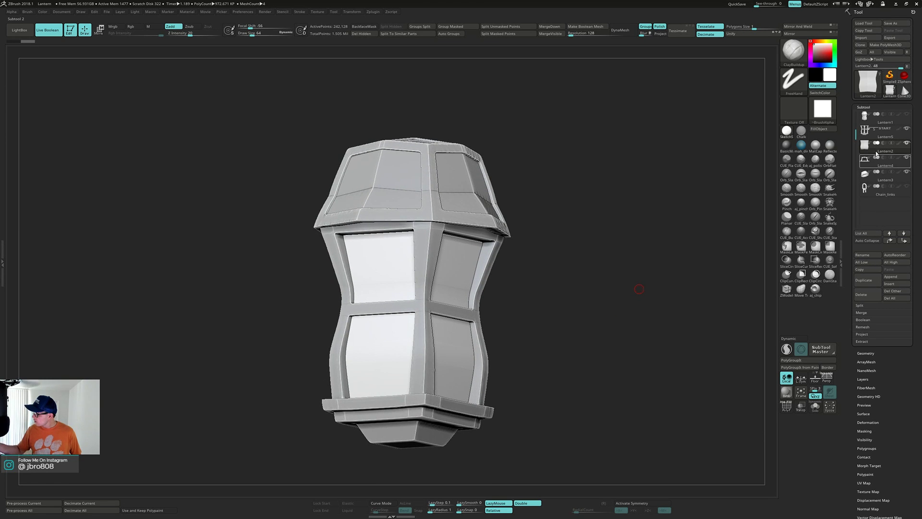
# Step: Set the inner body Lantern2 to boolean subtraction, trying intersection before returning it to subtraction
pyautogui.click(884, 143)
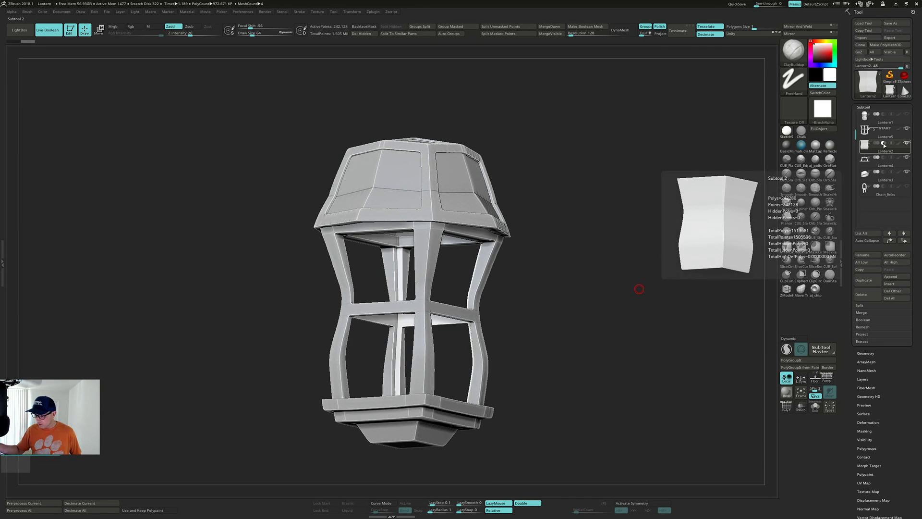
pyautogui.moveTo(650, 257); pyautogui.dragTo(668, 250)
pyautogui.moveTo(555, 272); pyautogui.dragTo(573, 284)
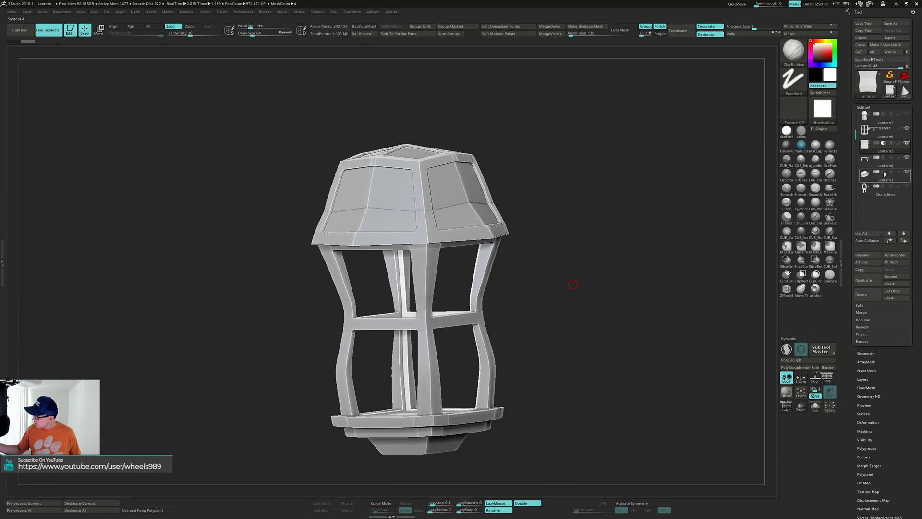
pyautogui.click(891, 144)
pyautogui.moveTo(713, 220); pyautogui.dragTo(664, 243)
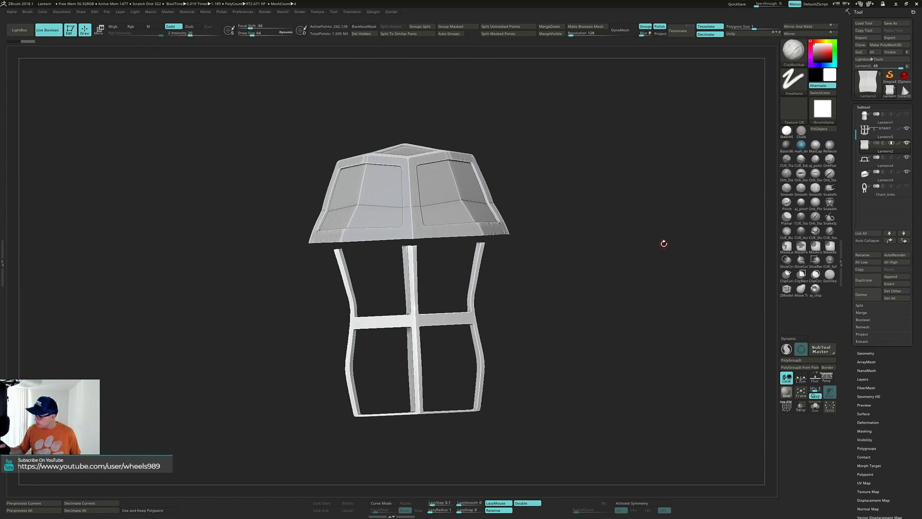
pyautogui.click(883, 143)
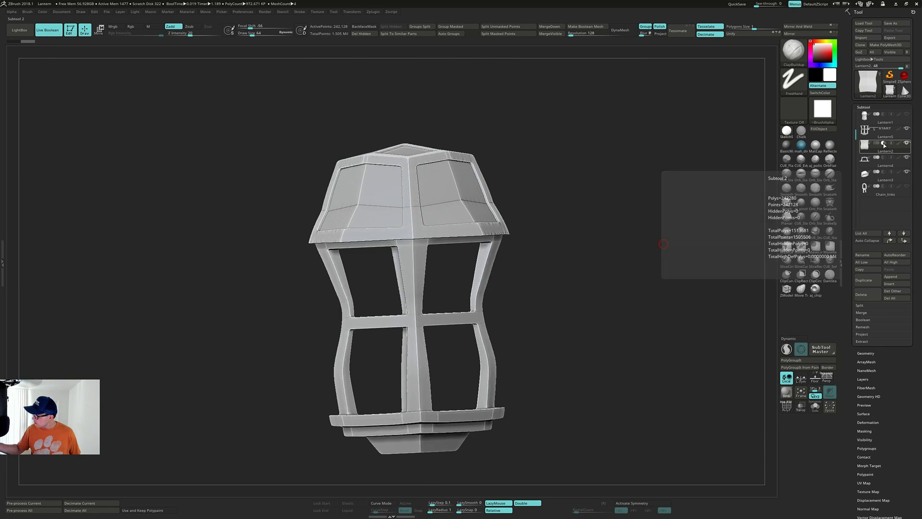
# Step: Flag the roof frame Lantern4 as a boolean Start and set the inner roof Lantern3 to subtraction
pyautogui.moveTo(663, 244); pyautogui.dragTo(605, 287)
pyautogui.hotkey('shift', 'f')
pyautogui.hotkey('shift', 'f')
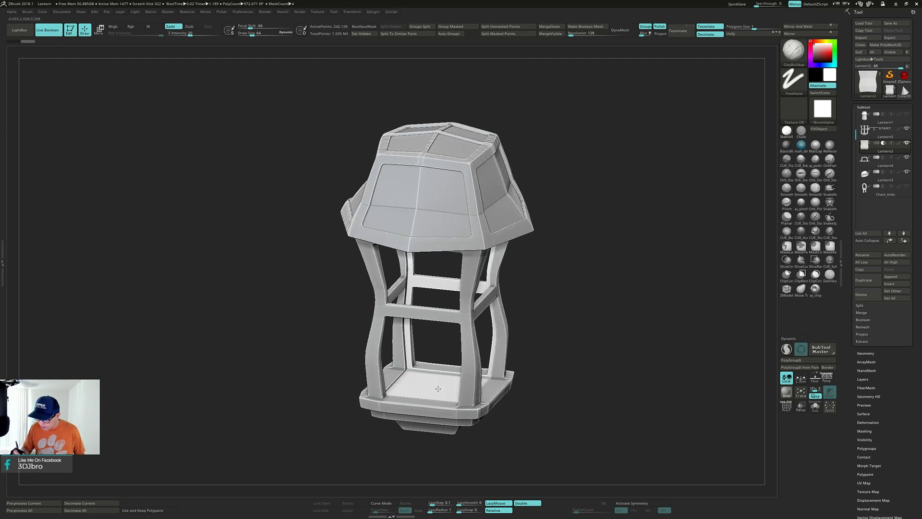
pyautogui.moveTo(462, 375); pyautogui.dragTo(580, 244, button='right')
pyautogui.moveTo(651, 274); pyautogui.dragTo(542, 306, button='right')
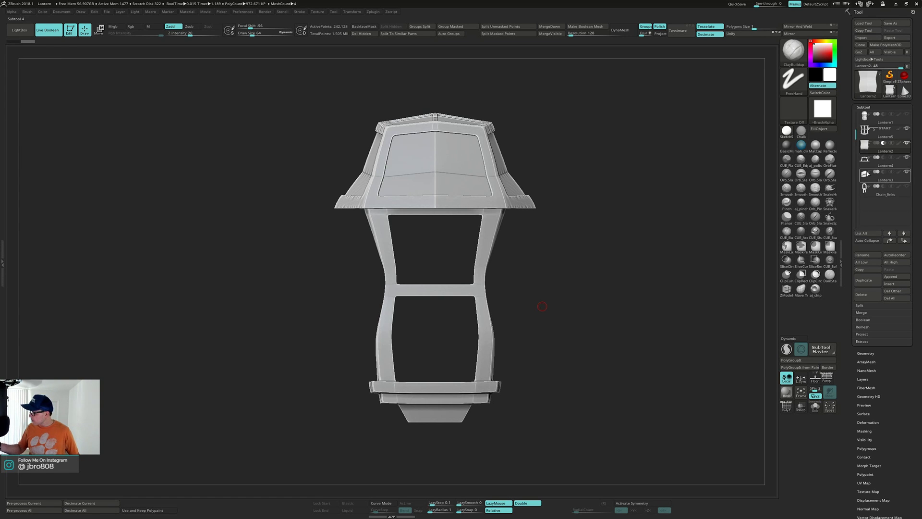
pyautogui.moveTo(622, 236); pyautogui.dragTo(615, 257, button='right')
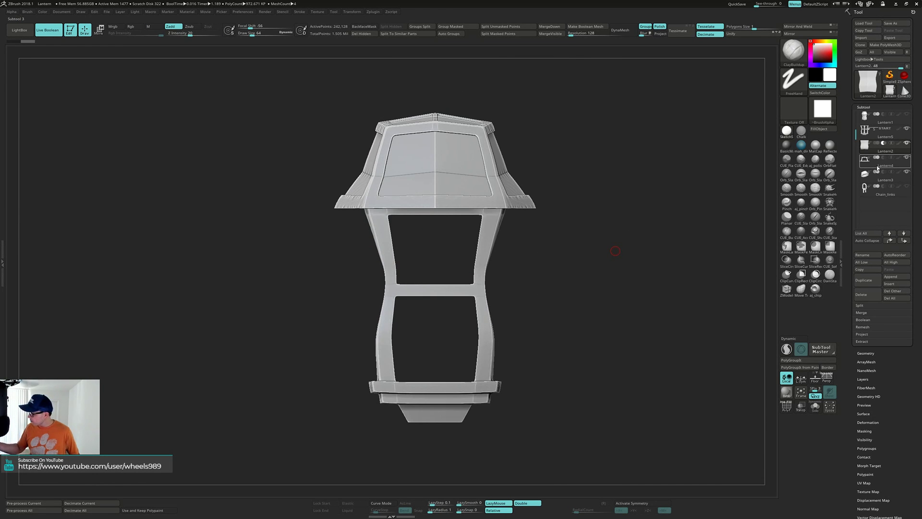
pyautogui.moveTo(885, 167)
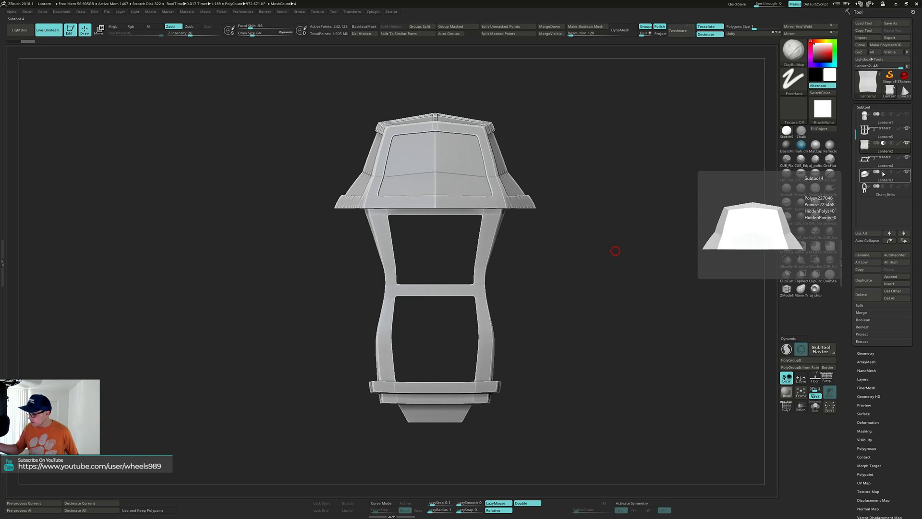
pyautogui.click(906, 171)
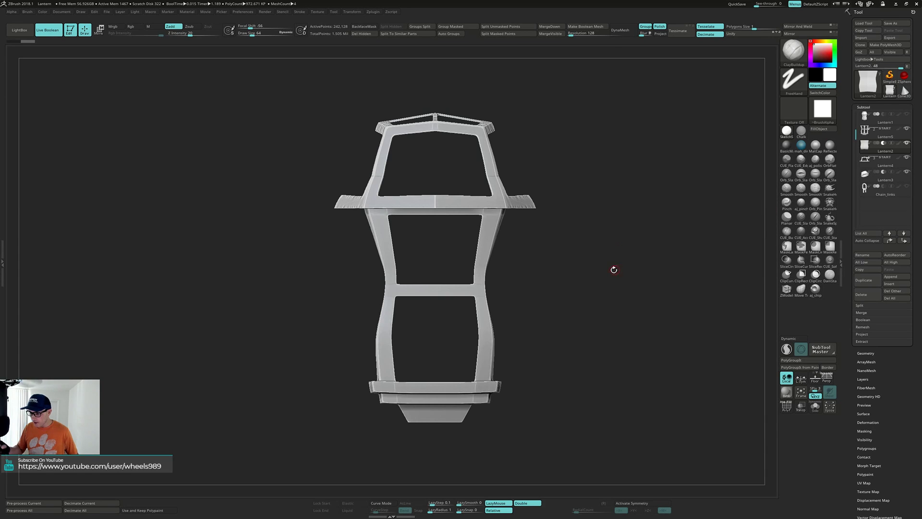
# Step: Clear the Start flags from Lantern4 and Lantern5 and reset Lantern2 and Lantern3 to boolean addition
pyautogui.moveTo(614, 268); pyautogui.dragTo(599, 239)
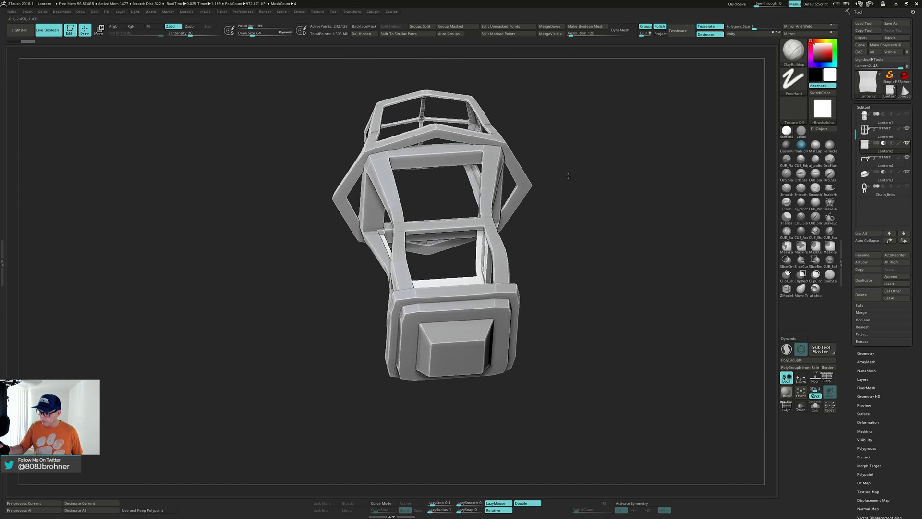
pyautogui.moveTo(568, 175); pyautogui.dragTo(500, 141)
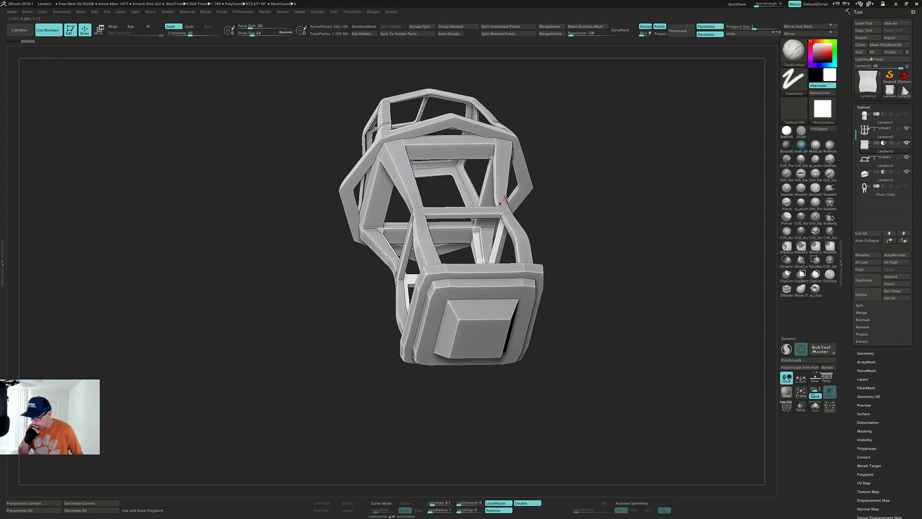
pyautogui.moveTo(615, 316); pyautogui.dragTo(605, 360)
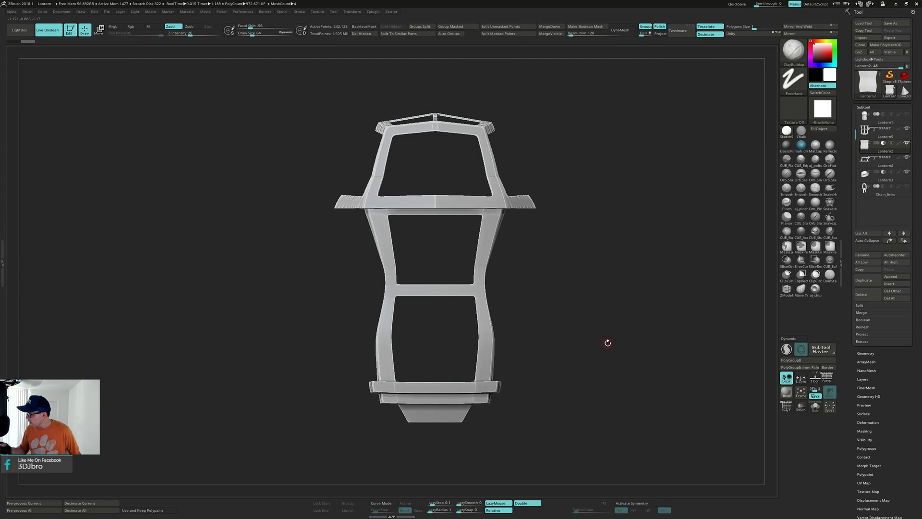
pyautogui.moveTo(873, 160)
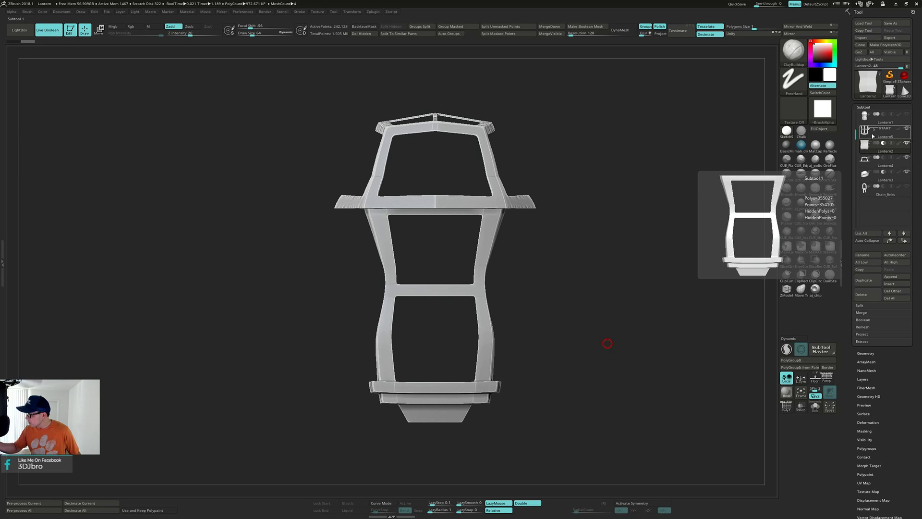
pyautogui.moveTo(876, 134)
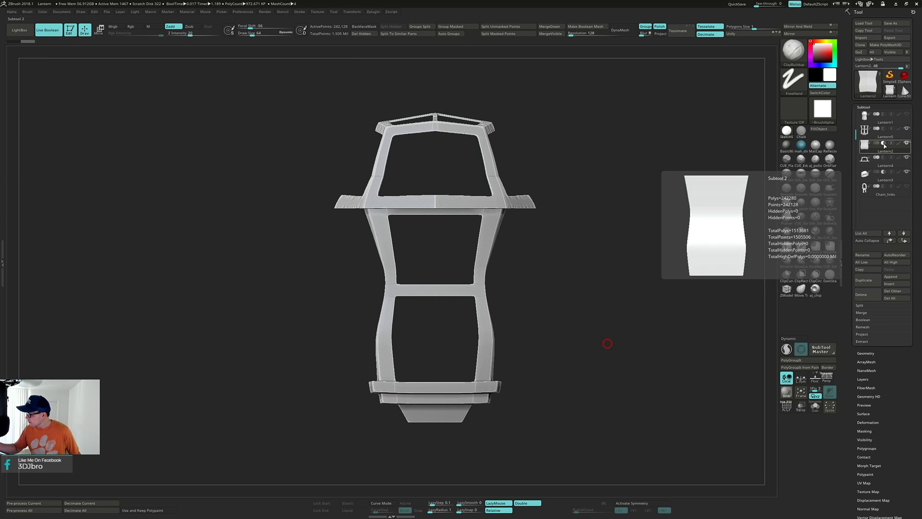
# Step: Move the roof frame Lantern4 up two places, directly above Lantern5, and flag it as a boolean Start
pyautogui.click(876, 168)
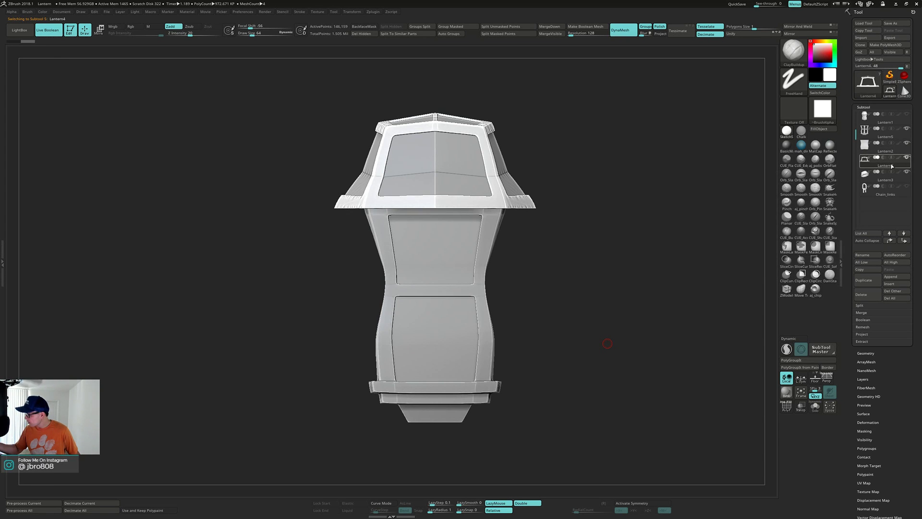
pyautogui.click(890, 240)
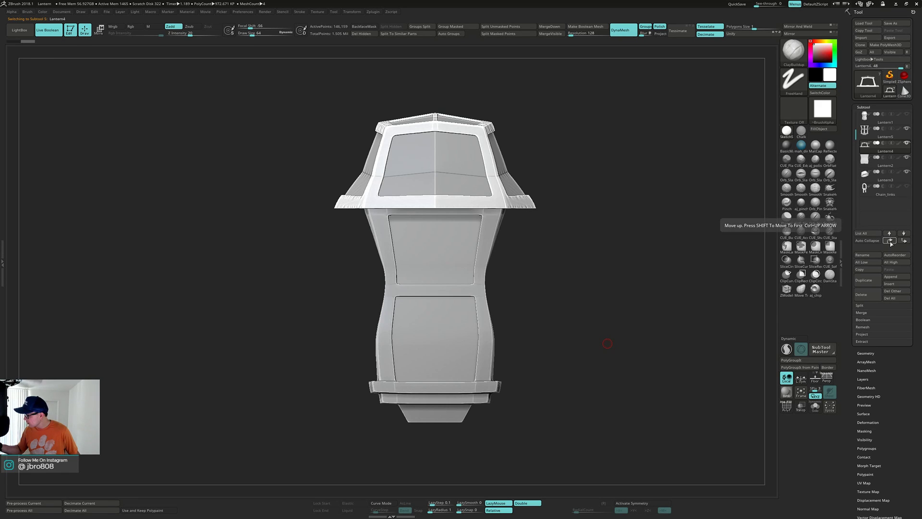
pyautogui.click(890, 240)
pyautogui.moveTo(869, 129)
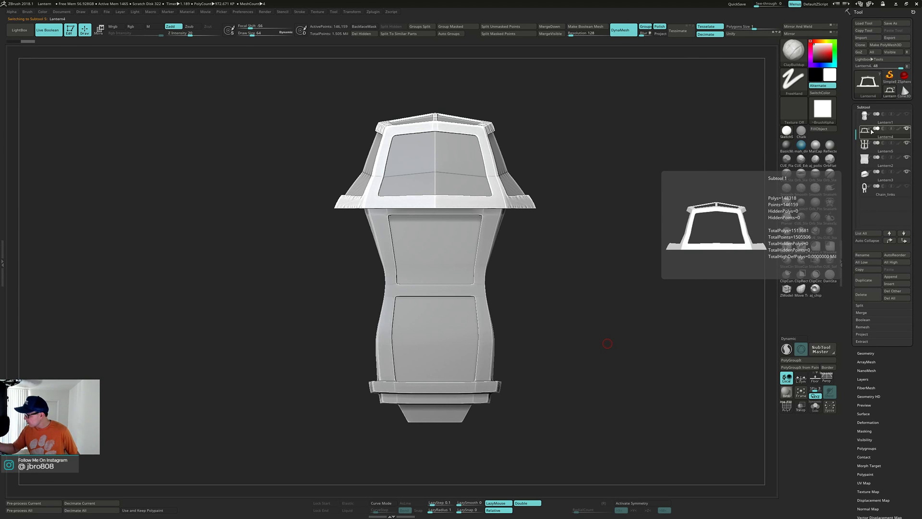
pyautogui.click(869, 129)
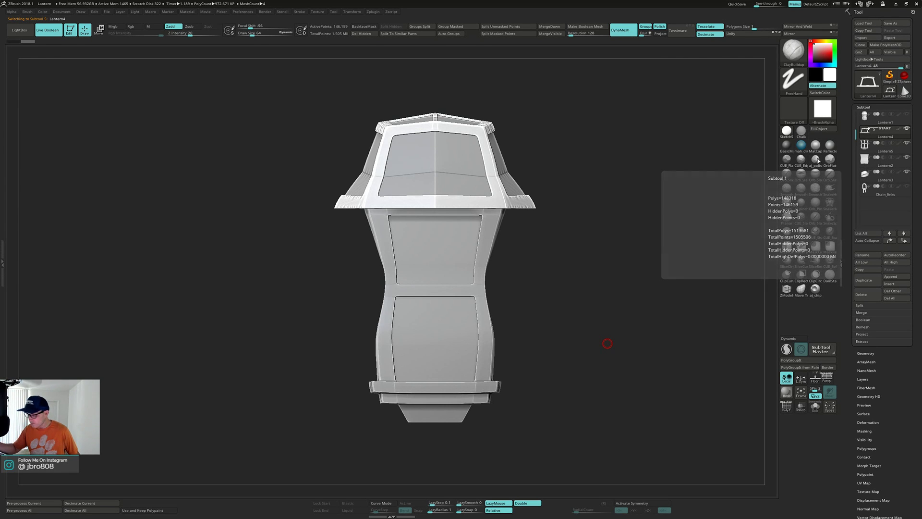
pyautogui.moveTo(620, 270); pyautogui.dragTo(619, 232)
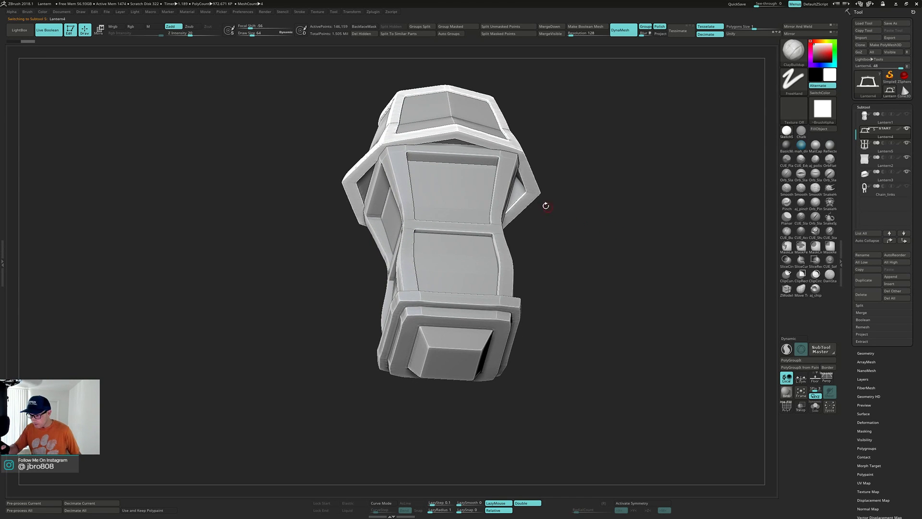
# Step: Try boolean subtraction on the body frame Lantern5 and return it to addition
pyautogui.moveTo(884, 145)
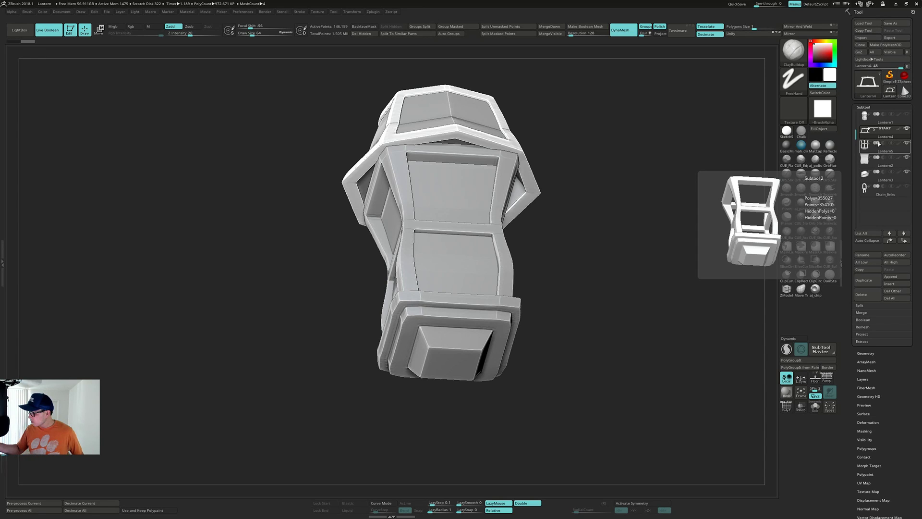
pyautogui.click(885, 144)
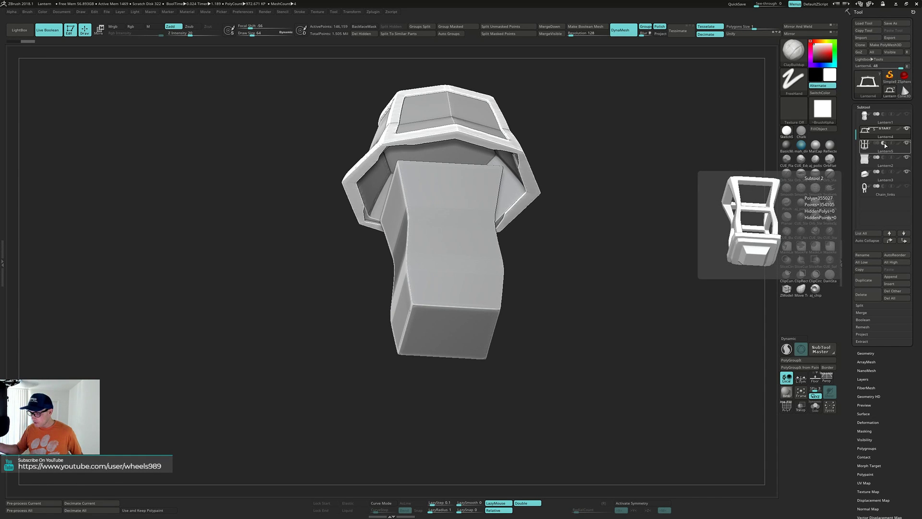
pyautogui.moveTo(673, 218); pyautogui.dragTo(642, 233)
pyautogui.moveTo(877, 144)
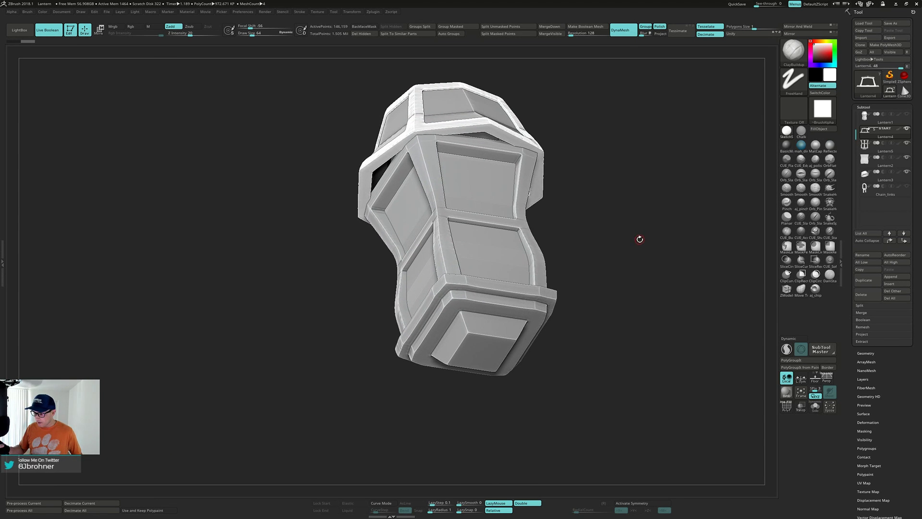
pyautogui.keyDown('ctrl'); pyautogui.click(639, 241); pyautogui.keyUp('ctrl')
pyautogui.keyDown('ctrl'); pyautogui.click(638, 241); pyautogui.keyUp('ctrl')
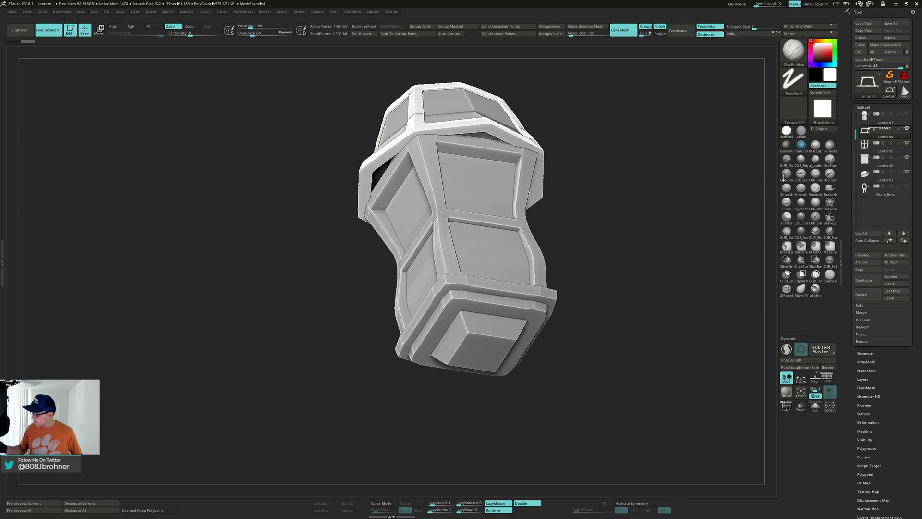
# Step: Set the inner roof Lantern3 and the inner body Lantern2 to boolean subtraction
pyautogui.moveTo(877, 160)
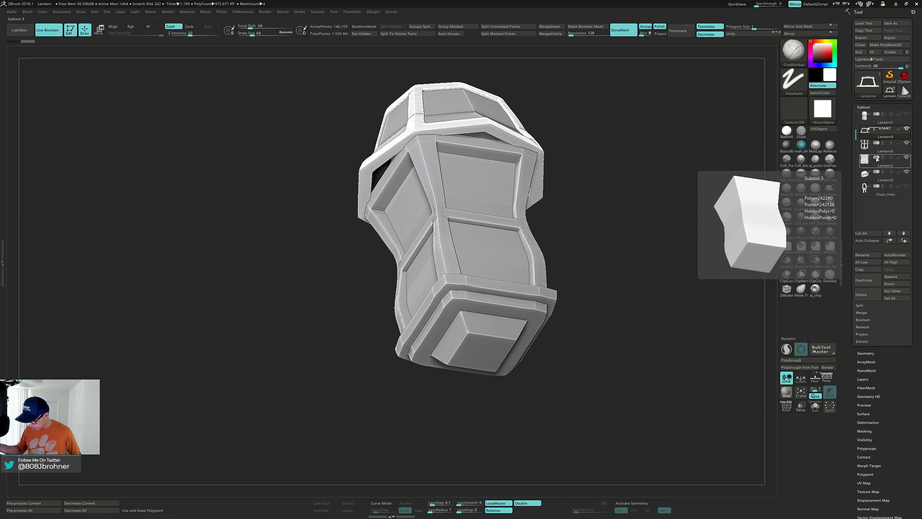
pyautogui.moveTo(874, 179)
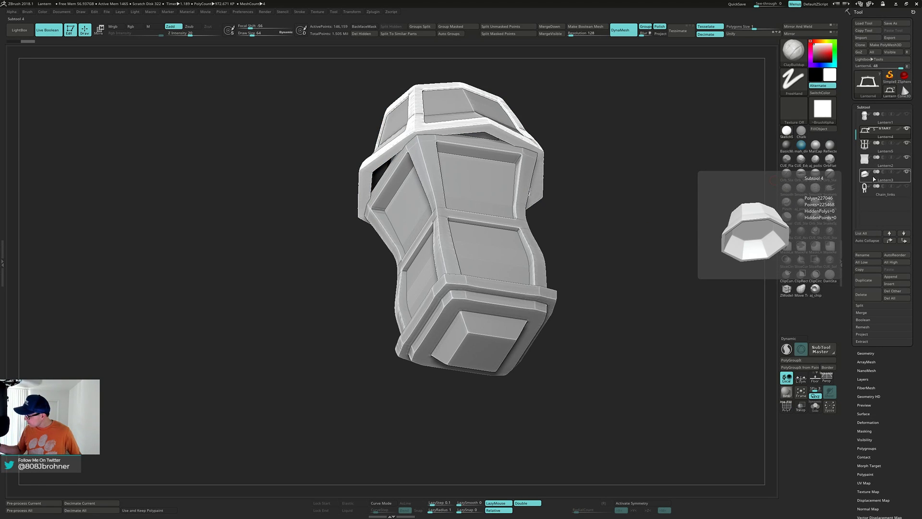
pyautogui.click(883, 172)
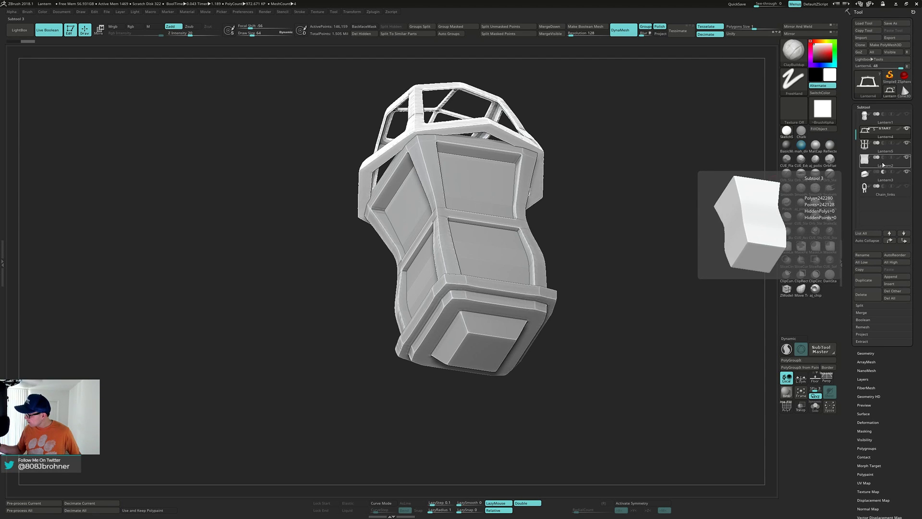
pyautogui.click(883, 157)
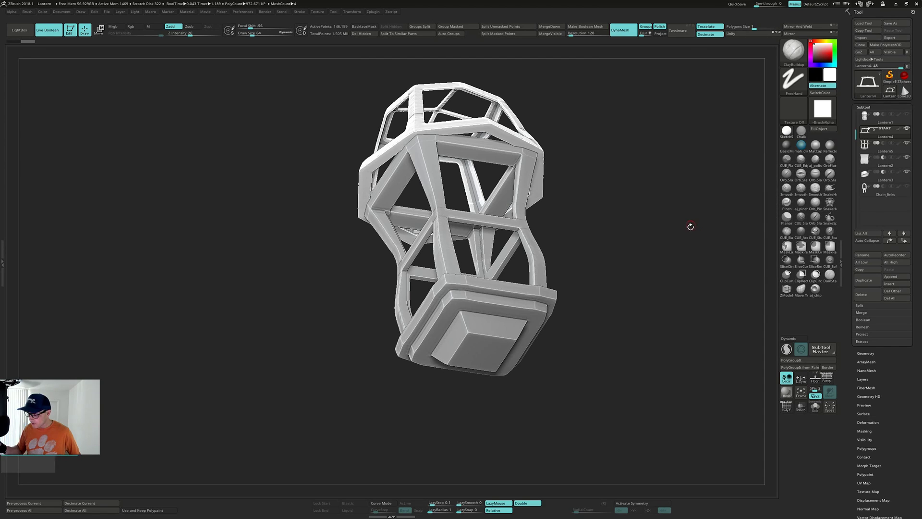
# Step: Inspect the hollowed frames close up from below, including the body frame's polyframe display, and reselect the roof frame Lantern4
pyautogui.moveTo(690, 226); pyautogui.dragTo(664, 275)
pyautogui.moveTo(475, 160); pyautogui.dragTo(532, 218)
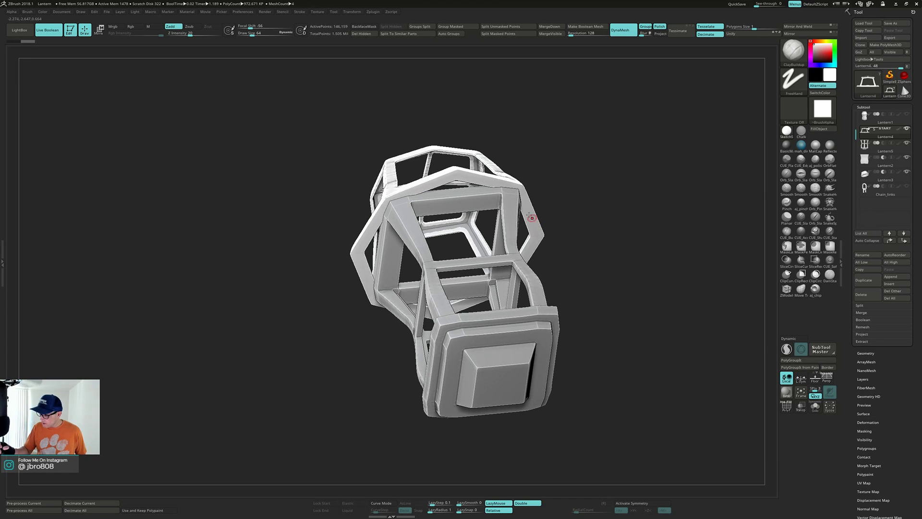
pyautogui.moveTo(518, 197); pyautogui.dragTo(500, 326, button='right')
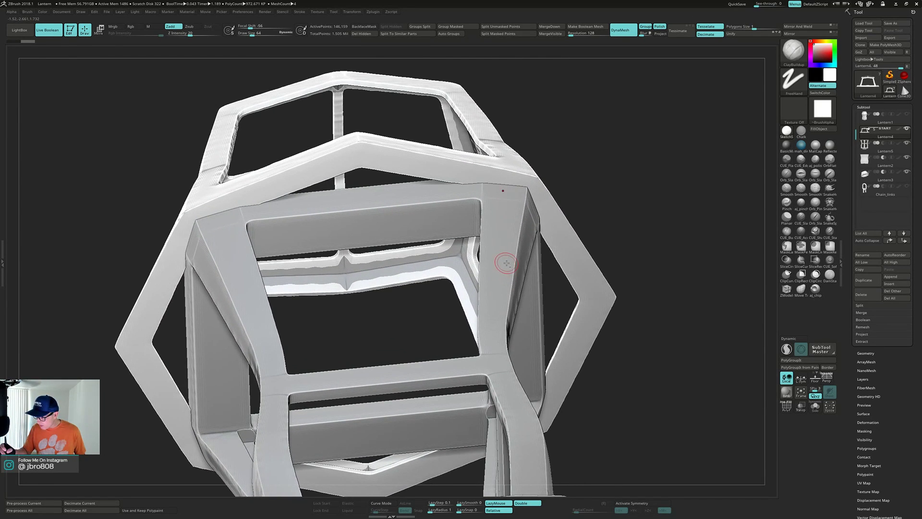
pyautogui.keyDown('alt'); pyautogui.click(506, 263); pyautogui.keyUp('alt')
pyautogui.moveTo(507, 262); pyautogui.dragTo(543, 236, button='right')
pyautogui.hotkey('shift', 'f')
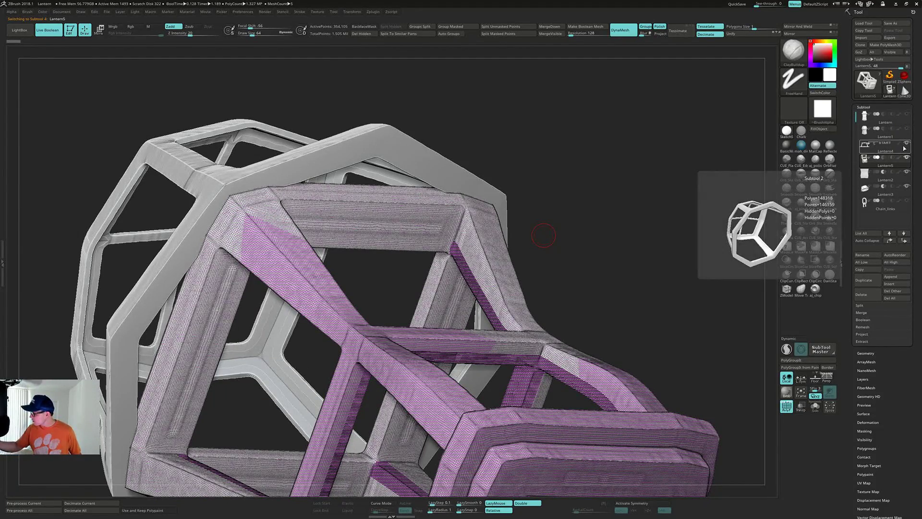
pyautogui.moveTo(606, 228); pyautogui.dragTo(646, 279, button='right')
pyautogui.keyDown('alt'); pyautogui.click(565, 205); pyautogui.keyUp('alt')
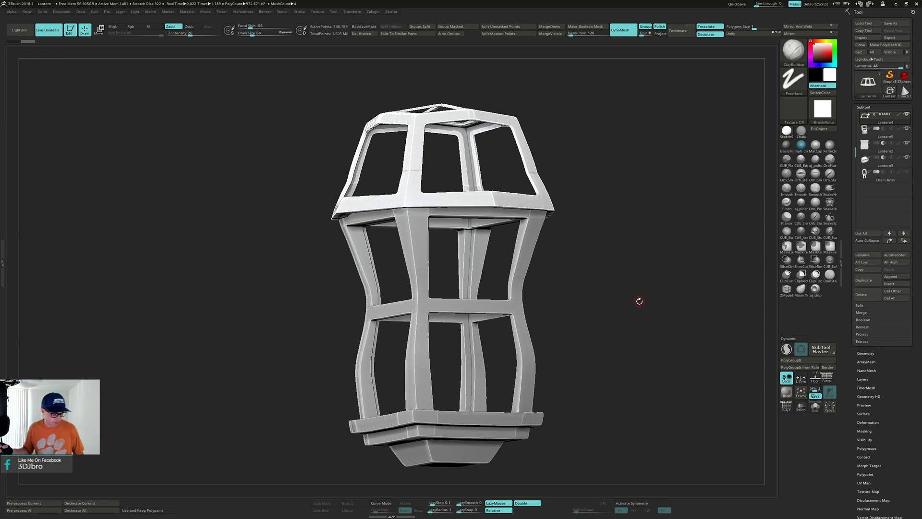
# Step: Examine the hollowed roof and body frames of the whole lantern from the front and from several angles
pyautogui.moveTo(645, 291)
pyautogui.mouseDown()
pyautogui.moveTo(647, 309)
pyautogui.moveTo(644, 296)
pyautogui.mouseUp()
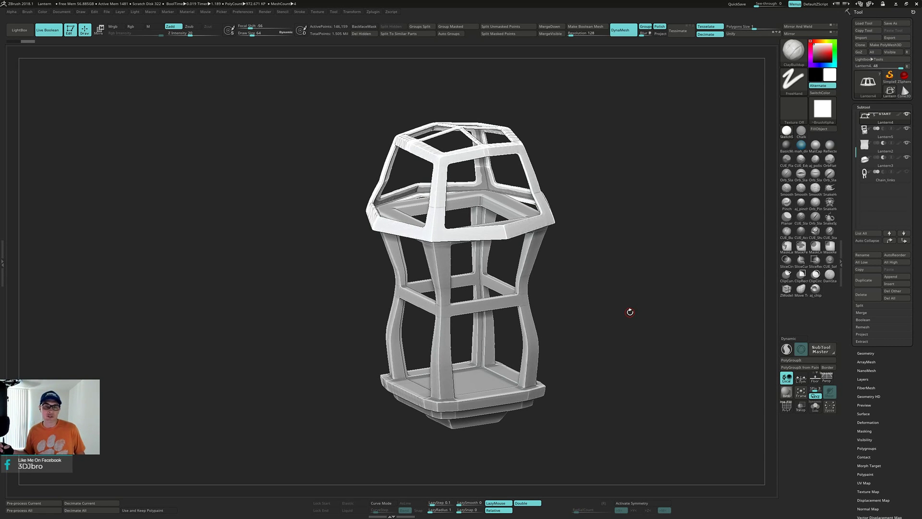
pyautogui.moveTo(641, 308); pyautogui.dragTo(645, 308)
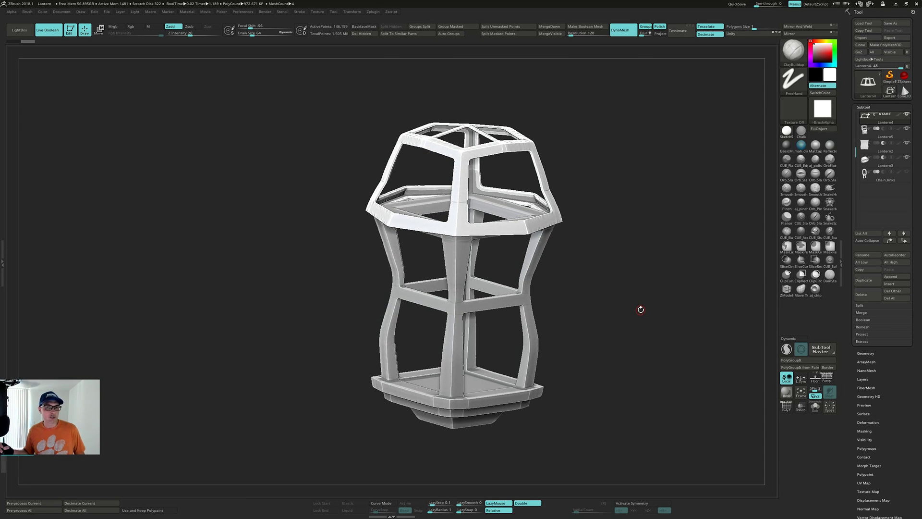
pyautogui.moveTo(644, 295); pyautogui.dragTo(637, 304)
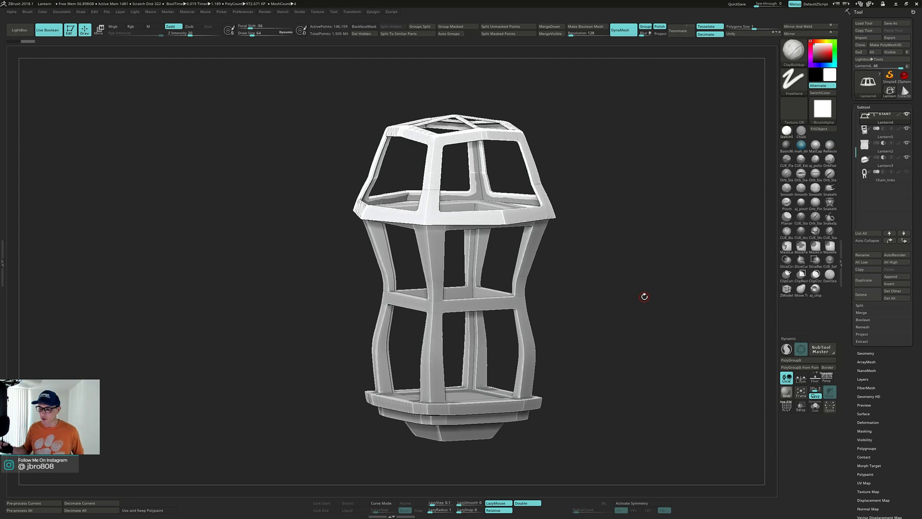
pyautogui.moveTo(596, 287)
pyautogui.mouseDown()
pyautogui.moveTo(609, 269)
pyautogui.moveTo(584, 286)
pyautogui.moveTo(600, 287)
pyautogui.moveTo(594, 281)
pyautogui.moveTo(592, 292)
pyautogui.mouseUp()
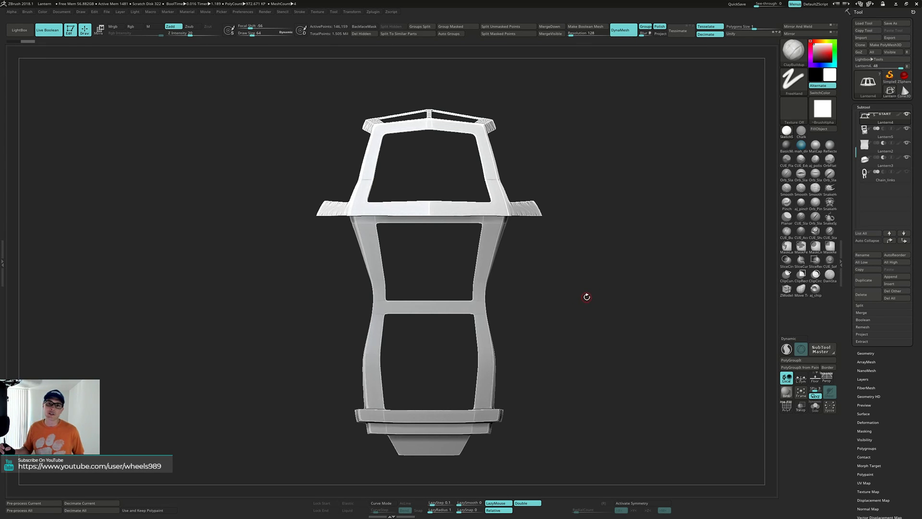
pyautogui.moveTo(590, 291)
pyautogui.mouseDown()
pyautogui.moveTo(590, 300)
pyautogui.moveTo(598, 283)
pyautogui.moveTo(592, 295)
pyautogui.mouseUp()
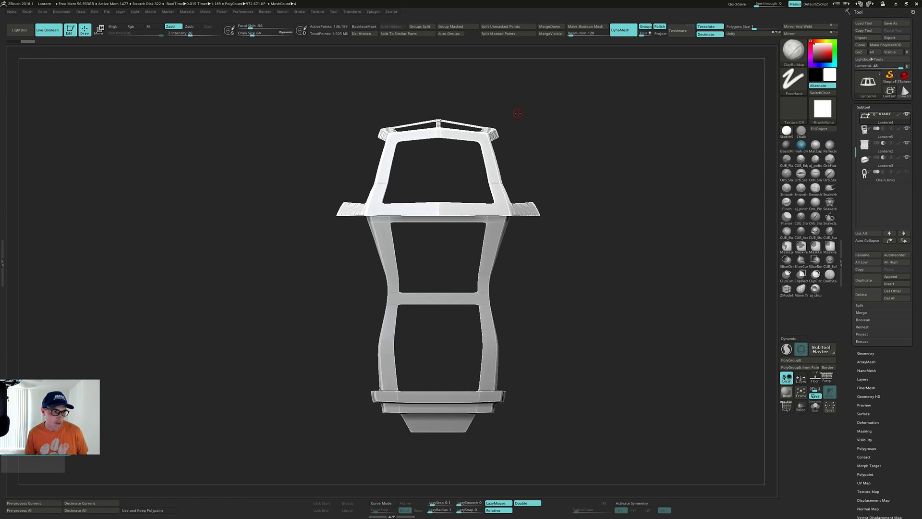
pyautogui.moveTo(622, 204); pyautogui.dragTo(604, 206)
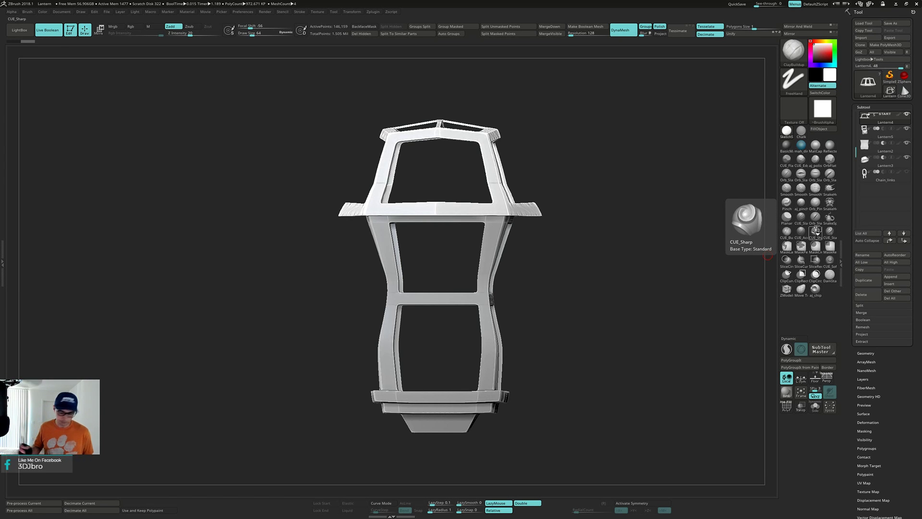
pyautogui.moveTo(597, 325)
pyautogui.mouseDown()
pyautogui.moveTo(604, 310)
pyautogui.moveTo(600, 325)
pyautogui.moveTo(608, 308)
pyautogui.moveTo(632, 299)
pyautogui.mouseUp()
# Step: Move the Chain_links subtool to the first place in the subtool list and reselect the roof frame Lantern4
pyautogui.click(893, 185)
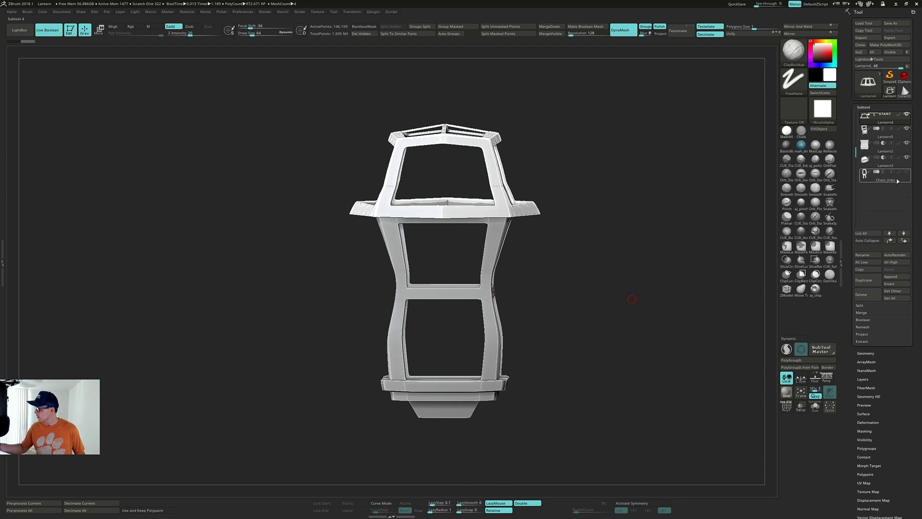
pyautogui.click(891, 241)
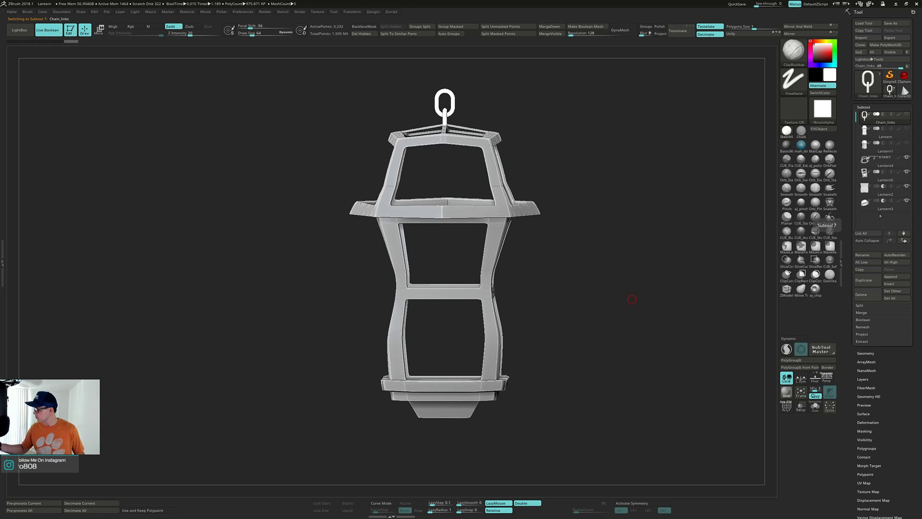
pyautogui.click(886, 164)
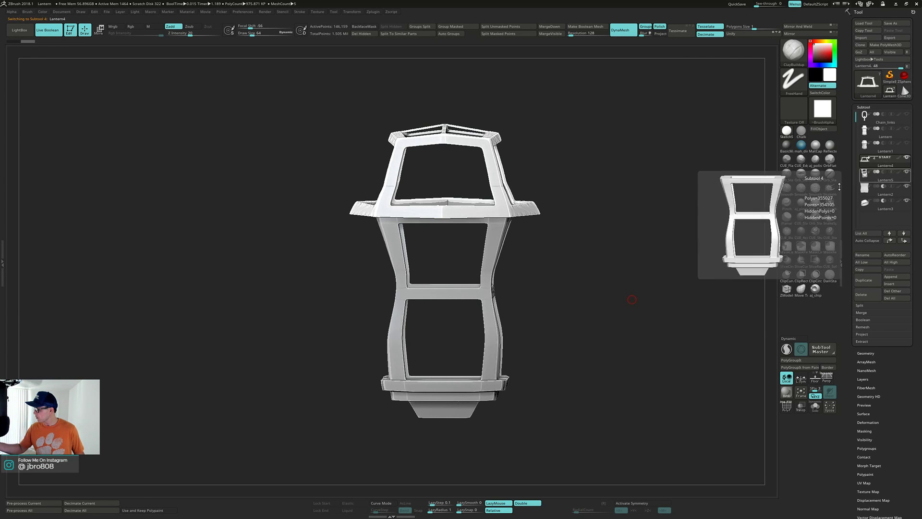
# Step: Generate a boolean mesh from the visible lantern frames and their subtracted inner parts
pyautogui.moveTo(654, 282); pyautogui.dragTo(589, 382)
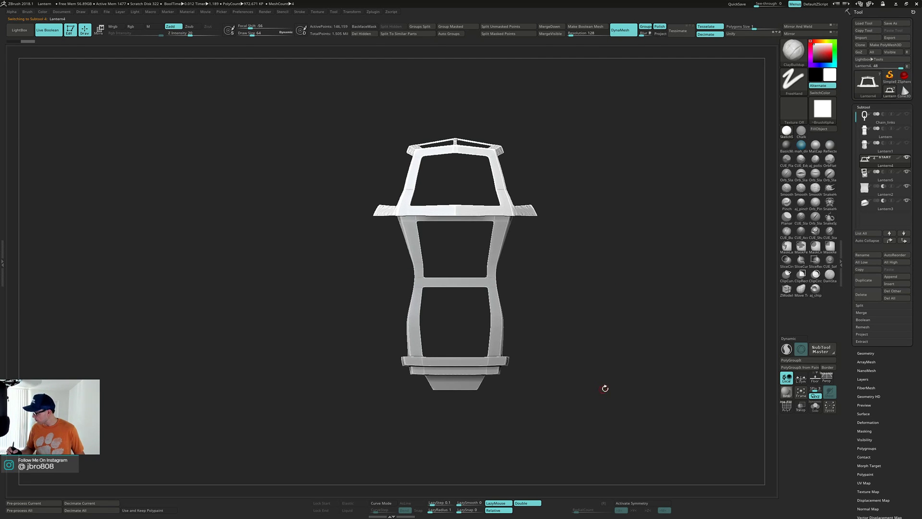
pyautogui.click(874, 320)
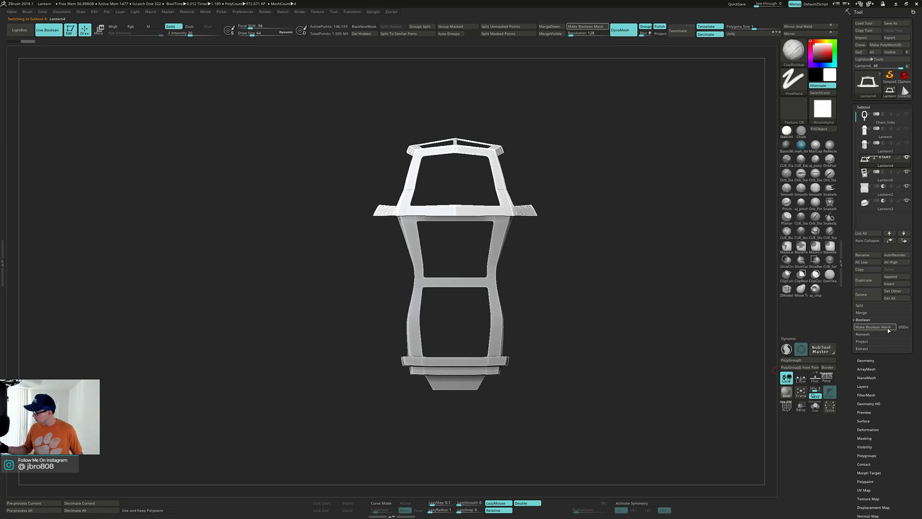
pyautogui.click(885, 331)
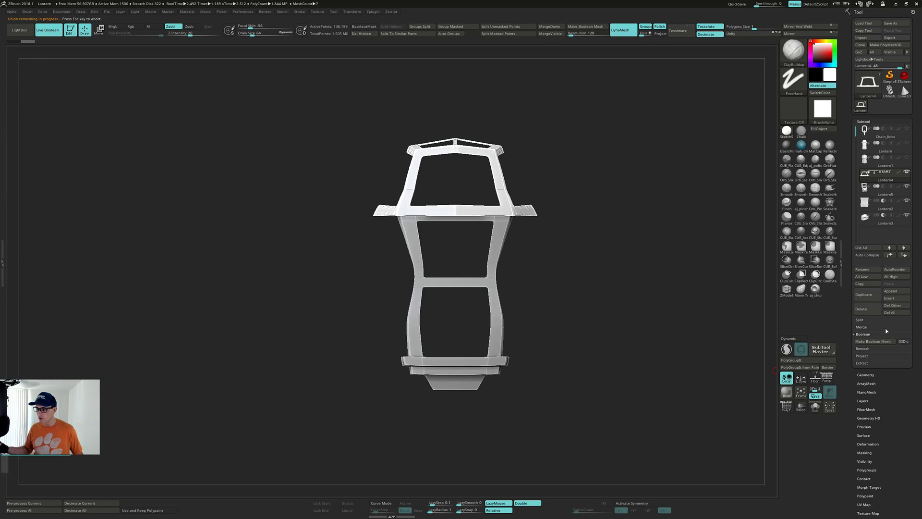
pyautogui.moveTo(670, 327); pyautogui.dragTo(696, 301)
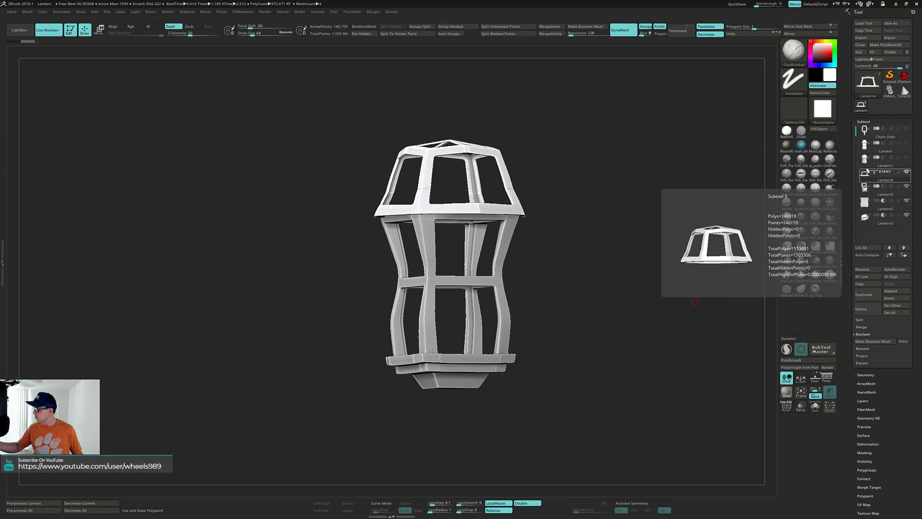
# Step: Insert the generated UMesh_Lantern mesh as a new subtool directly below Lantern4
pyautogui.moveTo(861, 110)
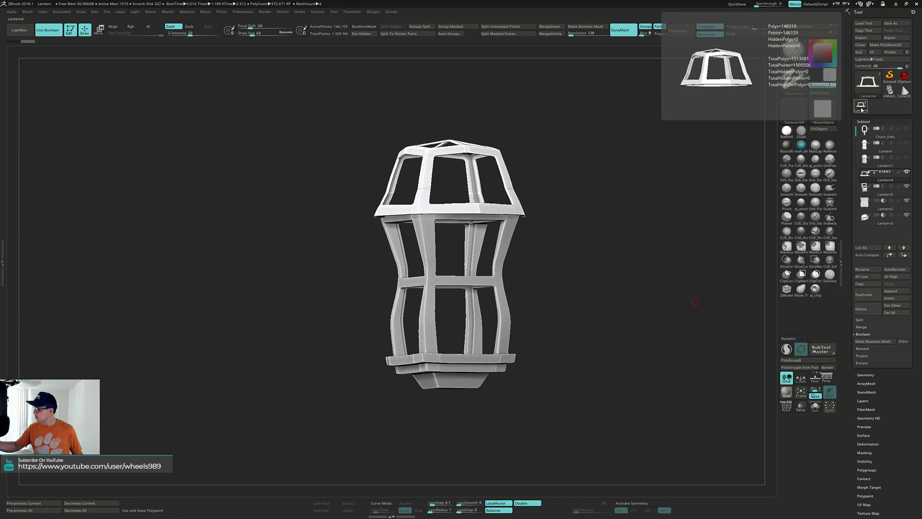
pyautogui.click(861, 111)
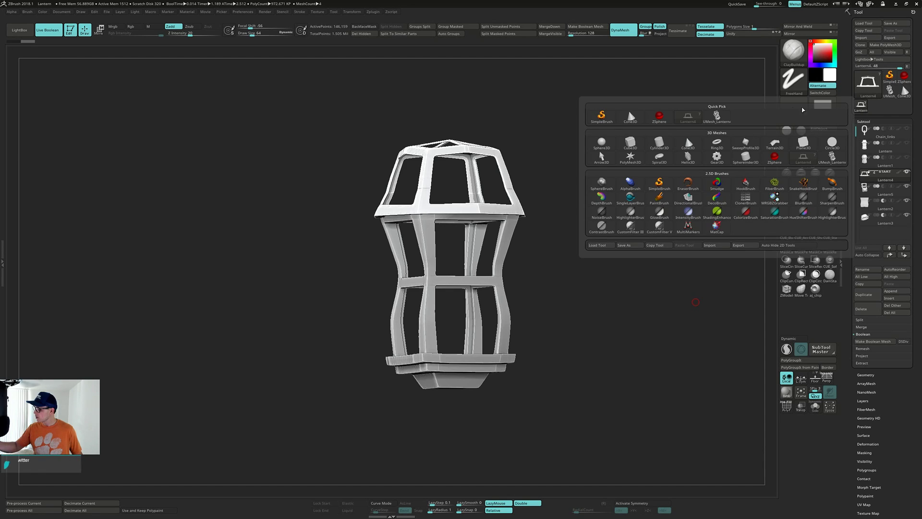
pyautogui.click(893, 298)
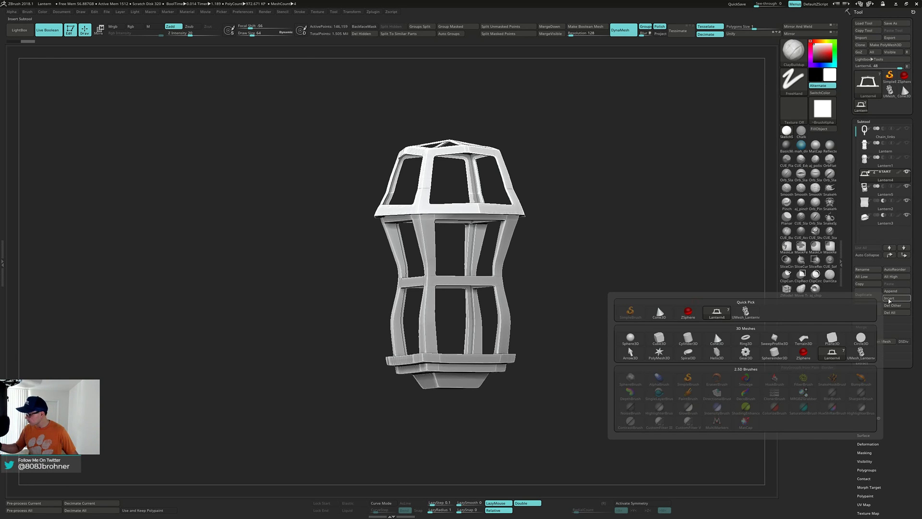
pyautogui.click(750, 314)
pyautogui.keyDown('shift'); pyautogui.moveTo(692, 329); pyautogui.dragTo(653, 333); pyautogui.keyUp('shift')
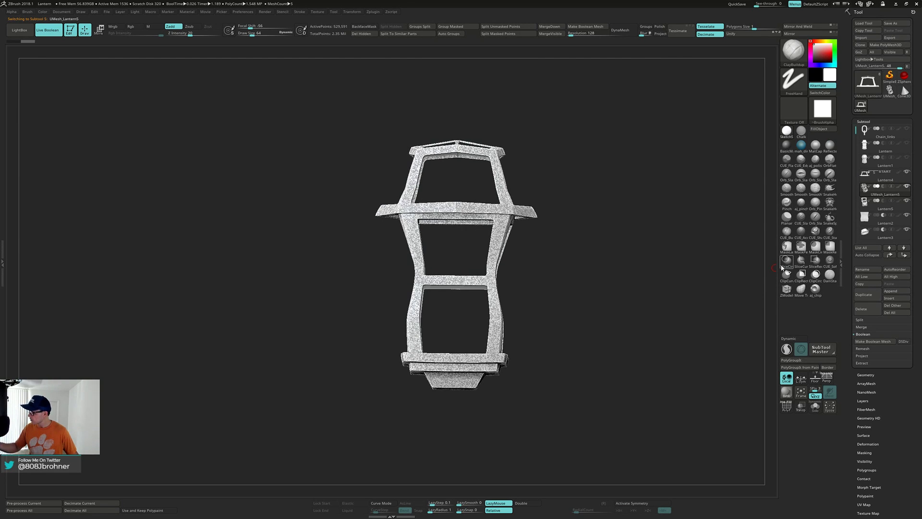
# Step: Move the inserted UMesh_Lantern subtool up one place, above the roof frame Lantern4
pyautogui.moveTo(906, 179)
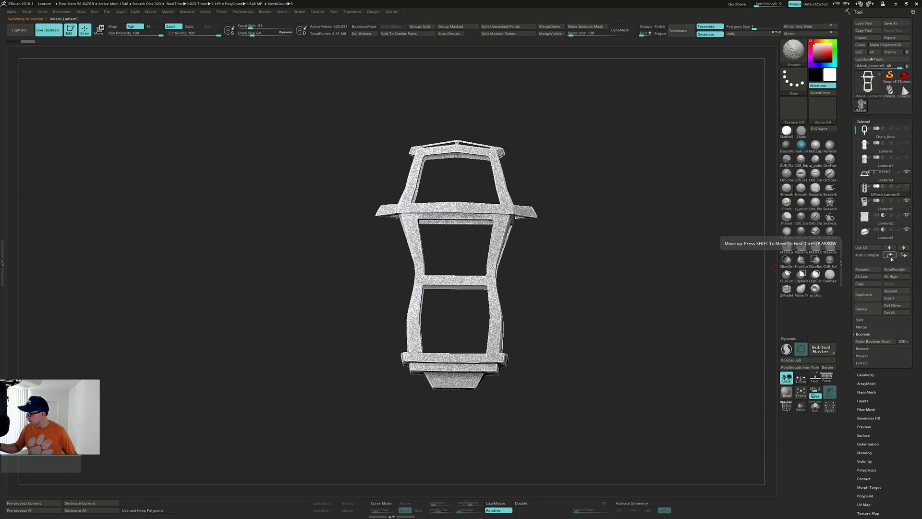
pyautogui.click(890, 255)
pyautogui.moveTo(888, 206)
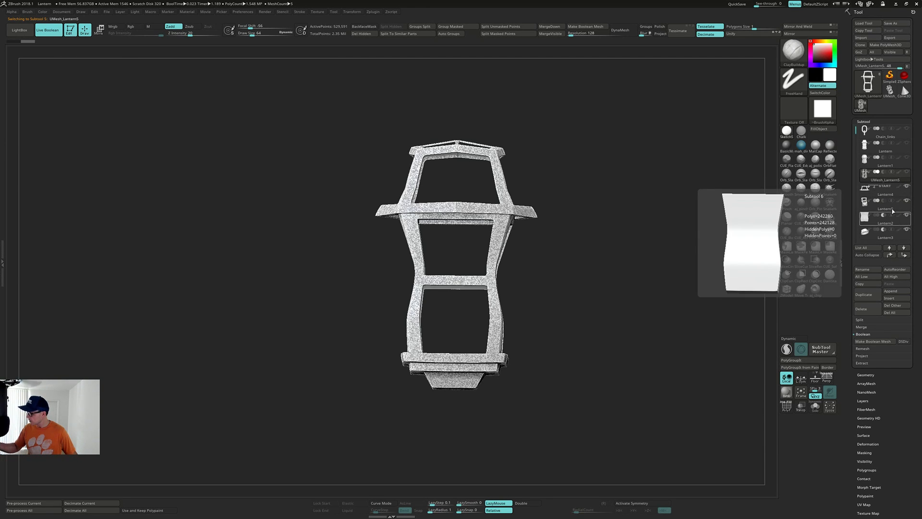
# Step: Isolate the inserted boolean mesh in Solo mode and display its polyframe
pyautogui.moveTo(905, 183)
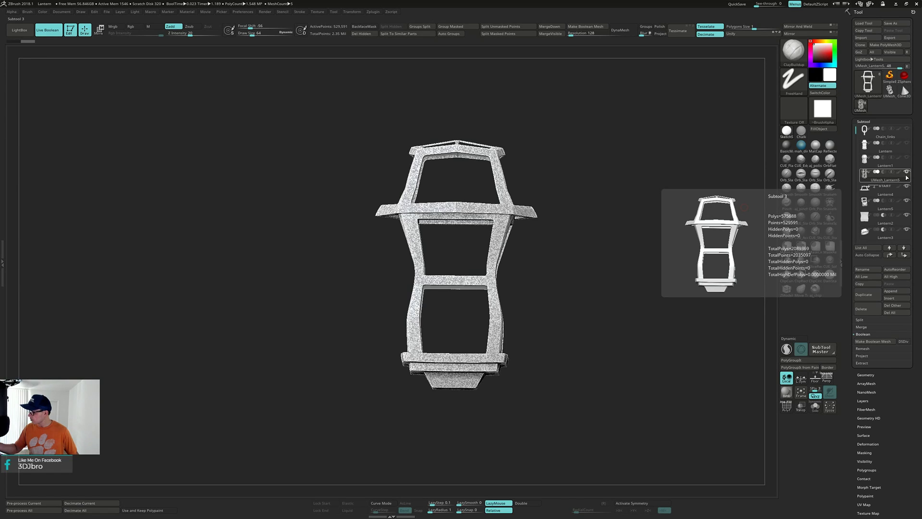
pyautogui.hotkey('alt', 's')
pyautogui.moveTo(608, 247)
pyautogui.mouseDown()
pyautogui.moveTo(617, 259)
pyautogui.moveTo(621, 210)
pyautogui.moveTo(606, 276)
pyautogui.mouseUp()
pyautogui.hotkey('shift', 'f')
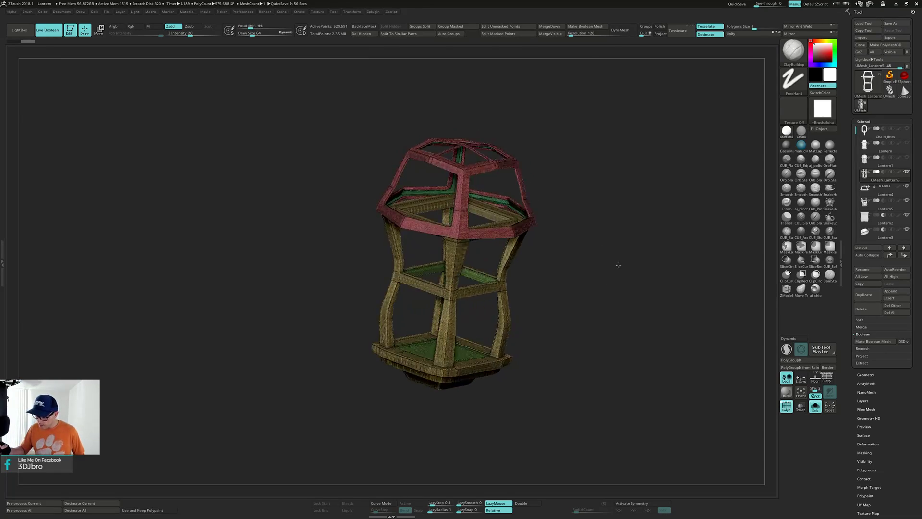
# Step: Examine the boolean mesh's polygroups from below and from the front, isolating one group and showing the whole mesh again
pyautogui.moveTo(621, 232)
pyautogui.keyDown('alt'); pyautogui.mouseDown()
pyautogui.moveTo(616, 267)
pyautogui.moveTo(648, 239)
pyautogui.moveTo(597, 257)
pyautogui.moveTo(592, 288)
pyautogui.moveTo(613, 227)
pyautogui.mouseUp(); pyautogui.keyUp('alt')
pyautogui.keyDown('ctrl'); pyautogui.keyDown('shift'); pyautogui.click(521, 182); pyautogui.keyUp('shift'); pyautogui.keyUp('ctrl')
pyautogui.moveTo(547, 196)
pyautogui.mouseDown()
pyautogui.moveTo(527, 240)
pyautogui.moveTo(534, 230)
pyautogui.moveTo(568, 247)
pyautogui.moveTo(574, 221)
pyautogui.mouseUp()
pyautogui.keyDown('ctrl'); pyautogui.keyDown('shift'); pyautogui.click(563, 248); pyautogui.keyUp('shift'); pyautogui.keyUp('ctrl')
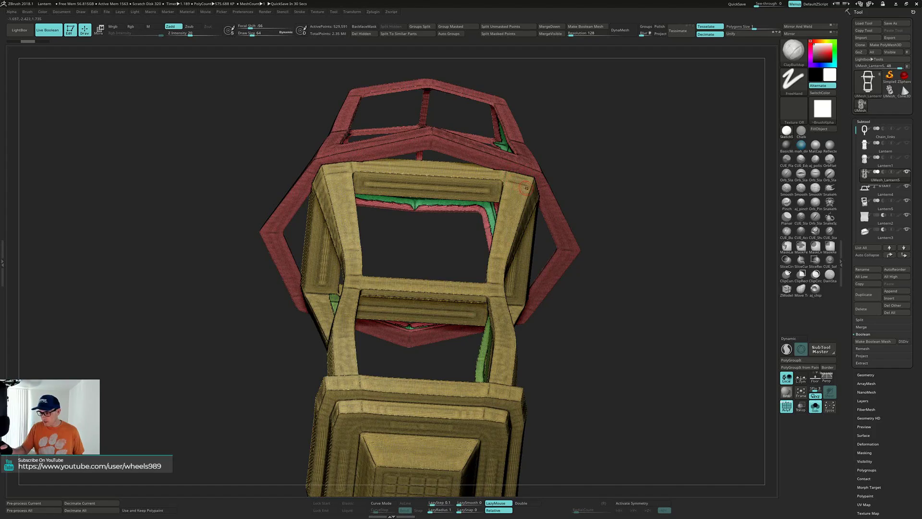
pyautogui.moveTo(527, 186)
pyautogui.mouseDown()
pyautogui.moveTo(532, 223)
pyautogui.moveTo(607, 266)
pyautogui.moveTo(601, 289)
pyautogui.mouseUp()
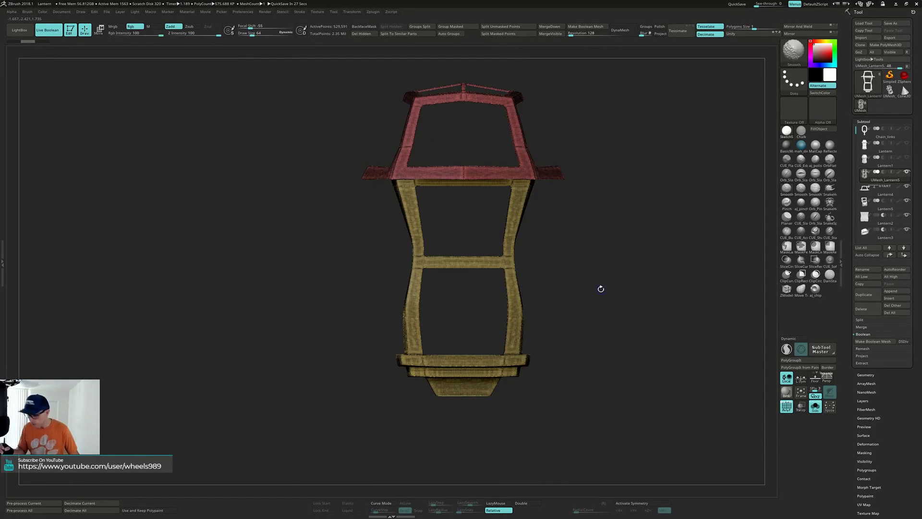
# Step: Delete the inserted UMesh_Lantern boolean mesh subtool and accept that the operation cannot be undone
pyautogui.moveTo(627, 335); pyautogui.dragTo(660, 327)
pyautogui.click(865, 310)
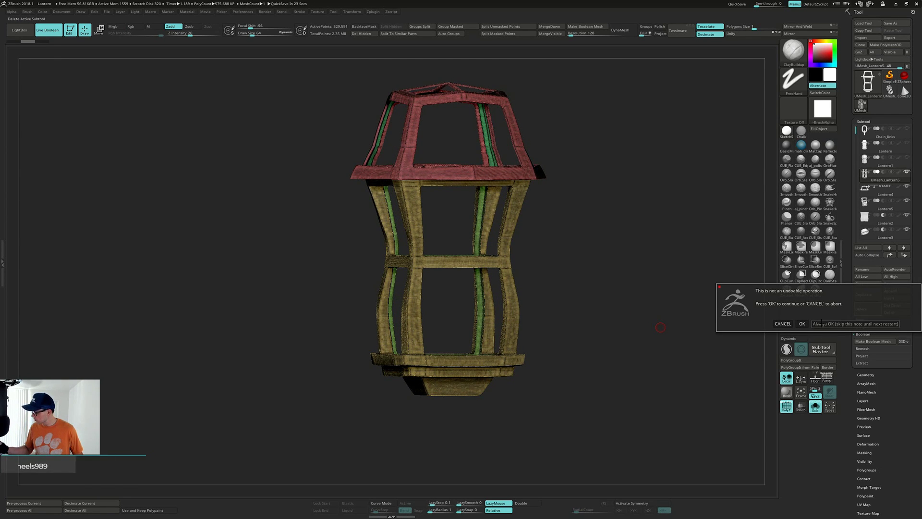
pyautogui.press('Return')
# Step: Leave Solo mode to show the other visible lantern subtools again and turn off the polyframe display
pyautogui.moveTo(681, 332); pyautogui.dragTo(643, 321)
pyautogui.hotkey('alt', 's')
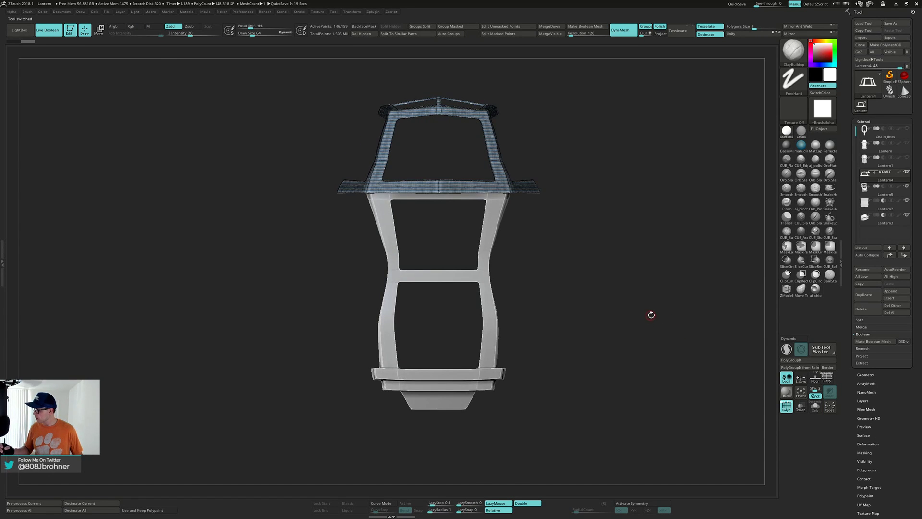
pyautogui.hotkey('shift', 'f')
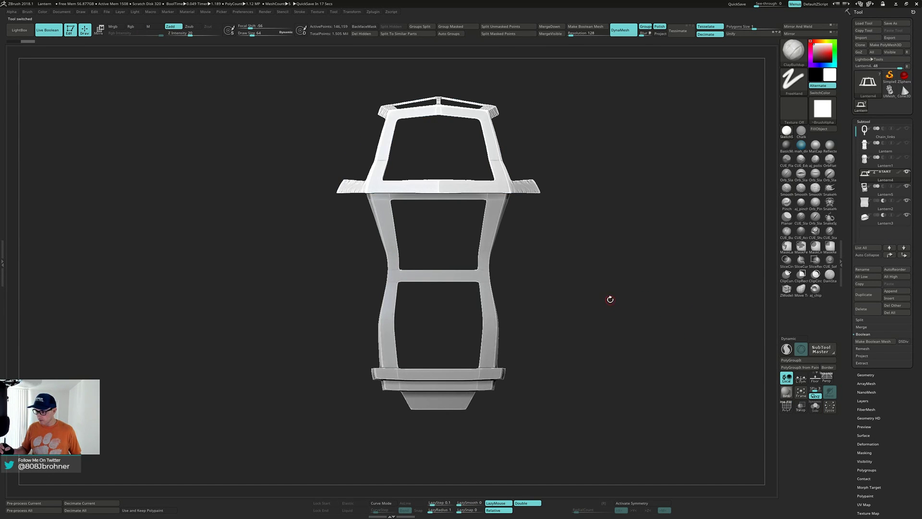
# Step: Move the subtractive roof cutter Lantern3 in the subtool order so it sits directly below the roof frame Lantern4
pyautogui.moveTo(611, 300); pyautogui.dragTo(634, 289)
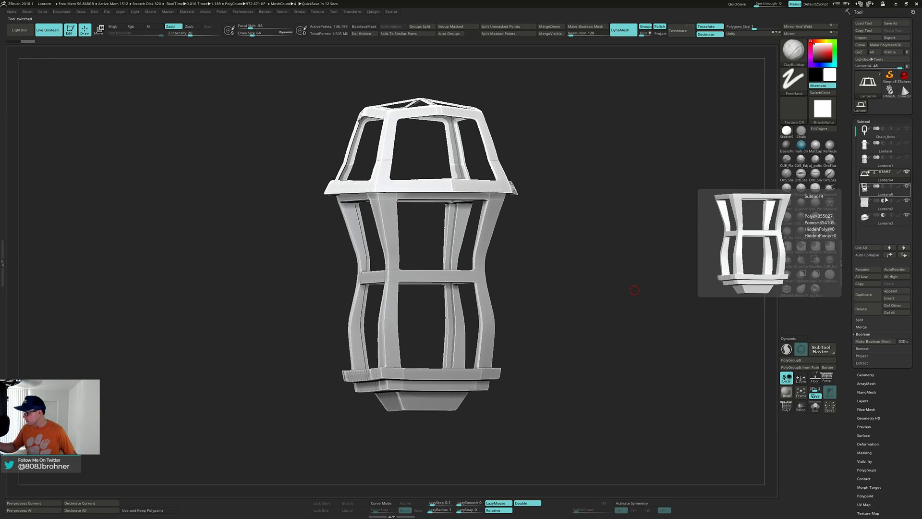
pyautogui.click(891, 222)
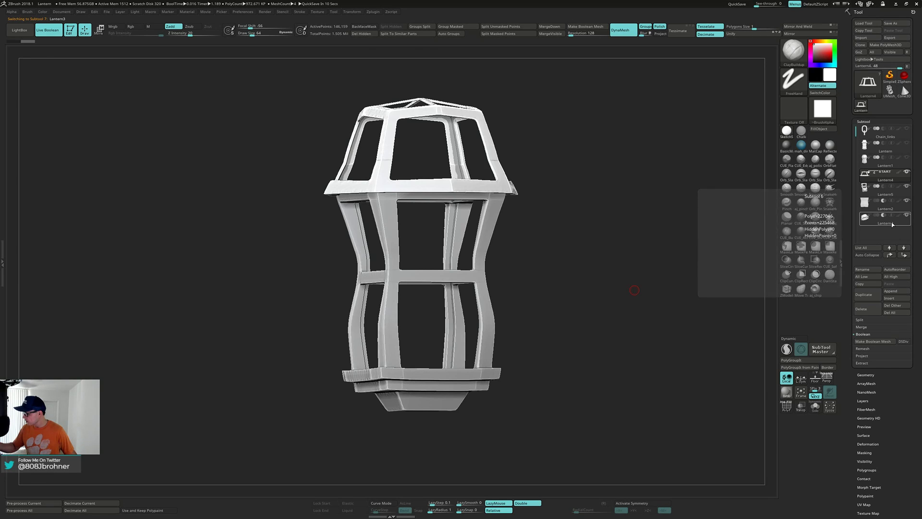
pyautogui.click(889, 255)
pyautogui.click(890, 255)
pyautogui.click(890, 255)
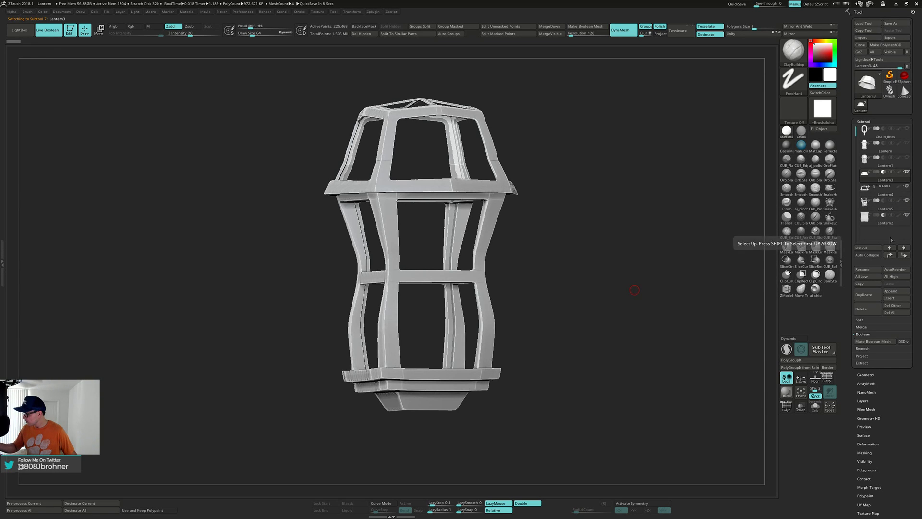
pyautogui.moveTo(885, 210)
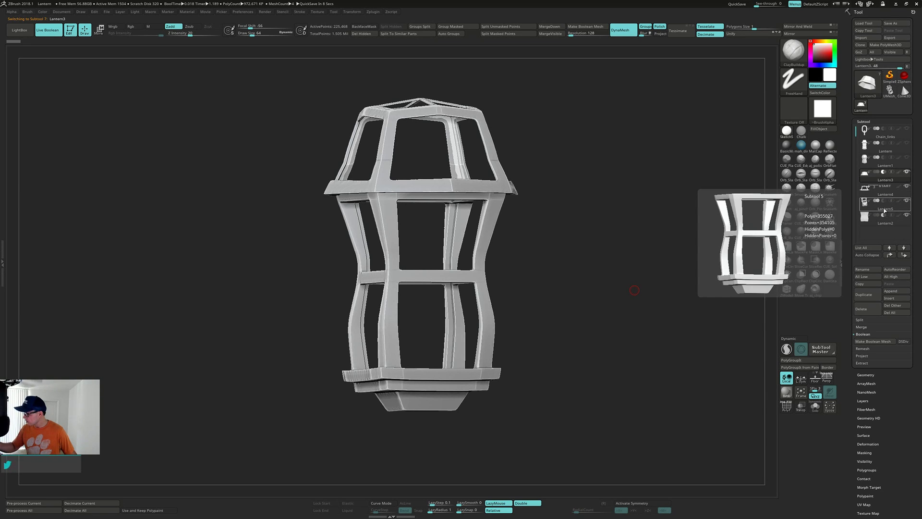
pyautogui.click(905, 255)
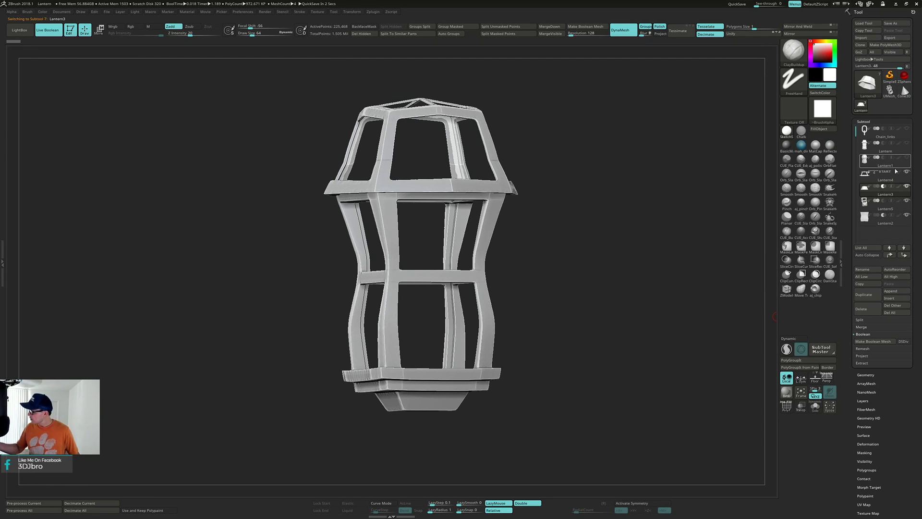
# Step: Duplicate the body frame subtool Lantern5 and hide the copy
pyautogui.moveTo(895, 177)
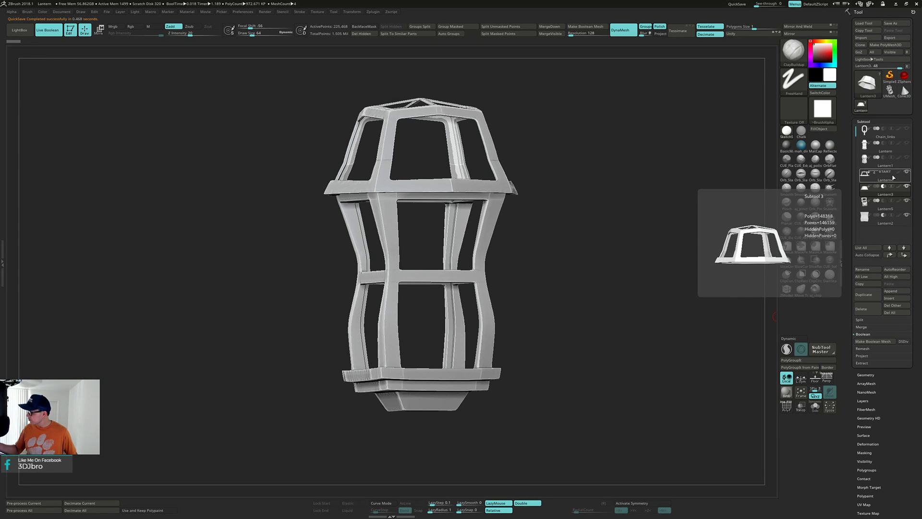
pyautogui.moveTo(490, 152); pyautogui.dragTo(554, 186)
pyautogui.keyDown('alt'); pyautogui.click(486, 136); pyautogui.keyUp('alt')
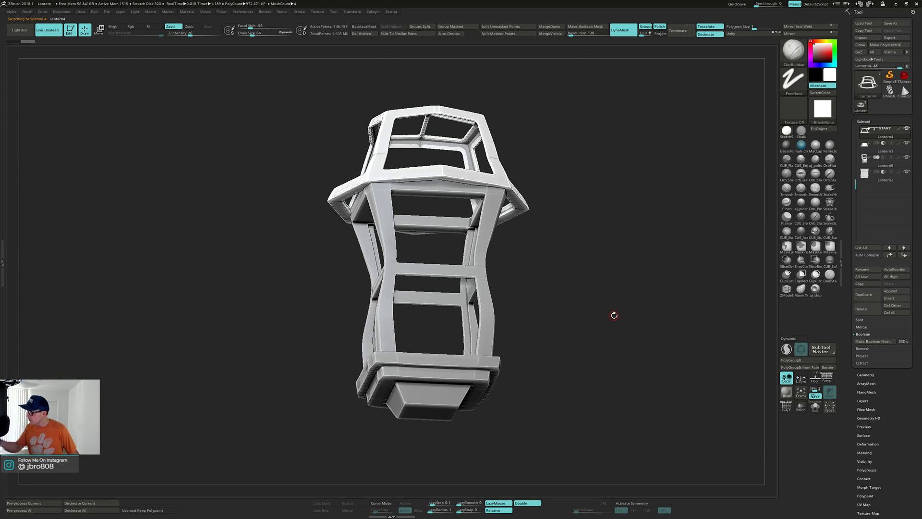
pyautogui.click(885, 160)
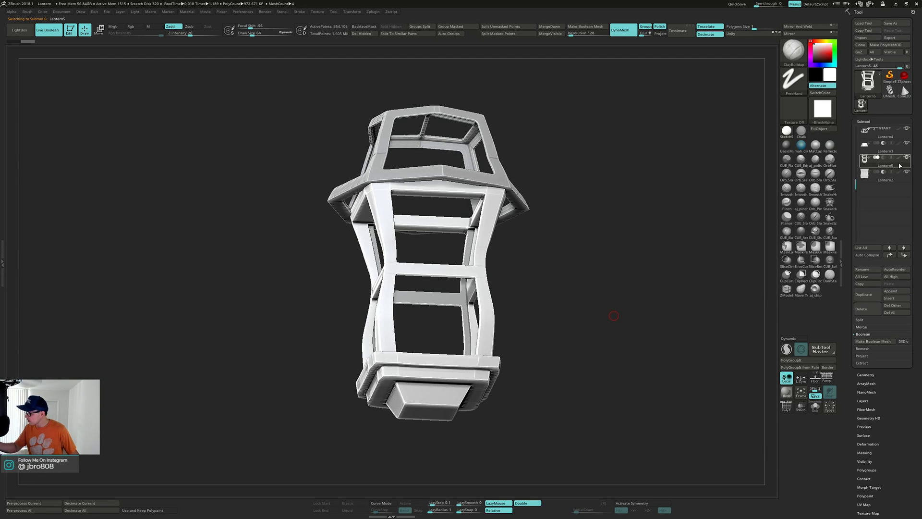
pyautogui.click(874, 295)
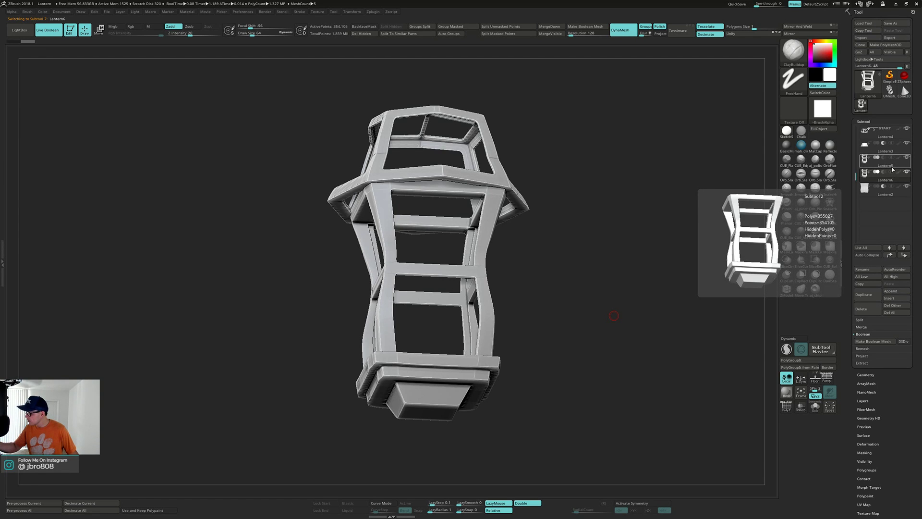
pyautogui.moveTo(877, 158)
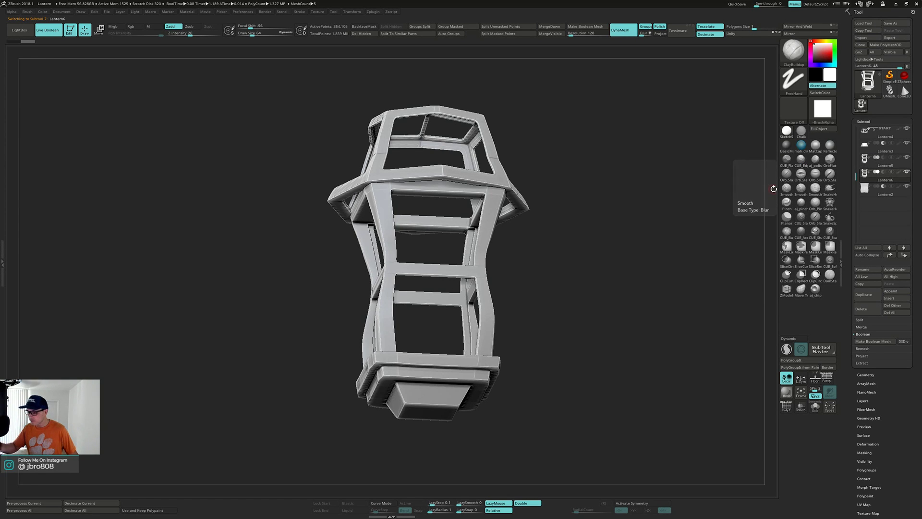
pyautogui.moveTo(641, 251); pyautogui.dragTo(661, 247)
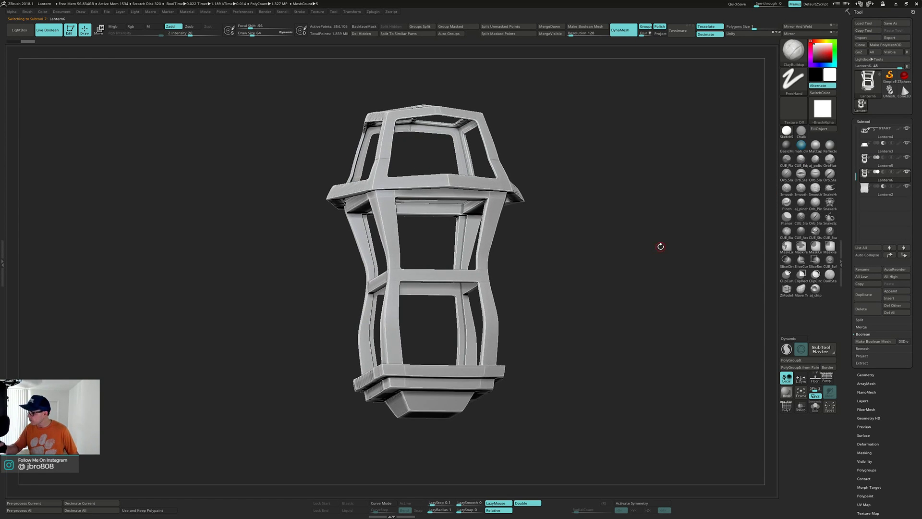
pyautogui.click(906, 173)
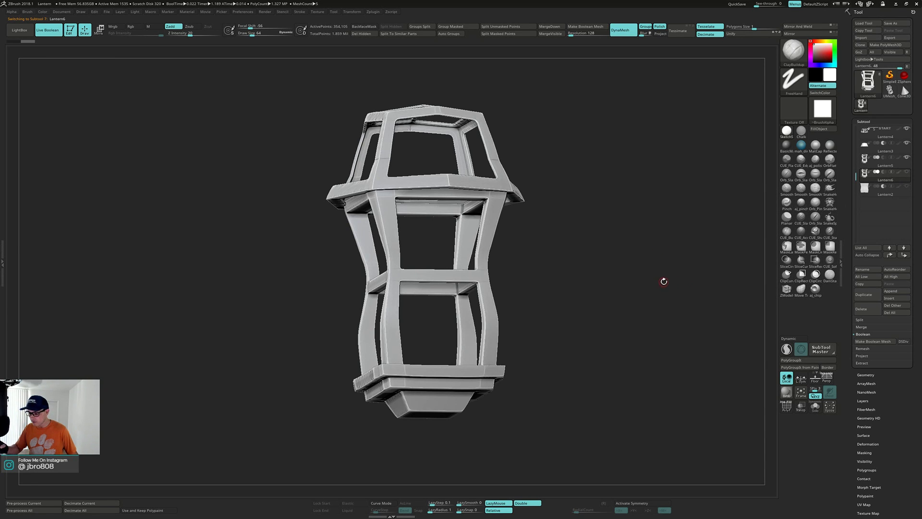
pyautogui.moveTo(664, 281); pyautogui.dragTo(669, 273)
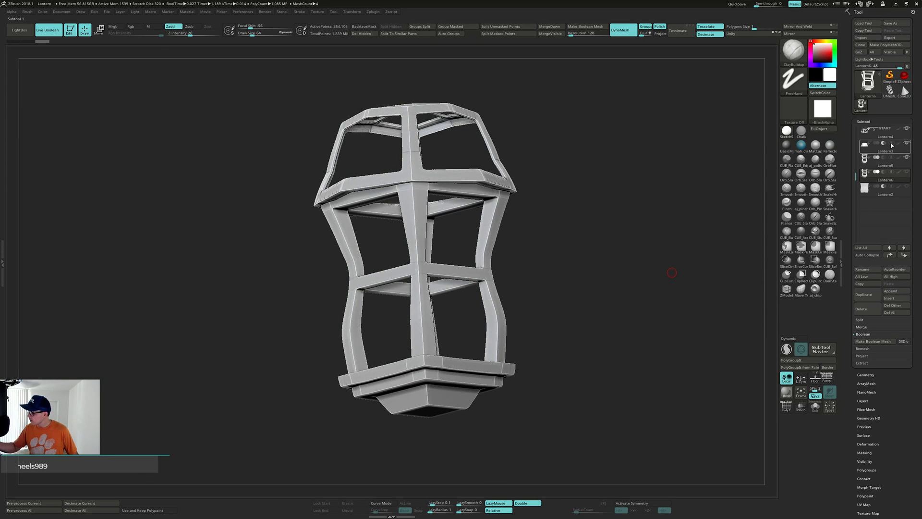
# Step: Try the subtraction operation on the body frame Lantern5 and set it back to addition
pyautogui.moveTo(878, 144)
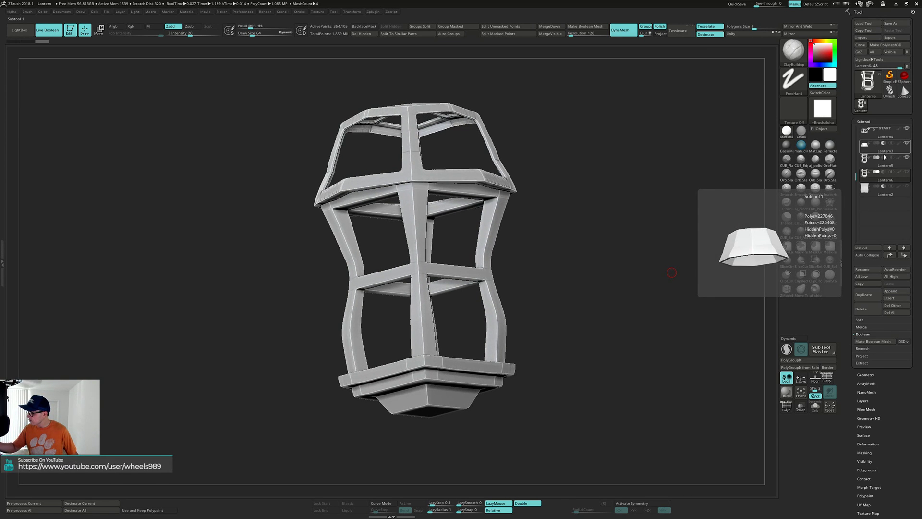
pyautogui.click(884, 157)
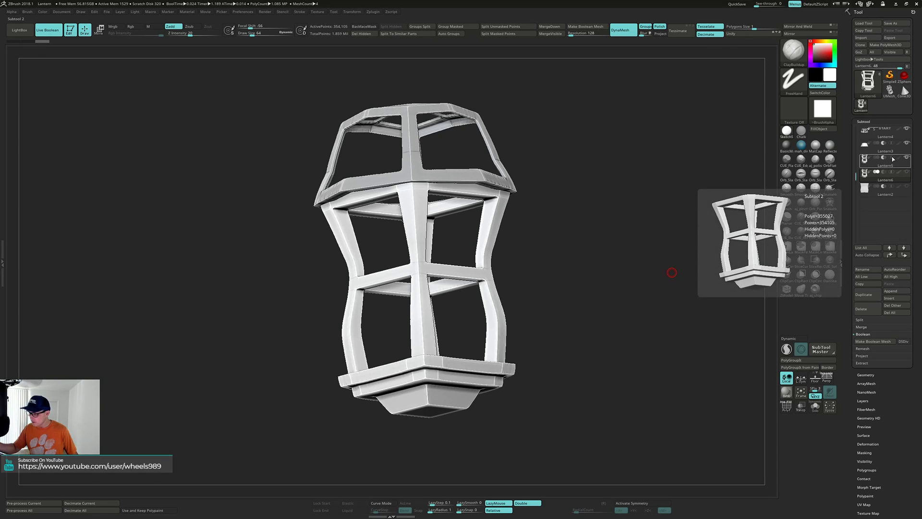
pyautogui.click(892, 157)
pyautogui.click(876, 158)
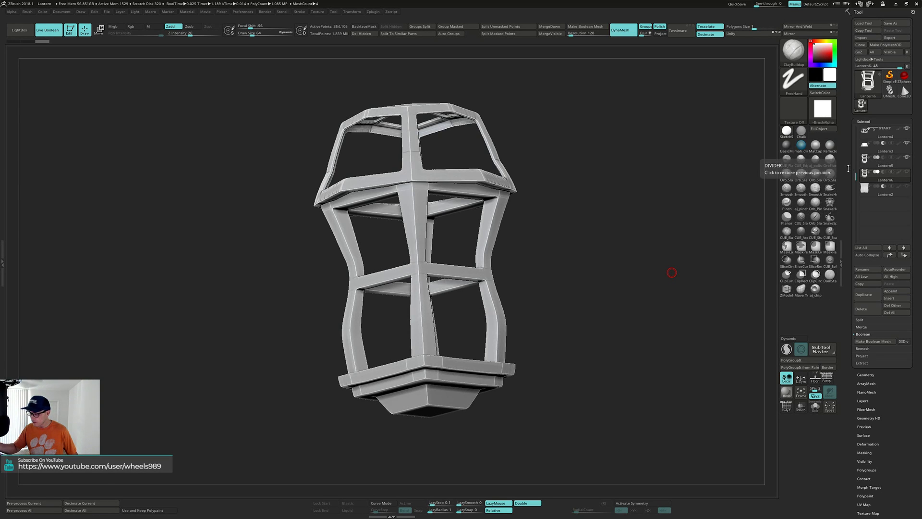
pyautogui.moveTo(899, 162)
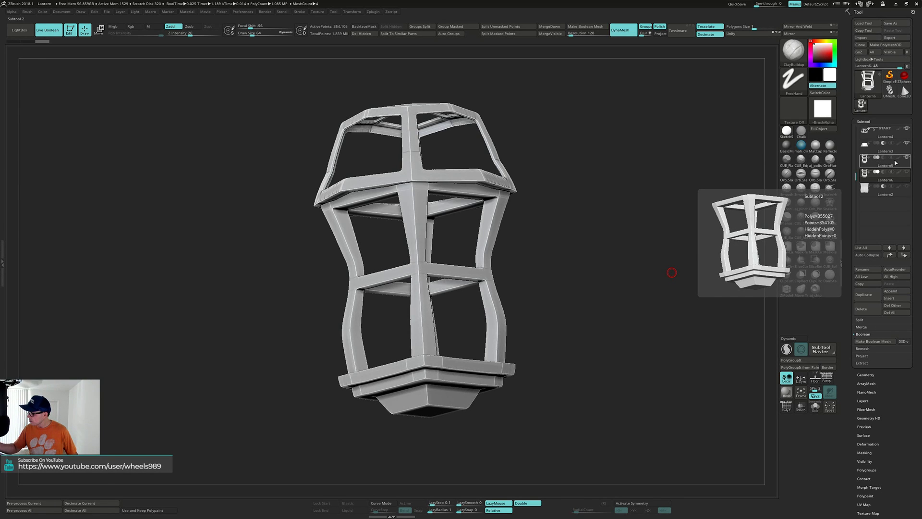
# Step: Move the body frame Lantern5 up the subtool order, between the roof frame Lantern4 and the roof cutter Lantern3
pyautogui.moveTo(673, 267)
pyautogui.mouseDown()
pyautogui.moveTo(660, 288)
pyautogui.moveTo(658, 269)
pyautogui.mouseUp()
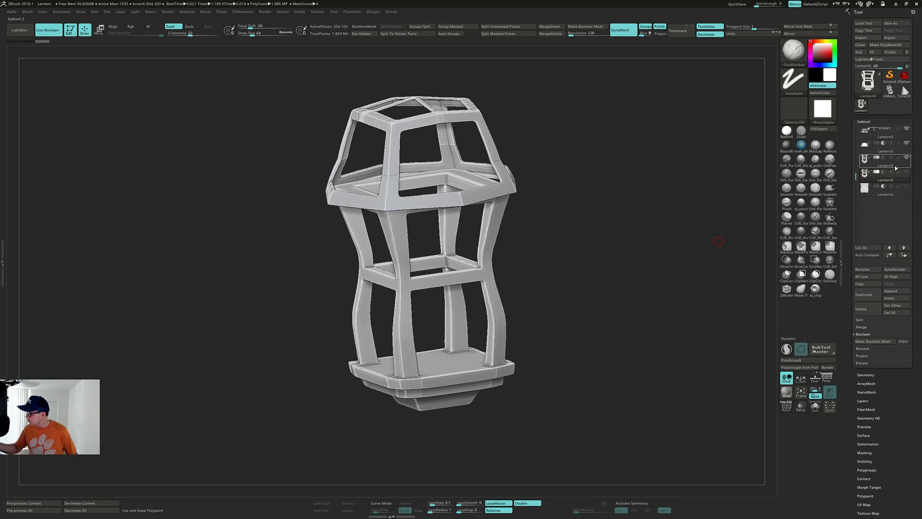
pyautogui.click(896, 168)
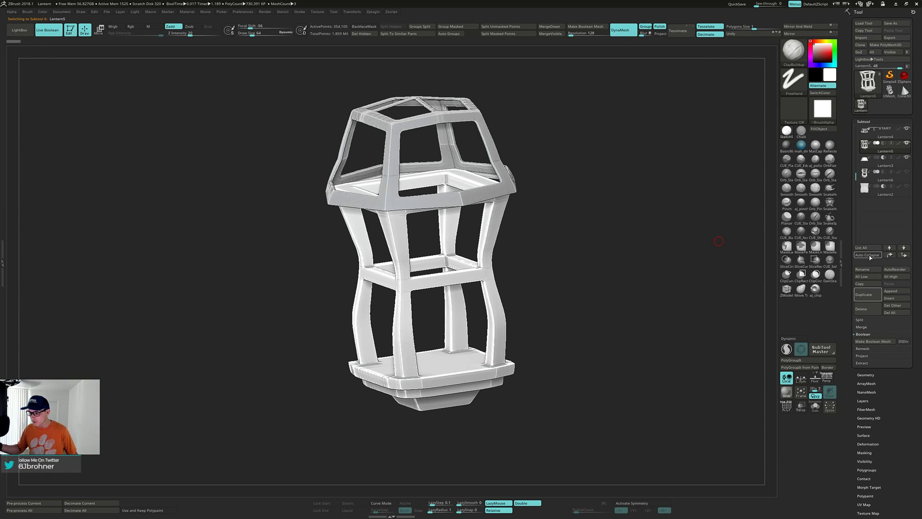
pyautogui.moveTo(671, 294); pyautogui.dragTo(653, 282)
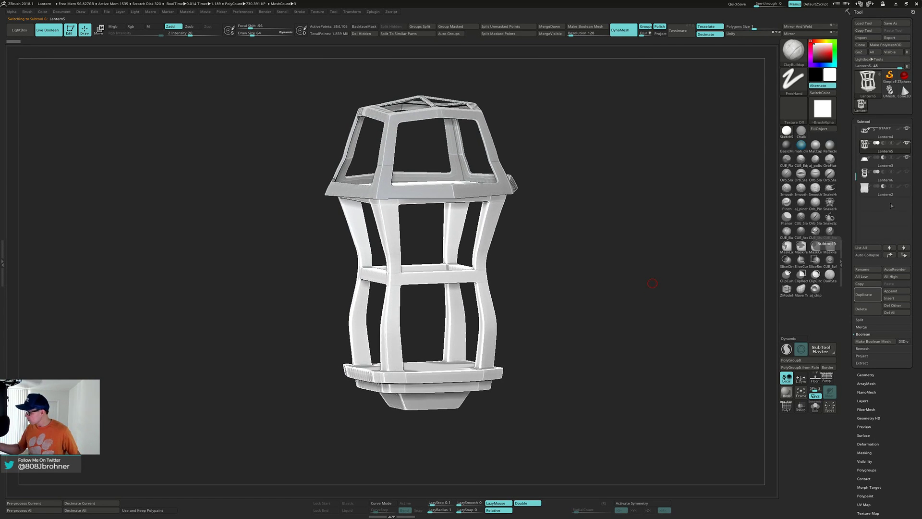
# Step: Move Lantern5 above Lantern4 and transfer the Start flag from Lantern4 to Lantern5
pyautogui.click(891, 255)
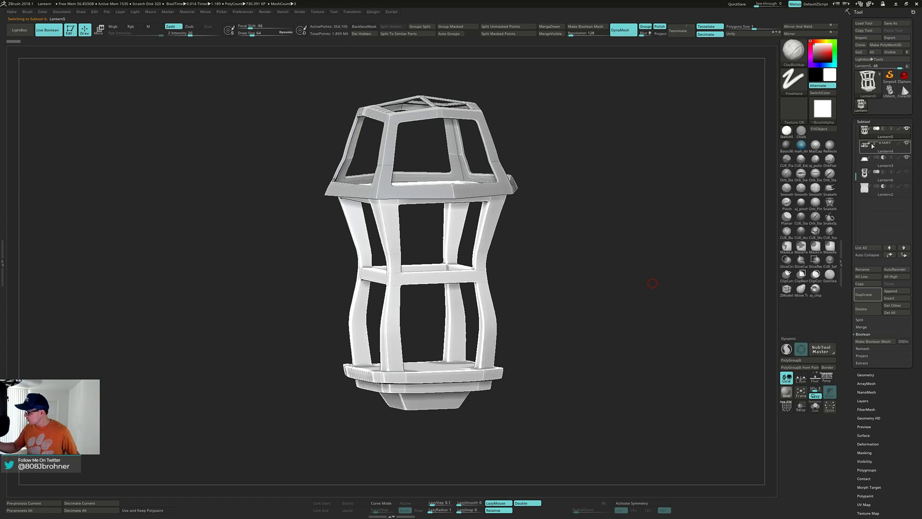
pyautogui.click(872, 144)
pyautogui.click(871, 129)
# Step: Try other boolean operations on the roof frame Lantern4 and set it back to addition
pyautogui.moveTo(637, 245); pyautogui.dragTo(621, 226)
pyautogui.click(883, 144)
pyautogui.click(887, 145)
pyautogui.click(876, 144)
# Step: Examine the body frame with its polyframe displayed, hide the polyframe again and view the lantern from below and above
pyautogui.hotkey('shift', 'f')
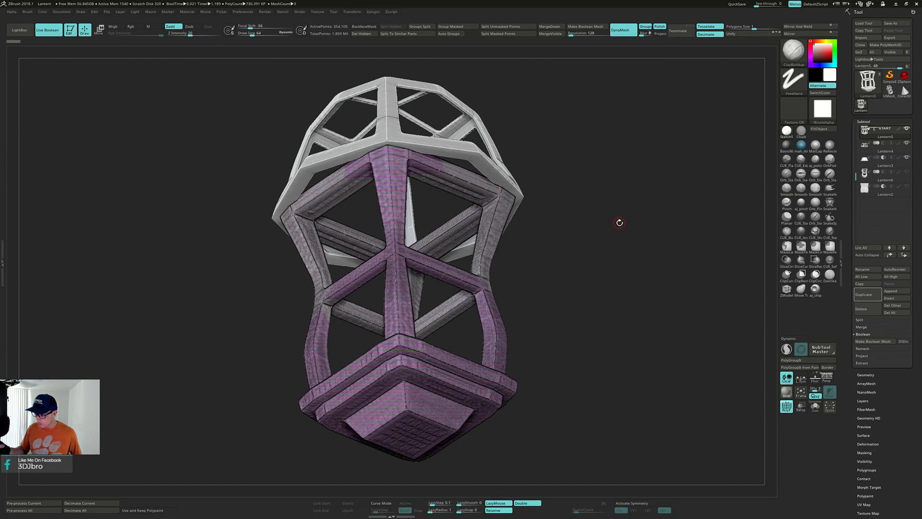
pyautogui.hotkey('shift', 'f')
pyautogui.moveTo(619, 231)
pyautogui.mouseDown()
pyautogui.moveTo(617, 249)
pyautogui.moveTo(625, 234)
pyautogui.mouseUp()
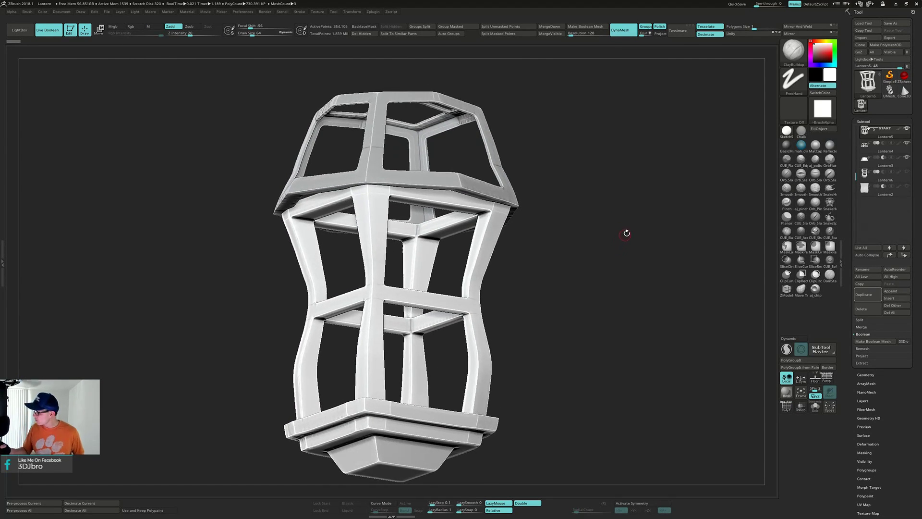
pyautogui.moveTo(668, 315); pyautogui.dragTo(692, 301)
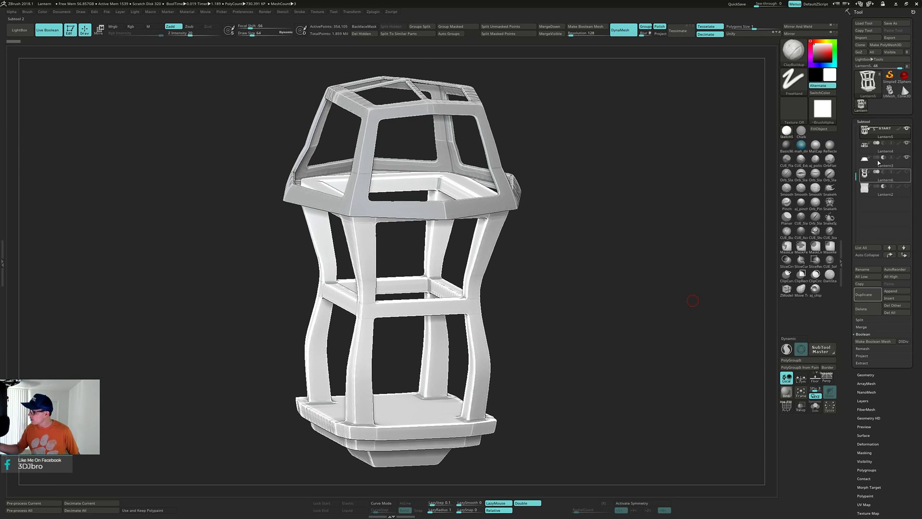
# Step: Switch the roof cutter Lantern3 to addition to reveal its solid shape and return it to subtraction
pyautogui.click(877, 160)
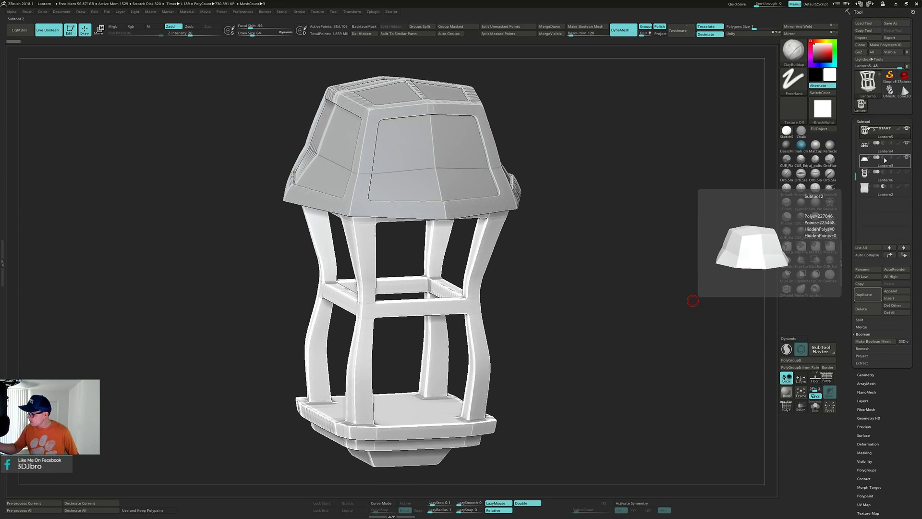
pyautogui.click(883, 159)
pyautogui.moveTo(661, 268); pyautogui.dragTo(772, 218)
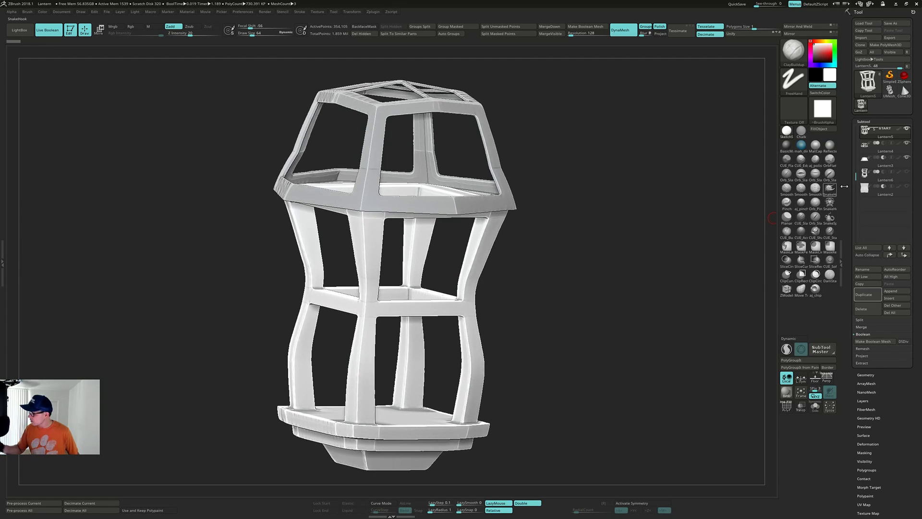
pyautogui.click(884, 161)
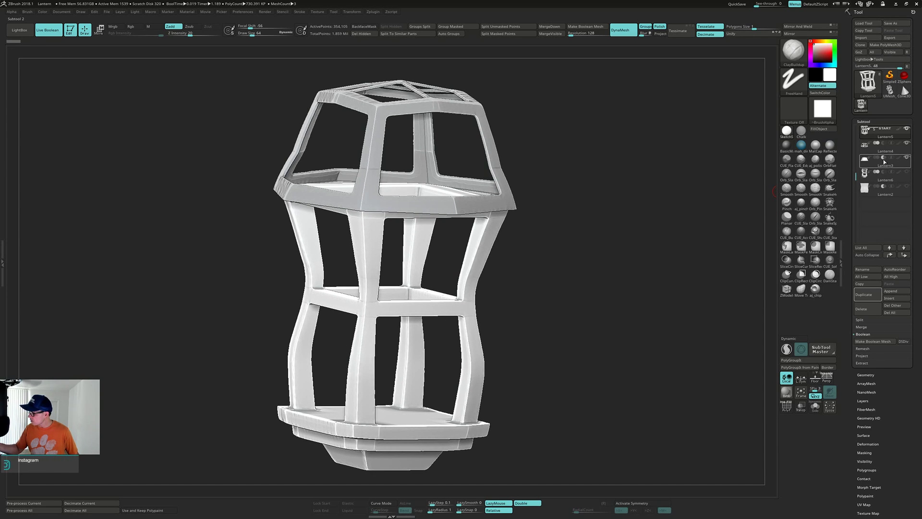
pyautogui.click(883, 148)
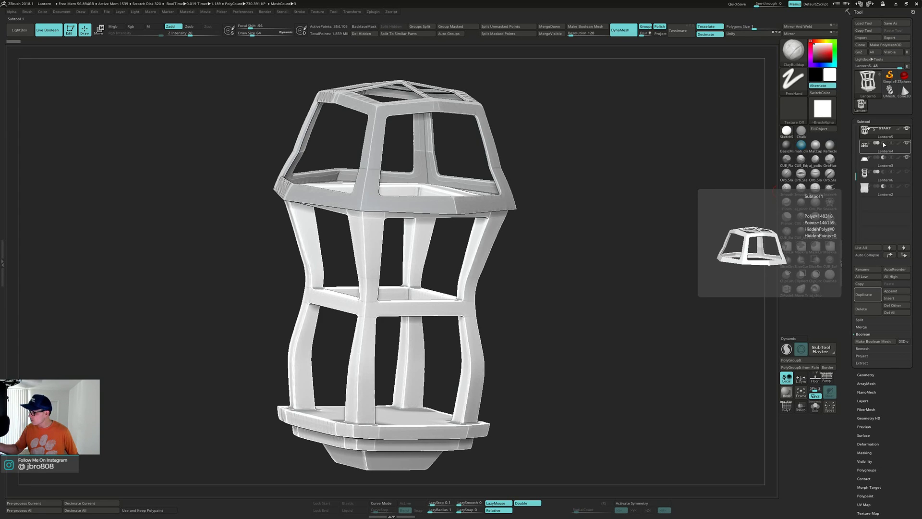
# Step: Return the Start flag to the roof frame Lantern4 and move Lantern5 back directly below it
pyautogui.click(881, 133)
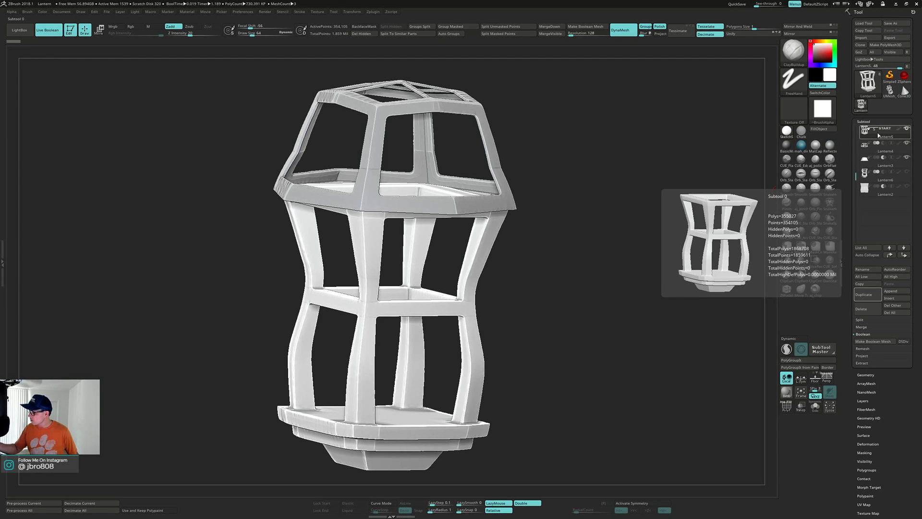
pyautogui.click(869, 143)
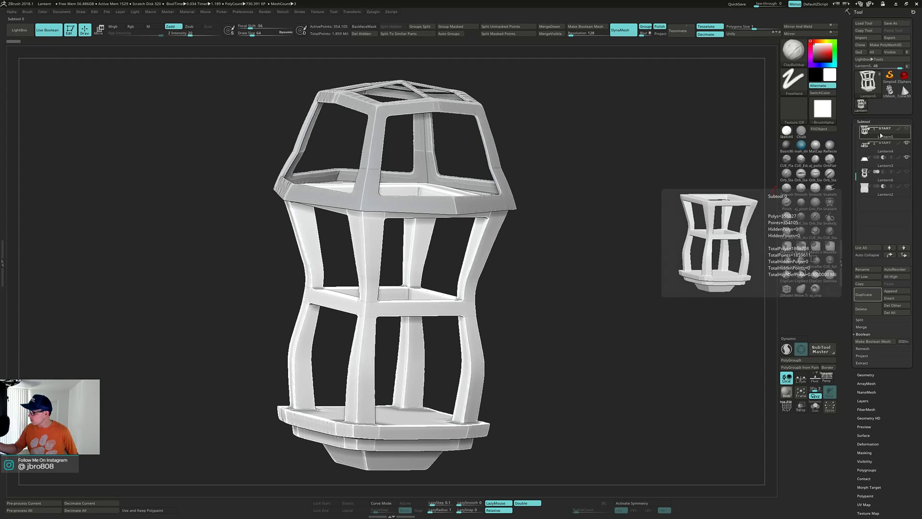
pyautogui.click(904, 256)
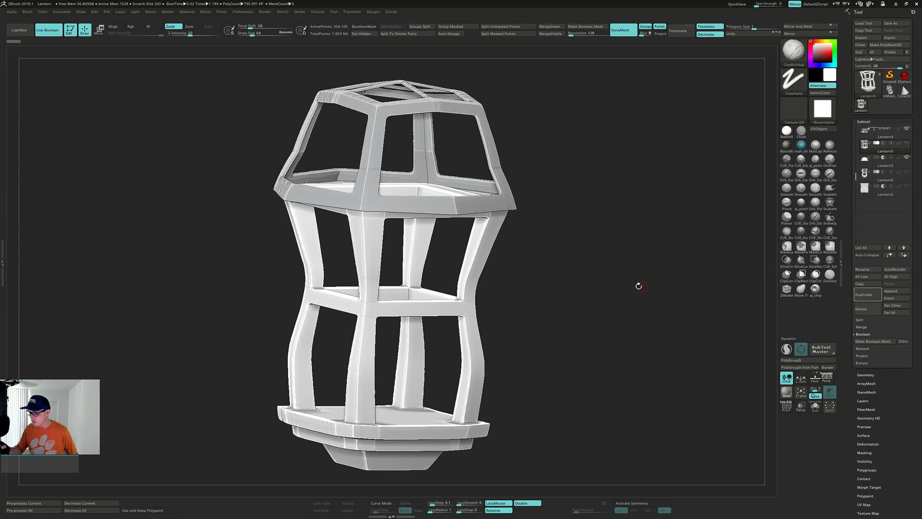
pyautogui.moveTo(638, 285); pyautogui.dragTo(642, 252)
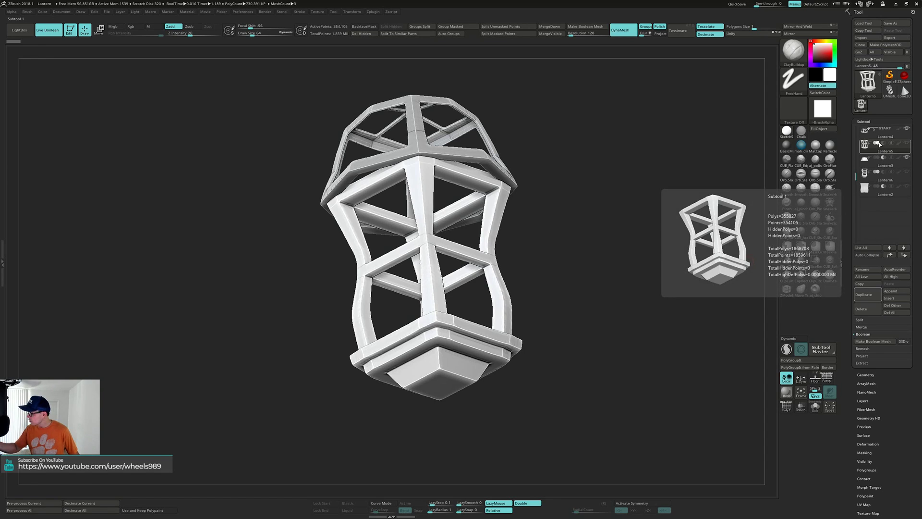
# Step: Make a boolean mesh from the lantern's subtools and append the UMesh_Lantern6 mesh to the lantern's subtool list
pyautogui.click(888, 132)
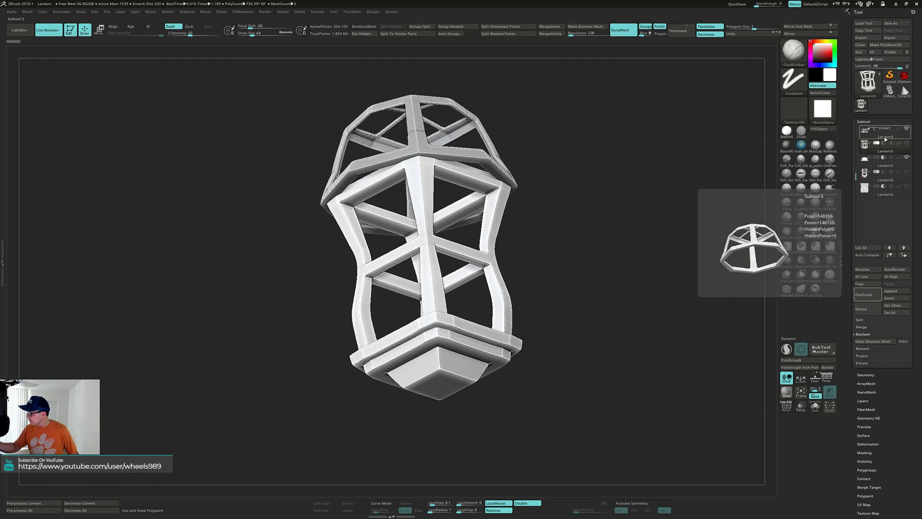
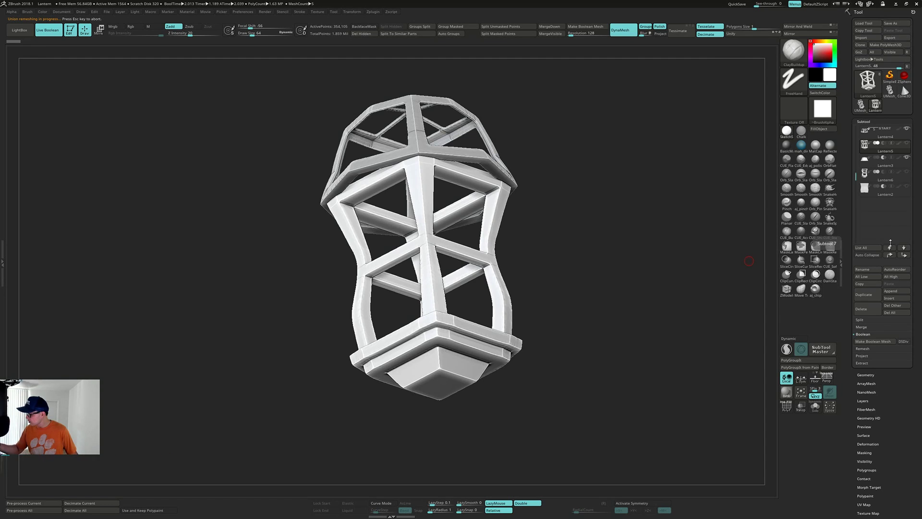
pyautogui.click(892, 292)
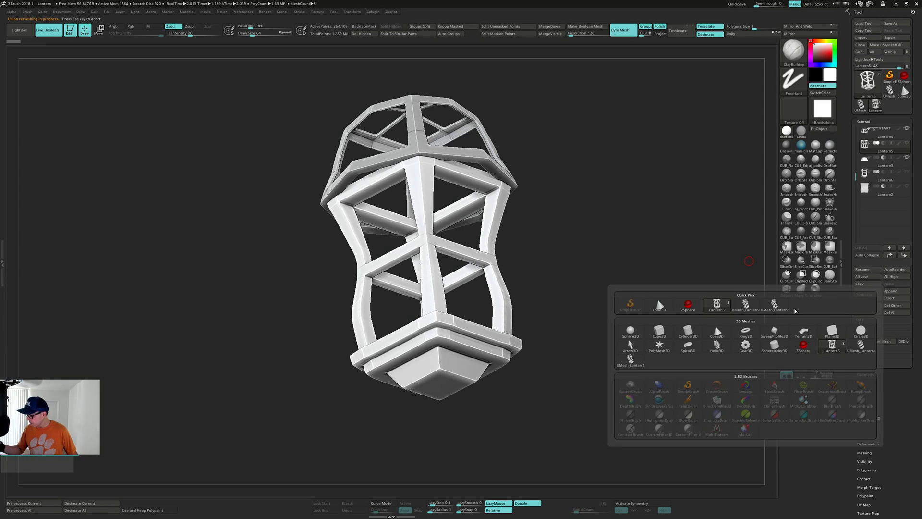
pyautogui.moveTo(778, 308)
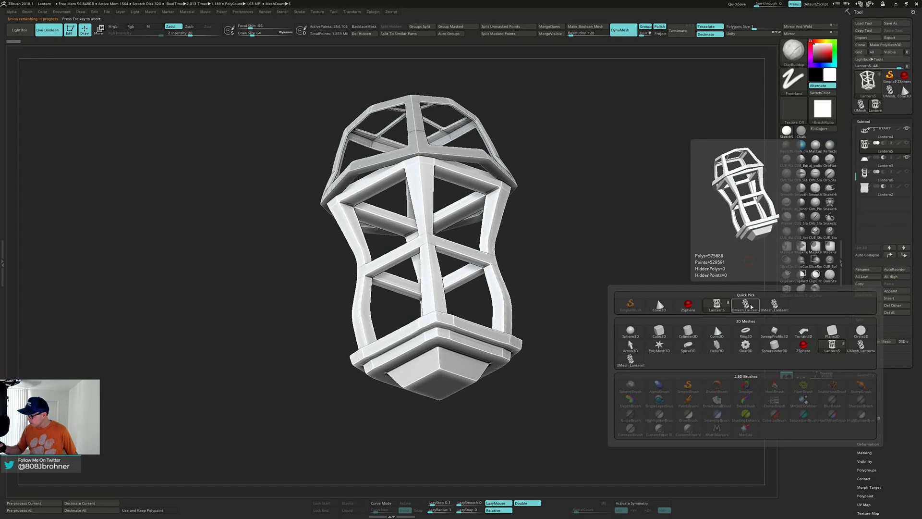
pyautogui.click(758, 307)
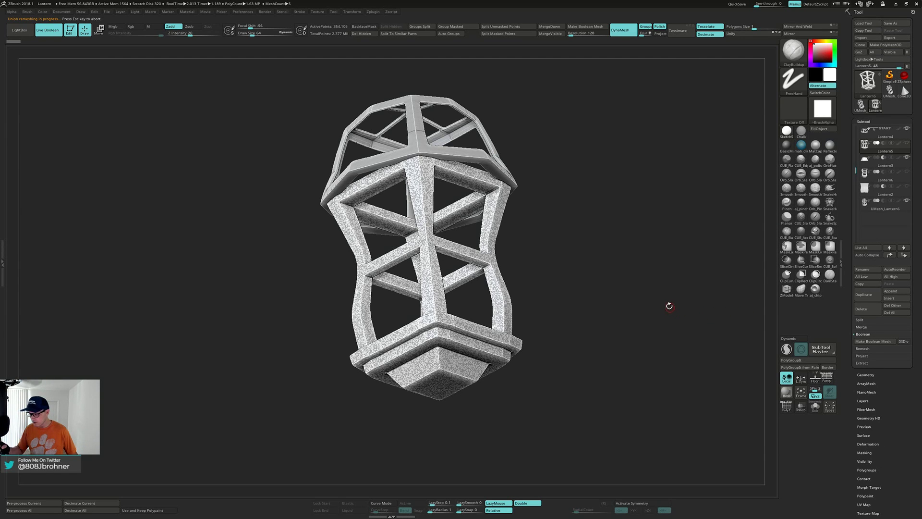
# Step: Isolate the body frame Lantern5 with Solo and examine it from below, above and the front
pyautogui.moveTo(669, 307); pyautogui.dragTo(681, 308)
pyautogui.click(815, 407)
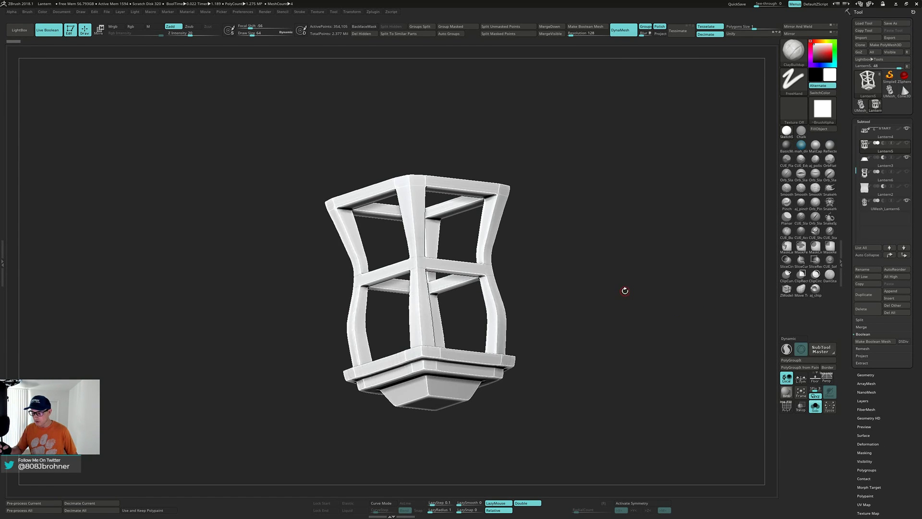
pyautogui.moveTo(625, 290); pyautogui.dragTo(632, 309)
pyautogui.moveTo(907, 205)
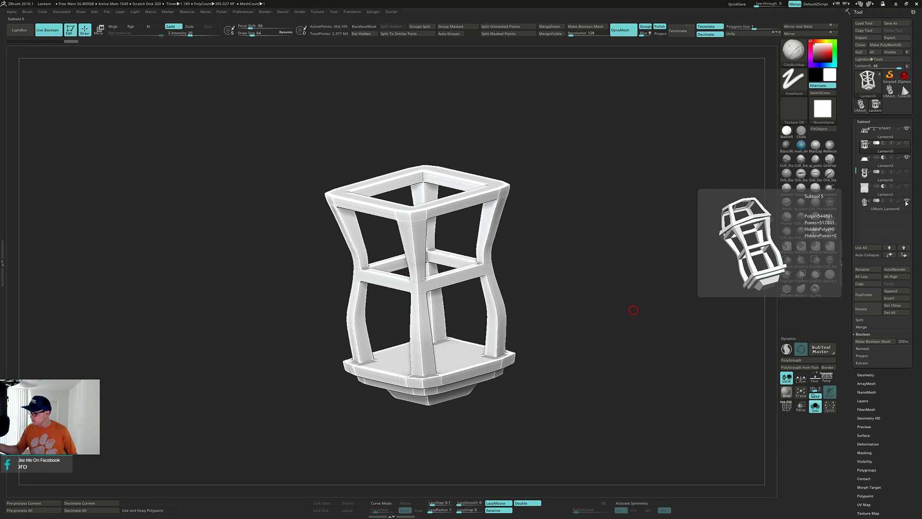
pyautogui.hotkey('alt', 's')
pyautogui.hotkey('alt', 's')
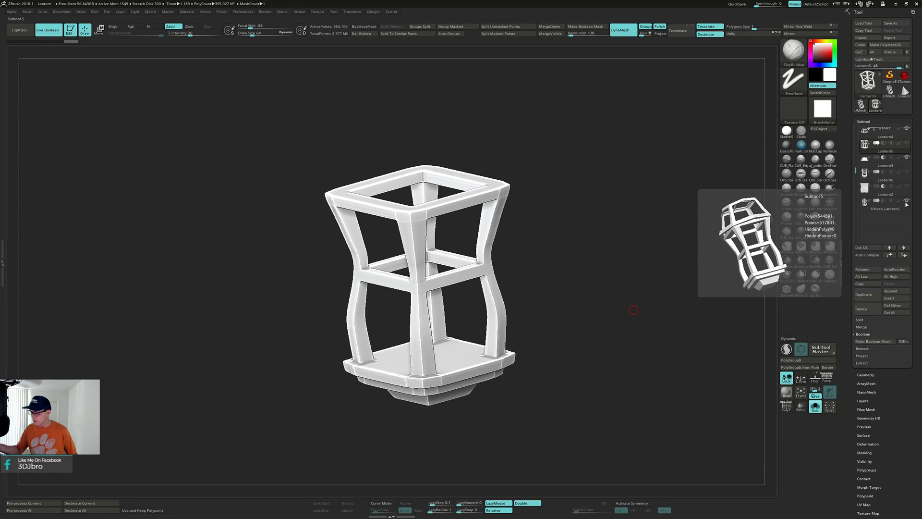
pyautogui.moveTo(647, 318); pyautogui.dragTo(638, 304)
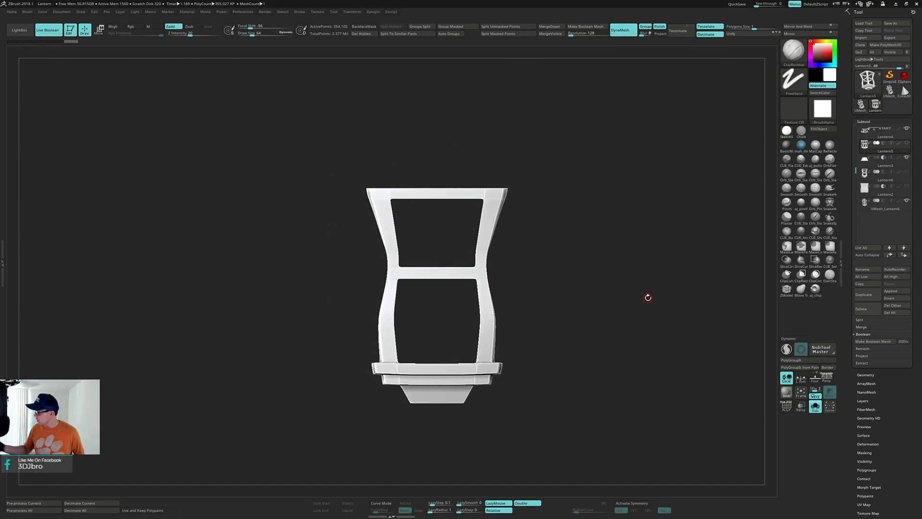
# Step: Delete the appended UMesh_Lantern6 subtool from the lantern
pyautogui.click(903, 208)
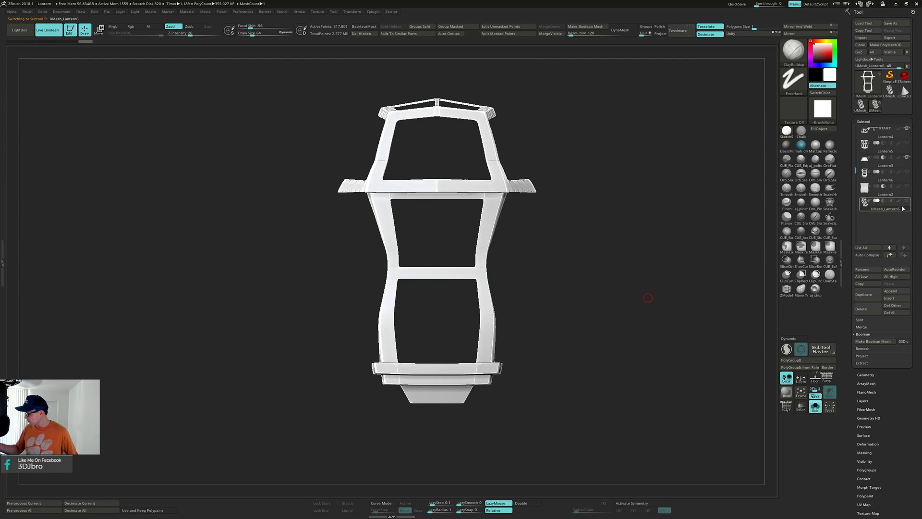
pyautogui.click(863, 309)
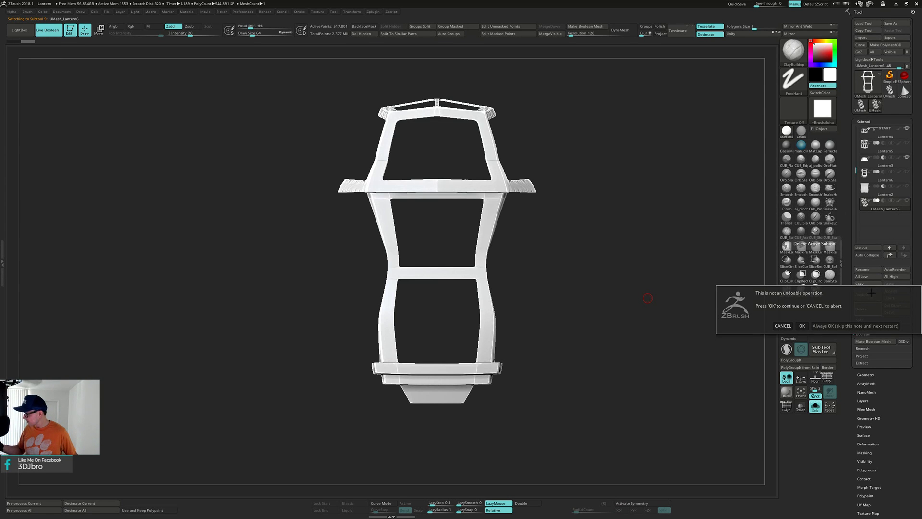
pyautogui.click(802, 325)
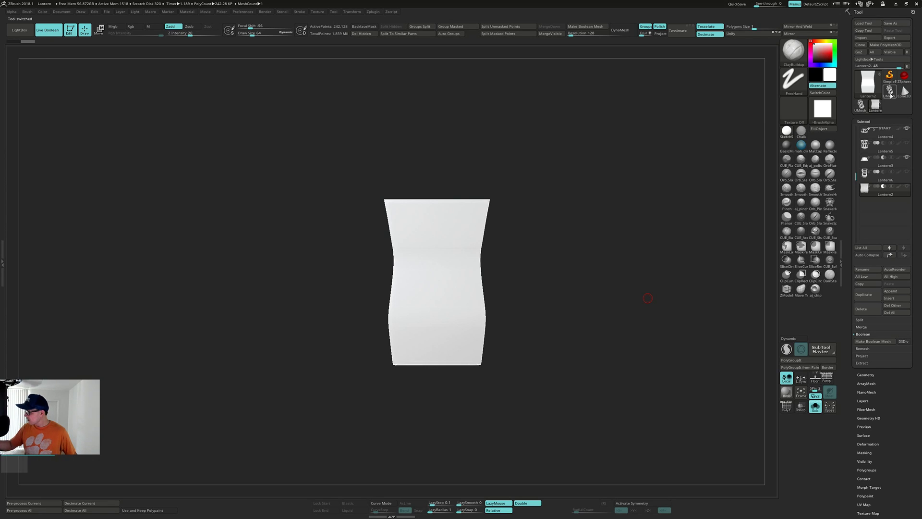
# Step: Switch to the boolean result UMesh_Lantern4, examine its polygroups with the polyframe displayed and hide the polyframe again
pyautogui.click(889, 91)
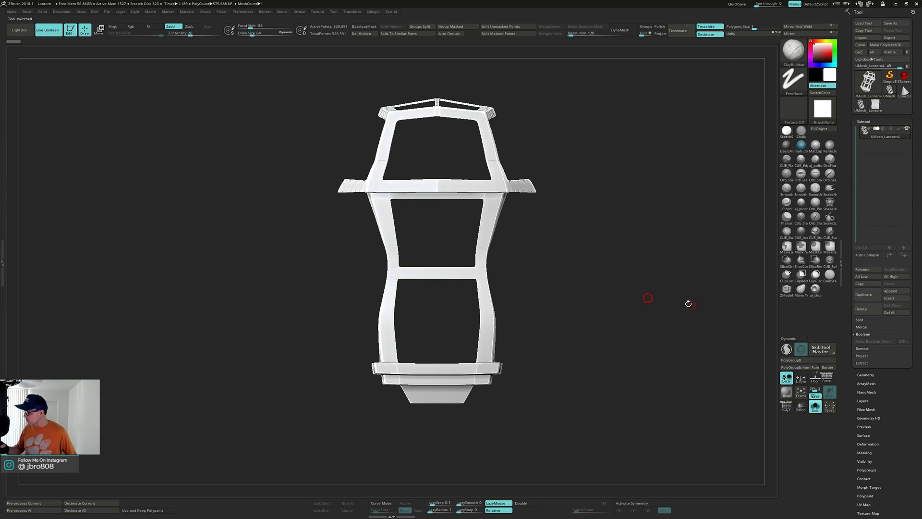
pyautogui.hotkey('shift', 'f')
pyautogui.moveTo(636, 298); pyautogui.dragTo(653, 265)
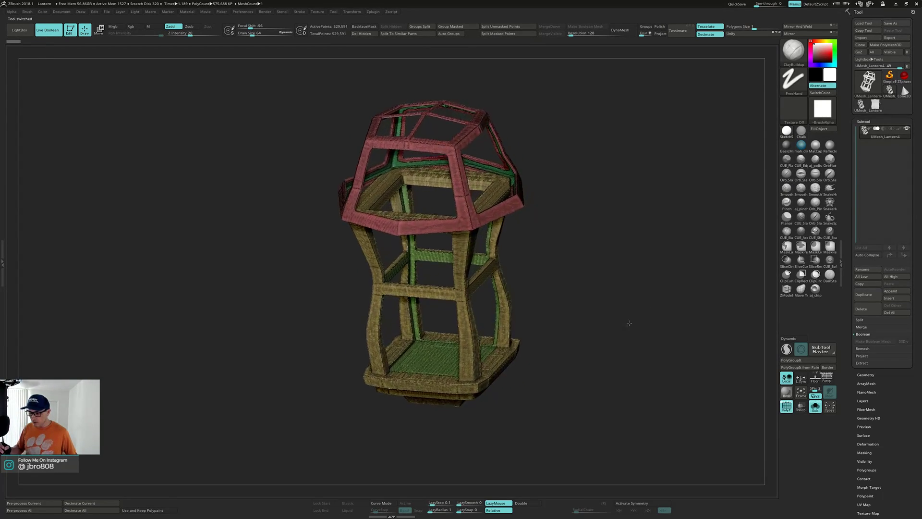
pyautogui.moveTo(629, 323); pyautogui.dragTo(638, 288)
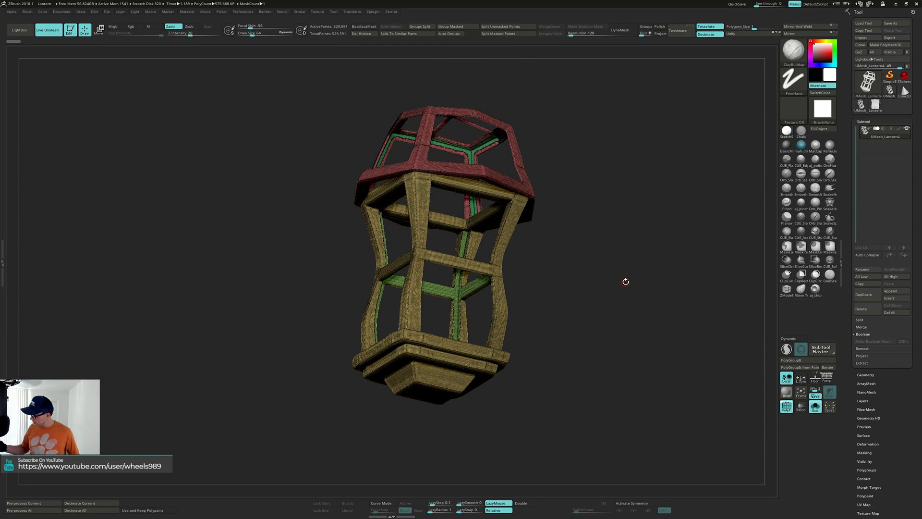
pyautogui.moveTo(650, 366)
pyautogui.keyDown('shift'); pyautogui.mouseDown()
pyautogui.moveTo(646, 379)
pyautogui.moveTo(640, 363)
pyautogui.moveTo(650, 363)
pyautogui.mouseUp(); pyautogui.keyUp('shift')
pyautogui.hotkey('shift', 'f')
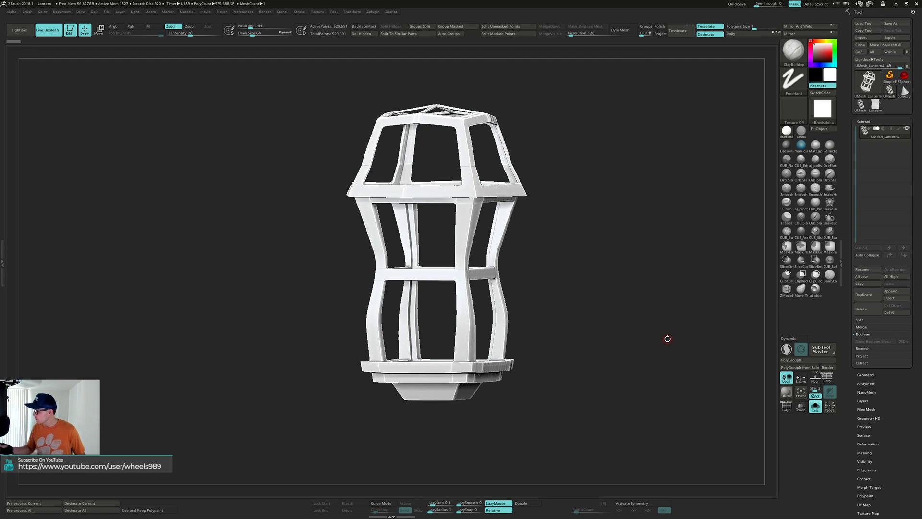
# Step: Return to the original multi-subtool lantern with Solo off and hide its roof frame Lantern4 and roof cutter Lantern3
pyautogui.click(876, 105)
pyautogui.moveTo(668, 326); pyautogui.dragTo(672, 325)
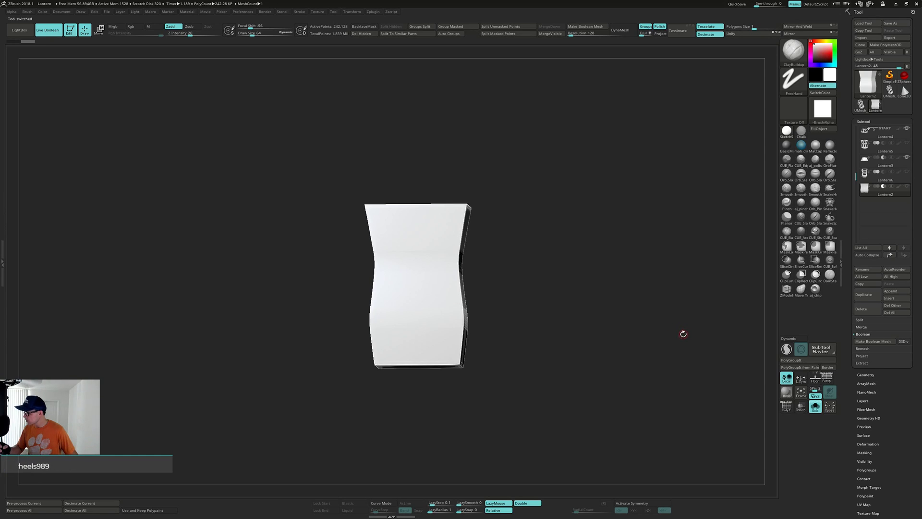
pyautogui.hotkey('alt', 's')
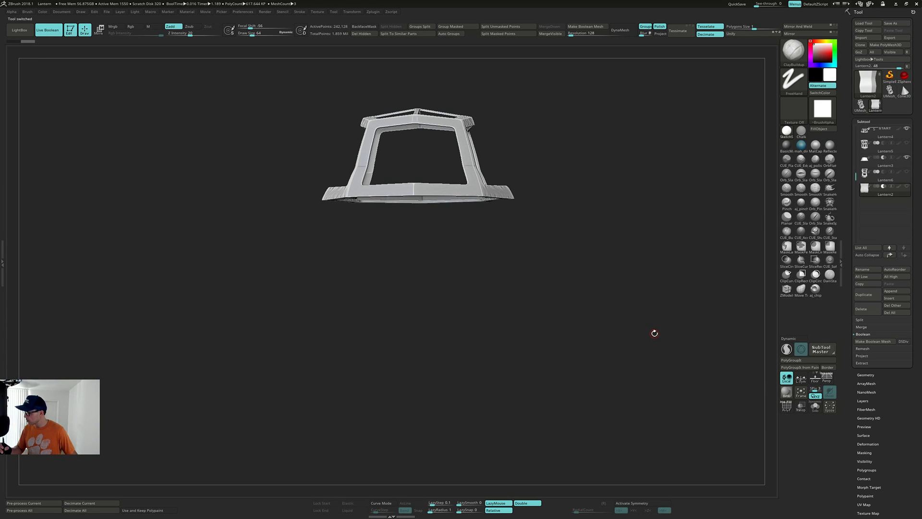
pyautogui.moveTo(909, 145)
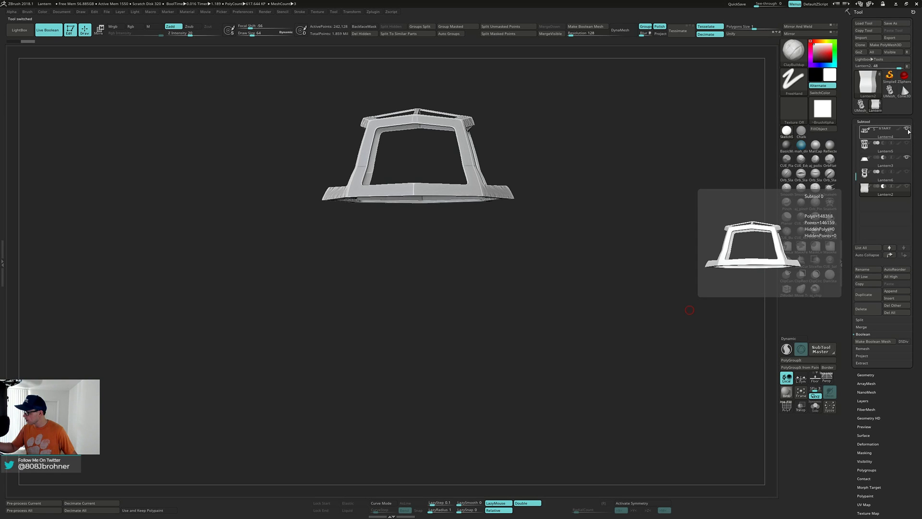
pyautogui.click(909, 130)
pyautogui.click(908, 158)
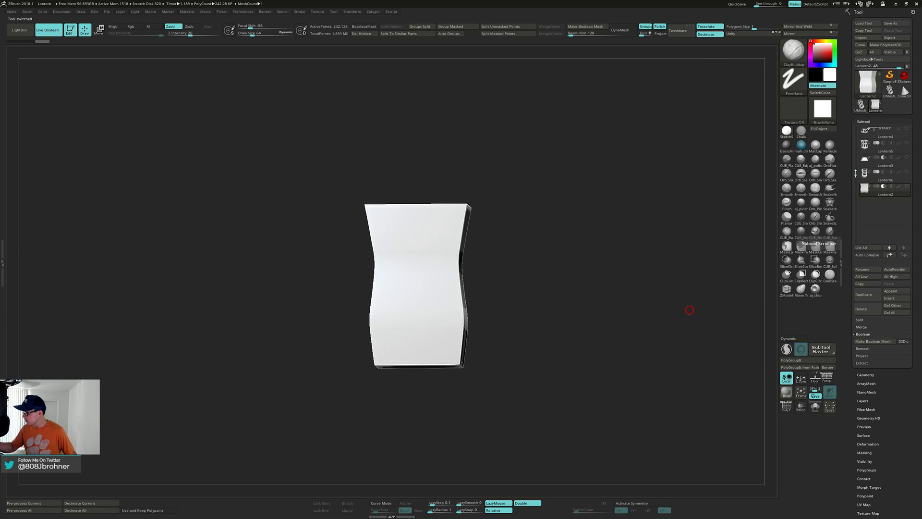
# Step: Insert the UMesh_Lantern5 boolean result mesh into the subtool list directly below Lantern1
pyautogui.moveTo(855, 178); pyautogui.dragTo(852, 126)
pyautogui.moveTo(900, 172)
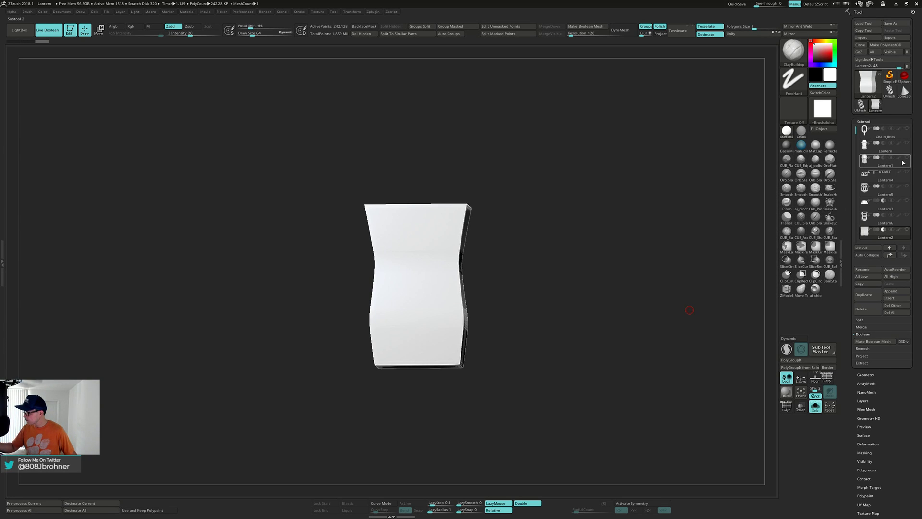
pyautogui.click(903, 162)
pyautogui.moveTo(595, 290)
pyautogui.mouseDown()
pyautogui.moveTo(608, 288)
pyautogui.moveTo(597, 292)
pyautogui.mouseUp()
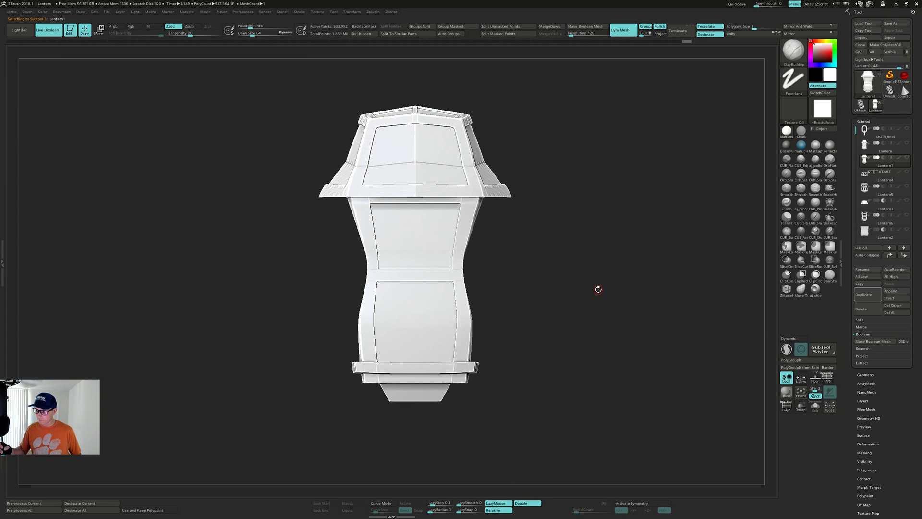
pyautogui.hotkey('shift', 'f')
pyautogui.hotkey('shift', 'f')
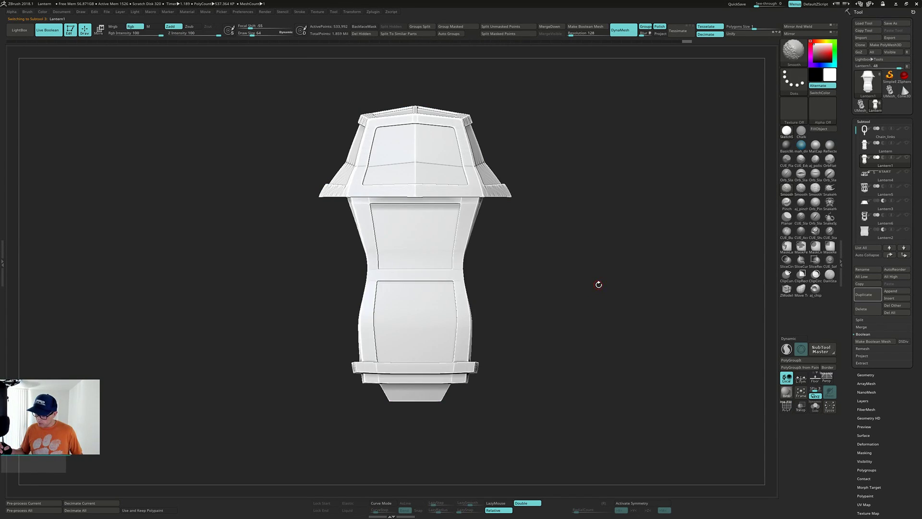
pyautogui.moveTo(597, 284); pyautogui.dragTo(604, 272)
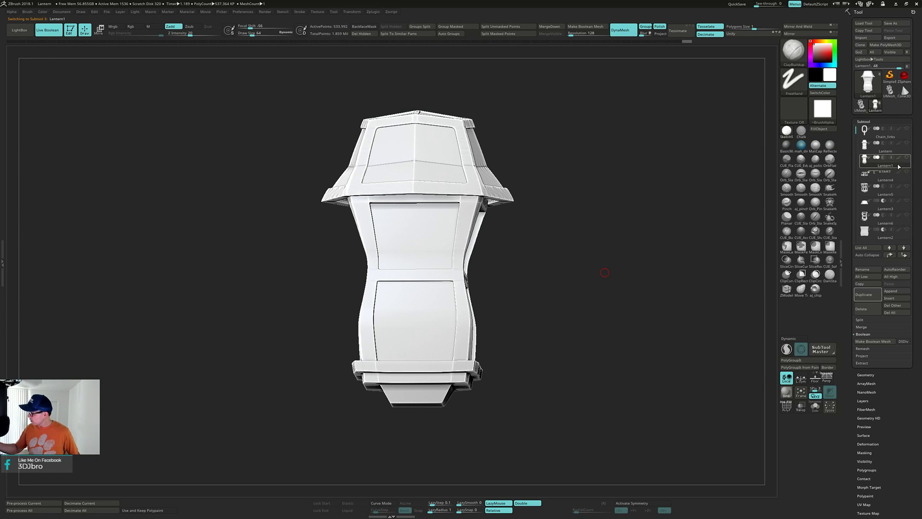
pyautogui.click(895, 298)
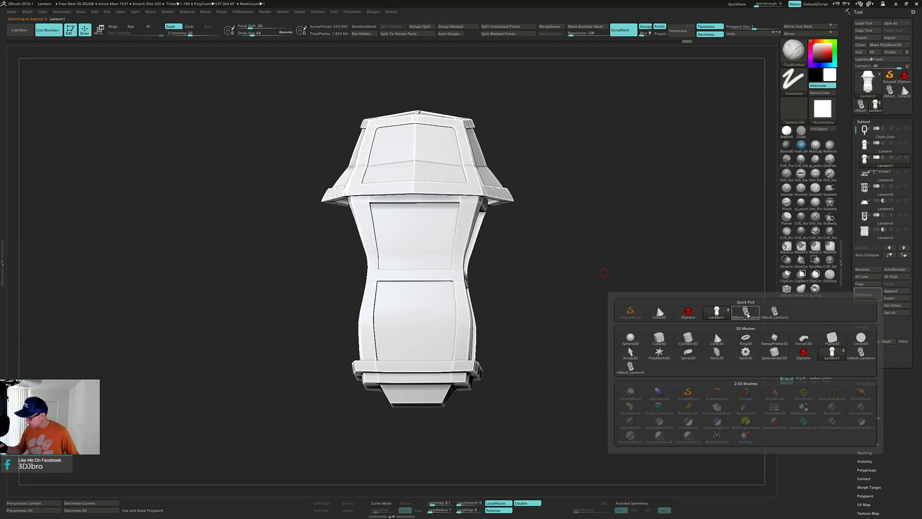
pyautogui.click(750, 315)
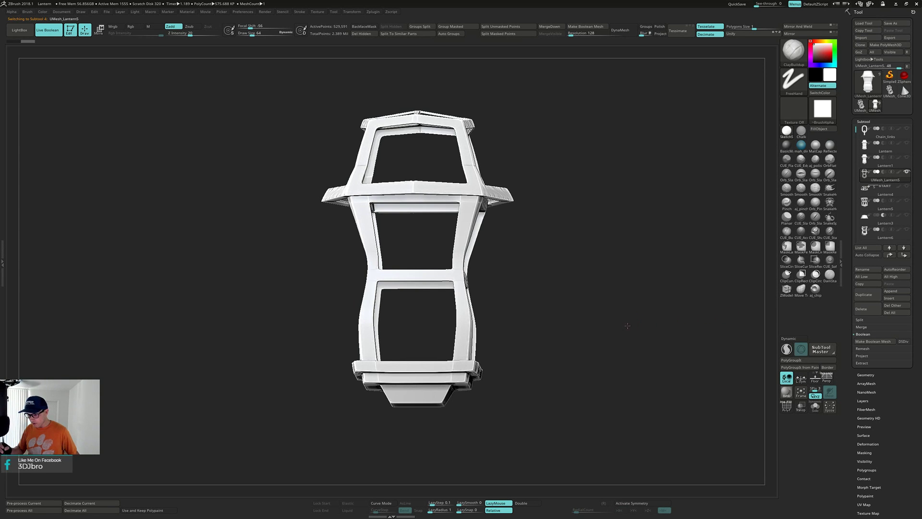
pyautogui.moveTo(629, 336)
pyautogui.mouseDown()
pyautogui.moveTo(639, 336)
pyautogui.moveTo(637, 322)
pyautogui.moveTo(624, 296)
pyautogui.moveTo(603, 288)
pyautogui.moveTo(611, 303)
pyautogui.moveTo(602, 314)
pyautogui.mouseUp()
pyautogui.hotkey('shift', 'f')
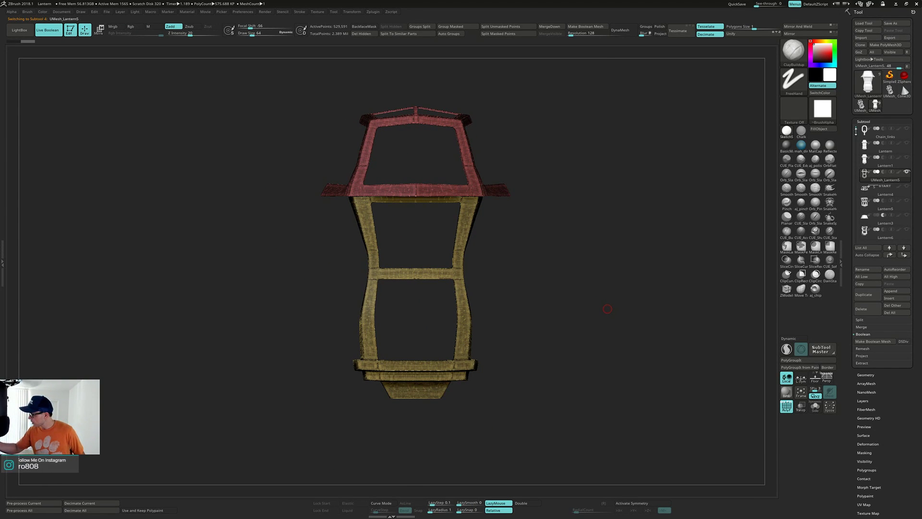
# Step: Switch the Lantern2 subtool to additive boolean mode and turn off Live Boolean
pyautogui.scroll(-2, 856, 131)
pyautogui.click(883, 221)
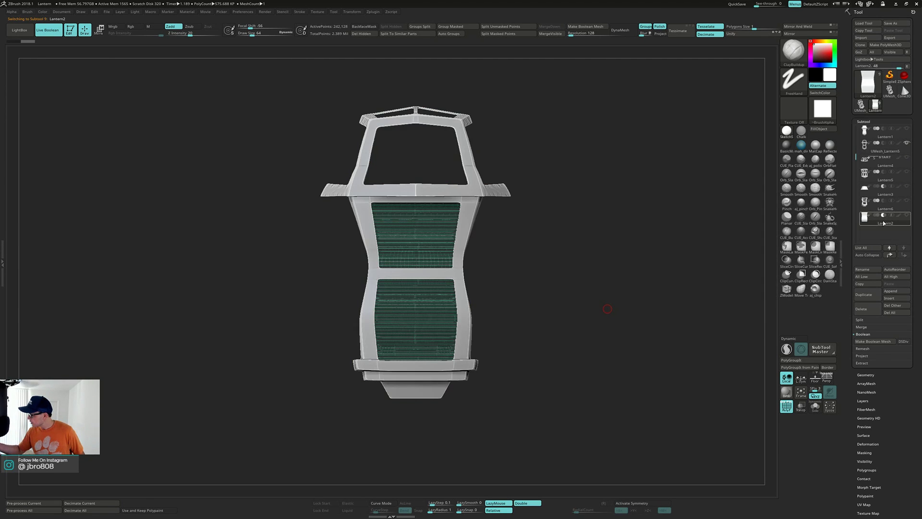
pyautogui.moveTo(881, 220)
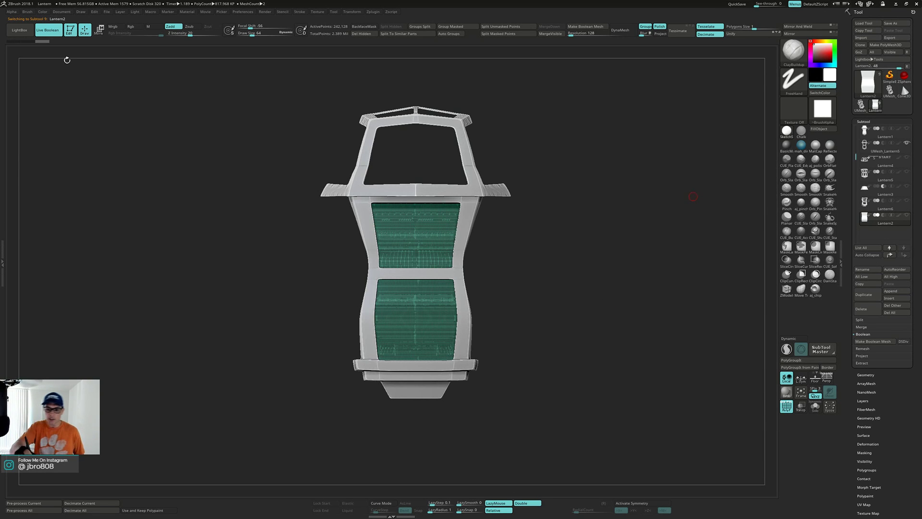
pyautogui.click(52, 31)
pyautogui.moveTo(627, 314); pyautogui.dragTo(629, 314)
# Step: Reorder the Lantern2 subtool so it sits directly below Lantern1
pyautogui.click(889, 255)
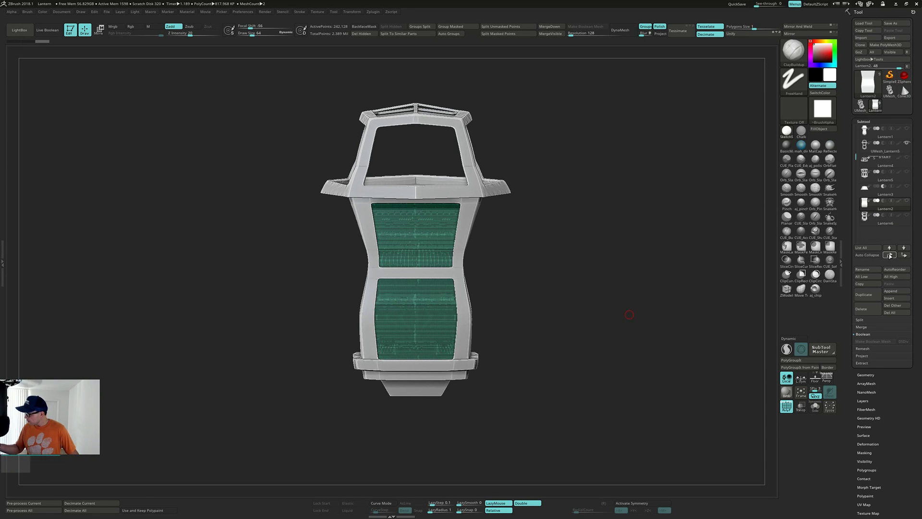
pyautogui.click(889, 255)
pyautogui.click(890, 255)
pyautogui.click(890, 255)
pyautogui.click(890, 255)
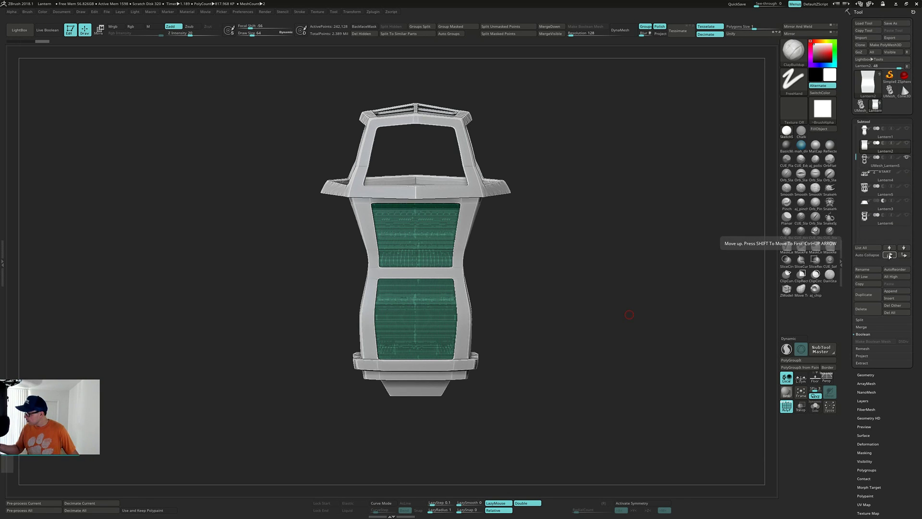
# Step: Rename the Lantern2 subtool to Glass
pyautogui.moveTo(886, 151)
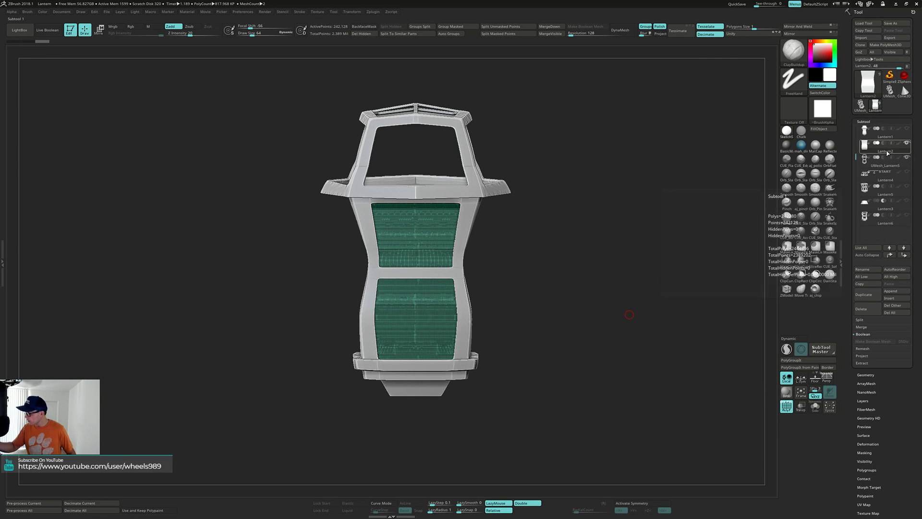
pyautogui.click(869, 269)
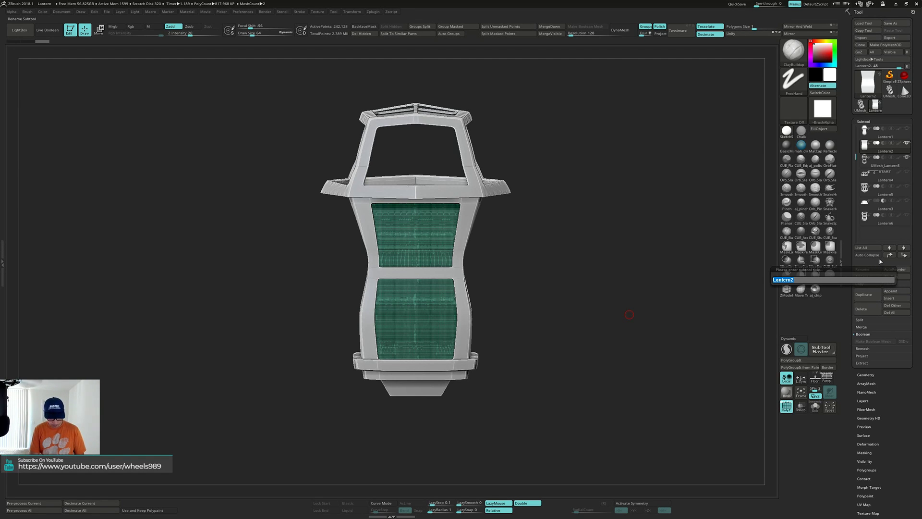
pyautogui.press('BackSpace')
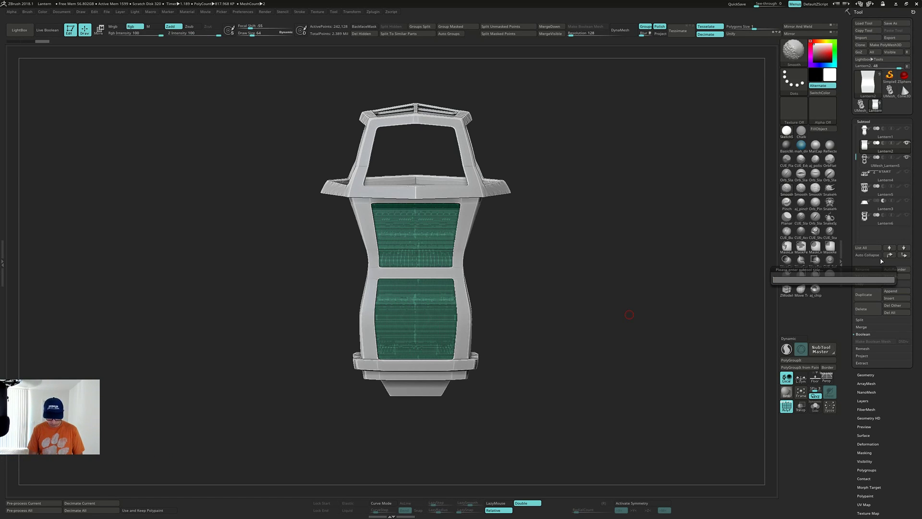
pyautogui.write('Gla')
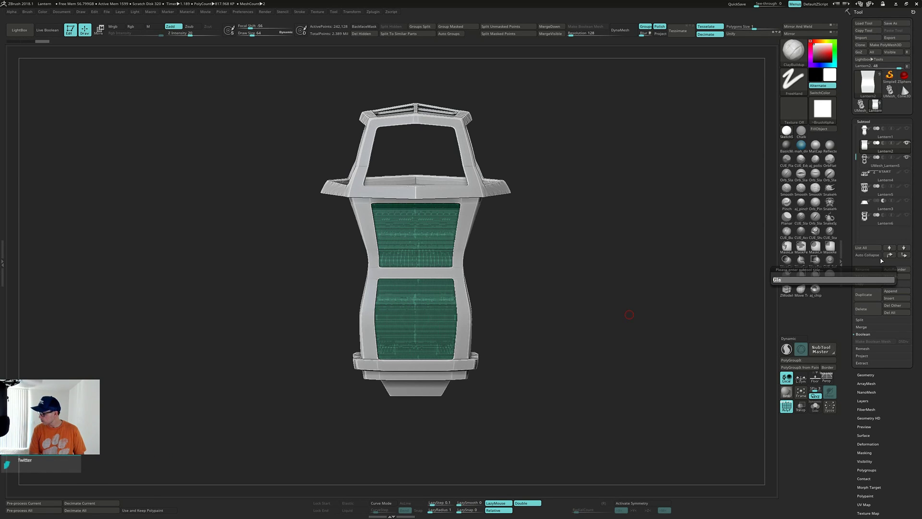
pyautogui.write('ss')
pyautogui.press('Return')
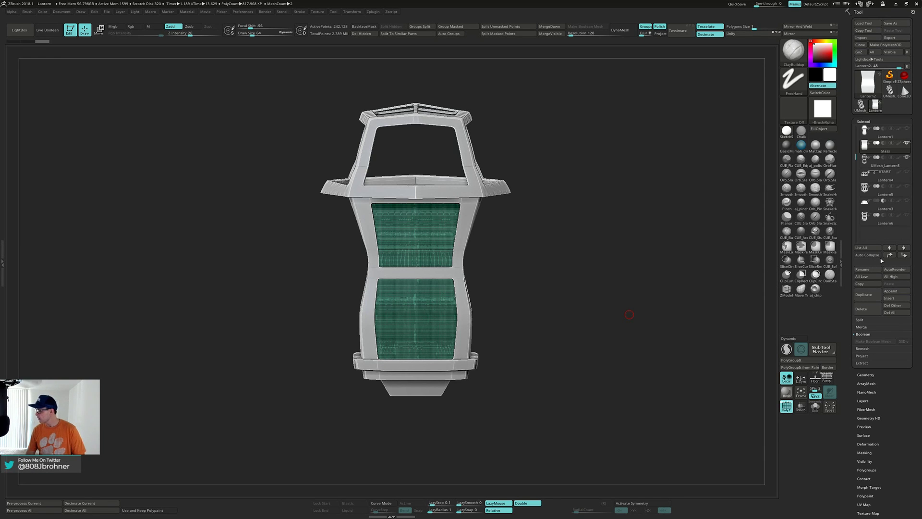
# Step: Rename the UMesh_Lantern5 subtool to Frame
pyautogui.click(879, 166)
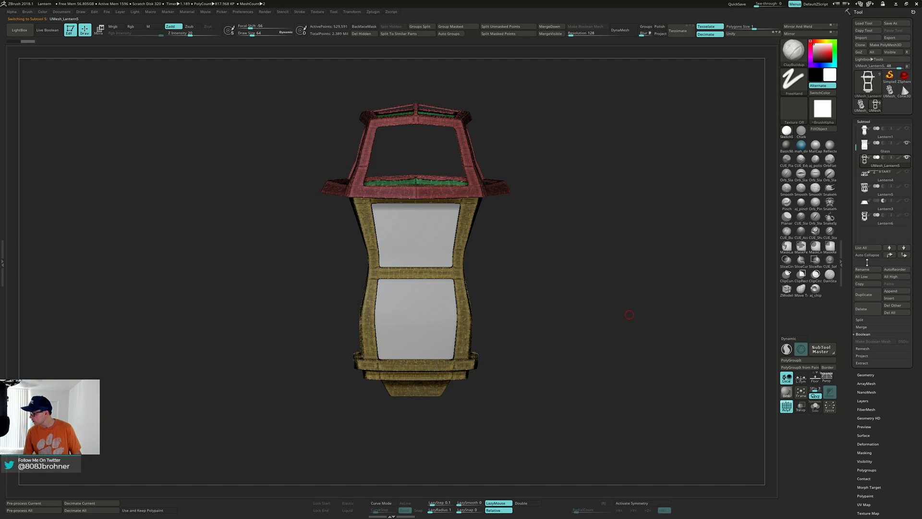
pyautogui.click(863, 268)
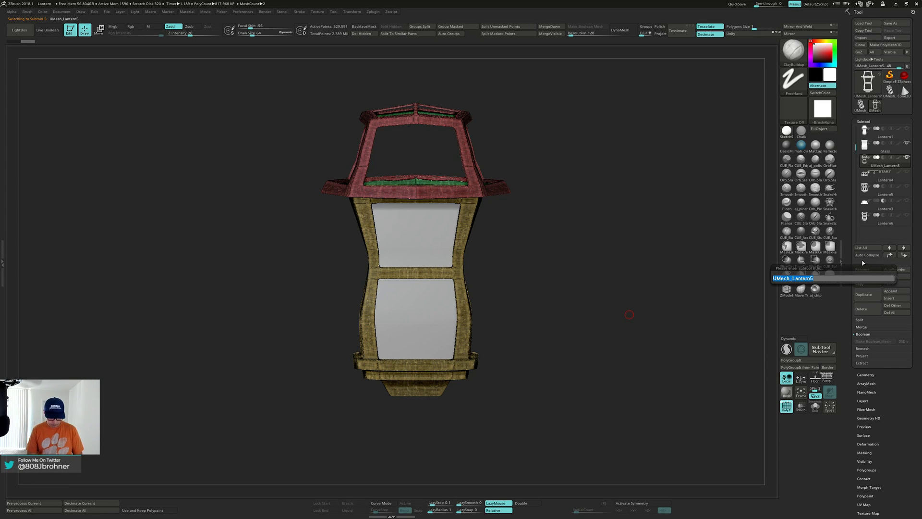
pyautogui.write('Frame')
pyautogui.press('Return')
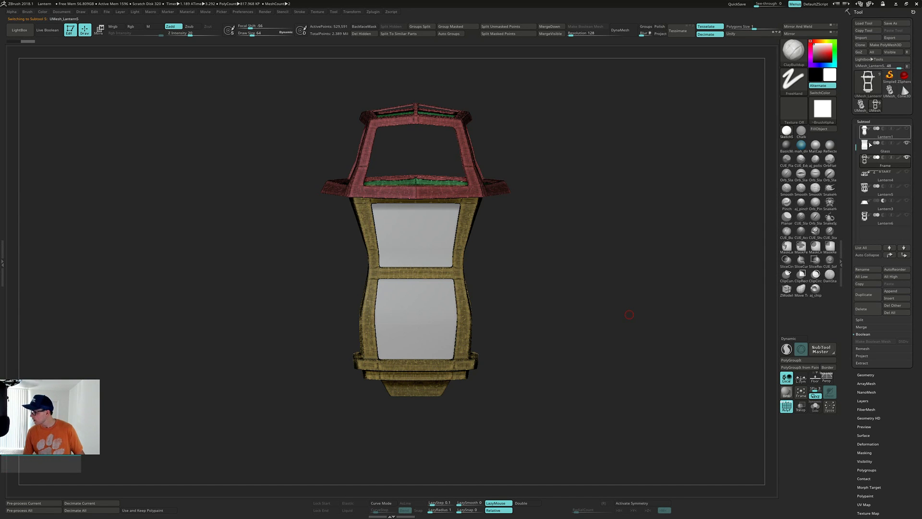
# Step: Reorder the Lantern3 subtool so it sits directly below Frame
pyautogui.click(878, 206)
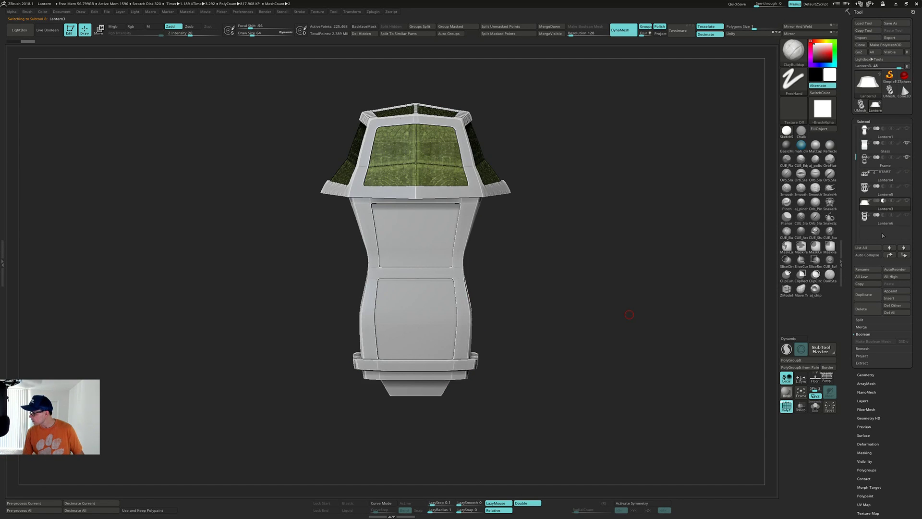
pyautogui.click(890, 255)
pyautogui.click(889, 255)
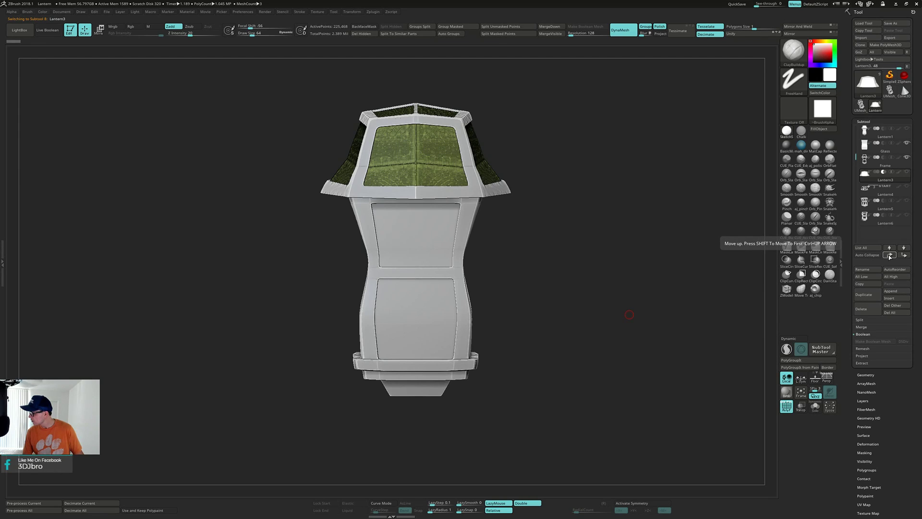
# Step: Rename the Lantern3 subtool to Top_glass
pyautogui.click(868, 270)
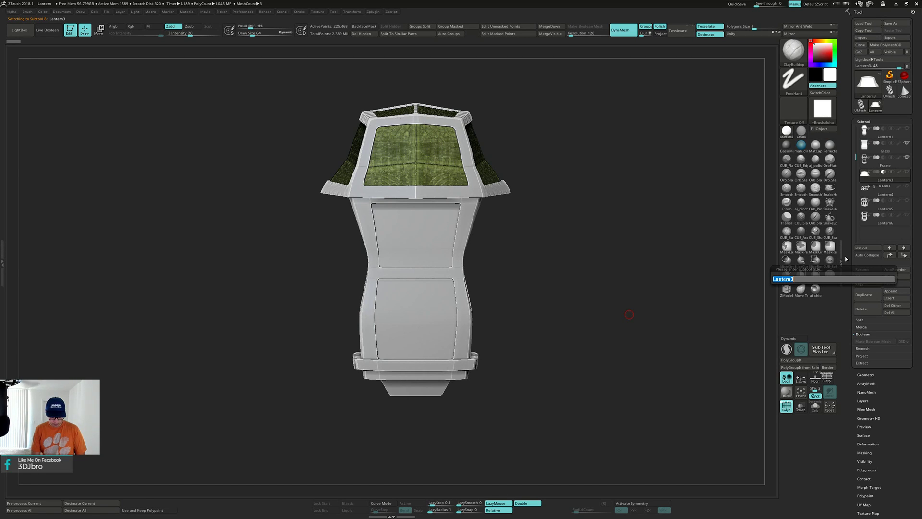
pyautogui.write('Top')
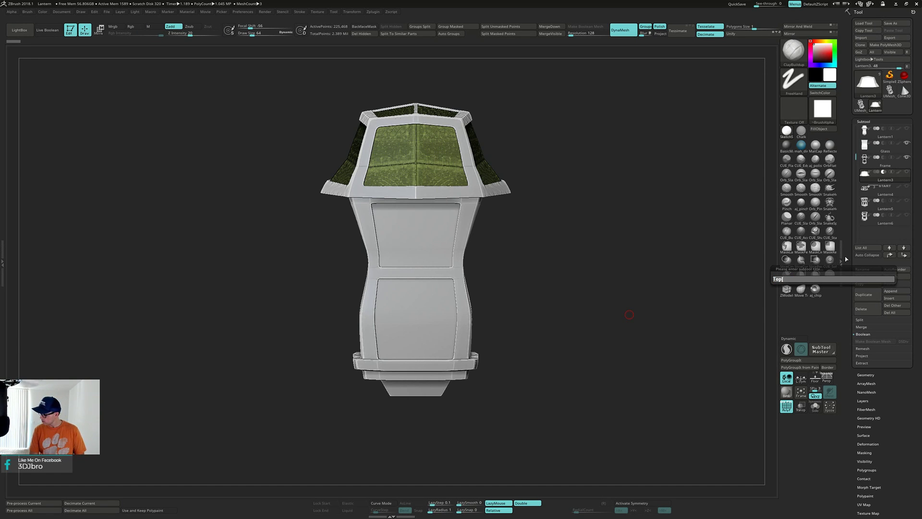
pyautogui.write('_gla')
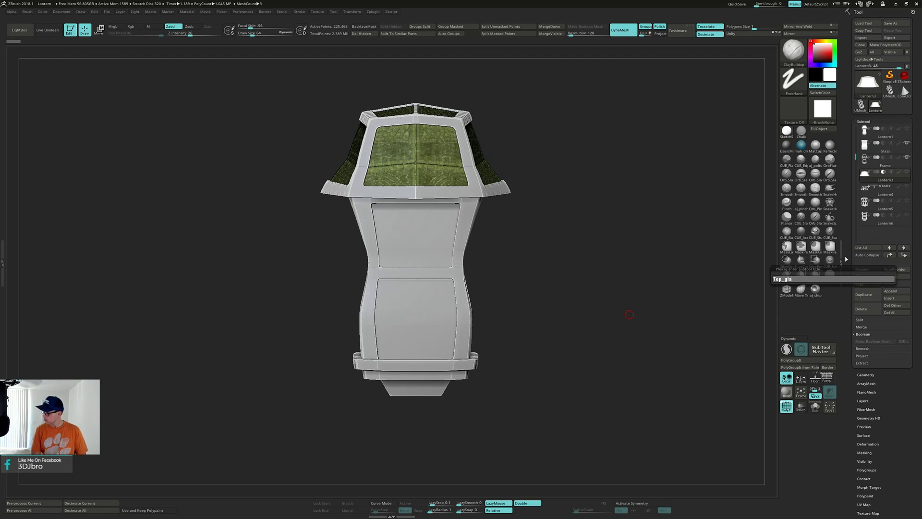
pyautogui.write('ss')
pyautogui.press('Return')
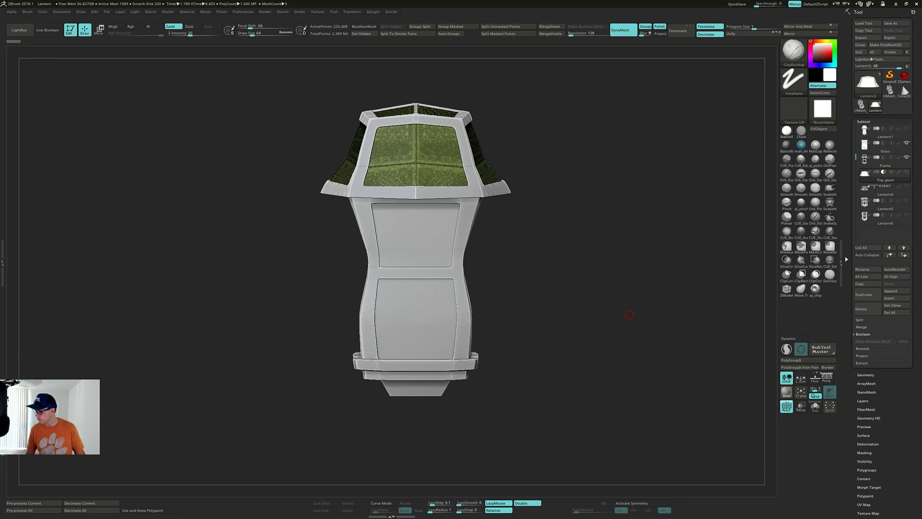
# Step: Hide the polyframe and examine the assembled lantern's glass and frame from several angles
pyautogui.moveTo(864, 189)
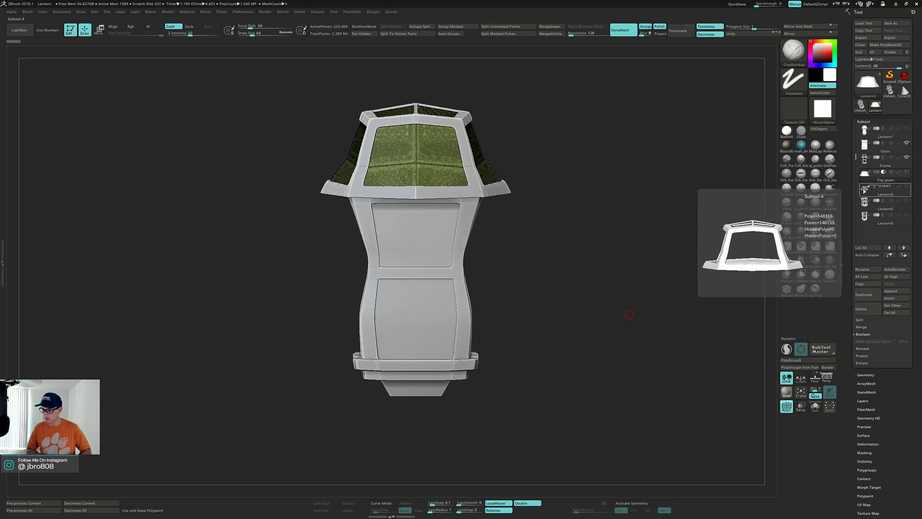
pyautogui.moveTo(532, 291); pyautogui.dragTo(563, 310)
pyautogui.hotkey('shift', 'f')
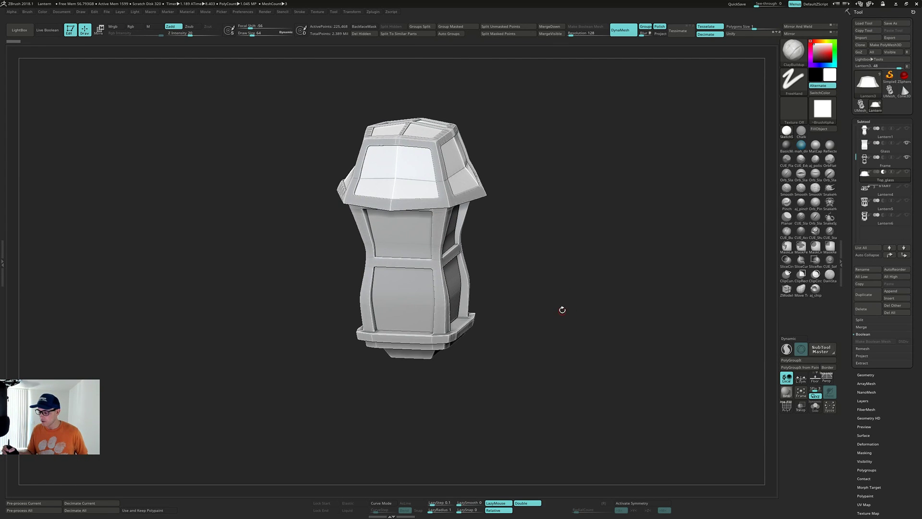
pyautogui.hotkey('shift', 'f')
pyautogui.hotkey('shift', 'f')
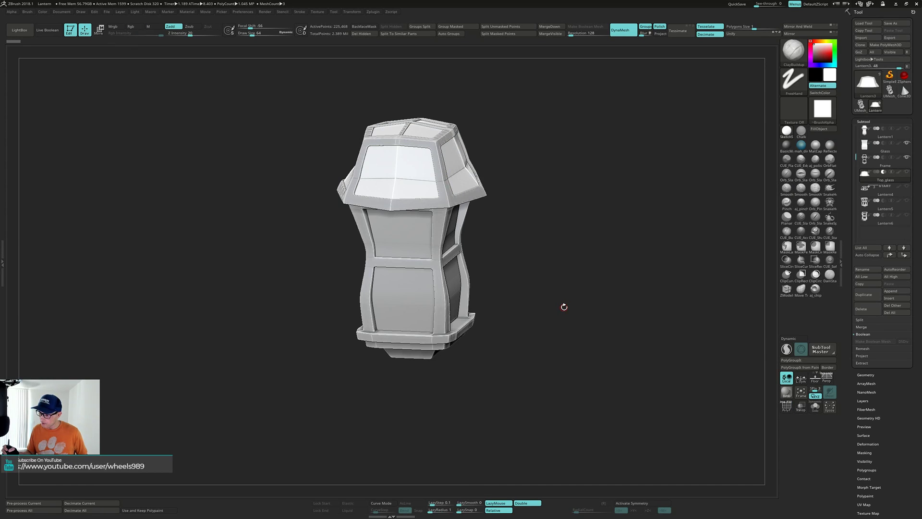
pyautogui.moveTo(565, 305)
pyautogui.keyDown('shift'); pyautogui.mouseDown()
pyautogui.moveTo(570, 284)
pyautogui.moveTo(571, 307)
pyautogui.moveTo(567, 292)
pyautogui.moveTo(580, 306)
pyautogui.mouseUp(); pyautogui.keyUp('shift')
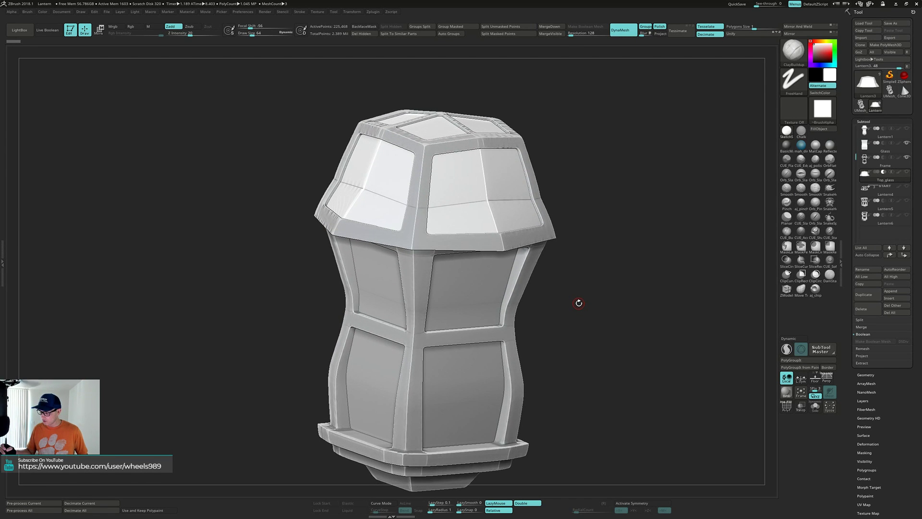
pyautogui.moveTo(580, 301); pyautogui.dragTo(577, 301)
# Step: Isolate the Top_glass subtool and enlarge the ClayBuildup brush's draw size
pyautogui.click(578, 299)
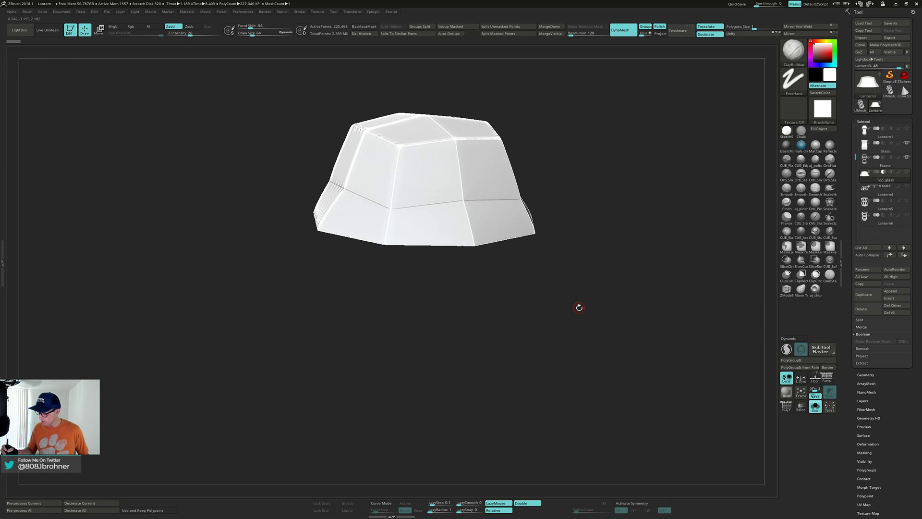
pyautogui.press('s')
pyautogui.moveTo(581, 310); pyautogui.dragTo(557, 302)
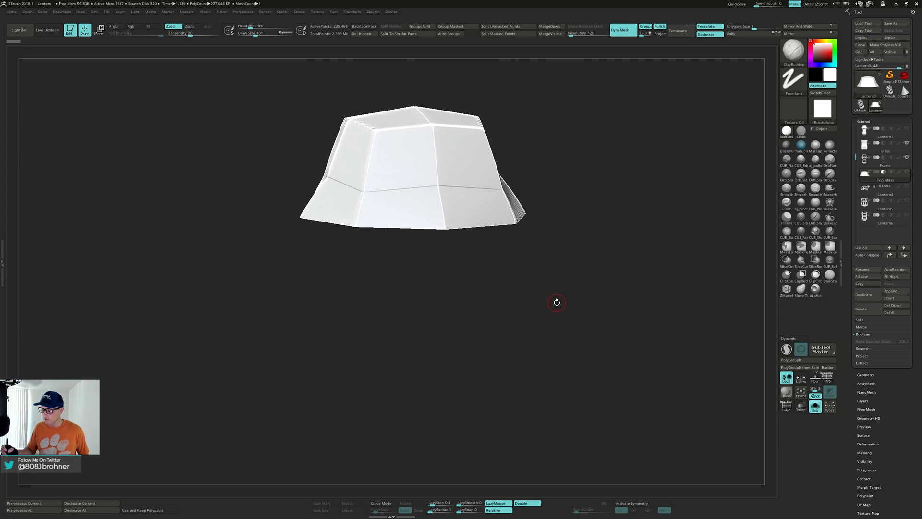
# Step: Activate symmetry on the X and Z axes for Top_glass and turn on local symmetry
pyautogui.press('shift')
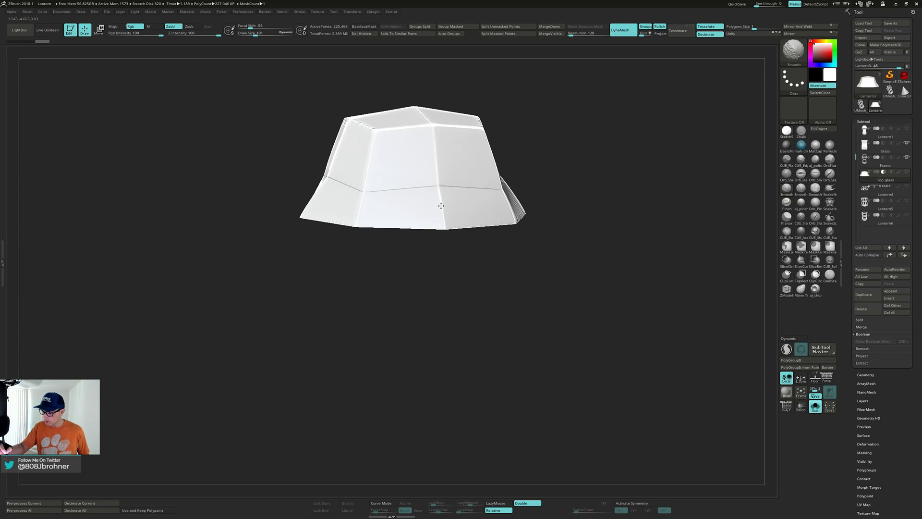
pyautogui.press('ctrl')
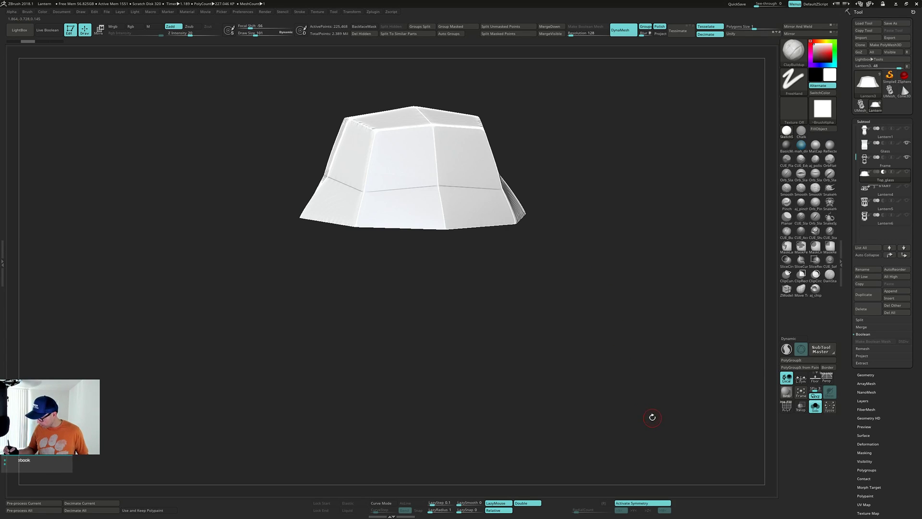
pyautogui.press('x')
pyautogui.click(648, 510)
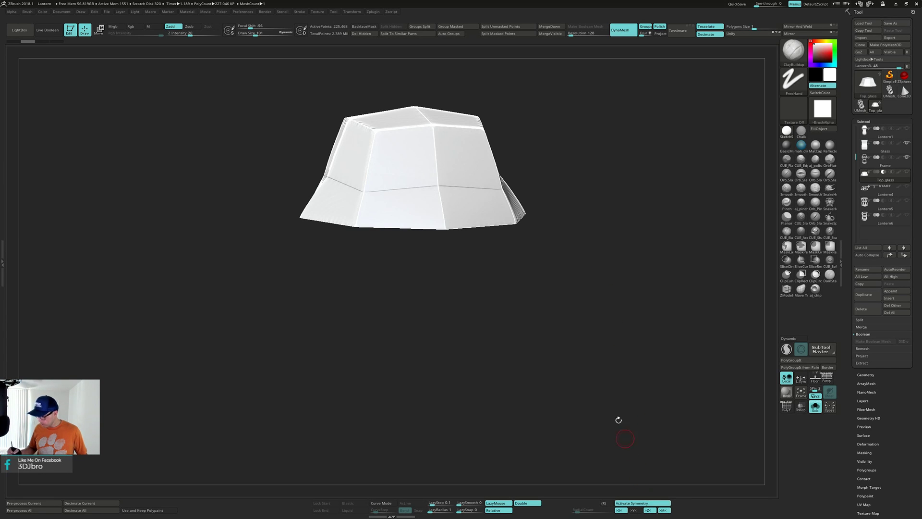
pyautogui.moveTo(618, 420)
pyautogui.mouseDown()
pyautogui.moveTo(601, 383)
pyautogui.moveTo(609, 383)
pyautogui.mouseUp()
pyautogui.click(802, 377)
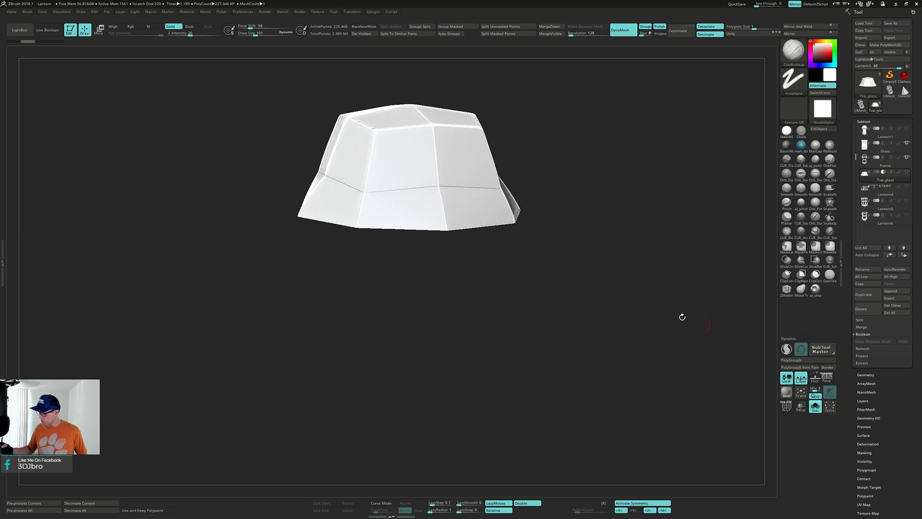
# Step: Change the isolated Top_glass subtool's white material to the blue-teal one
pyautogui.moveTo(441, 152); pyautogui.dragTo(442, 189, button='right')
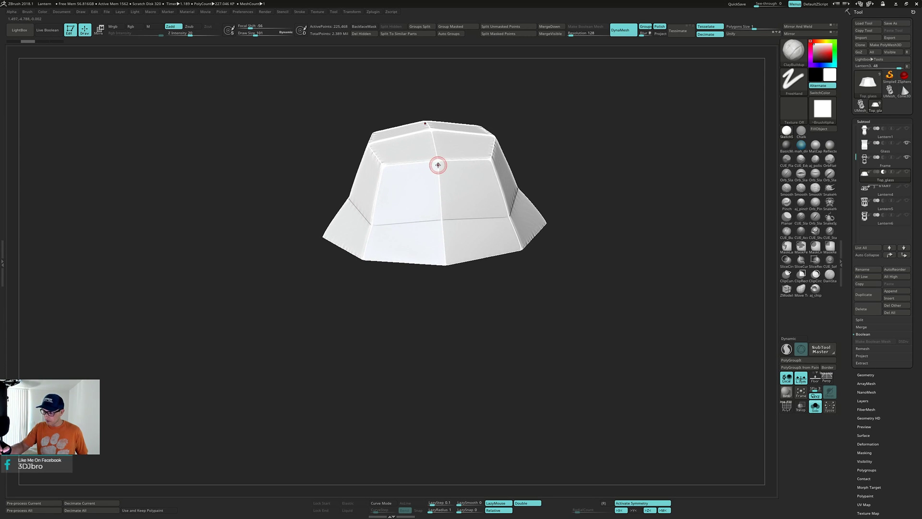
pyautogui.press('shift')
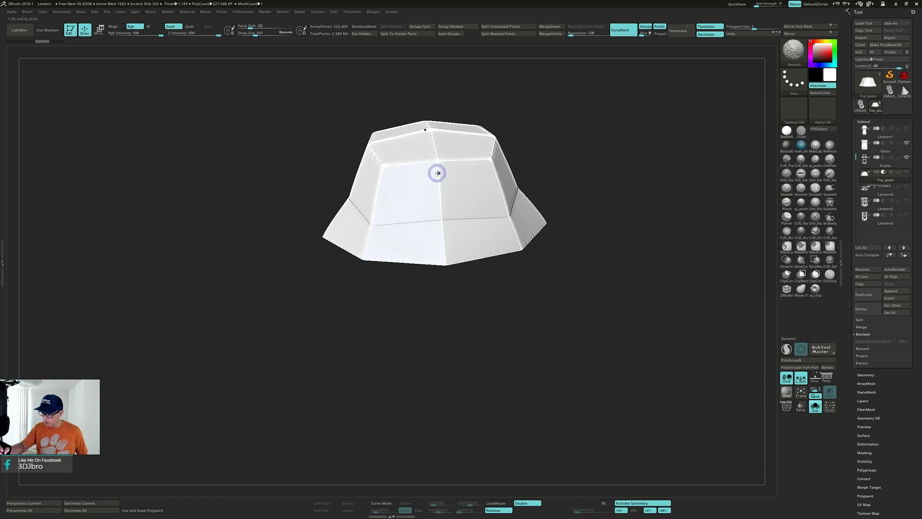
pyautogui.click(799, 147)
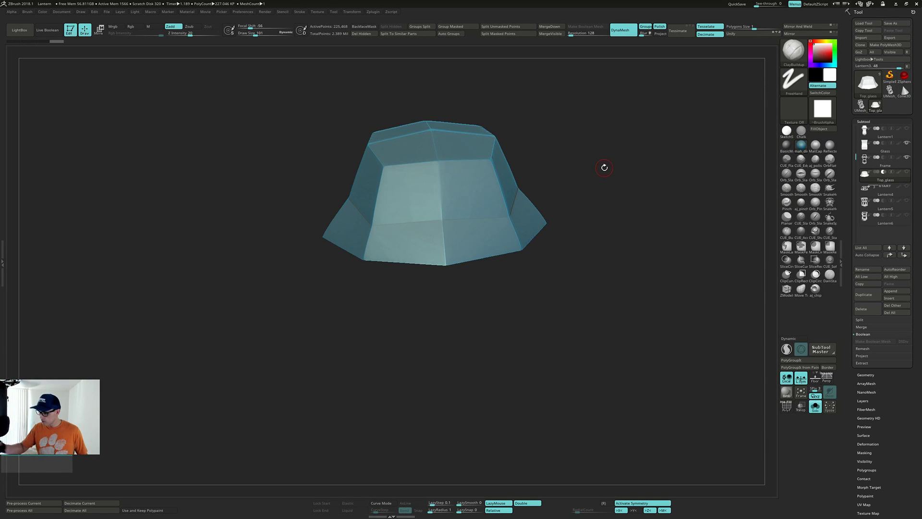
# Step: Smooth the centre crease and lower bend of the isolated Top_glass panes with the Smooth brush
pyautogui.press('shift')
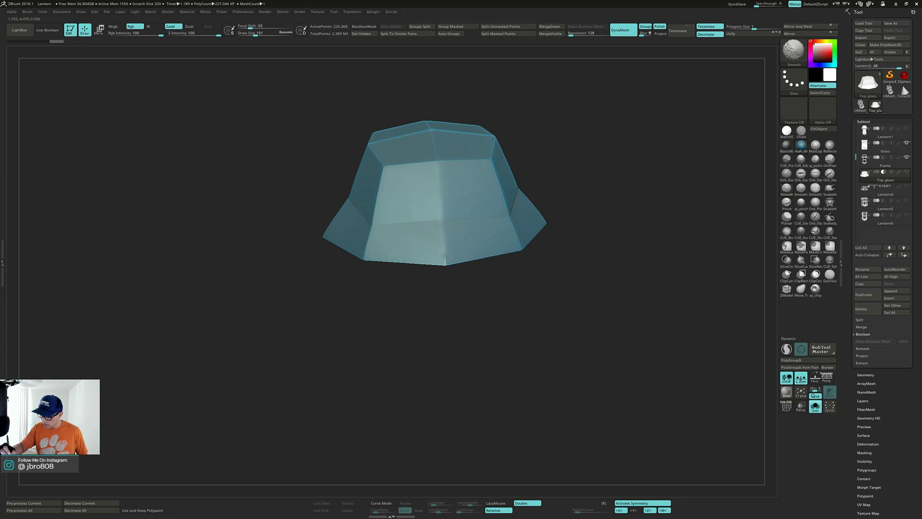
pyautogui.keyDown('shift'); pyautogui.moveTo(444, 256); pyautogui.dragTo(444, 250); pyautogui.keyUp('shift')
pyautogui.moveTo(442, 212)
pyautogui.mouseDown(button='right')
pyautogui.moveTo(432, 188)
pyautogui.moveTo(439, 171)
pyautogui.mouseUp(button='right')
pyautogui.press('shift')
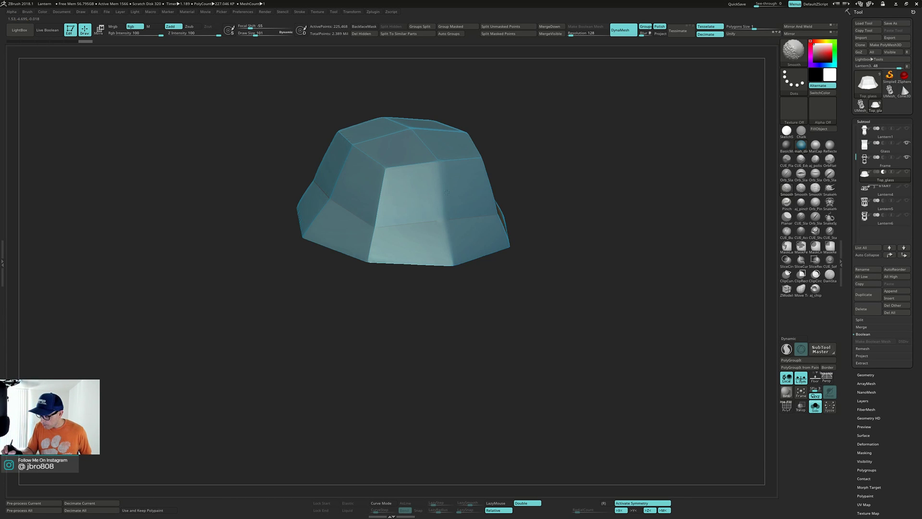
pyautogui.keyDown('shift'); pyautogui.moveTo(452, 200); pyautogui.dragTo(447, 208); pyautogui.keyUp('shift')
pyautogui.moveTo(446, 208)
pyautogui.mouseDown(button='right')
pyautogui.moveTo(441, 222)
pyautogui.moveTo(421, 227)
pyautogui.mouseUp(button='right')
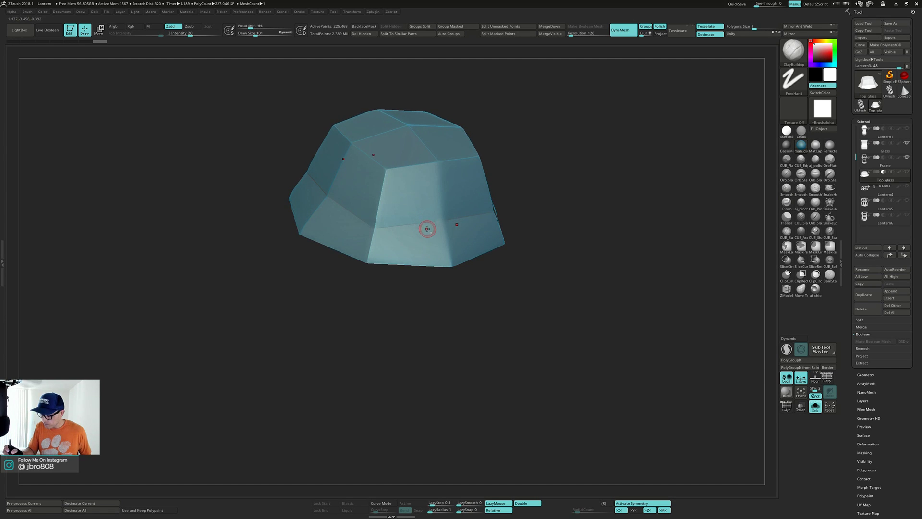
# Step: Show all lantern subtools again and smooth the centre crease of the top glass's front pane inside the frame
pyautogui.hotkey('alt', 's')
pyautogui.moveTo(465, 272); pyautogui.dragTo(433, 253, button='right')
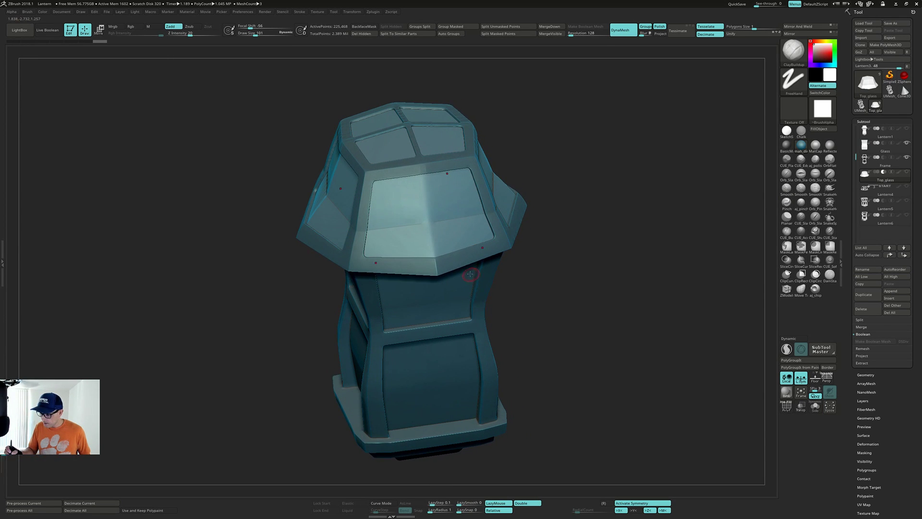
pyautogui.keyDown('shift'); pyautogui.moveTo(376, 229); pyautogui.dragTo(476, 213); pyautogui.keyUp('shift')
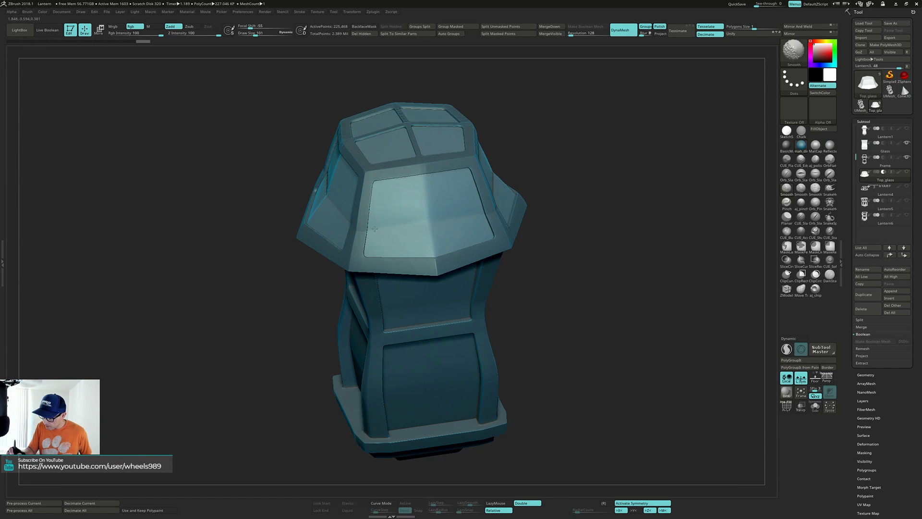
pyautogui.keyDown('shift'); pyautogui.moveTo(427, 210); pyautogui.dragTo(434, 210); pyautogui.keyUp('shift')
pyautogui.moveTo(437, 210); pyautogui.dragTo(385, 210, button='right')
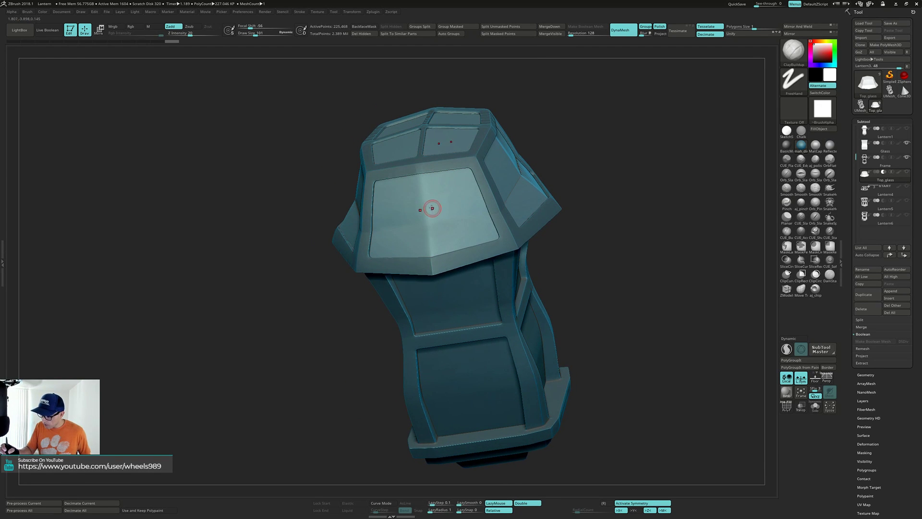
pyautogui.moveTo(429, 208)
pyautogui.keyDown('shift'); pyautogui.mouseDown()
pyautogui.moveTo(426, 216)
pyautogui.moveTo(476, 207)
pyautogui.moveTo(437, 223)
pyautogui.mouseUp(); pyautogui.keyUp('shift')
# Step: Smooth the creases across the top glass's neighbouring side panes and check them from several angles
pyautogui.moveTo(438, 222); pyautogui.dragTo(394, 228, button='right')
pyautogui.moveTo(514, 202); pyautogui.dragTo(508, 134, button='right')
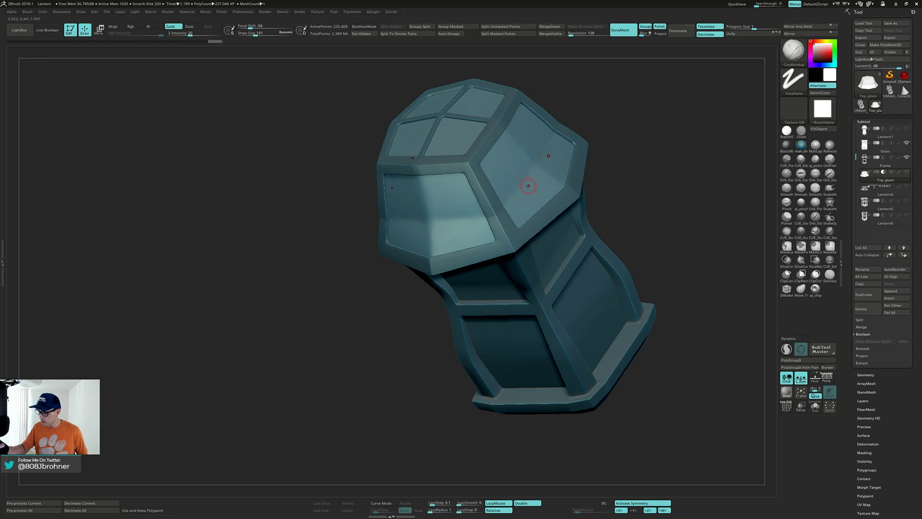
pyautogui.moveTo(527, 183)
pyautogui.mouseDown(button='right')
pyautogui.moveTo(539, 171)
pyautogui.moveTo(539, 186)
pyautogui.mouseUp(button='right')
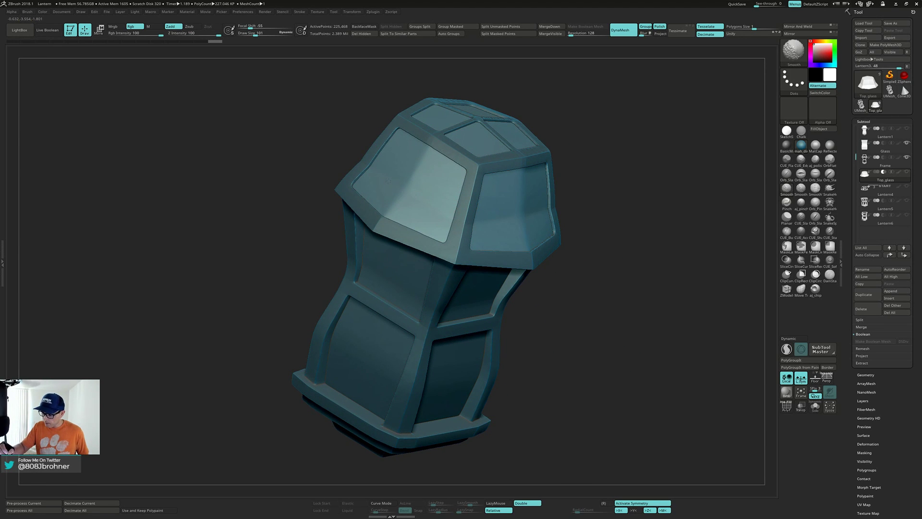
pyautogui.moveTo(420, 169); pyautogui.dragTo(387, 165, button='right')
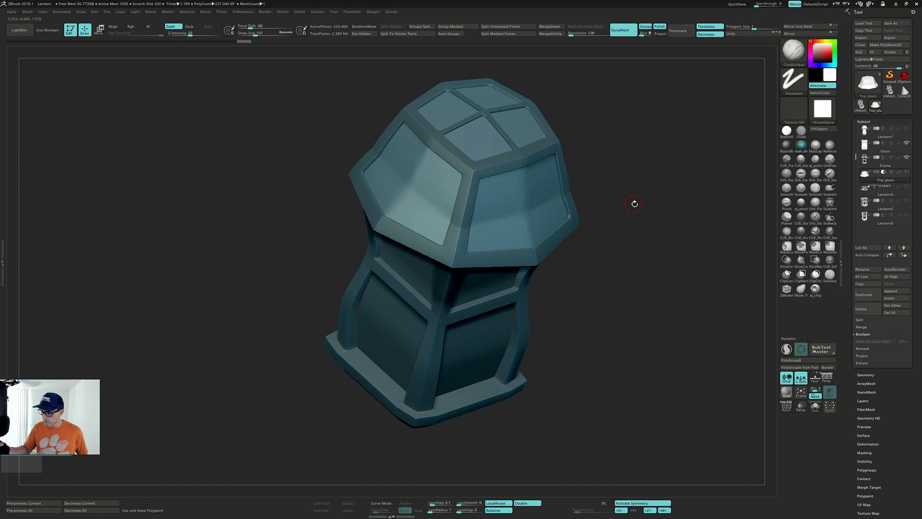
pyautogui.moveTo(634, 201); pyautogui.dragTo(622, 182, button='right')
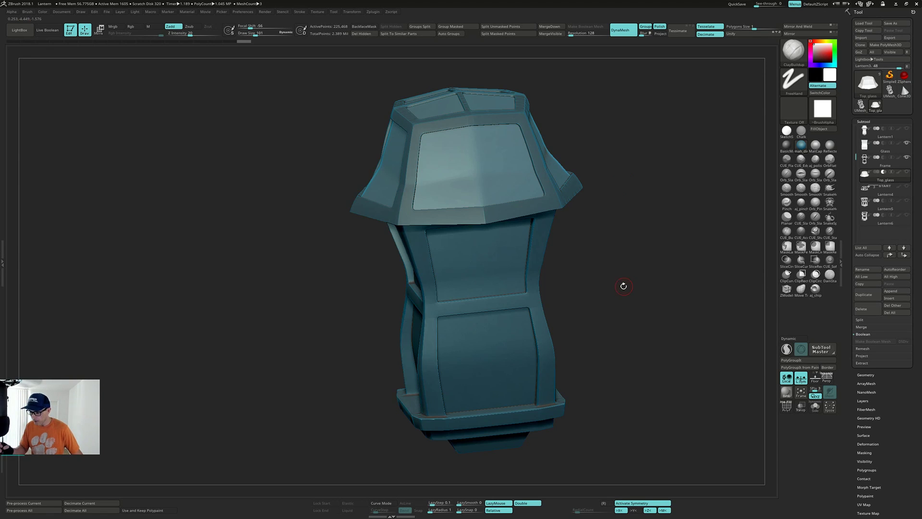
pyautogui.keyDown('shift'); pyautogui.moveTo(624, 286); pyautogui.dragTo(643, 295, button='right'); pyautogui.keyUp('shift')
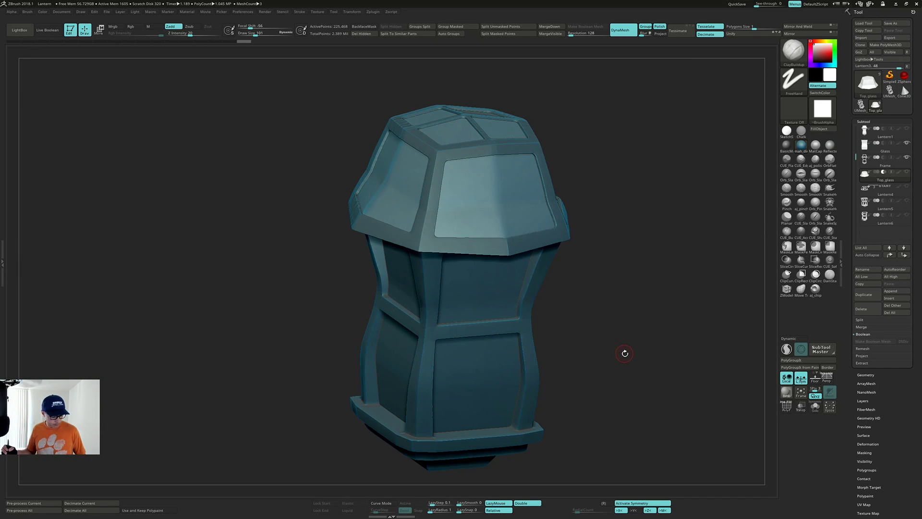
# Step: Choose the TrimDynamic brush and enlarge its draw size for working on the top glass
pyautogui.press('b')
pyautogui.press('t')
pyautogui.press('d')
pyautogui.moveTo(621, 317); pyautogui.dragTo(615, 305, button='right')
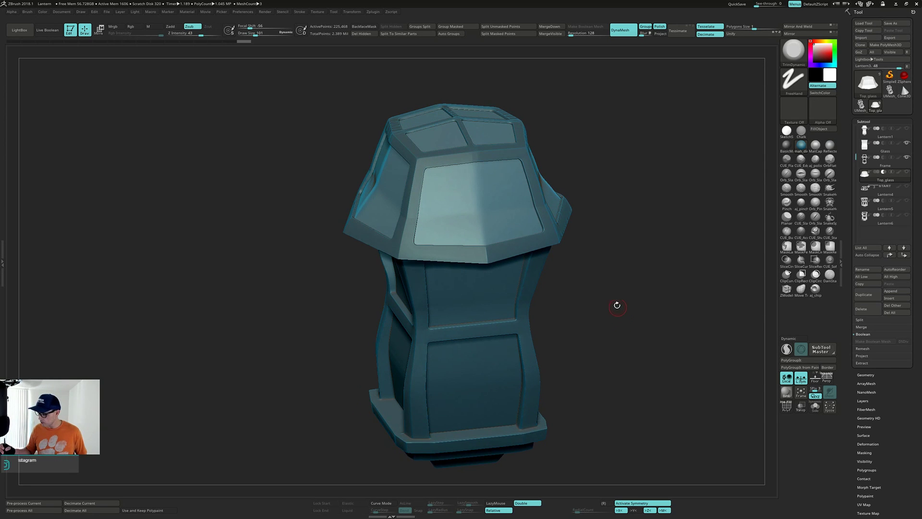
pyautogui.press('s')
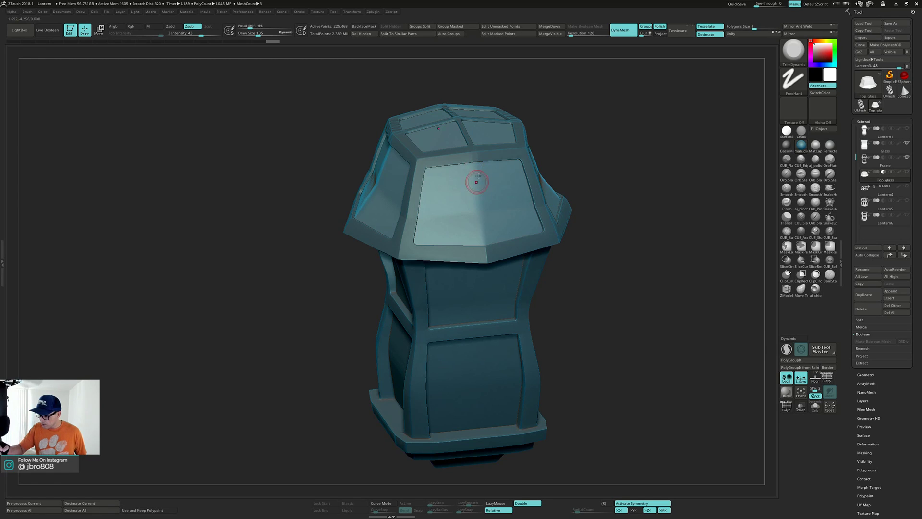
pyautogui.press('ctrl')
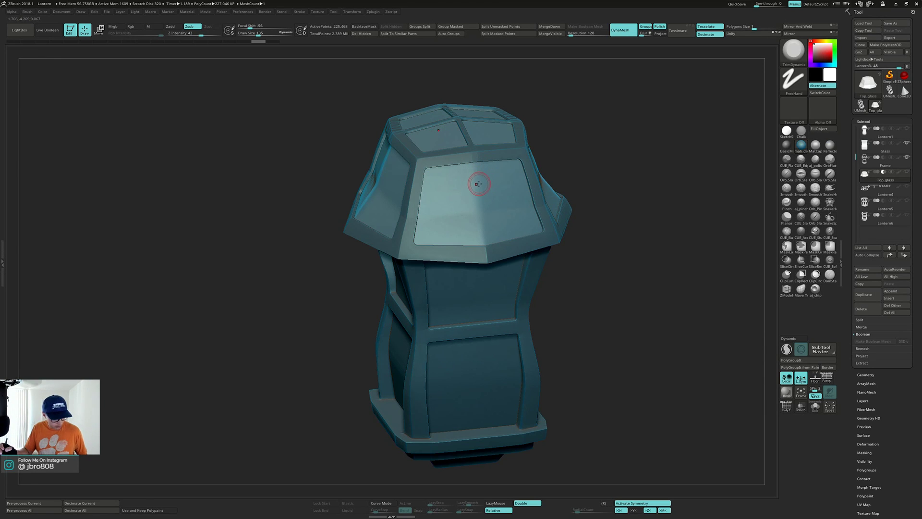
# Step: Polish the centre crease and lower bend of the top glass's front pane with the hPolish brush
pyautogui.press('b')
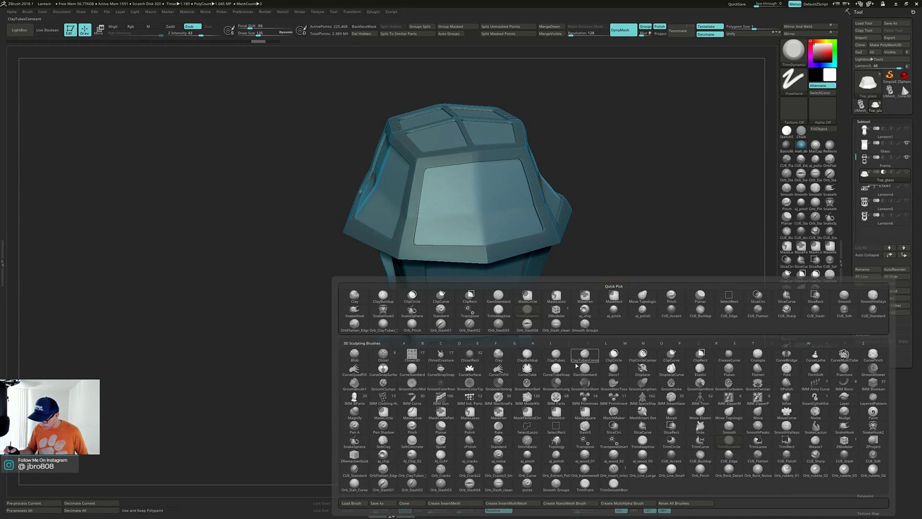
pyautogui.click(470, 441)
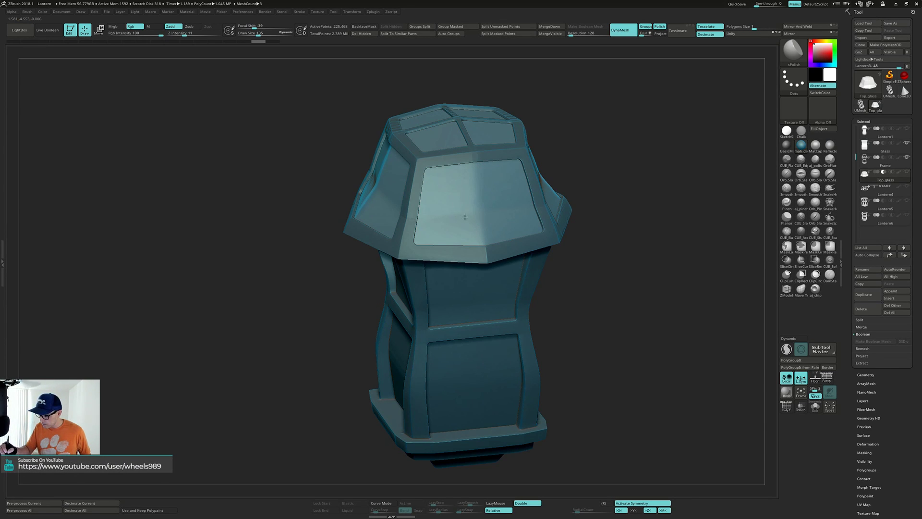
pyautogui.moveTo(430, 216); pyautogui.dragTo(475, 208)
pyautogui.moveTo(475, 208)
pyautogui.mouseDown(button='right')
pyautogui.moveTo(516, 199)
pyautogui.moveTo(503, 202)
pyautogui.moveTo(529, 179)
pyautogui.moveTo(518, 178)
pyautogui.moveTo(486, 218)
pyautogui.mouseUp(button='right')
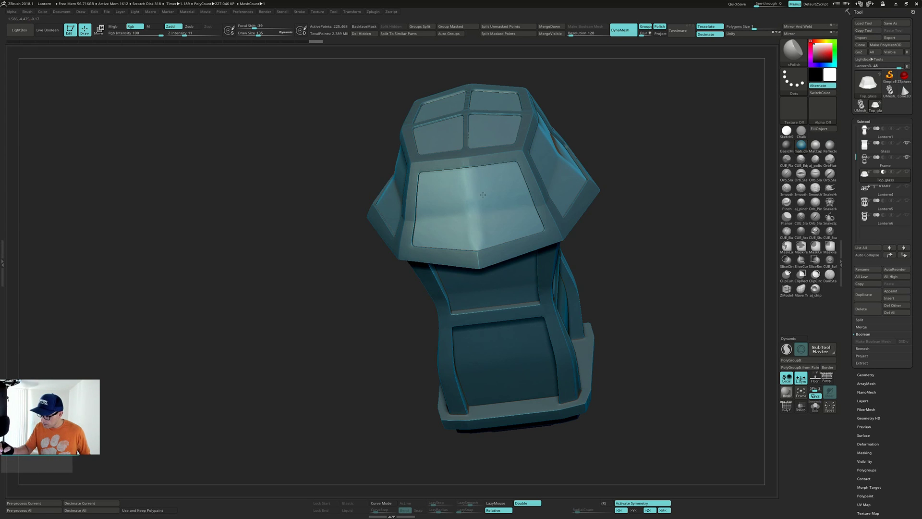
pyautogui.moveTo(485, 201); pyautogui.dragTo(463, 220, button='right')
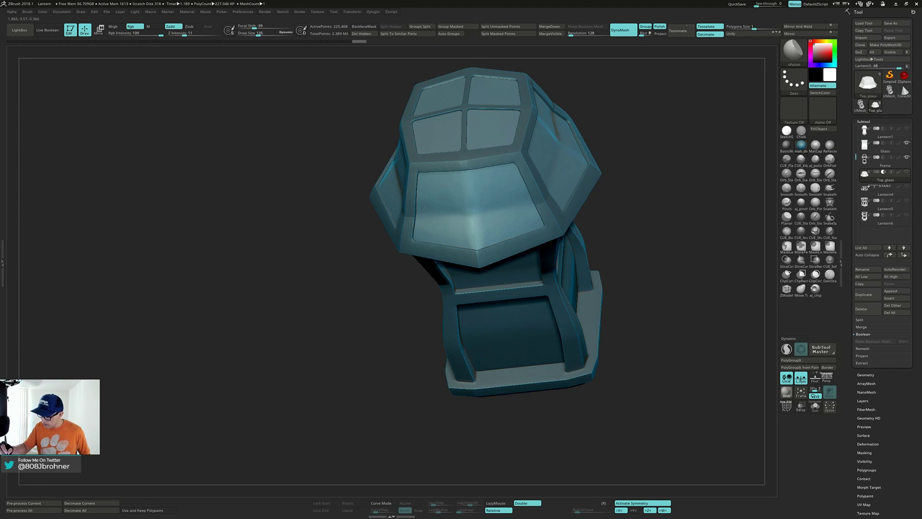
pyautogui.moveTo(427, 223)
pyautogui.mouseDown(button='right')
pyautogui.moveTo(495, 198)
pyautogui.moveTo(561, 193)
pyautogui.moveTo(552, 188)
pyautogui.moveTo(595, 194)
pyautogui.moveTo(489, 253)
pyautogui.moveTo(488, 179)
pyautogui.mouseUp(button='right')
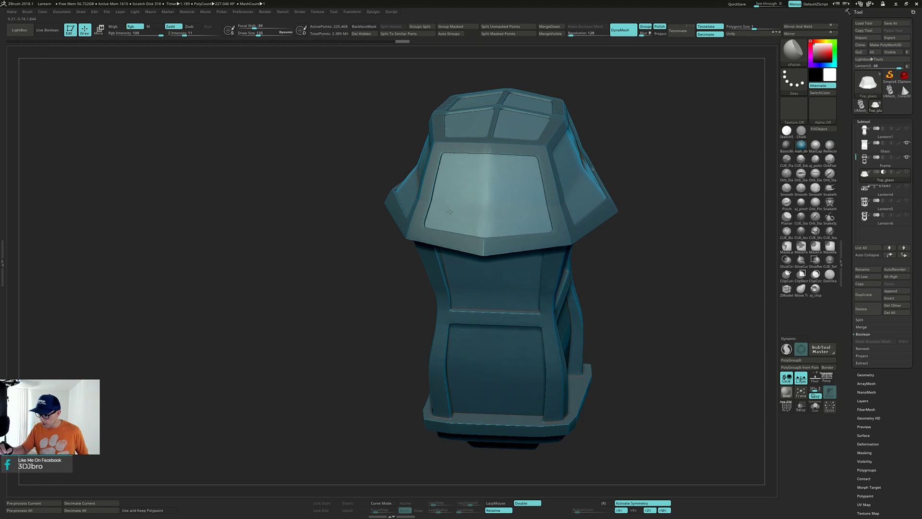
pyautogui.moveTo(507, 212); pyautogui.dragTo(499, 193, button='right')
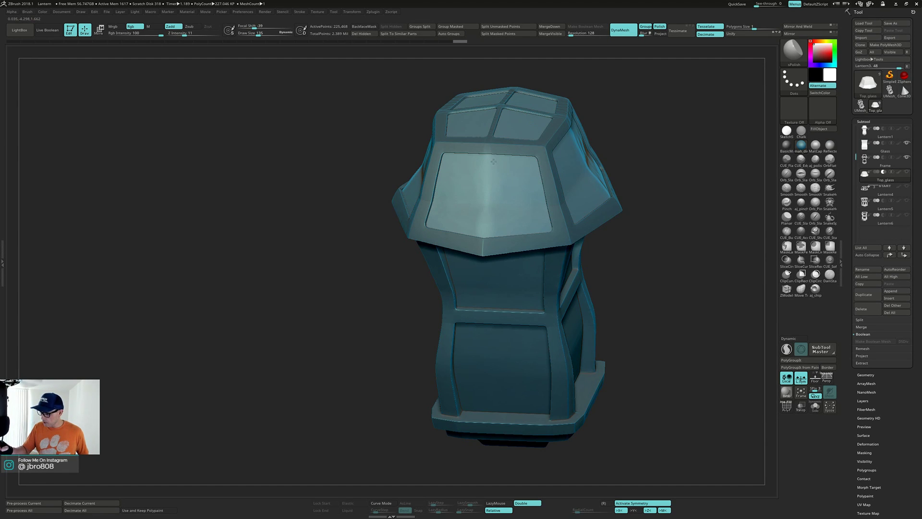
pyautogui.click(487, 183)
pyautogui.moveTo(490, 183)
pyautogui.mouseDown(button='right')
pyautogui.moveTo(517, 215)
pyautogui.moveTo(485, 194)
pyautogui.mouseUp(button='right')
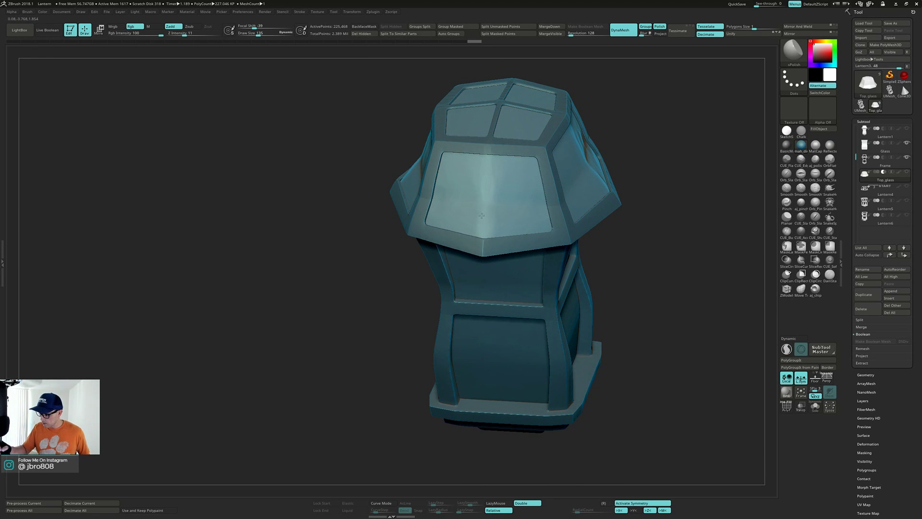
pyautogui.moveTo(488, 211); pyautogui.dragTo(488, 214)
pyautogui.moveTo(488, 214)
pyautogui.mouseDown(button='right')
pyautogui.moveTo(461, 231)
pyautogui.moveTo(487, 181)
pyautogui.mouseUp(button='right')
pyautogui.moveTo(504, 198)
pyautogui.mouseDown()
pyautogui.moveTo(482, 189)
pyautogui.moveTo(480, 211)
pyautogui.mouseUp()
pyautogui.moveTo(480, 210)
pyautogui.mouseDown(button='right')
pyautogui.moveTo(455, 221)
pyautogui.moveTo(443, 199)
pyautogui.moveTo(515, 176)
pyautogui.moveTo(499, 177)
pyautogui.moveTo(534, 182)
pyautogui.moveTo(521, 174)
pyautogui.mouseUp(button='right')
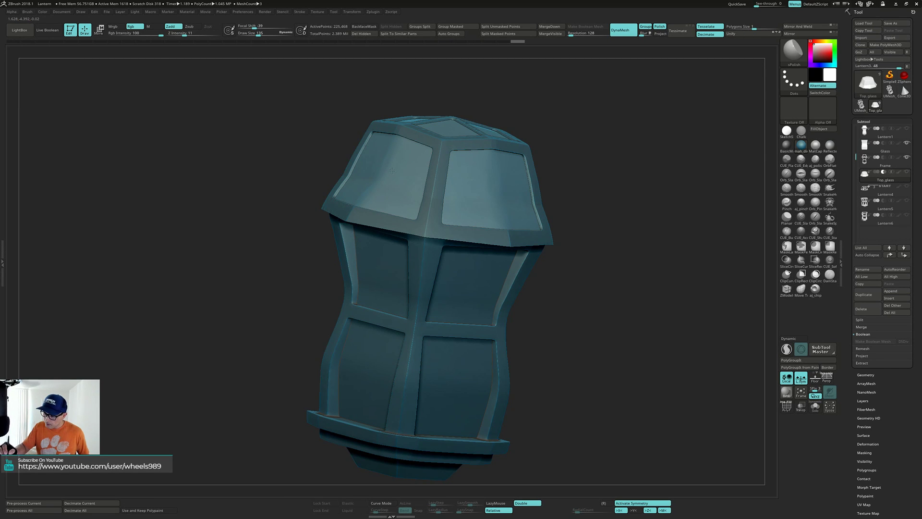
# Step: Polish and smooth the adjoining panes of the top glass and check the whole lantern from several angles
pyautogui.moveTo(378, 176); pyautogui.dragTo(401, 169)
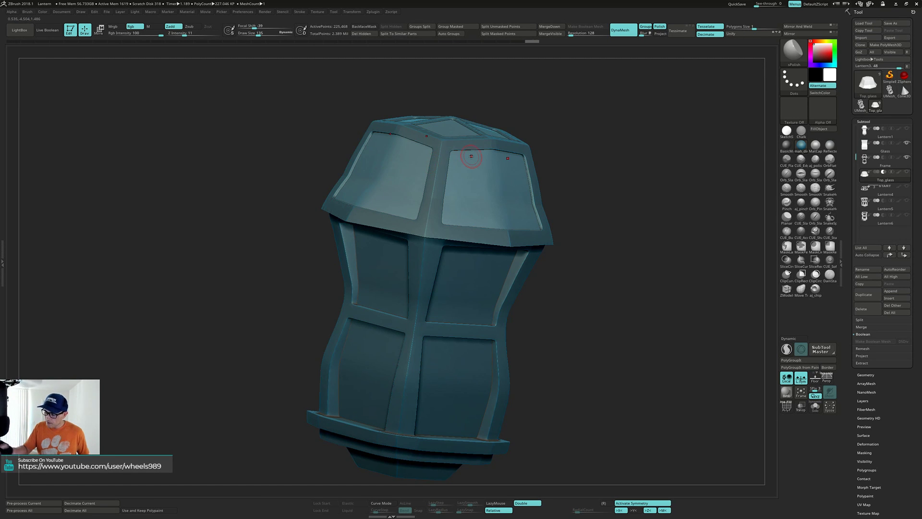
pyautogui.moveTo(471, 159)
pyautogui.keyDown('shift'); pyautogui.mouseDown(button='right')
pyautogui.moveTo(556, 157)
pyautogui.moveTo(598, 184)
pyautogui.moveTo(543, 192)
pyautogui.mouseUp(button='right'); pyautogui.keyUp('shift')
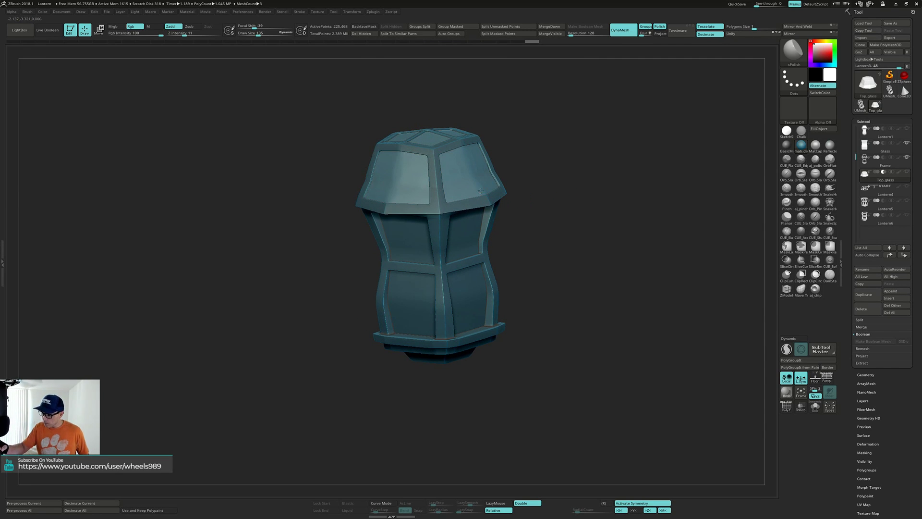
pyautogui.press('shift')
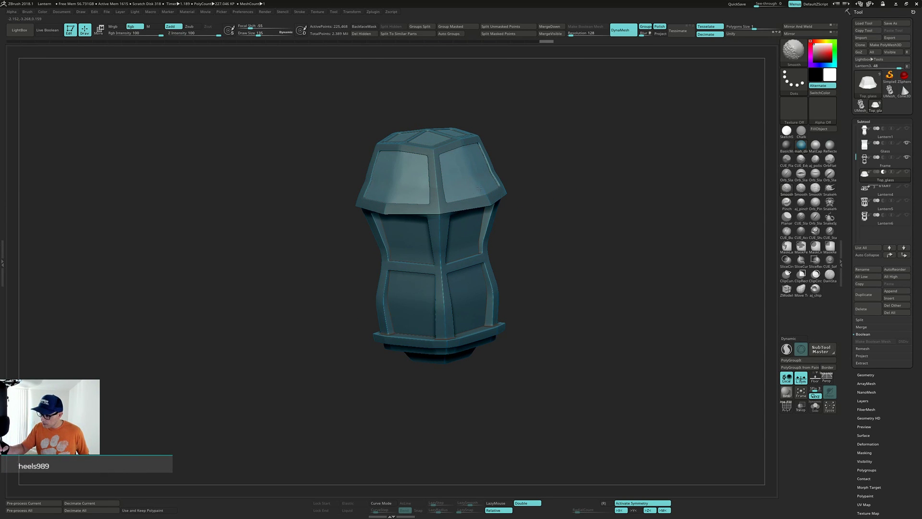
pyautogui.moveTo(477, 158)
pyautogui.mouseDown(button='right')
pyautogui.moveTo(486, 189)
pyautogui.moveTo(514, 152)
pyautogui.mouseUp(button='right')
pyautogui.keyDown('ctrl'); pyautogui.moveTo(548, 205); pyautogui.dragTo(537, 227, button='right'); pyautogui.keyUp('ctrl')
pyautogui.keyDown('alt'); pyautogui.moveTo(534, 270); pyautogui.dragTo(578, 280, button='right'); pyautogui.keyUp('alt')
pyautogui.moveTo(560, 311)
pyautogui.mouseDown(button='right')
pyautogui.moveTo(581, 298)
pyautogui.moveTo(556, 312)
pyautogui.moveTo(564, 295)
pyautogui.moveTo(575, 312)
pyautogui.moveTo(560, 336)
pyautogui.moveTo(590, 298)
pyautogui.moveTo(628, 288)
pyautogui.moveTo(605, 290)
pyautogui.moveTo(605, 315)
pyautogui.moveTo(609, 298)
pyautogui.moveTo(570, 317)
pyautogui.moveTo(568, 306)
pyautogui.mouseUp(button='right')
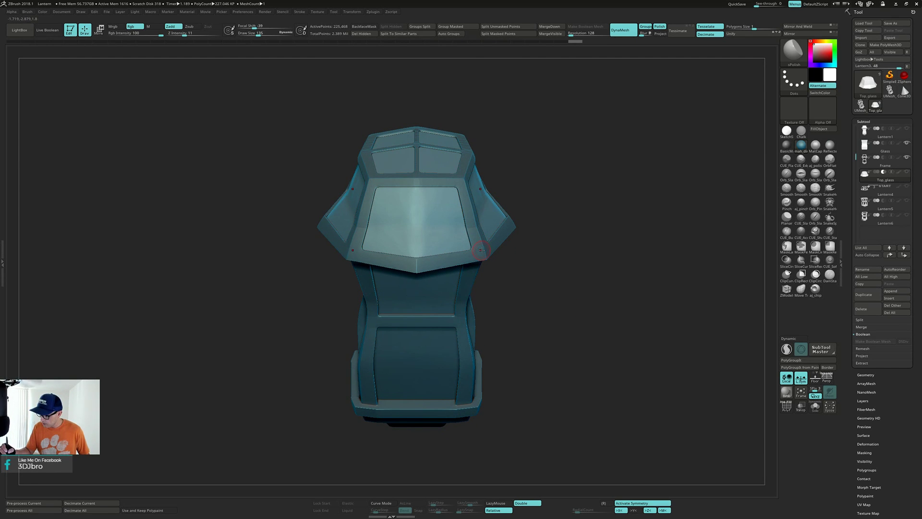
pyautogui.moveTo(490, 245); pyautogui.dragTo(481, 197, button='right')
# Step: Select the Frame subtool and isolate it from the glass parts
pyautogui.keyDown('alt'); pyautogui.click(474, 273); pyautogui.keyUp('alt')
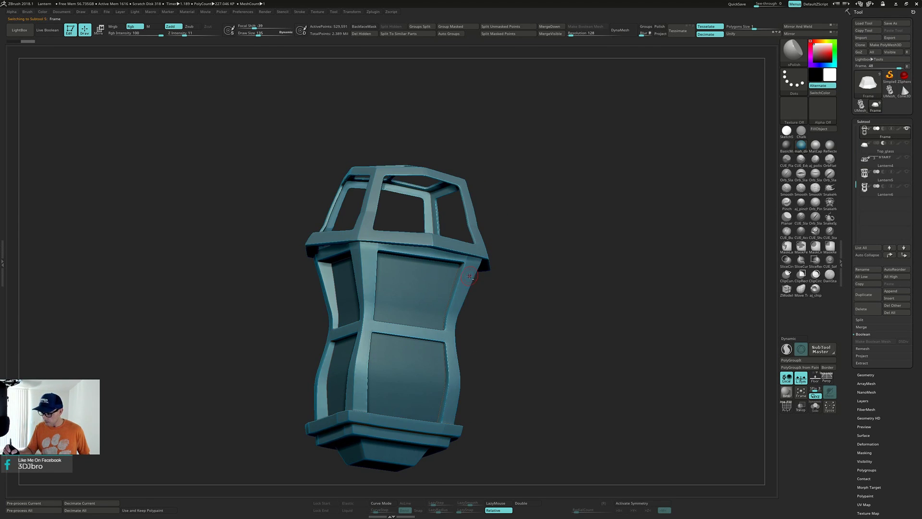
pyautogui.moveTo(475, 287); pyautogui.dragTo(470, 305, button='right')
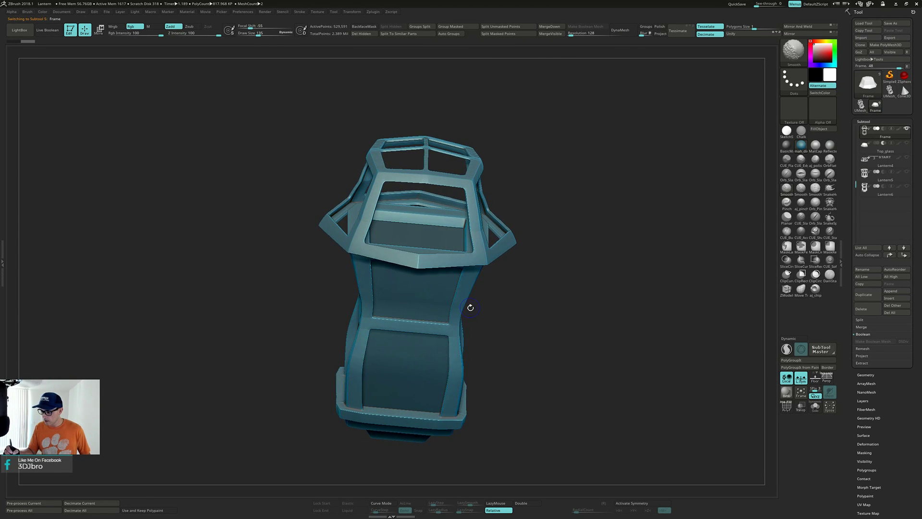
pyautogui.hotkey('shift', 'f')
pyautogui.hotkey('shift', 'f')
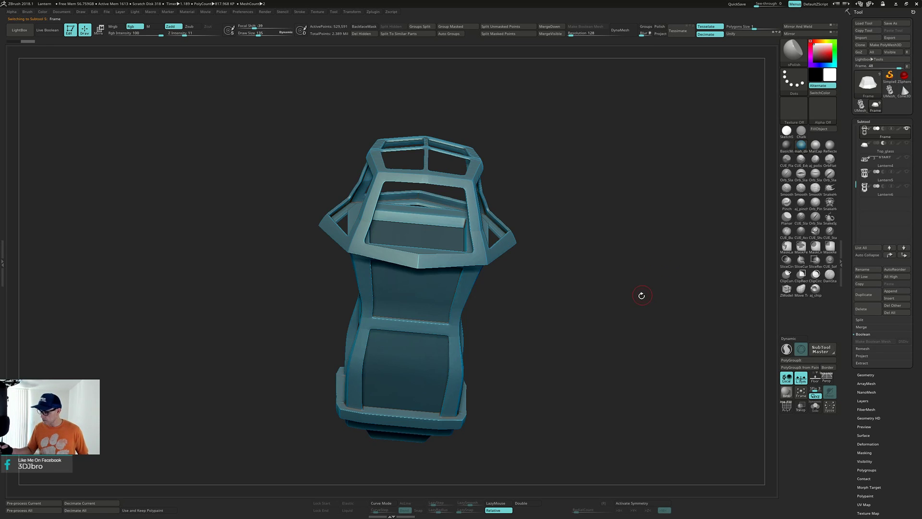
pyautogui.hotkey('alt', 's')
pyautogui.keyDown('shift'); pyautogui.moveTo(612, 307); pyautogui.dragTo(585, 301, button='right'); pyautogui.keyUp('shift')
pyautogui.moveTo(585, 301); pyautogui.dragTo(582, 305, button='right')
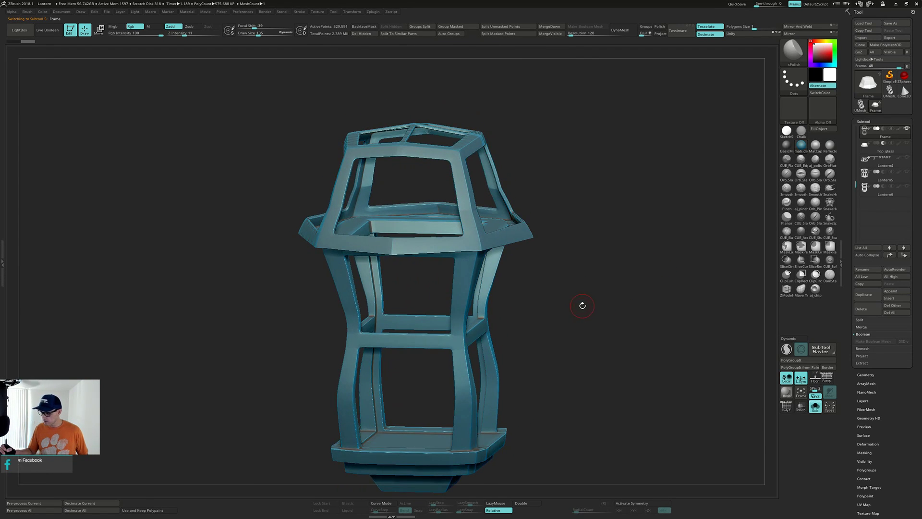
# Step: Choose the TrimDynamic brush with a smaller draw size and activate X-axis symmetry for the Frame
pyautogui.press('b')
pyautogui.press('t')
pyautogui.press('d')
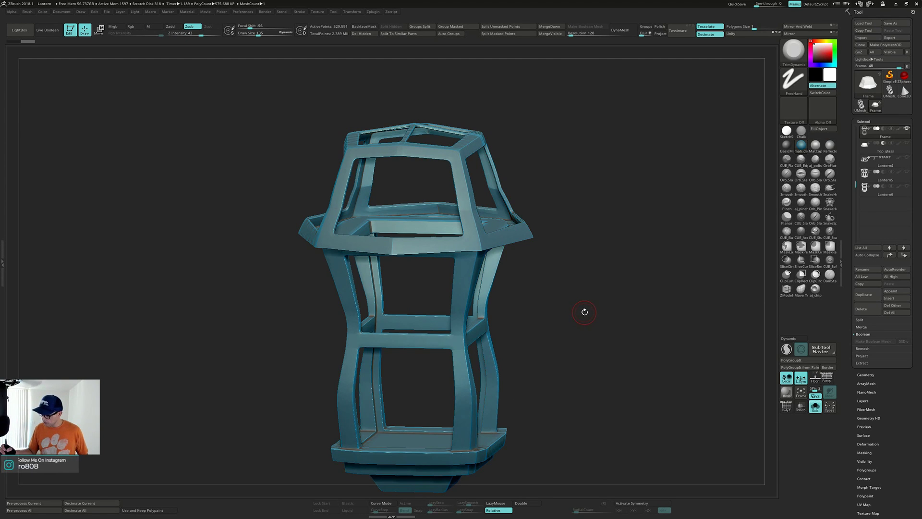
pyautogui.press('s')
pyautogui.moveTo(587, 311); pyautogui.dragTo(585, 311)
pyautogui.moveTo(586, 305); pyautogui.dragTo(583, 323)
pyautogui.press('x')
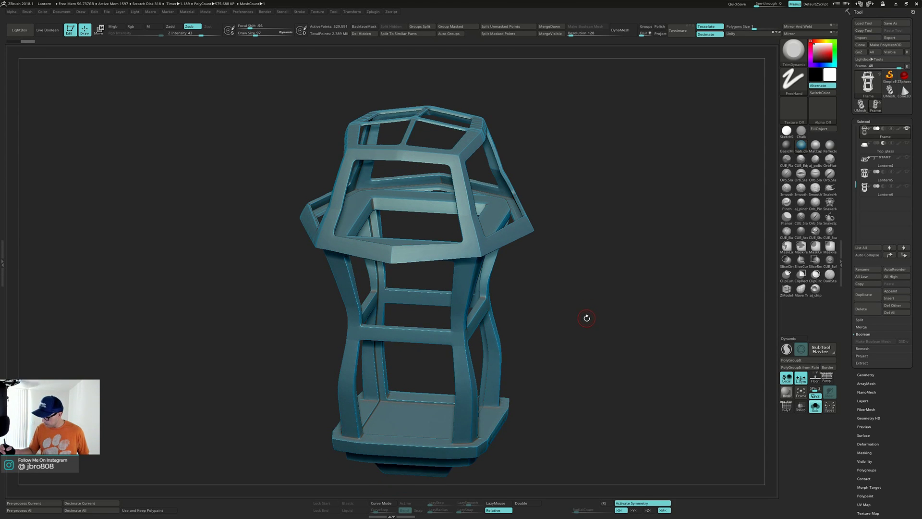
# Step: Add Z-axis symmetry to the frame's sculpting and reduce the brush's draw size to 40
pyautogui.click(648, 510)
pyautogui.moveTo(561, 373)
pyautogui.mouseDown()
pyautogui.moveTo(569, 312)
pyautogui.moveTo(533, 221)
pyautogui.moveTo(574, 182)
pyautogui.moveTo(569, 244)
pyautogui.moveTo(583, 176)
pyautogui.moveTo(564, 221)
pyautogui.moveTo(574, 216)
pyautogui.mouseUp()
pyautogui.press('s')
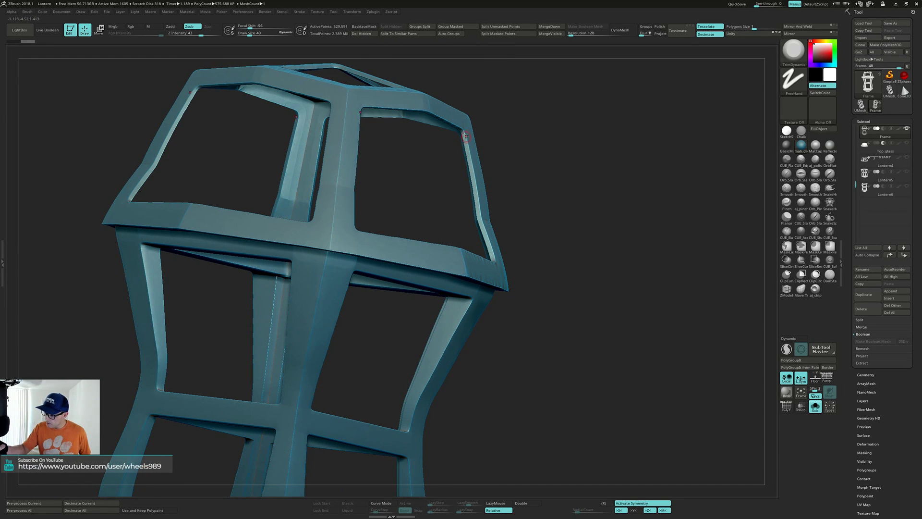
pyautogui.moveTo(467, 142); pyautogui.dragTo(504, 164)
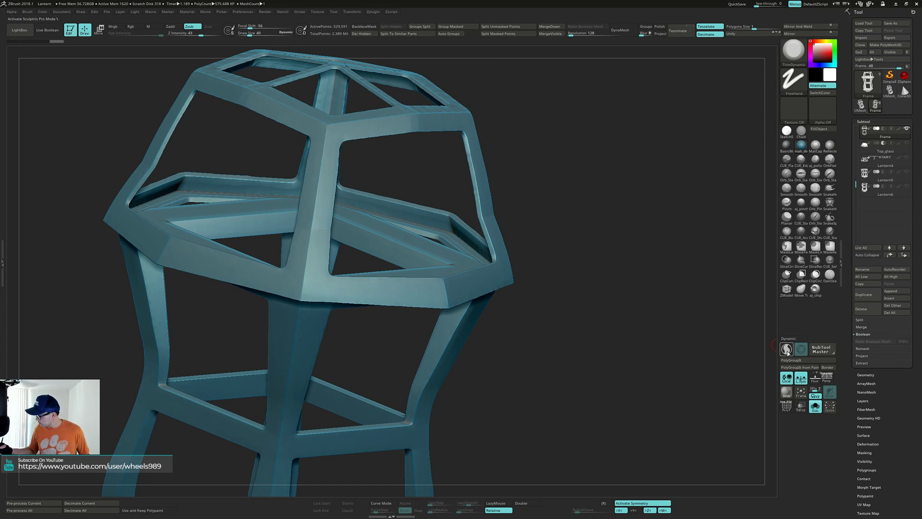
# Step: Enable Sculptris Pro mode and trim the inner window edge along the lantern top's side post with TrimDynamic
pyautogui.click(786, 349)
pyautogui.moveTo(597, 272); pyautogui.dragTo(581, 243)
pyautogui.moveTo(495, 143)
pyautogui.keyDown('alt'); pyautogui.mouseDown()
pyautogui.moveTo(491, 150)
pyautogui.moveTo(474, 137)
pyautogui.moveTo(489, 147)
pyautogui.moveTo(471, 162)
pyautogui.moveTo(468, 150)
pyautogui.moveTo(481, 217)
pyautogui.mouseUp(); pyautogui.keyUp('alt')
pyautogui.moveTo(482, 220)
pyautogui.mouseDown(button='right')
pyautogui.moveTo(475, 257)
pyautogui.moveTo(451, 257)
pyautogui.mouseUp(button='right')
pyautogui.moveTo(482, 229); pyautogui.dragTo(466, 148)
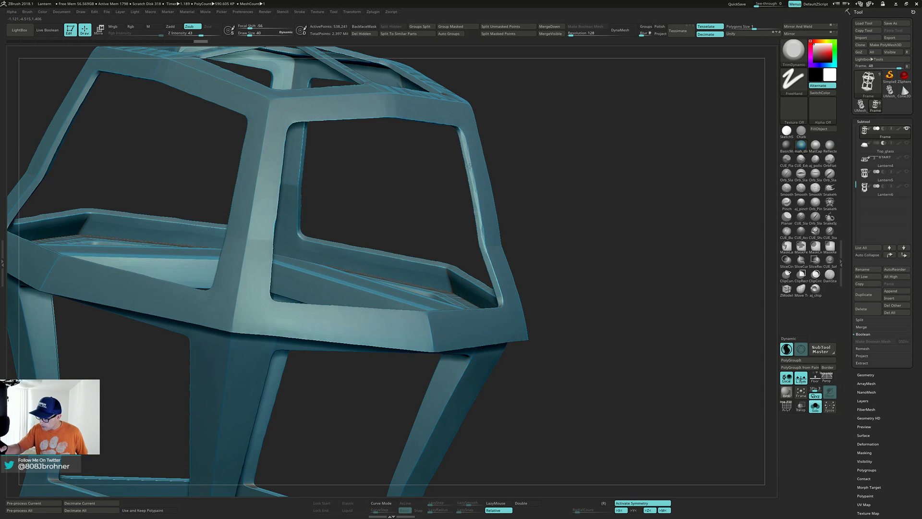
pyautogui.moveTo(478, 215); pyautogui.dragTo(485, 247)
pyautogui.moveTo(476, 212); pyautogui.dragTo(486, 248, button='right')
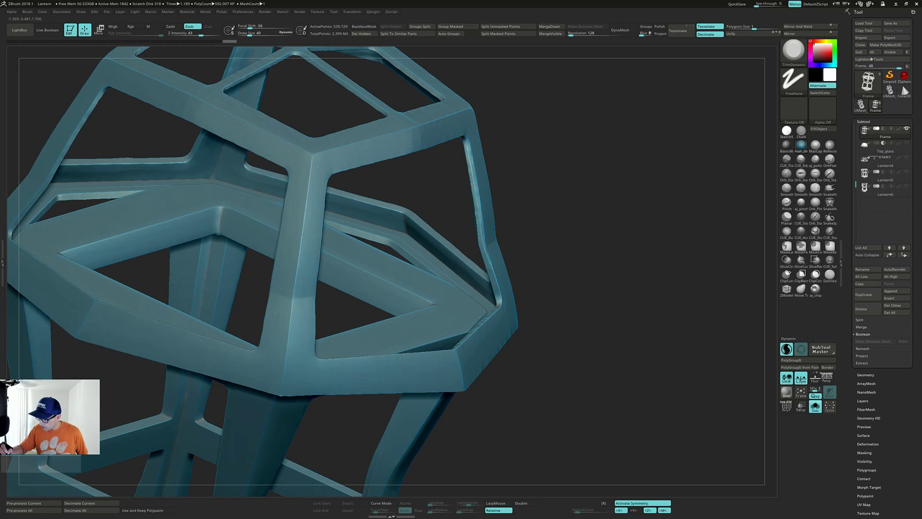
# Step: Trim the side post's inner edge through its lower bend and into the corner of the flared rim
pyautogui.moveTo(487, 251); pyautogui.dragTo(499, 291)
pyautogui.moveTo(497, 275)
pyautogui.mouseDown(button='right')
pyautogui.moveTo(506, 288)
pyautogui.moveTo(489, 280)
pyautogui.moveTo(499, 293)
pyautogui.mouseUp(button='right')
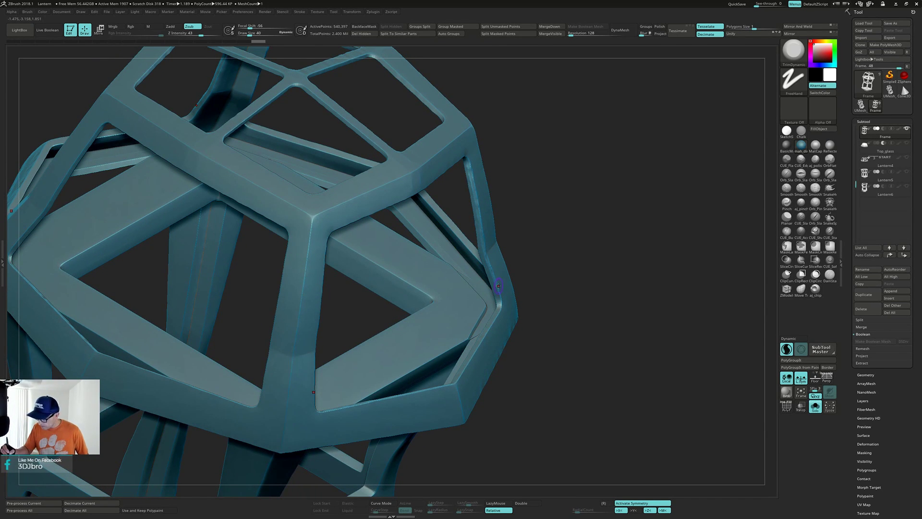
pyautogui.moveTo(499, 293); pyautogui.dragTo(500, 305)
pyautogui.moveTo(500, 305); pyautogui.dragTo(499, 308, button='right')
pyautogui.moveTo(498, 307); pyautogui.dragTo(498, 315)
pyautogui.moveTo(498, 302); pyautogui.dragTo(498, 311, button='right')
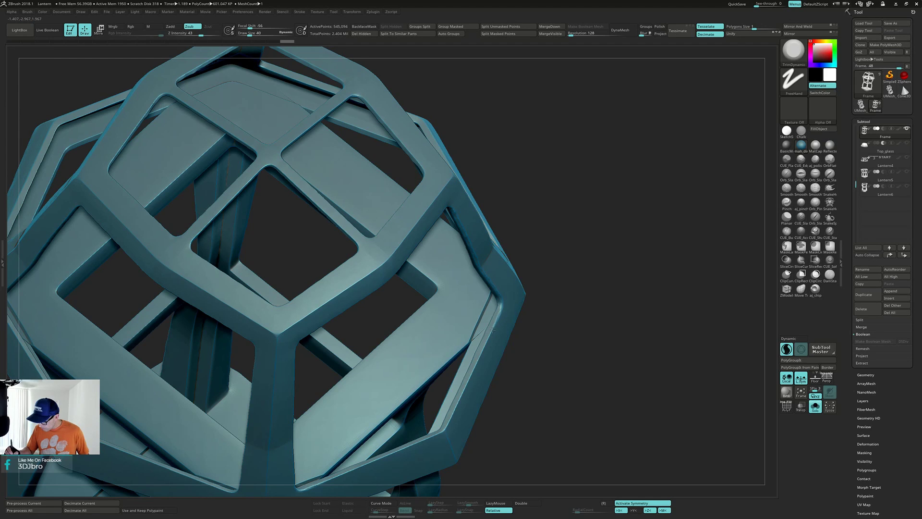
# Step: Trim the inner window edge along the flared rim, from the side corner towards the rim's middle bend
pyautogui.moveTo(482, 349); pyautogui.dragTo(486, 309)
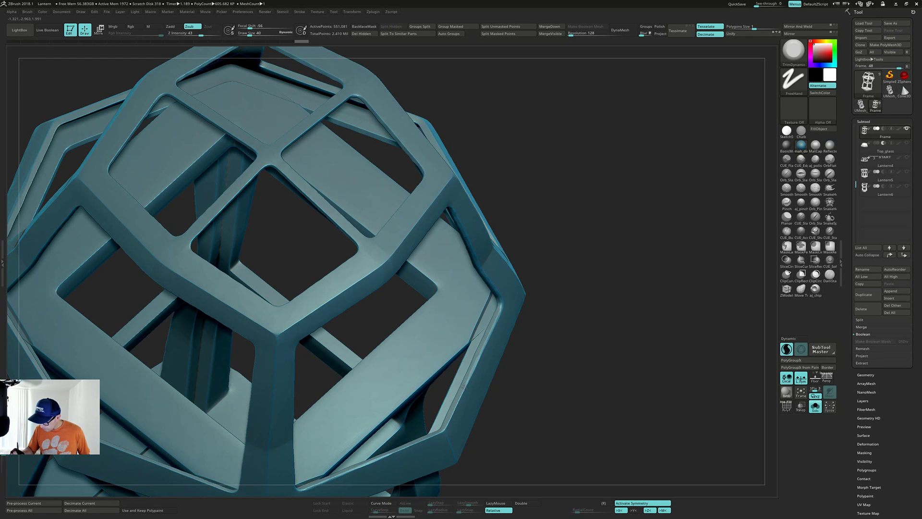
pyautogui.moveTo(450, 419)
pyautogui.mouseDown()
pyautogui.moveTo(443, 432)
pyautogui.moveTo(475, 369)
pyautogui.mouseUp()
pyautogui.moveTo(471, 374)
pyautogui.mouseDown(button='right')
pyautogui.moveTo(486, 288)
pyautogui.moveTo(459, 368)
pyautogui.mouseUp(button='right')
pyautogui.moveTo(451, 359); pyautogui.dragTo(462, 387)
pyautogui.moveTo(462, 374)
pyautogui.keyDown('alt'); pyautogui.mouseDown(button='right')
pyautogui.moveTo(478, 375)
pyautogui.moveTo(480, 317)
pyautogui.moveTo(488, 339)
pyautogui.mouseUp(button='right'); pyautogui.keyUp('alt')
pyautogui.moveTo(372, 281); pyautogui.dragTo(438, 243)
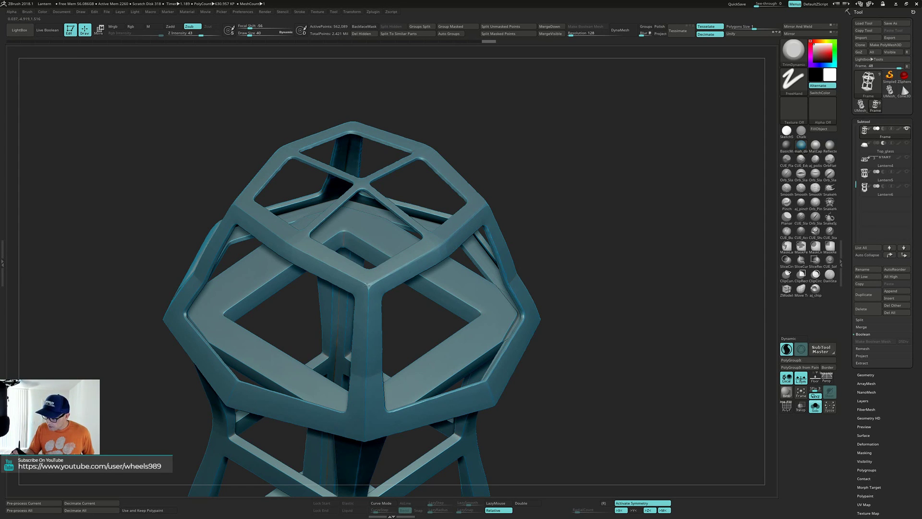
# Step: Trim the sharp vertical ridge of the front corner post below the roof frame
pyautogui.moveTo(367, 285); pyautogui.dragTo(370, 287)
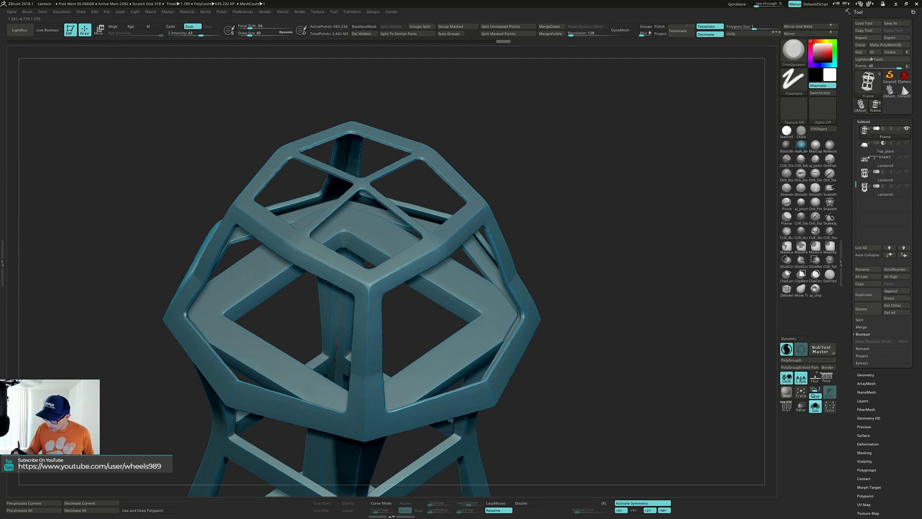
pyautogui.moveTo(369, 298); pyautogui.dragTo(368, 365)
pyautogui.keyDown('alt'); pyautogui.moveTo(374, 303); pyautogui.dragTo(369, 248, button='right'); pyautogui.keyUp('alt')
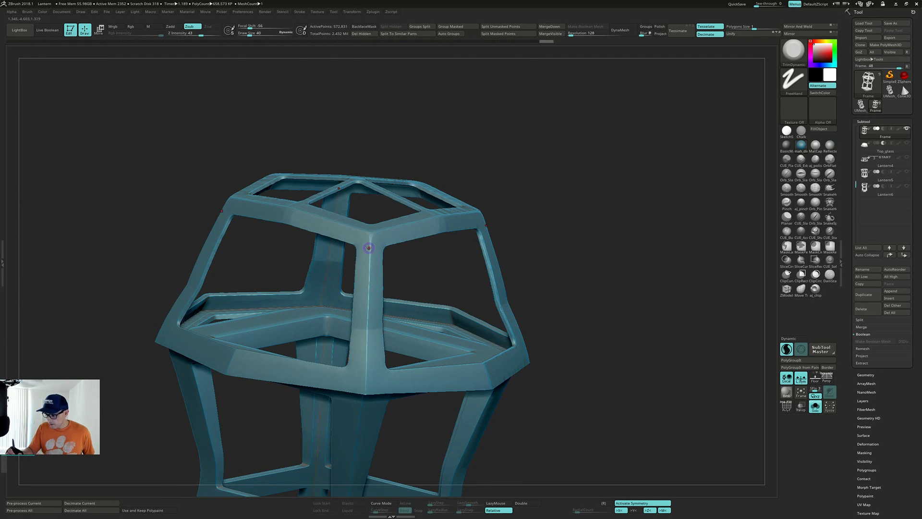
pyautogui.moveTo(368, 247); pyautogui.dragTo(369, 269)
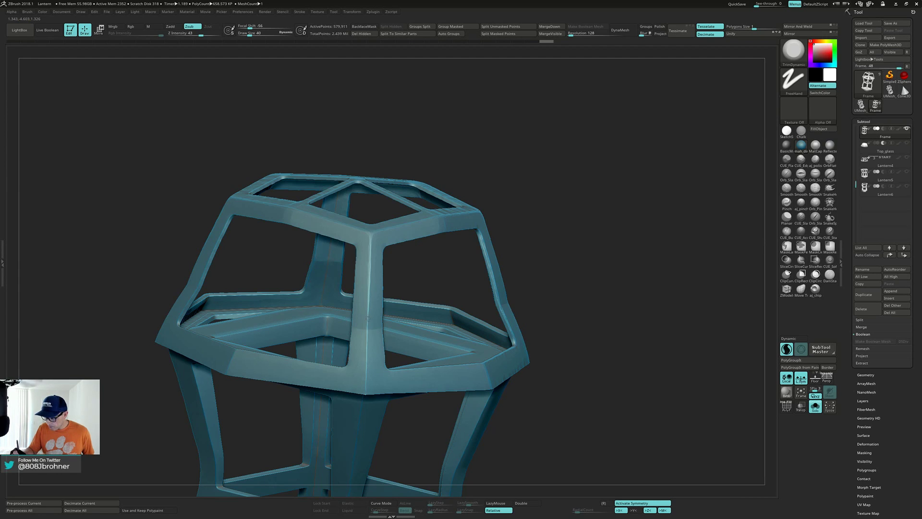
# Step: Chamfer the flared rim's pointed corner at the base of the front post
pyautogui.moveTo(366, 382); pyautogui.dragTo(366, 387)
pyautogui.moveTo(365, 385); pyautogui.dragTo(367, 360, button='right')
pyautogui.moveTo(367, 363)
pyautogui.mouseDown()
pyautogui.moveTo(364, 389)
pyautogui.moveTo(367, 377)
pyautogui.mouseUp()
pyautogui.moveTo(367, 384); pyautogui.dragTo(365, 350, button='right')
pyautogui.moveTo(365, 386); pyautogui.dragTo(368, 377)
pyautogui.moveTo(368, 379)
pyautogui.mouseDown(button='right')
pyautogui.moveTo(337, 370)
pyautogui.moveTo(357, 377)
pyautogui.mouseUp(button='right')
pyautogui.moveTo(366, 387); pyautogui.dragTo(372, 384)
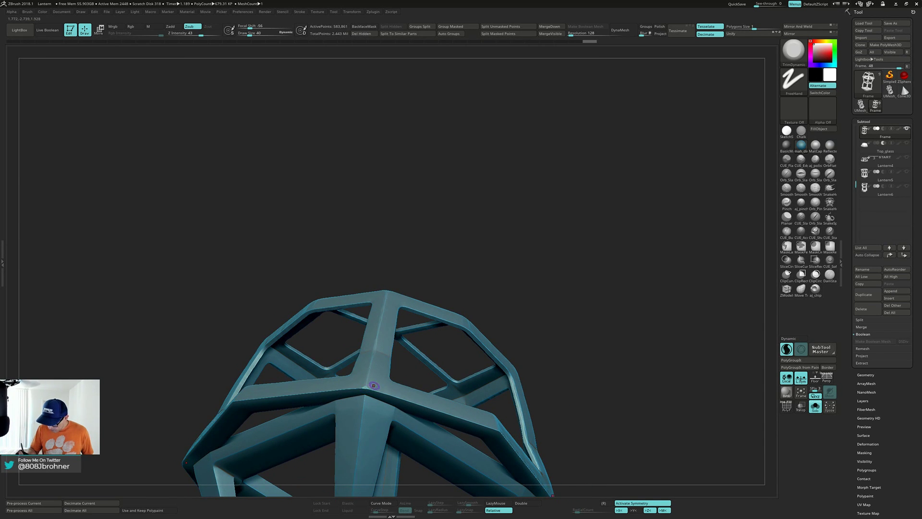
# Step: Trim the underside edge of the rim around the front corner and at the adjacent side bend
pyautogui.moveTo(372, 383); pyautogui.dragTo(395, 392, button='right')
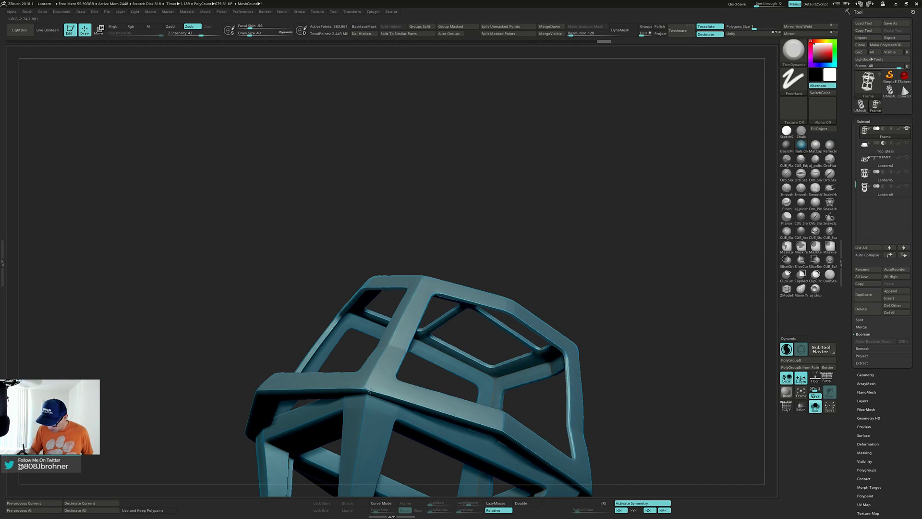
pyautogui.moveTo(370, 387); pyautogui.dragTo(370, 389)
pyautogui.moveTo(377, 391); pyautogui.dragTo(364, 373, button='right')
pyautogui.moveTo(366, 386); pyautogui.dragTo(370, 387)
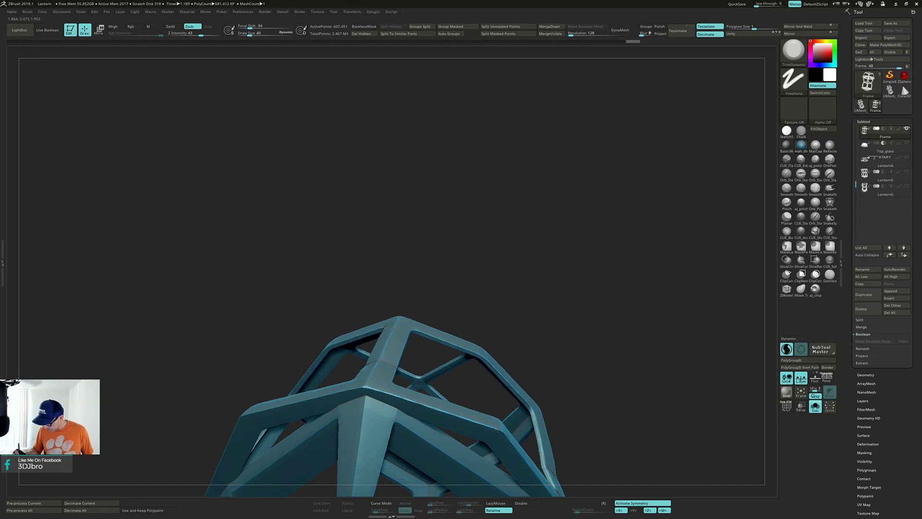
pyautogui.moveTo(498, 430); pyautogui.dragTo(501, 430)
pyautogui.moveTo(517, 417)
pyautogui.mouseDown(button='right')
pyautogui.moveTo(500, 431)
pyautogui.moveTo(398, 388)
pyautogui.moveTo(494, 309)
pyautogui.moveTo(517, 356)
pyautogui.moveTo(531, 342)
pyautogui.moveTo(504, 324)
pyautogui.moveTo(455, 254)
pyautogui.moveTo(444, 291)
pyautogui.moveTo(464, 312)
pyautogui.moveTo(357, 291)
pyautogui.mouseUp(button='right')
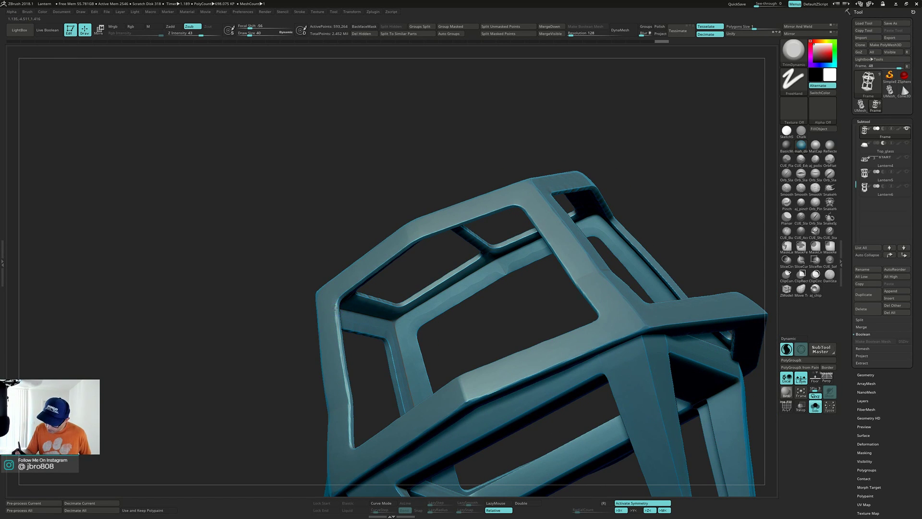
# Step: Trim the upper window edge and its corner along the roof frame's lower band
pyautogui.moveTo(335, 307); pyautogui.dragTo(372, 273)
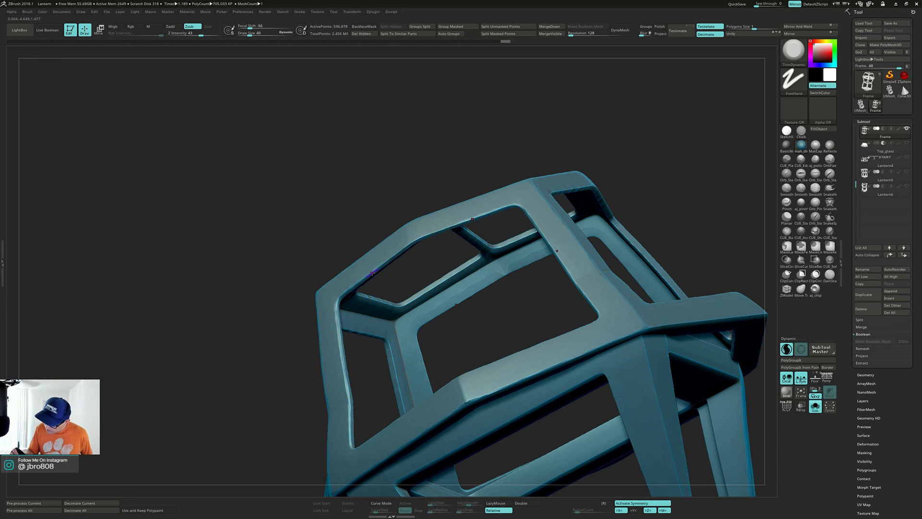
pyautogui.moveTo(411, 239); pyautogui.dragTo(410, 241)
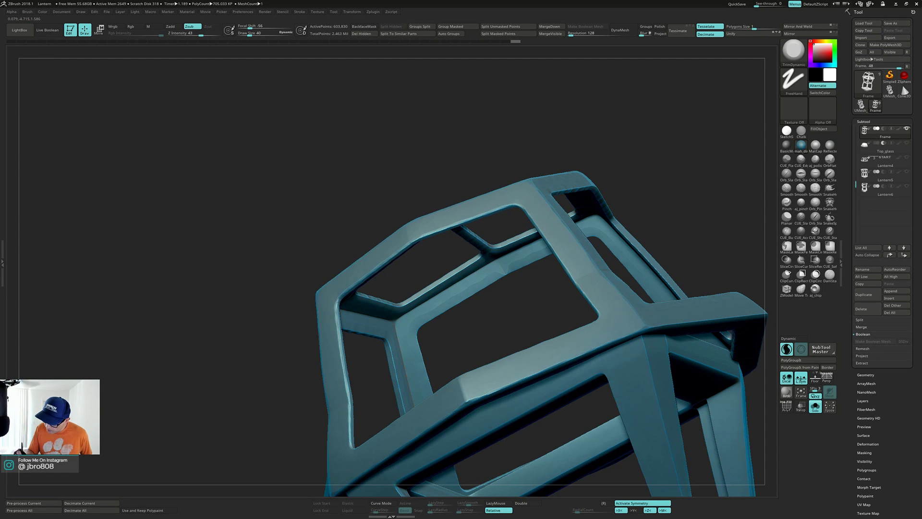
pyautogui.moveTo(338, 300); pyautogui.dragTo(338, 305)
pyautogui.moveTo(501, 327)
pyautogui.mouseDown()
pyautogui.moveTo(525, 346)
pyautogui.moveTo(497, 319)
pyautogui.moveTo(508, 303)
pyautogui.moveTo(470, 278)
pyautogui.moveTo(552, 286)
pyautogui.moveTo(560, 274)
pyautogui.moveTo(555, 305)
pyautogui.moveTo(567, 309)
pyautogui.moveTo(584, 294)
pyautogui.mouseUp()
pyautogui.moveTo(475, 313); pyautogui.dragTo(495, 307)
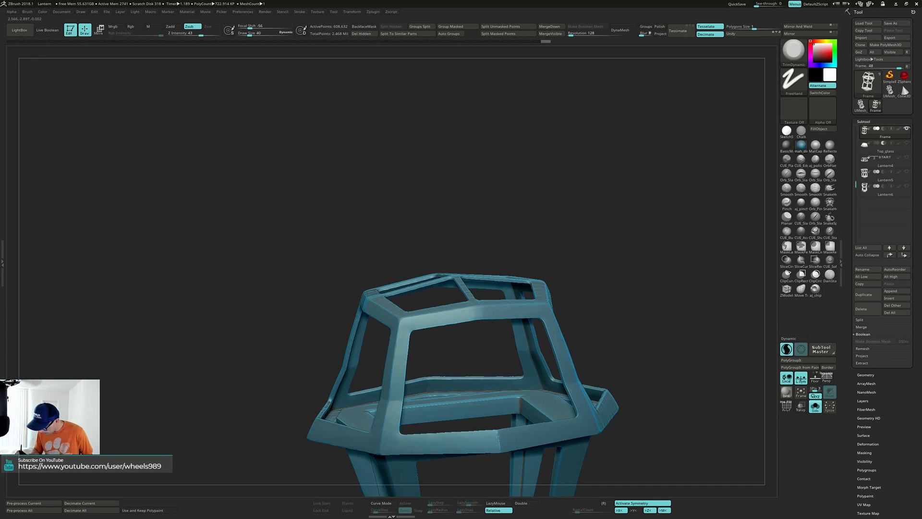
# Step: Trim the rim's middle bend and touch up the front post's junction with the rim
pyautogui.moveTo(498, 444); pyautogui.dragTo(499, 450)
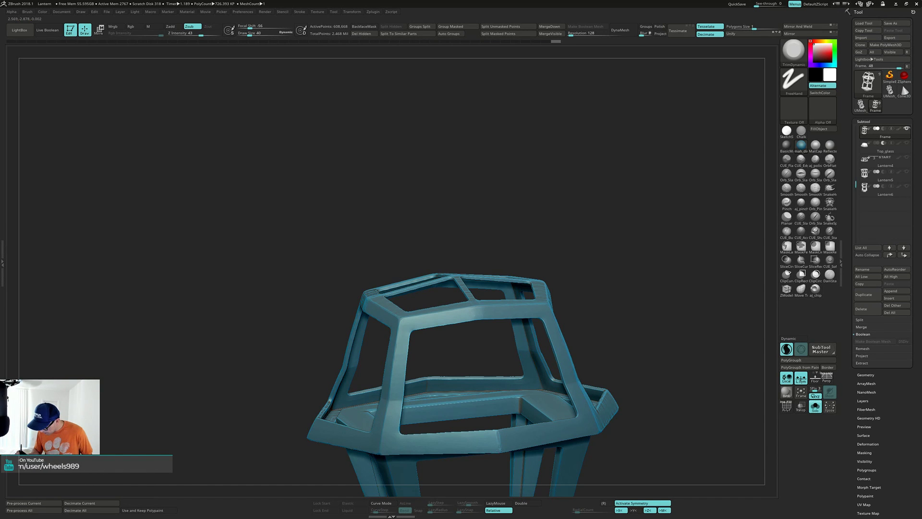
pyautogui.moveTo(514, 441)
pyautogui.keyDown('ctrl'); pyautogui.mouseDown(button='right')
pyautogui.moveTo(506, 402)
pyautogui.moveTo(534, 418)
pyautogui.moveTo(473, 298)
pyautogui.mouseUp(button='right'); pyautogui.keyUp('ctrl')
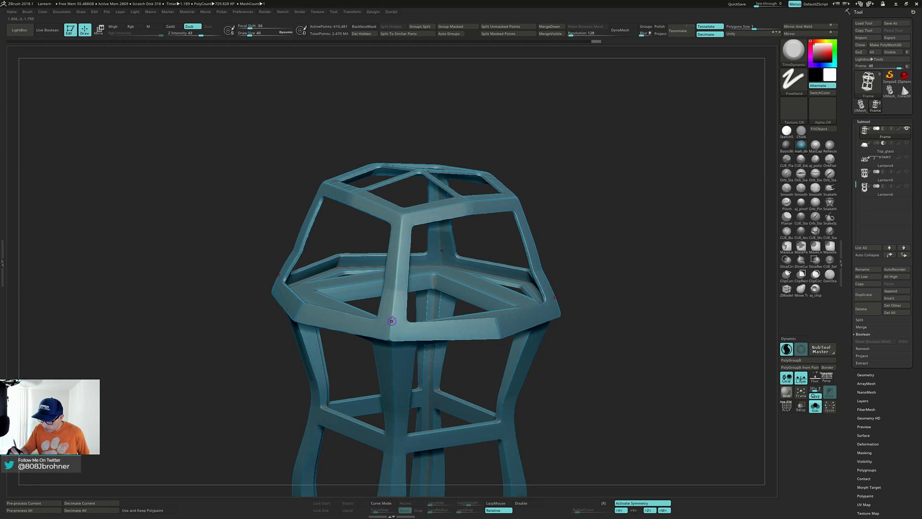
pyautogui.moveTo(393, 315)
pyautogui.mouseDown(button='right')
pyautogui.moveTo(301, 322)
pyautogui.moveTo(392, 321)
pyautogui.mouseUp(button='right')
pyautogui.moveTo(379, 328)
pyautogui.mouseDown()
pyautogui.moveTo(404, 340)
pyautogui.moveTo(388, 326)
pyautogui.mouseUp()
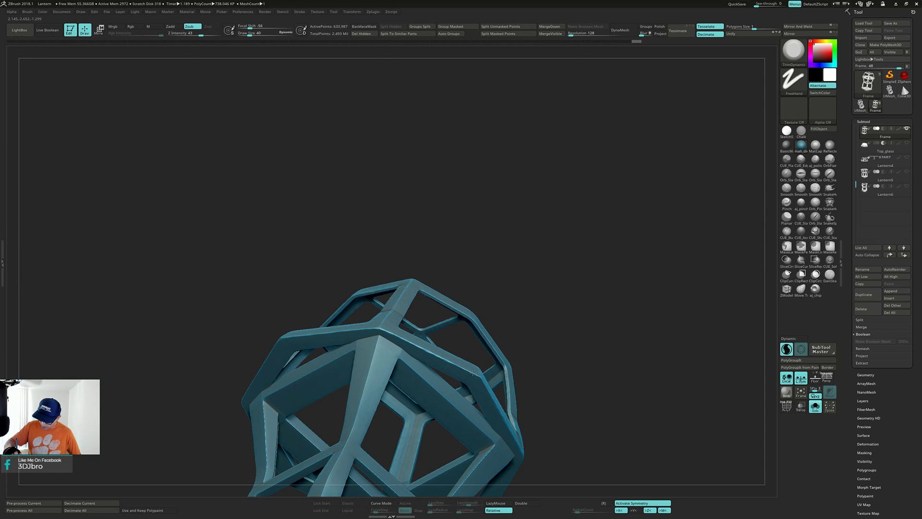
# Step: Trim the rim's lower outer edge at the side bend from underneath
pyautogui.moveTo(473, 373); pyautogui.dragTo(468, 368)
pyautogui.moveTo(499, 369); pyautogui.dragTo(472, 371, button='right')
pyautogui.moveTo(475, 374); pyautogui.dragTo(477, 372)
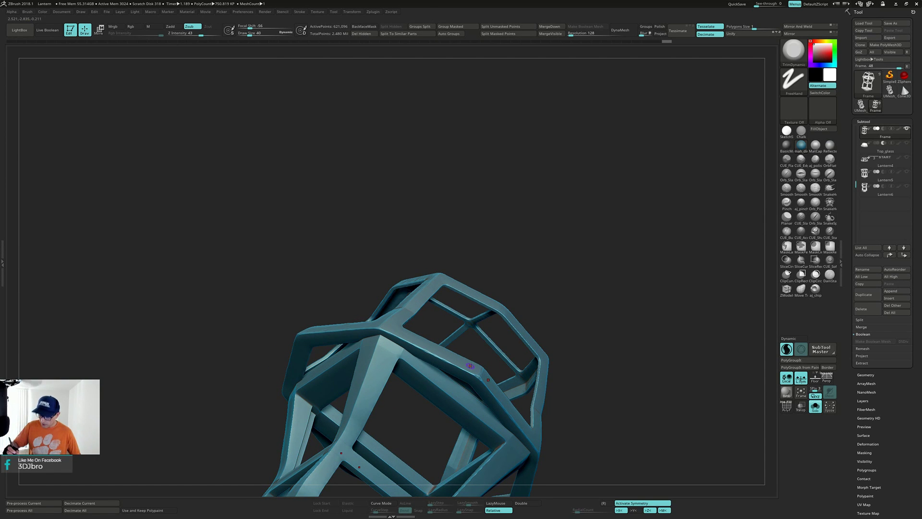
pyautogui.moveTo(477, 372)
pyautogui.mouseDown(button='right')
pyautogui.moveTo(496, 336)
pyautogui.moveTo(541, 306)
pyautogui.mouseUp(button='right')
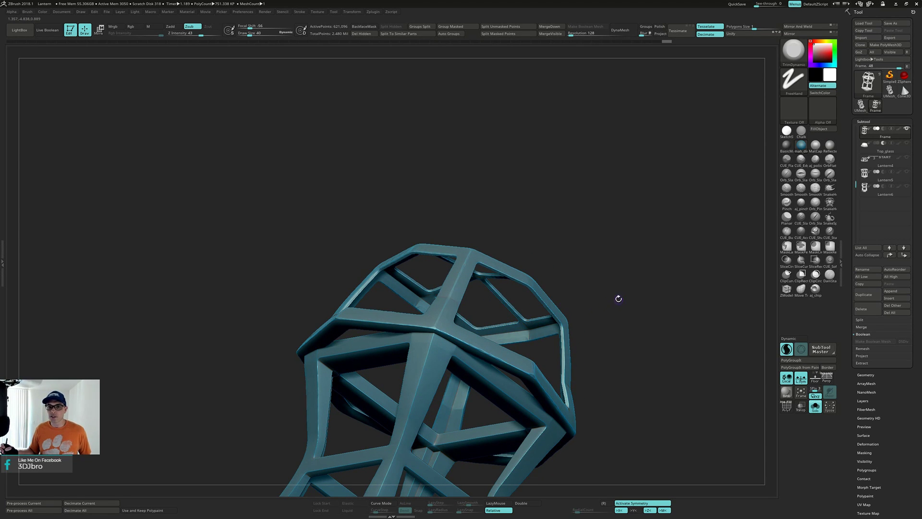
# Step: Refine the side post's inner window edge from the roof corner down to the lower bend
pyautogui.moveTo(617, 298); pyautogui.dragTo(601, 307, button='right')
pyautogui.moveTo(575, 341); pyautogui.dragTo(542, 238, button='right')
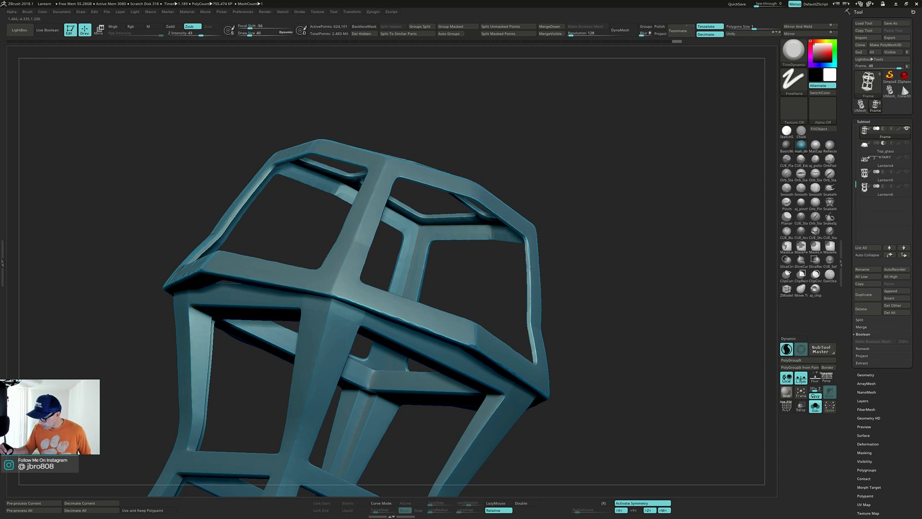
pyautogui.moveTo(530, 259); pyautogui.dragTo(527, 288, button='right')
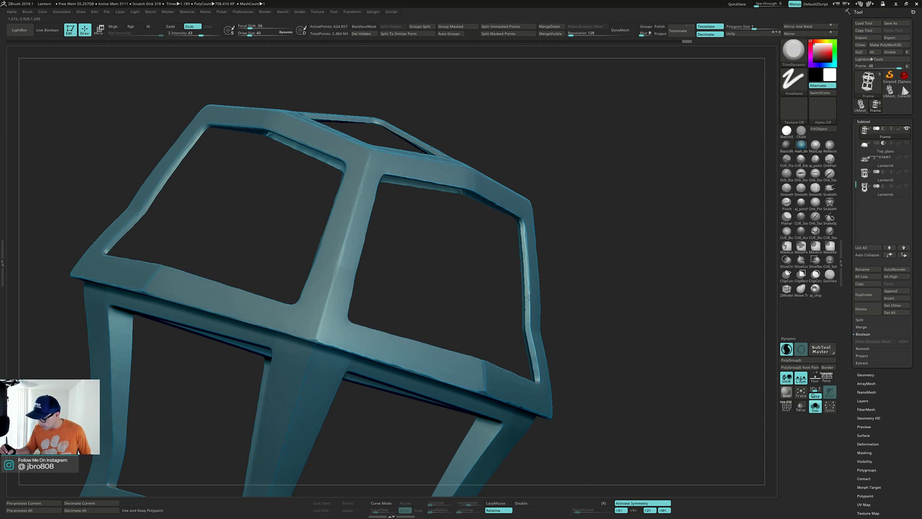
pyautogui.moveTo(530, 324); pyautogui.dragTo(517, 258, button='right')
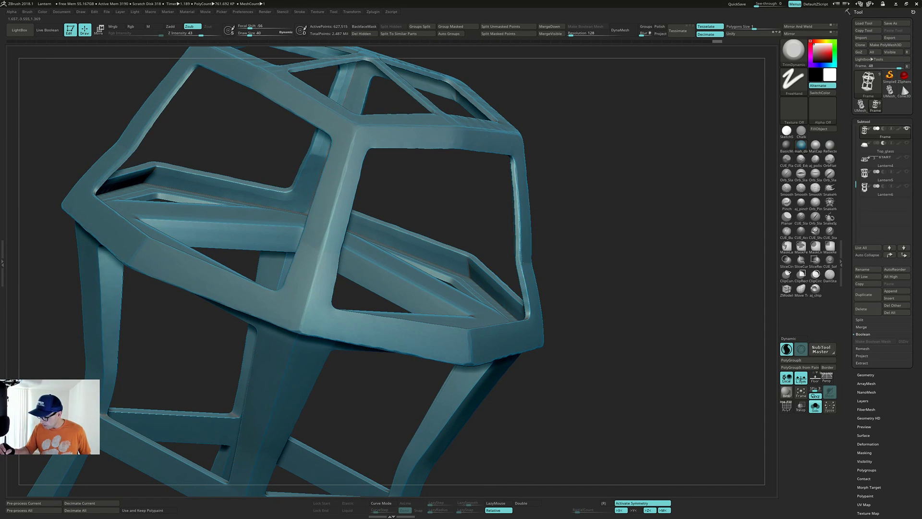
pyautogui.moveTo(523, 268); pyautogui.dragTo(523, 275, button='right')
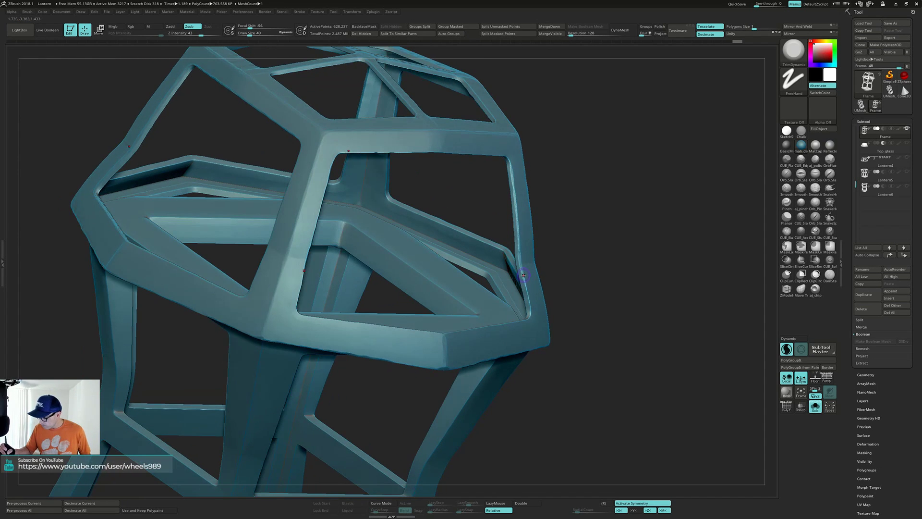
pyautogui.moveTo(524, 275); pyautogui.dragTo(527, 292)
pyautogui.moveTo(529, 289); pyautogui.dragTo(530, 299, button='right')
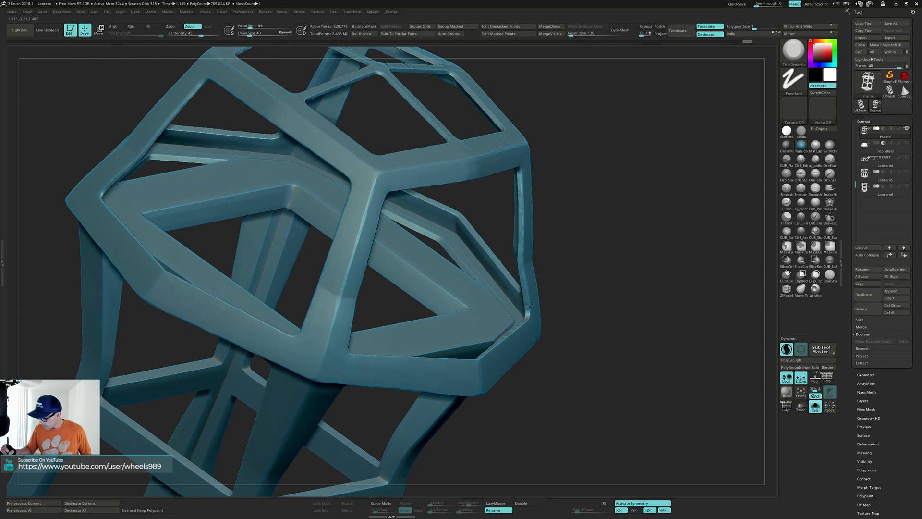
# Step: Trim and round the inner window corner where the side post meets the flared rim
pyautogui.moveTo(529, 305); pyautogui.dragTo(529, 309)
pyautogui.moveTo(528, 298); pyautogui.dragTo(527, 305, button='right')
pyautogui.moveTo(530, 312); pyautogui.dragTo(533, 313)
pyautogui.moveTo(527, 306); pyautogui.dragTo(526, 318, button='right')
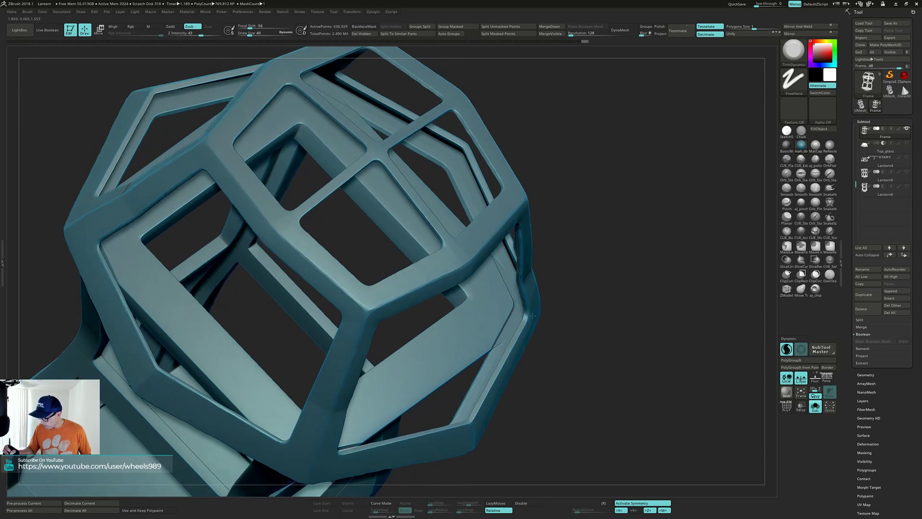
pyautogui.moveTo(526, 317); pyautogui.dragTo(525, 323)
pyautogui.moveTo(524, 322); pyautogui.dragTo(525, 321, button='right')
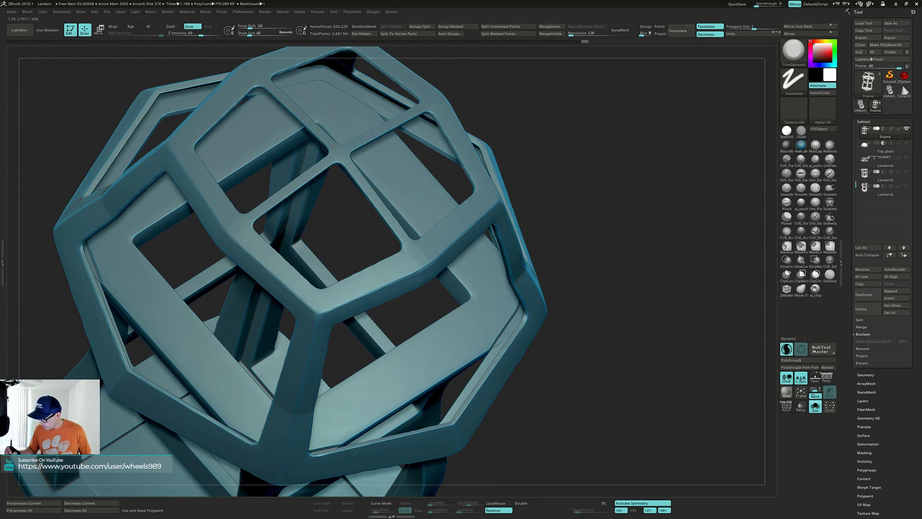
pyautogui.moveTo(527, 315); pyautogui.dragTo(525, 319)
pyautogui.moveTo(525, 323); pyautogui.dragTo(521, 318, button='right')
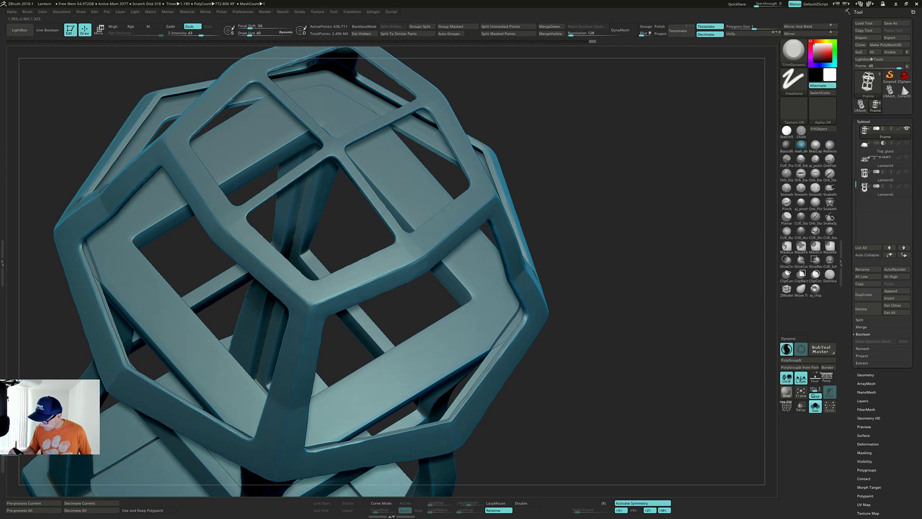
# Step: Continue trimming the rim's inner edge between the middle bend and the side post's window corner
pyautogui.moveTo(500, 353); pyautogui.dragTo(491, 364)
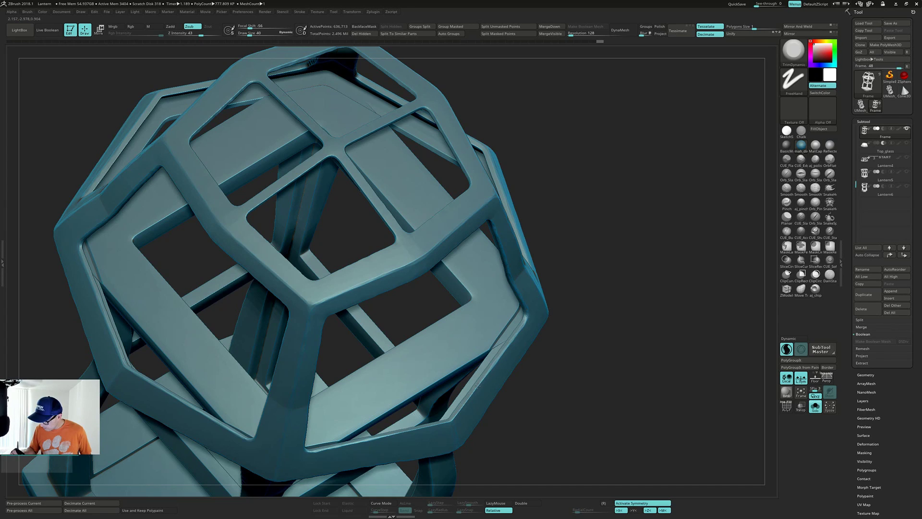
pyautogui.moveTo(479, 384); pyautogui.dragTo(482, 375)
pyautogui.keyDown('alt'); pyautogui.moveTo(481, 378); pyautogui.dragTo(511, 324, button='right'); pyautogui.keyUp('alt')
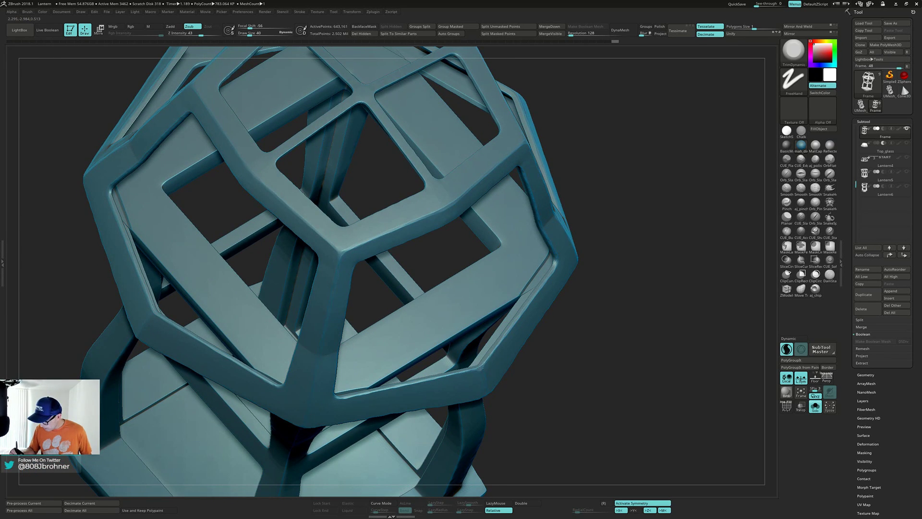
pyautogui.moveTo(498, 344)
pyautogui.mouseDown()
pyautogui.moveTo(483, 362)
pyautogui.moveTo(523, 310)
pyautogui.mouseUp()
pyautogui.moveTo(549, 276); pyautogui.dragTo(553, 264)
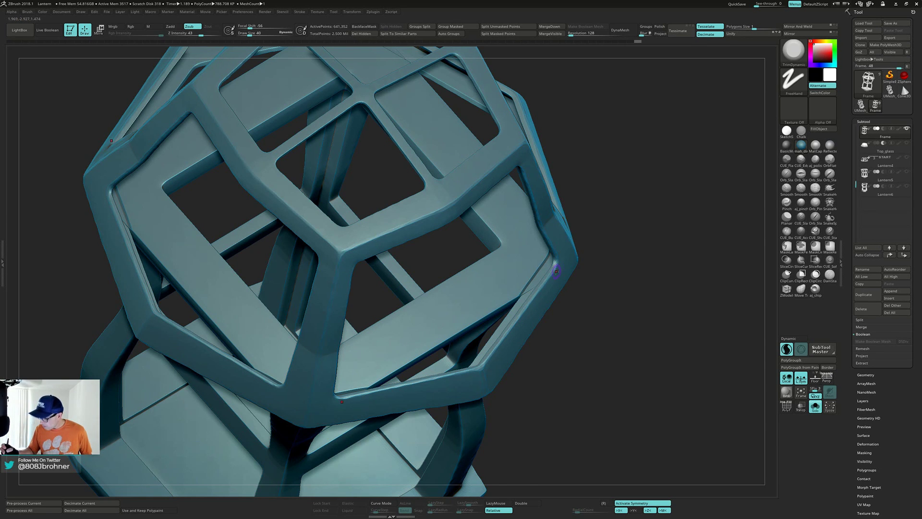
pyautogui.moveTo(552, 264)
pyautogui.mouseDown(button='right')
pyautogui.moveTo(543, 212)
pyautogui.moveTo(530, 206)
pyautogui.mouseUp(button='right')
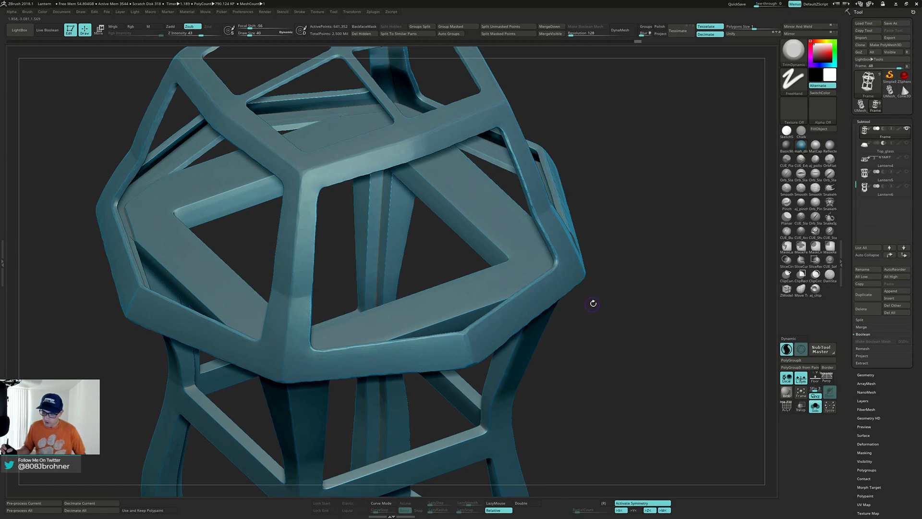
# Step: Refine the flared rim's edges around the middle bend and side post, working from underneath
pyautogui.moveTo(591, 302); pyautogui.dragTo(560, 183, button='right')
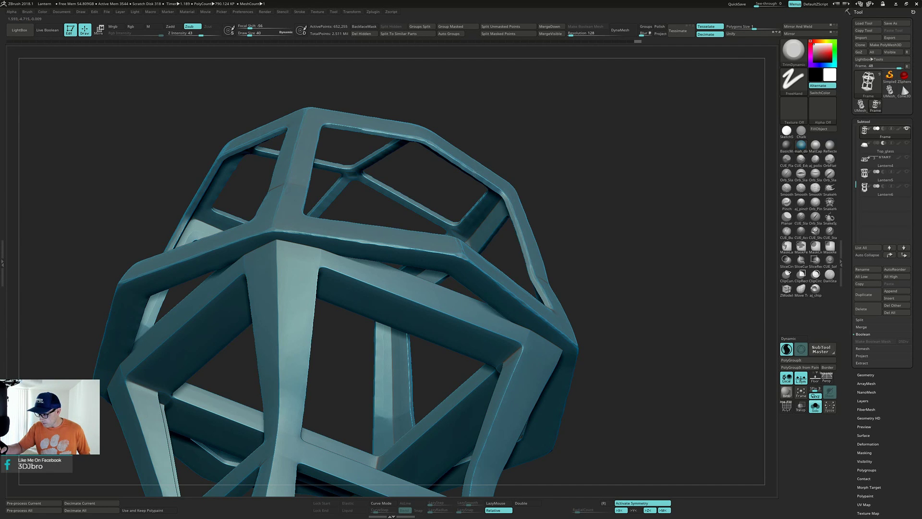
pyautogui.moveTo(508, 200); pyautogui.dragTo(499, 183, button='right')
pyautogui.moveTo(642, 263); pyautogui.dragTo(615, 305, button='right')
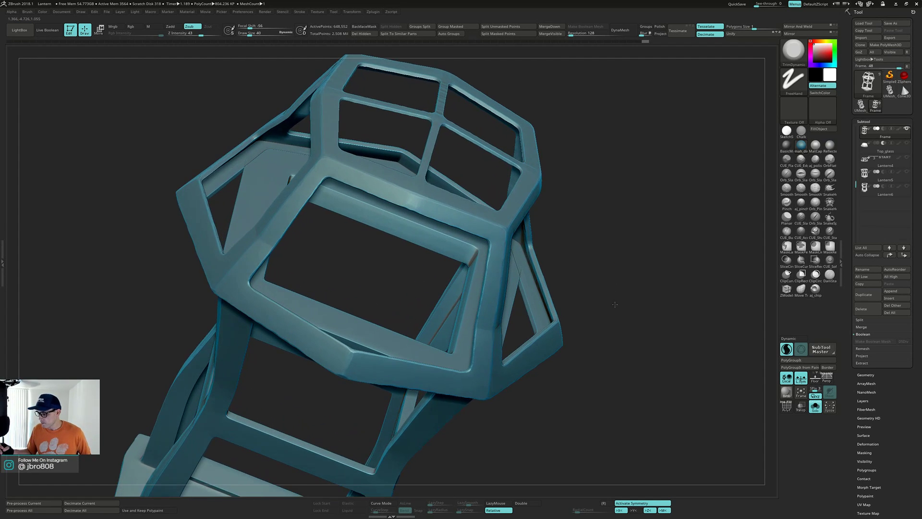
# Step: Trim and soften the pane edges and crossbars of the four-pane roof grille from several sides
pyautogui.keyDown('alt'); pyautogui.moveTo(622, 203); pyautogui.dragTo(604, 277, button='right'); pyautogui.keyUp('alt')
pyautogui.moveTo(604, 277); pyautogui.dragTo(610, 255, button='right')
pyautogui.moveTo(591, 216); pyautogui.dragTo(494, 188, button='right')
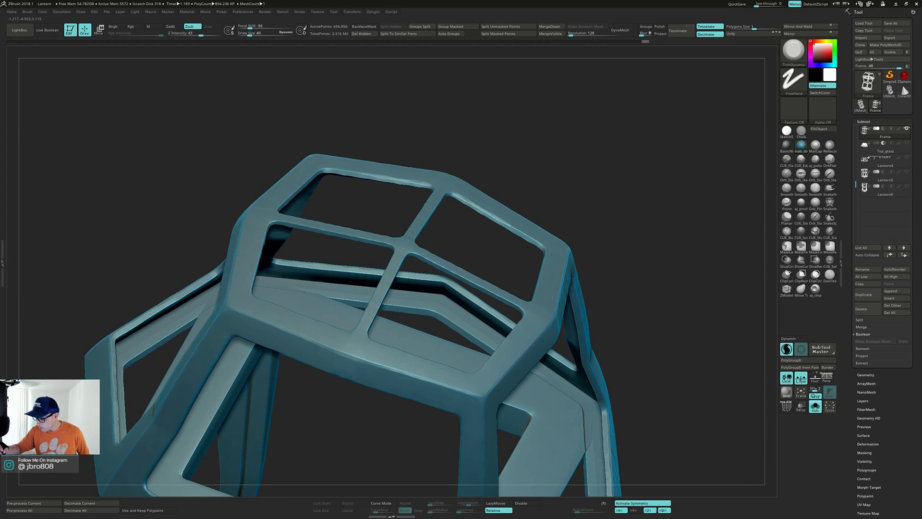
pyautogui.moveTo(531, 234); pyautogui.dragTo(549, 254, button='right')
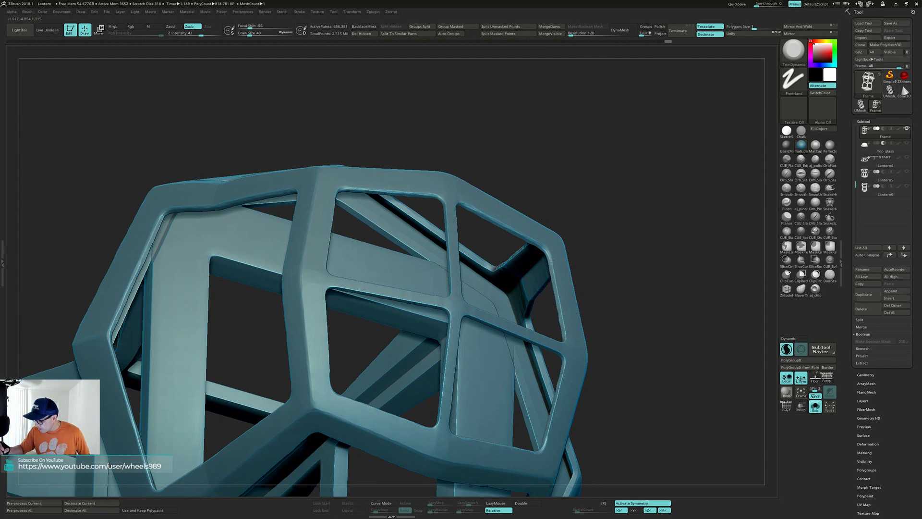
pyautogui.moveTo(558, 298); pyautogui.dragTo(559, 266, button='right')
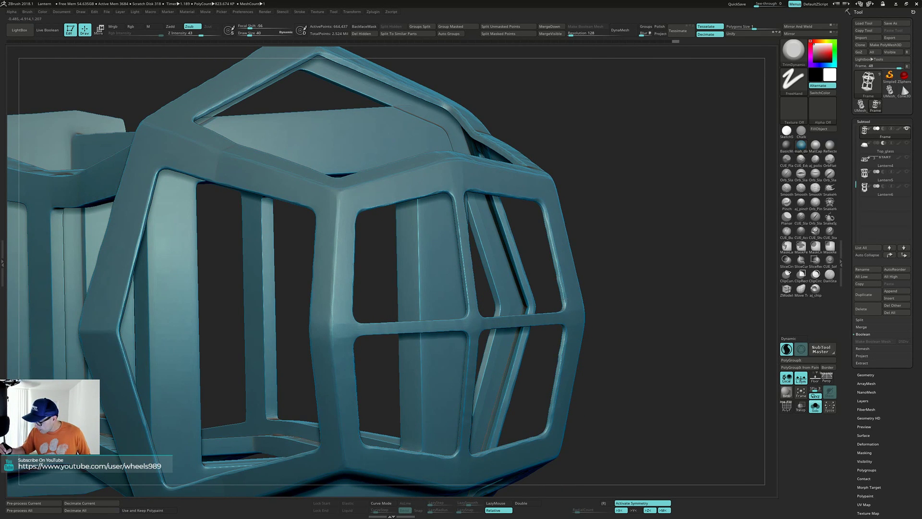
pyautogui.moveTo(566, 298); pyautogui.dragTo(550, 256, button='right')
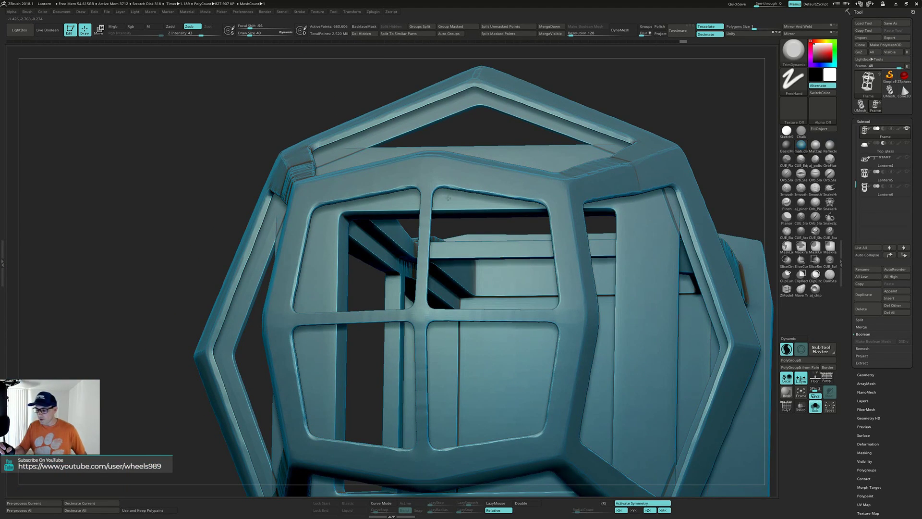
pyautogui.moveTo(448, 197); pyautogui.dragTo(410, 172, button='right')
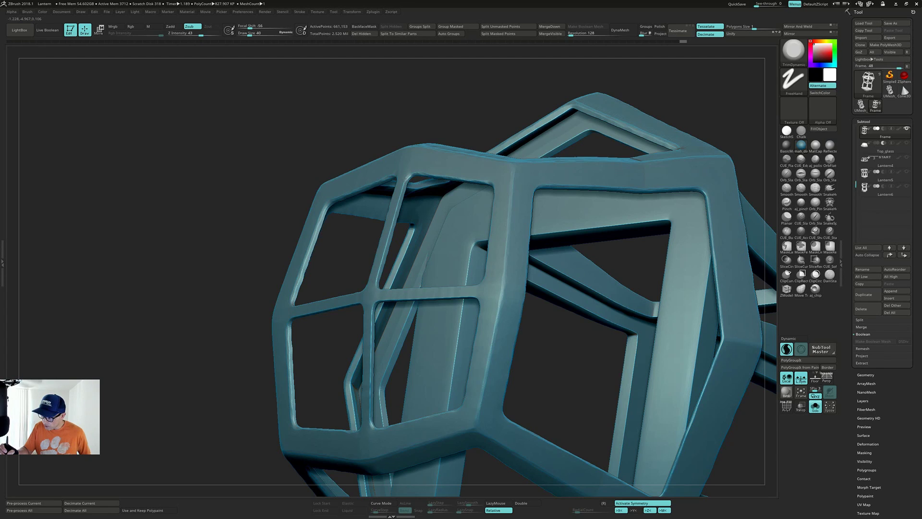
# Step: Trim the edges of the roof grille's central bar from its outer end down to the cross junction
pyautogui.moveTo(406, 181)
pyautogui.mouseDown()
pyautogui.moveTo(420, 169)
pyautogui.moveTo(402, 186)
pyautogui.mouseUp()
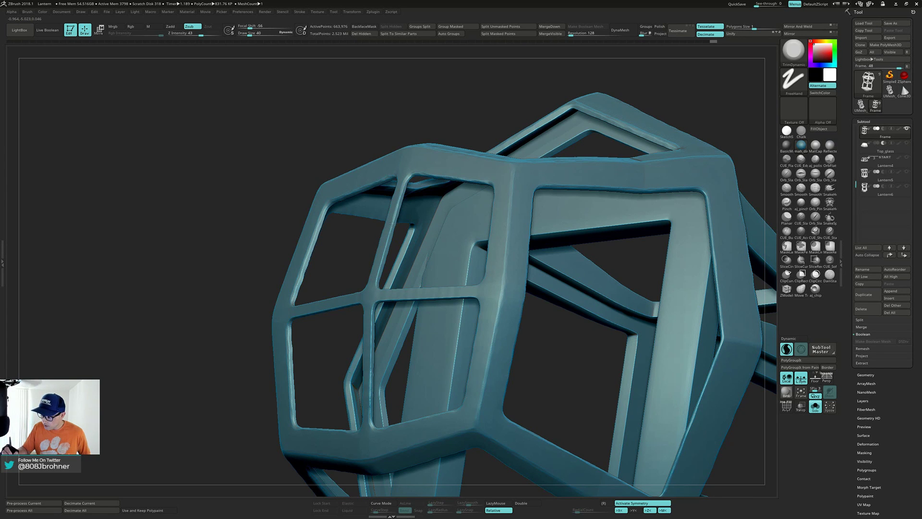
pyautogui.moveTo(397, 205); pyautogui.dragTo(398, 200)
pyautogui.moveTo(387, 242); pyautogui.dragTo(383, 253)
pyautogui.moveTo(383, 253); pyautogui.dragTo(381, 312, button='right')
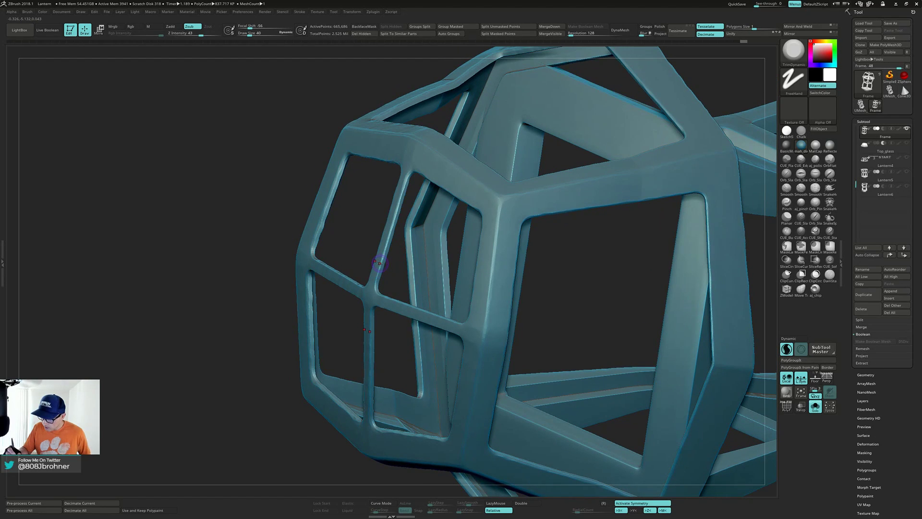
pyautogui.moveTo(376, 293); pyautogui.dragTo(377, 293)
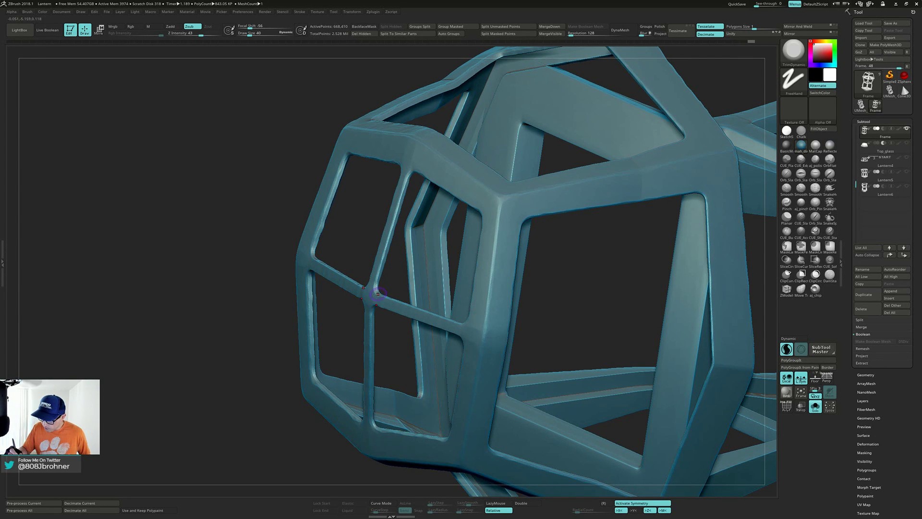
pyautogui.moveTo(379, 289); pyautogui.dragTo(370, 265, button='right')
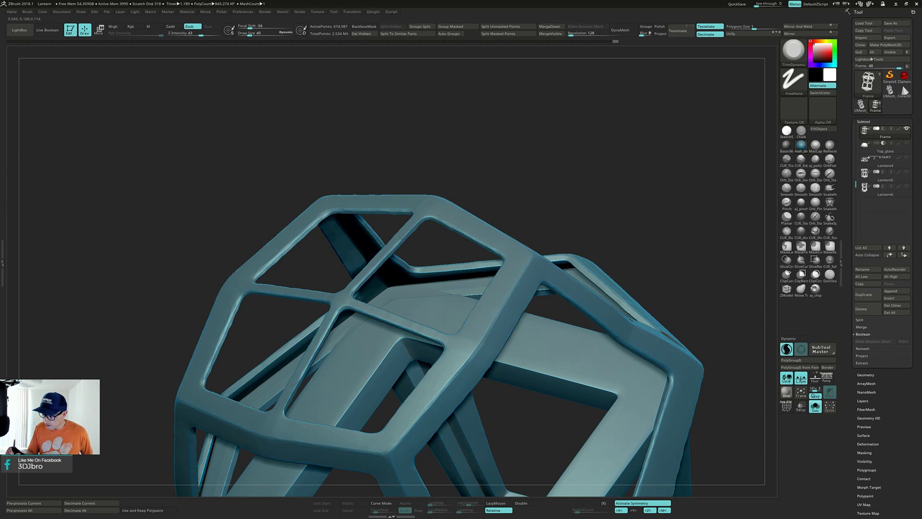
# Step: Soften the corner where the roof grille's central bar joins the outer roof frame
pyautogui.moveTo(414, 225); pyautogui.dragTo(425, 210)
pyautogui.moveTo(463, 191)
pyautogui.mouseDown(button='right')
pyautogui.moveTo(465, 219)
pyautogui.moveTo(437, 181)
pyautogui.mouseUp(button='right')
pyautogui.moveTo(446, 175); pyautogui.dragTo(464, 164)
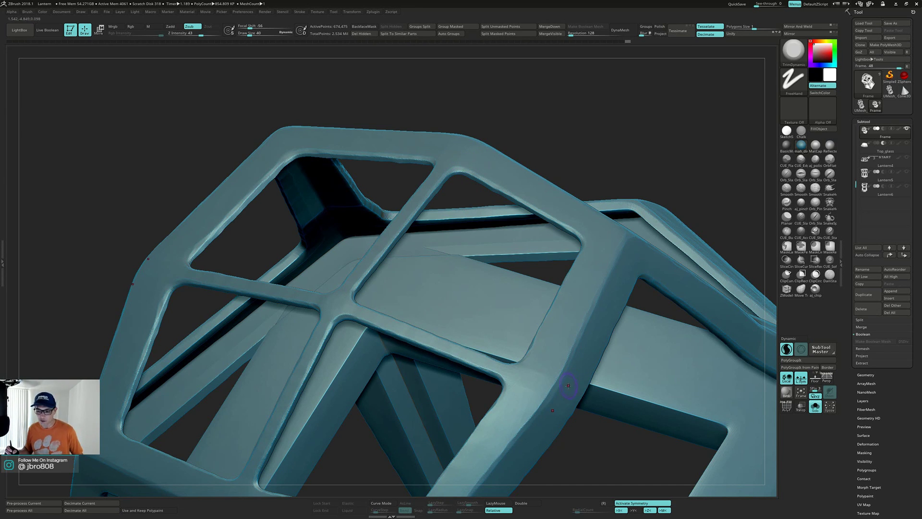
# Step: Trim the flared rim's face at the side post corner and at the middle bend
pyautogui.moveTo(639, 360); pyautogui.dragTo(535, 279, button='right')
pyautogui.keyDown('ctrl'); pyautogui.moveTo(566, 319); pyautogui.dragTo(564, 287, button='right'); pyautogui.keyUp('ctrl')
pyautogui.keyDown('shift'); pyautogui.moveTo(692, 287); pyautogui.dragTo(633, 266, button='right'); pyautogui.keyUp('shift')
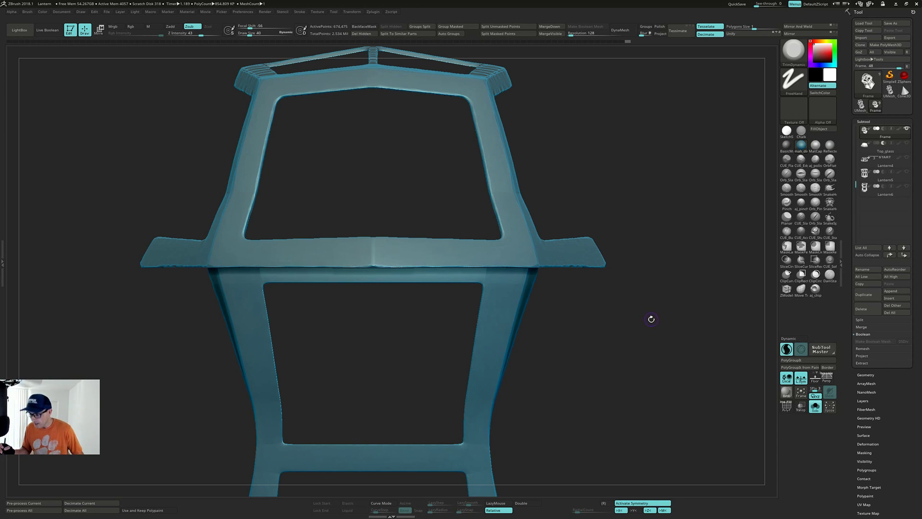
pyautogui.moveTo(651, 319); pyautogui.dragTo(608, 330, button='right')
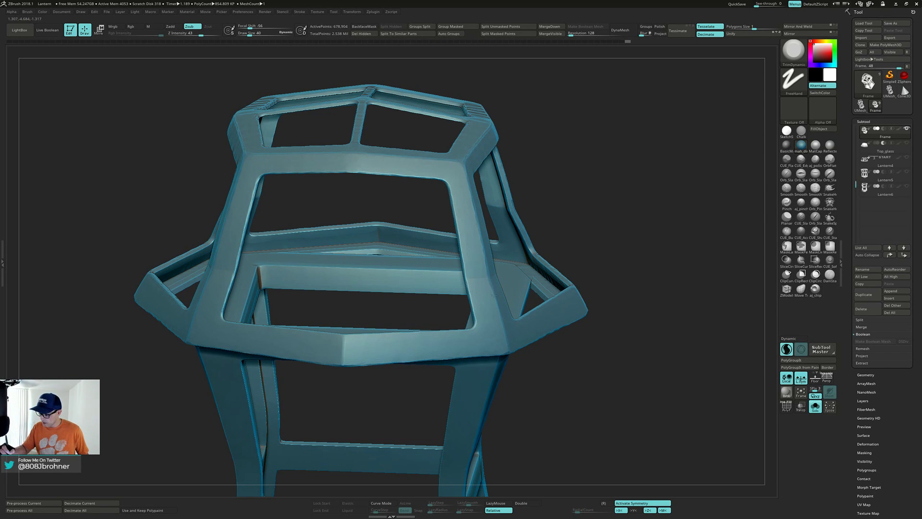
pyautogui.moveTo(507, 348); pyautogui.dragTo(502, 330)
pyautogui.moveTo(502, 331); pyautogui.dragTo(465, 344, button='right')
pyautogui.moveTo(349, 343)
pyautogui.mouseDown()
pyautogui.moveTo(351, 357)
pyautogui.moveTo(351, 344)
pyautogui.mouseUp()
pyautogui.moveTo(358, 347)
pyautogui.mouseDown(button='right')
pyautogui.moveTo(384, 344)
pyautogui.moveTo(320, 339)
pyautogui.moveTo(600, 313)
pyautogui.mouseUp(button='right')
pyautogui.moveTo(670, 368)
pyautogui.mouseDown(button='right')
pyautogui.moveTo(656, 346)
pyautogui.moveTo(657, 311)
pyautogui.moveTo(642, 320)
pyautogui.moveTo(623, 274)
pyautogui.moveTo(620, 289)
pyautogui.moveTo(545, 298)
pyautogui.mouseUp(button='right')
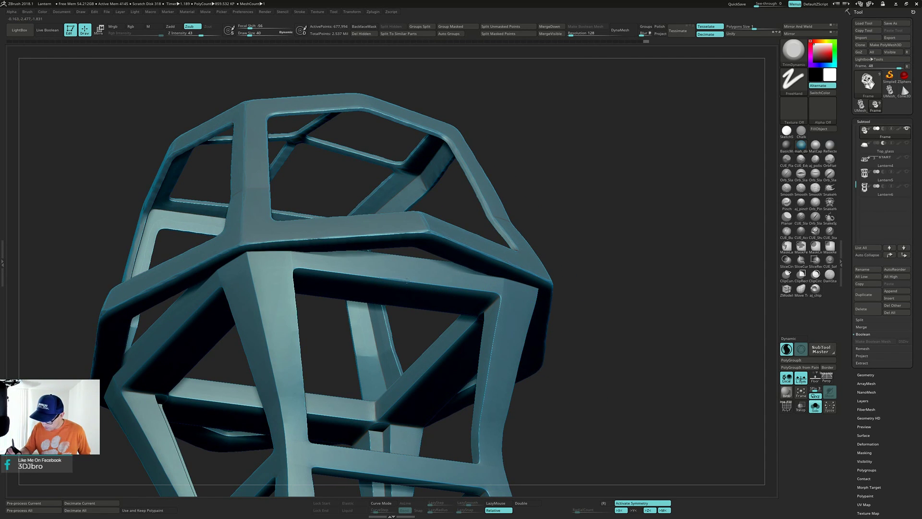
# Step: Trim the upper body window's top inner edge beneath the rim, out to the side post corner
pyautogui.moveTo(422, 284); pyautogui.dragTo(500, 294)
pyautogui.moveTo(500, 294)
pyautogui.mouseDown(button='right')
pyautogui.moveTo(318, 294)
pyautogui.moveTo(467, 271)
pyautogui.mouseUp(button='right')
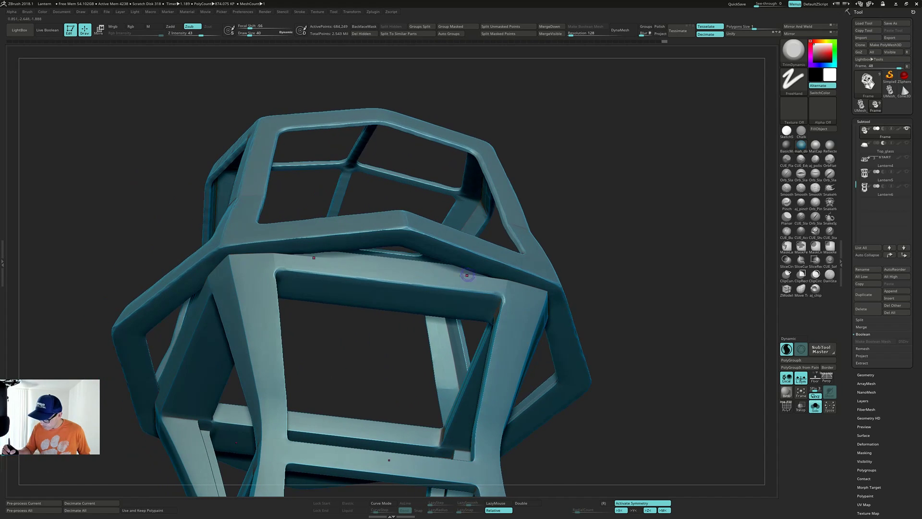
pyautogui.moveTo(377, 279); pyautogui.dragTo(503, 298)
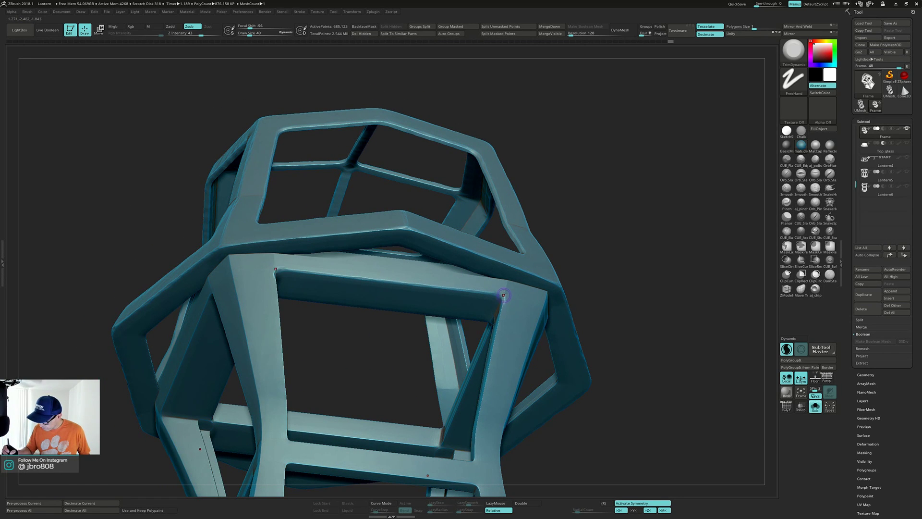
pyautogui.moveTo(506, 294); pyautogui.dragTo(468, 311, button='right')
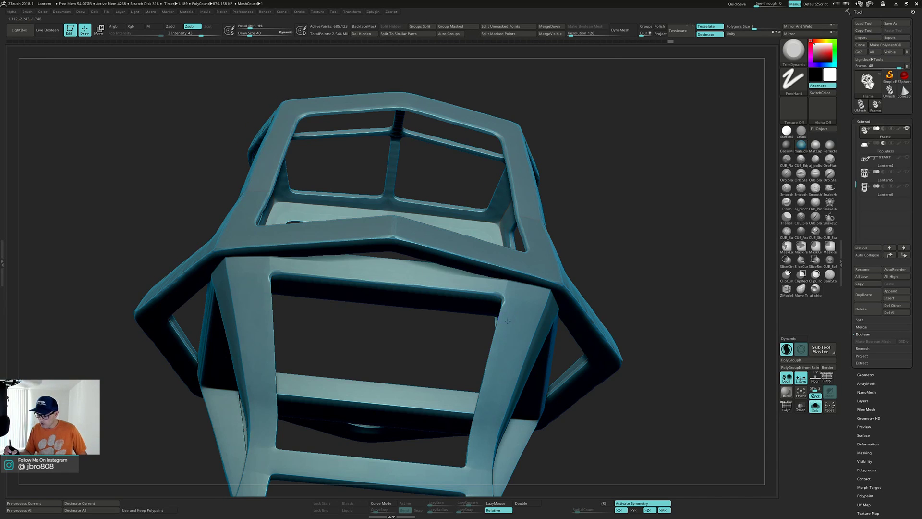
# Step: Try trimming the upper body post's inner edge below the rim, and undo the last strokes
pyautogui.moveTo(507, 320); pyautogui.dragTo(505, 291, button='right')
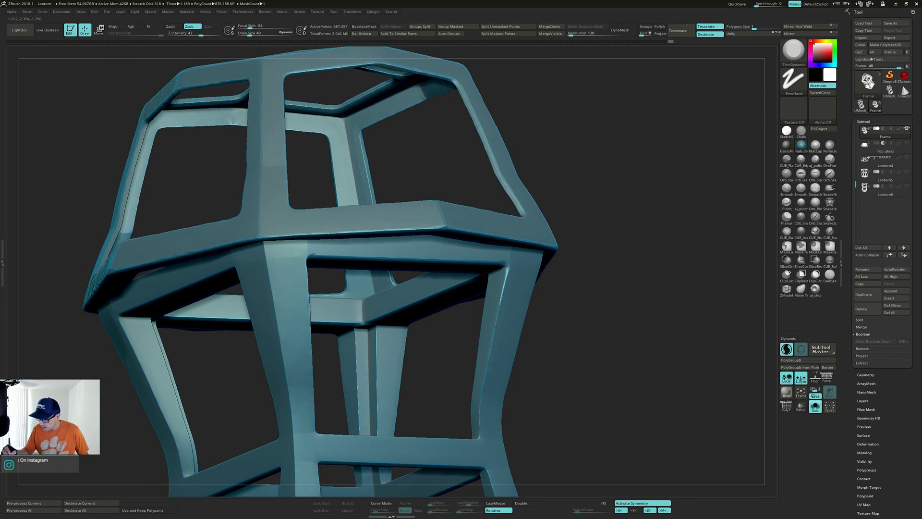
pyautogui.moveTo(497, 320); pyautogui.dragTo(498, 310)
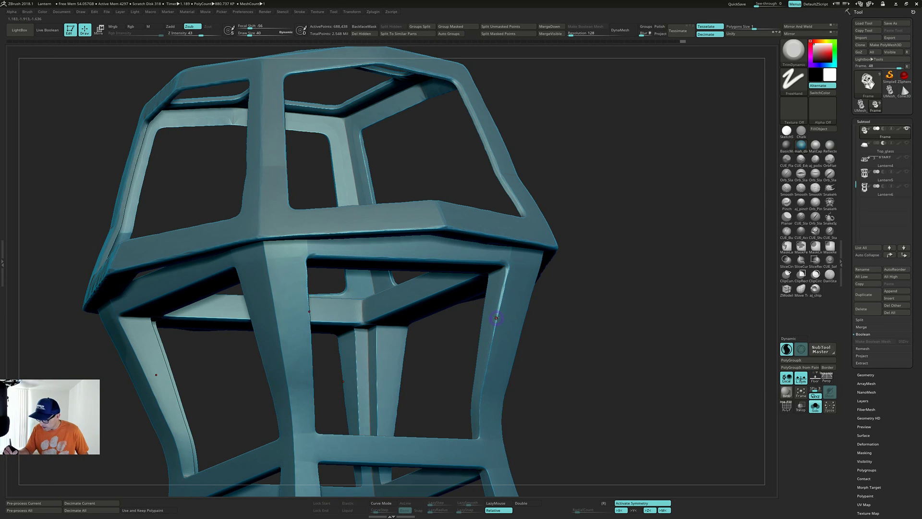
pyautogui.moveTo(491, 343); pyautogui.dragTo(487, 371)
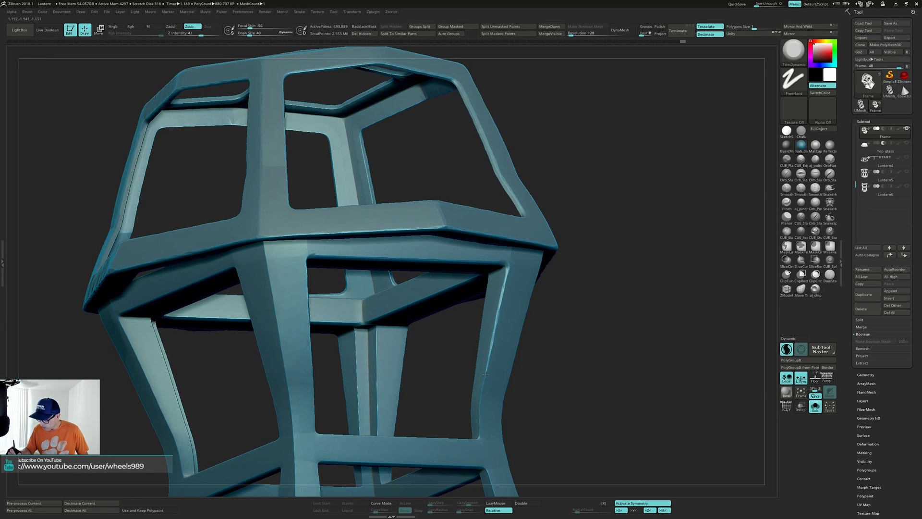
pyautogui.keyDown('alt'); pyautogui.moveTo(490, 354); pyautogui.dragTo(490, 350, button='right'); pyautogui.keyUp('alt')
pyautogui.hotkey('ctrl', 'z')
pyautogui.hotkey('ctrl', 'z')
pyautogui.hotkey('ctrl', 'z')
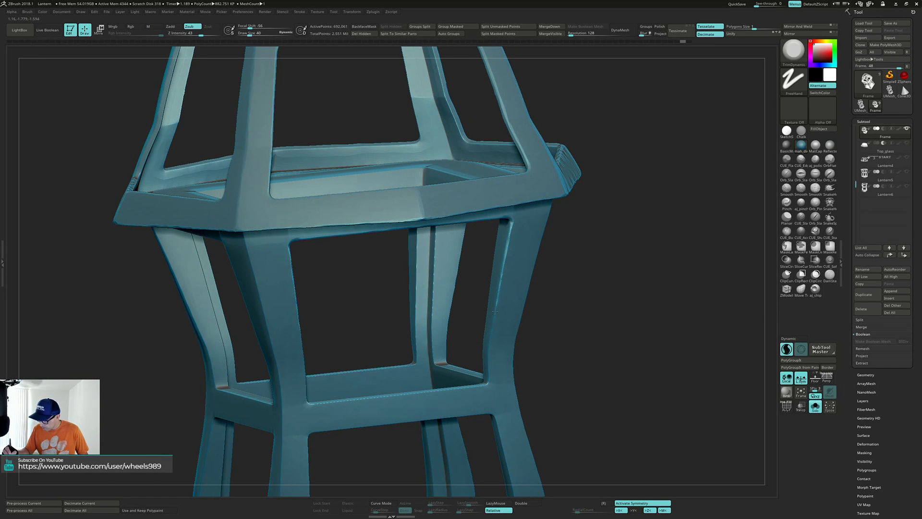
# Step: Trim the upper body post's inner window edge down to the waist bend
pyautogui.moveTo(495, 311); pyautogui.dragTo(496, 305)
pyautogui.moveTo(496, 309)
pyautogui.mouseDown(button='right')
pyautogui.moveTo(510, 336)
pyautogui.moveTo(502, 335)
pyautogui.mouseUp(button='right')
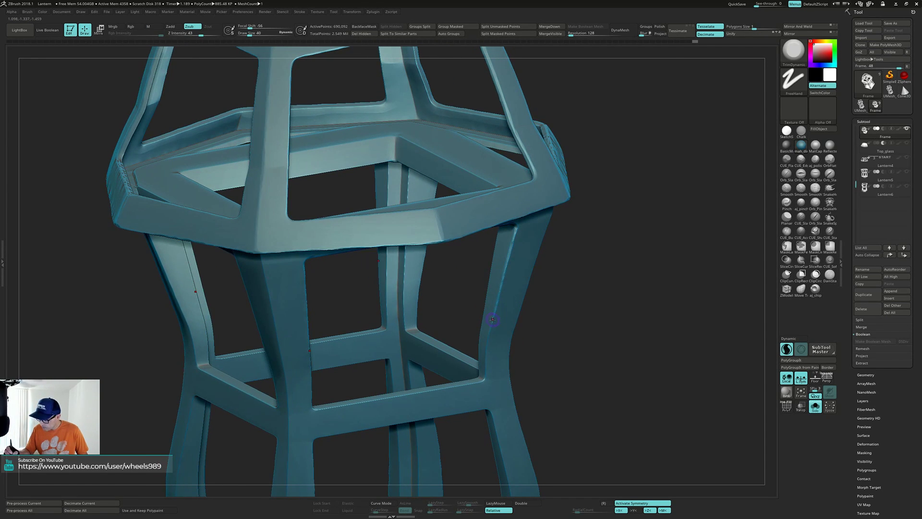
pyautogui.moveTo(484, 362); pyautogui.dragTo(486, 343)
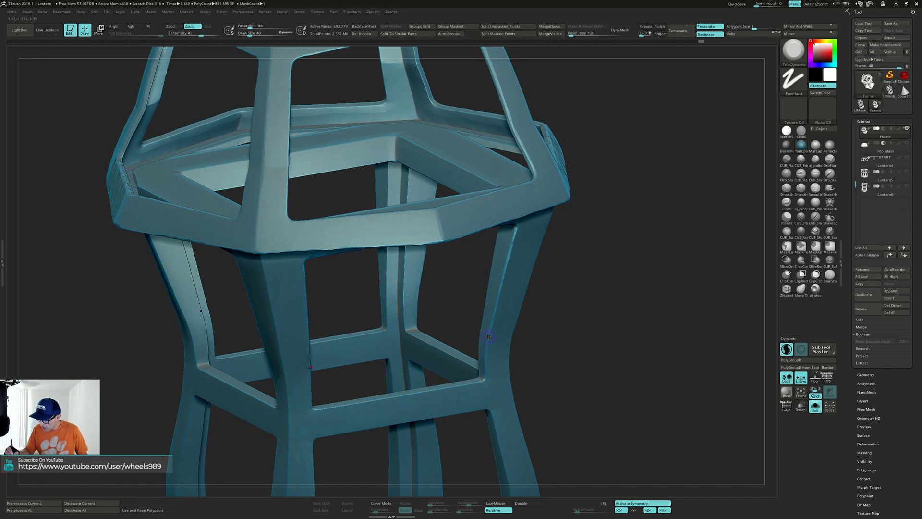
# Step: Soften the inner corner where the post meets the waist crossbar and trim the crossbar's upper edge
pyautogui.moveTo(480, 336); pyautogui.dragTo(488, 360, button='right')
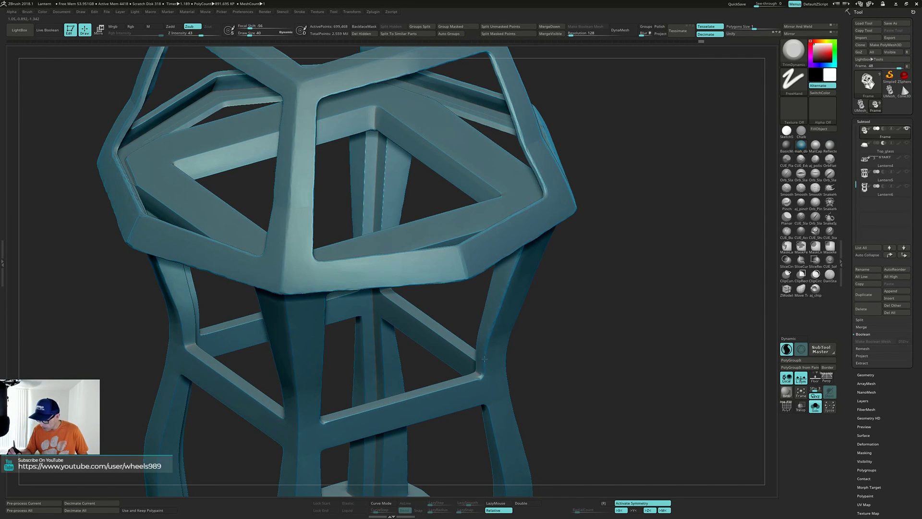
pyautogui.moveTo(485, 359); pyautogui.dragTo(485, 352)
pyautogui.moveTo(485, 346); pyautogui.dragTo(466, 367, button='right')
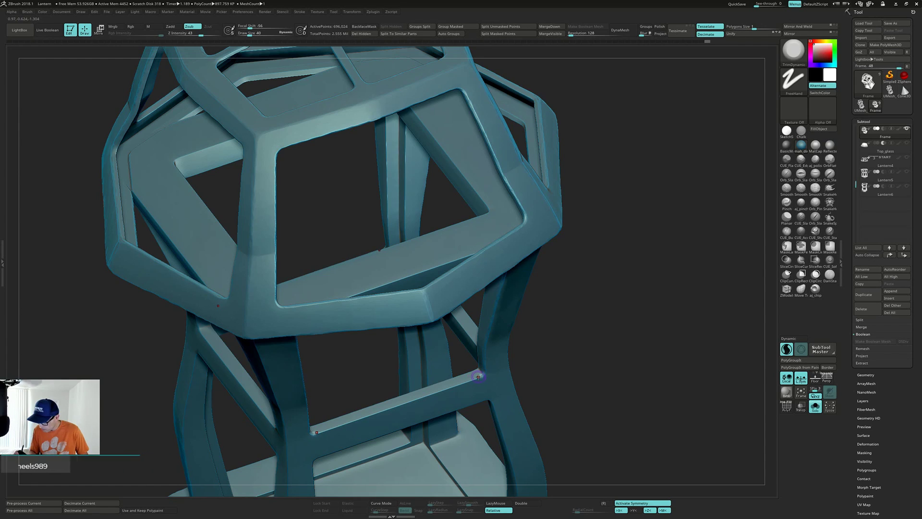
pyautogui.moveTo(478, 377); pyautogui.dragTo(401, 405)
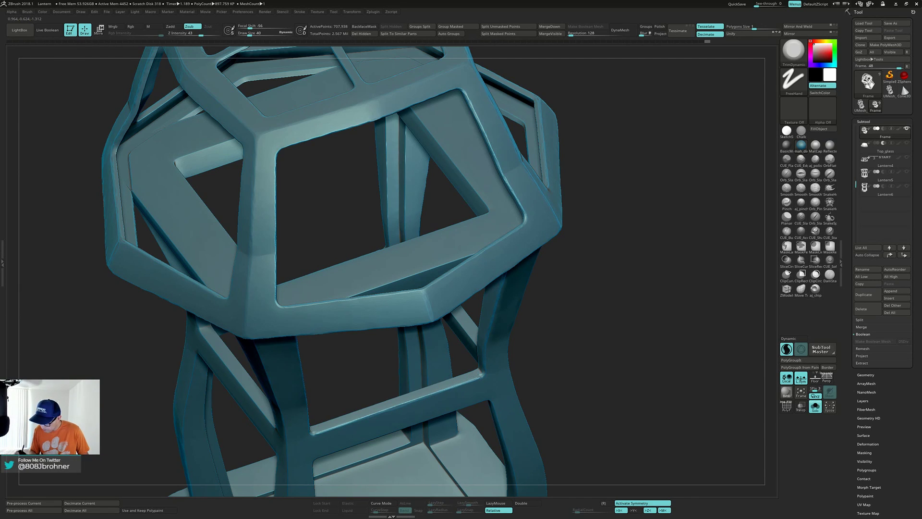
# Step: Trim the waist crossbar's lower edge from underneath and round its corner with the lower post
pyautogui.moveTo(496, 373); pyautogui.dragTo(506, 302, button='right')
pyautogui.moveTo(524, 301)
pyautogui.mouseDown()
pyautogui.moveTo(514, 279)
pyautogui.moveTo(522, 280)
pyautogui.moveTo(506, 269)
pyautogui.moveTo(512, 260)
pyautogui.moveTo(508, 290)
pyautogui.moveTo(504, 274)
pyautogui.moveTo(473, 259)
pyautogui.moveTo(391, 261)
pyautogui.moveTo(398, 270)
pyautogui.mouseUp()
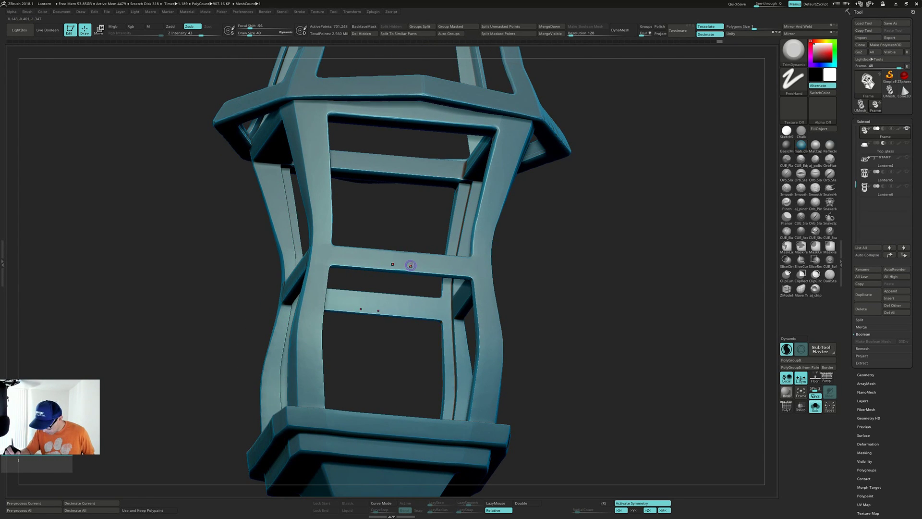
pyautogui.moveTo(410, 263)
pyautogui.mouseDown(button='right')
pyautogui.moveTo(452, 257)
pyautogui.moveTo(432, 283)
pyautogui.moveTo(401, 270)
pyautogui.mouseUp(button='right')
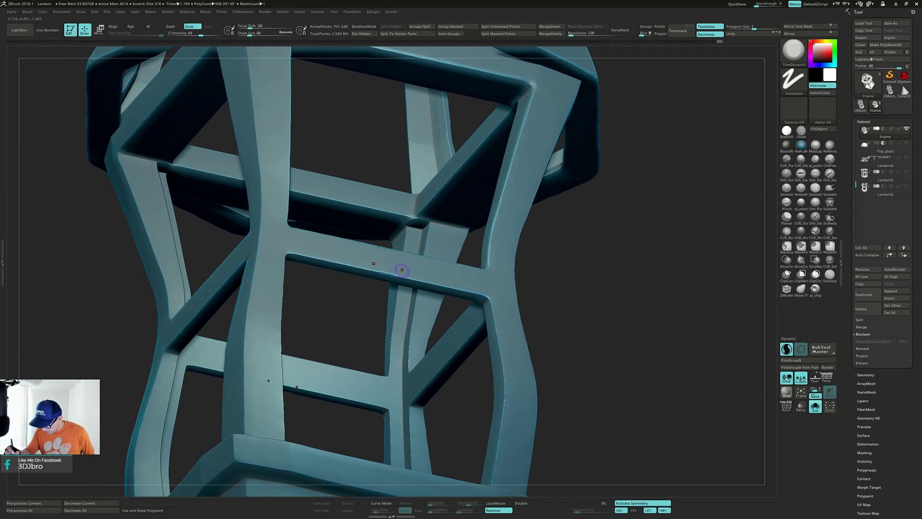
pyautogui.moveTo(390, 272); pyautogui.dragTo(404, 279)
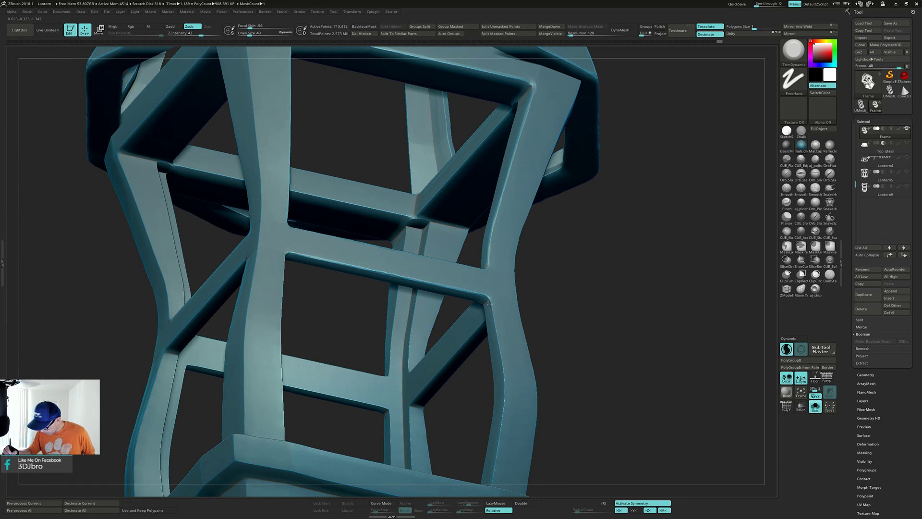
pyautogui.moveTo(489, 303); pyautogui.dragTo(492, 302)
pyautogui.moveTo(498, 303)
pyautogui.mouseDown(button='right')
pyautogui.moveTo(488, 269)
pyautogui.moveTo(494, 250)
pyautogui.mouseUp(button='right')
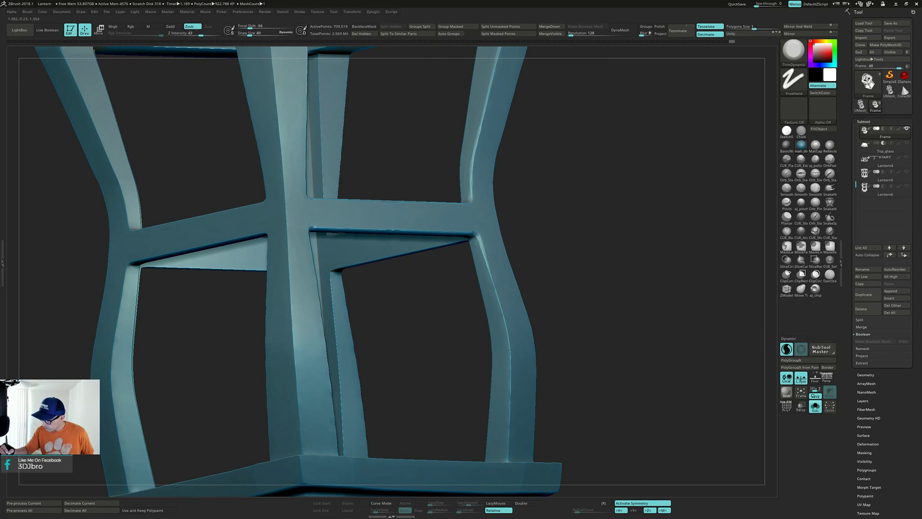
# Step: Trim the lower post's inner window edge from the waist crossbar down to the base
pyautogui.moveTo(483, 255); pyautogui.dragTo(512, 377)
pyautogui.moveTo(512, 377); pyautogui.dragTo(514, 281, button='right')
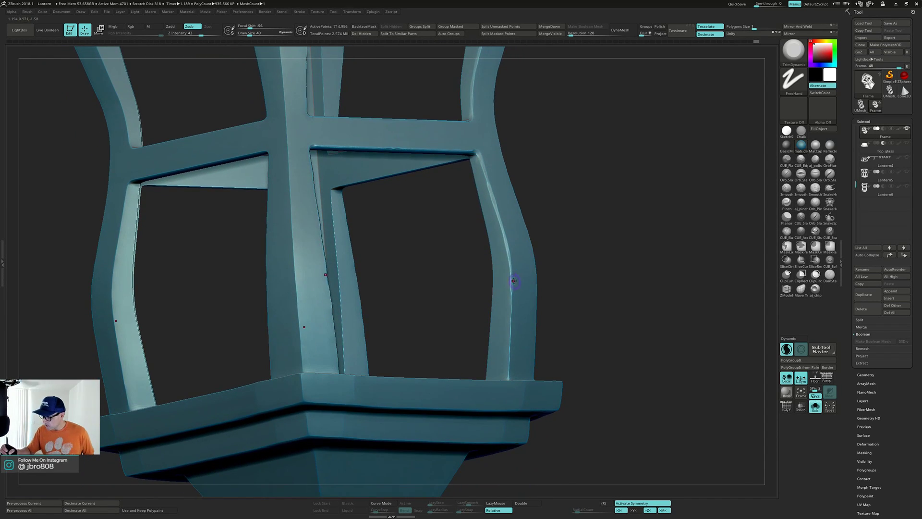
pyautogui.moveTo(511, 298); pyautogui.dragTo(510, 343)
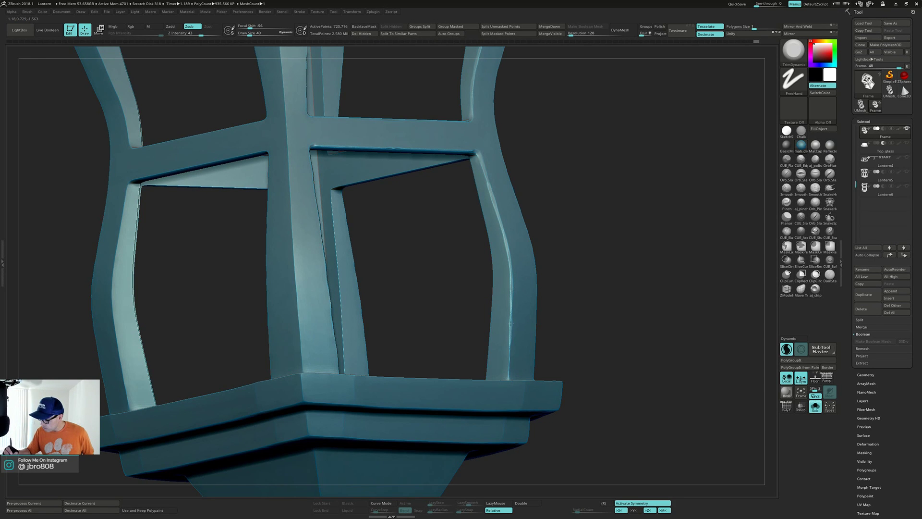
pyautogui.moveTo(513, 302); pyautogui.dragTo(510, 339, button='right')
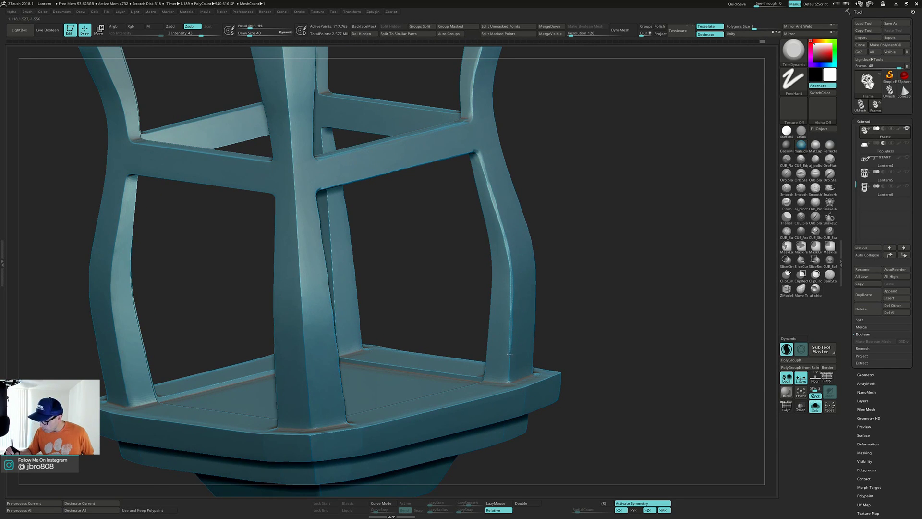
pyautogui.moveTo(508, 380); pyautogui.dragTo(508, 353)
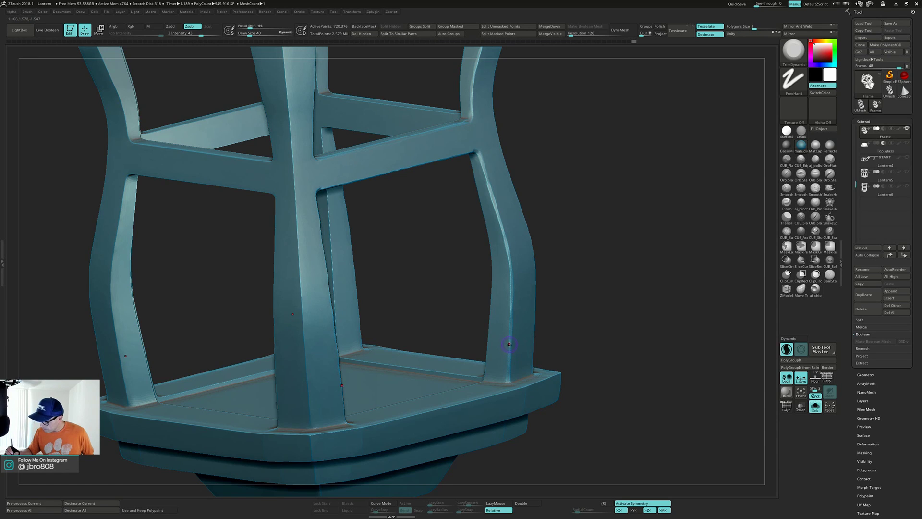
# Step: Soften the corner where the lower post meets the underside of the waist crossbar and trim the crossbar's adjoining lower edge
pyautogui.moveTo(509, 343); pyautogui.dragTo(505, 370, button='right')
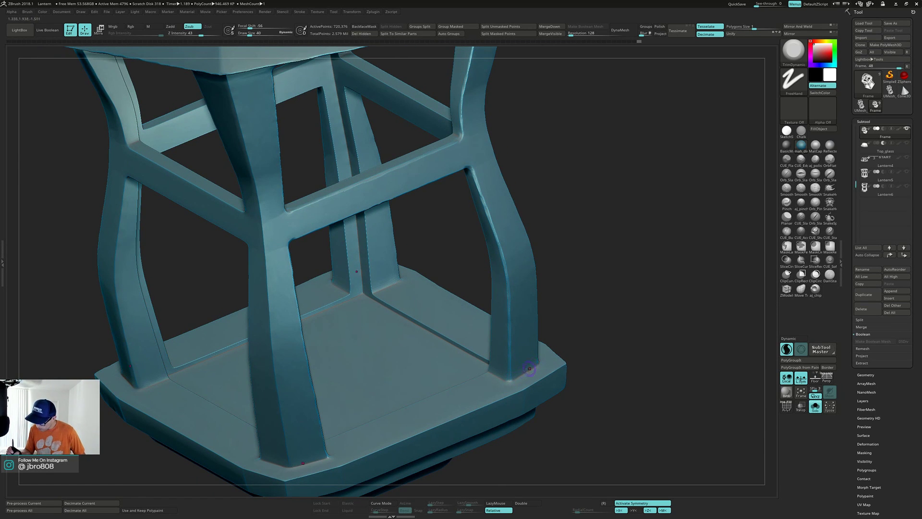
pyautogui.moveTo(518, 367); pyautogui.dragTo(479, 286, button='right')
pyautogui.moveTo(291, 174); pyautogui.dragTo(284, 180)
pyautogui.moveTo(294, 164); pyautogui.dragTo(293, 125, button='right')
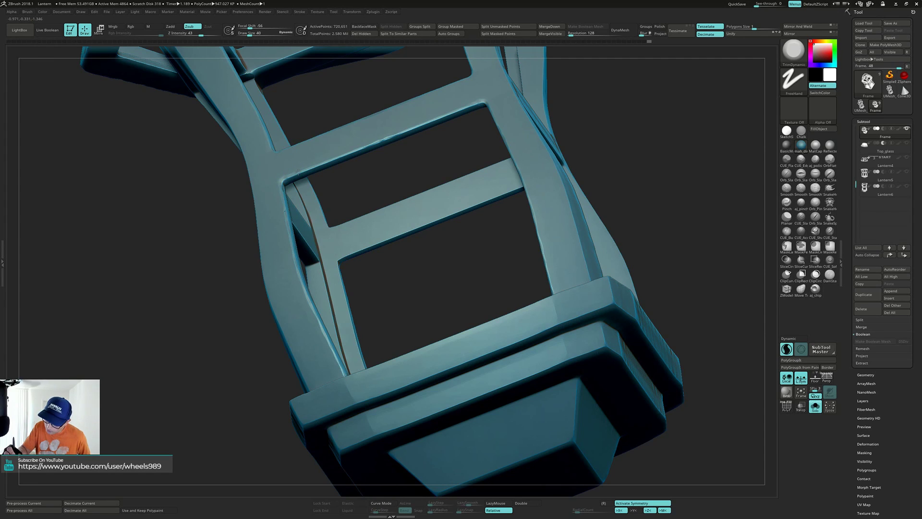
pyautogui.moveTo(307, 168); pyautogui.dragTo(324, 158)
pyautogui.moveTo(301, 188); pyautogui.dragTo(295, 214, button='right')
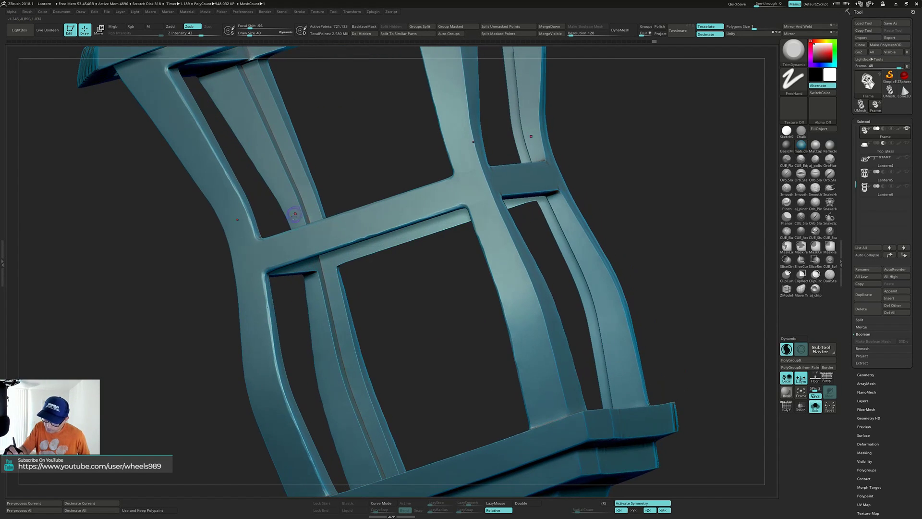
# Step: Retrim the lower post's inner window edge just below the waist crossbar, undoing one stroke along the way
pyautogui.moveTo(268, 305); pyautogui.dragTo(266, 297)
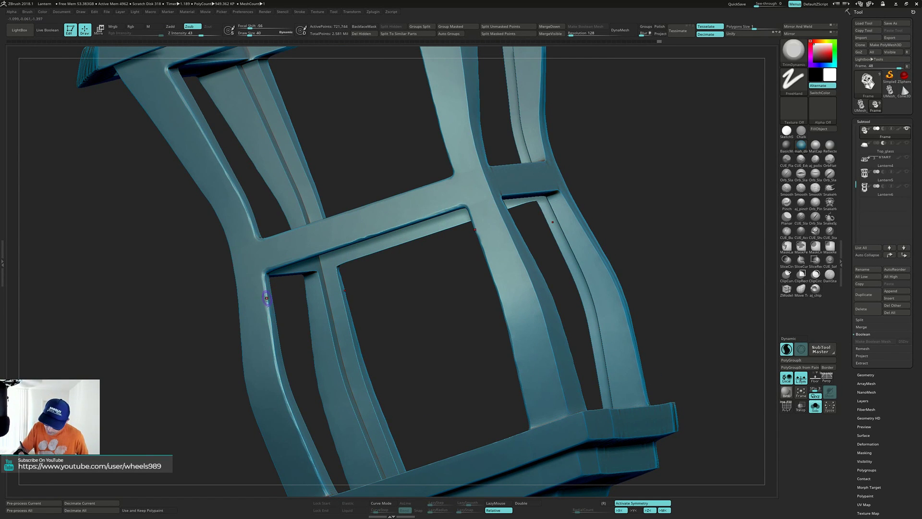
pyautogui.moveTo(281, 291)
pyautogui.mouseDown(button='right')
pyautogui.moveTo(265, 310)
pyautogui.moveTo(294, 287)
pyautogui.moveTo(275, 305)
pyautogui.mouseUp(button='right')
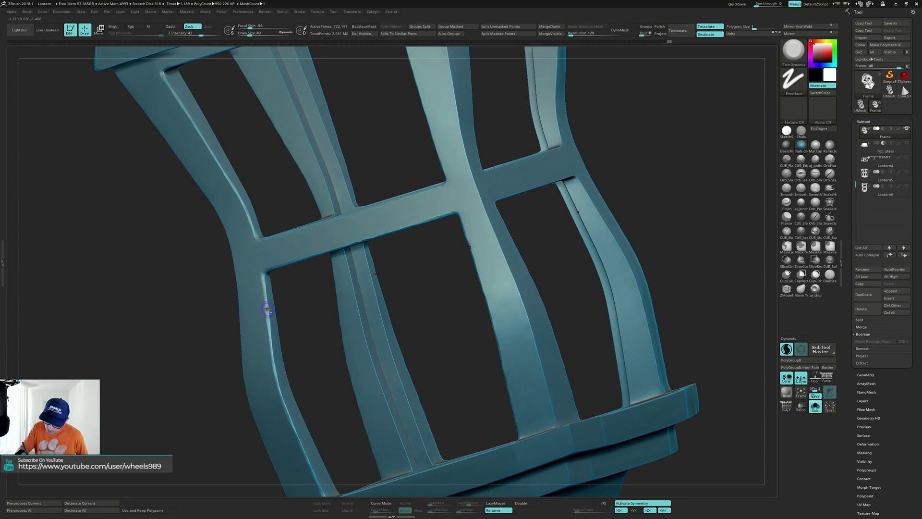
pyautogui.hotkey('ctrl', 'z')
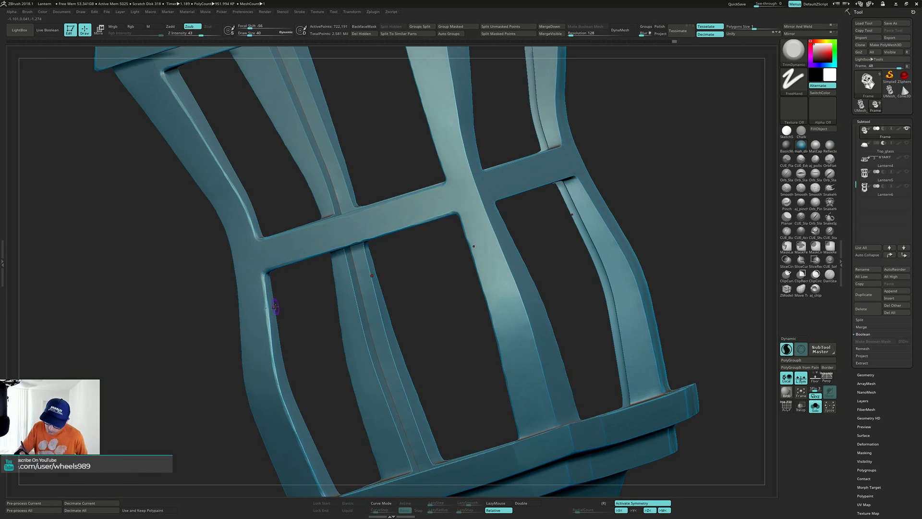
pyautogui.moveTo(269, 302)
pyautogui.mouseDown(button='right')
pyautogui.moveTo(273, 326)
pyautogui.moveTo(263, 294)
pyautogui.moveTo(285, 309)
pyautogui.moveTo(265, 296)
pyautogui.mouseUp(button='right')
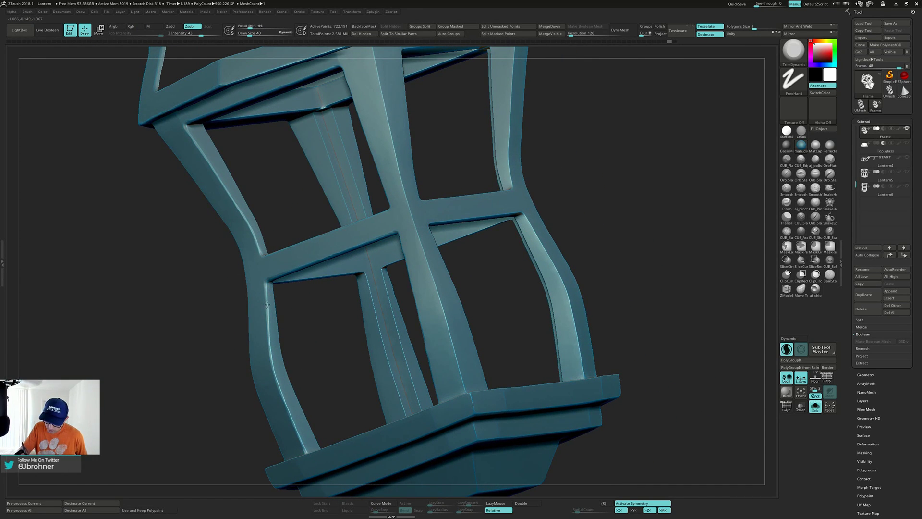
pyautogui.moveTo(267, 314); pyautogui.dragTo(269, 306)
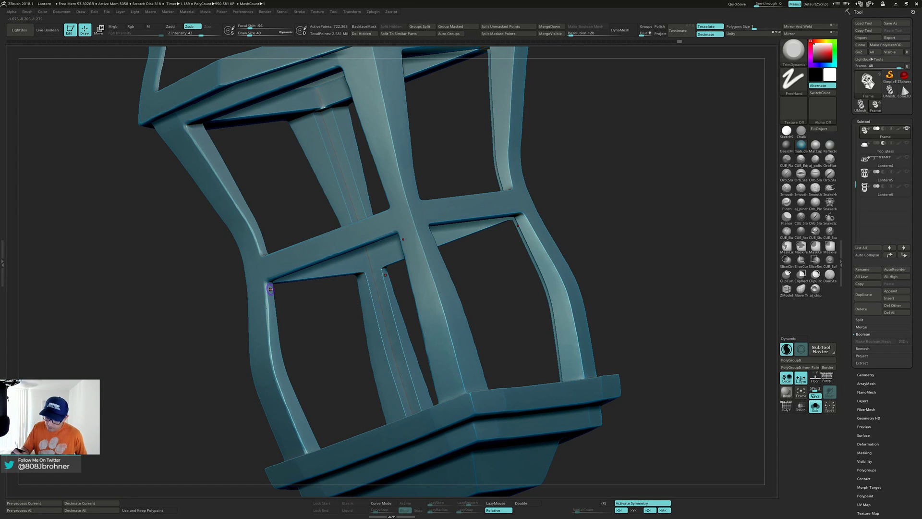
# Step: Smooth the surface where the body's top crossbar meets the upper post beneath the roof rim
pyautogui.moveTo(672, 320)
pyautogui.keyDown('ctrl'); pyautogui.mouseDown(button='right')
pyautogui.moveTo(683, 337)
pyautogui.moveTo(677, 304)
pyautogui.mouseUp(button='right'); pyautogui.keyUp('ctrl')
pyautogui.moveTo(555, 353); pyautogui.dragTo(553, 240, button='right')
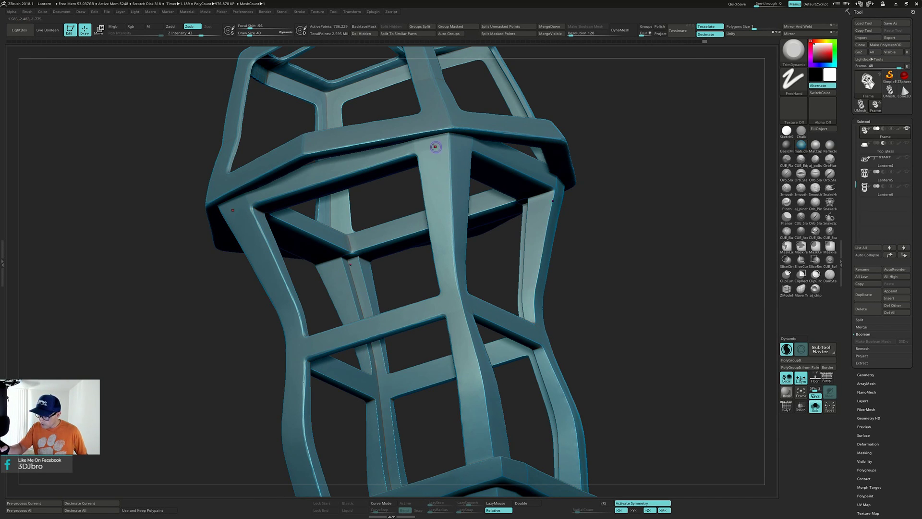
pyautogui.press('shift')
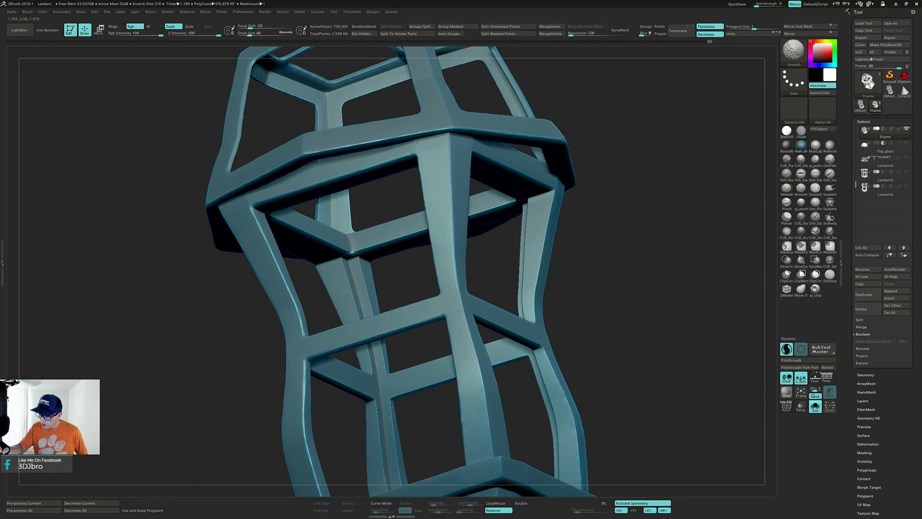
pyautogui.keyDown('shift'); pyautogui.moveTo(412, 145); pyautogui.dragTo(438, 148); pyautogui.keyUp('shift')
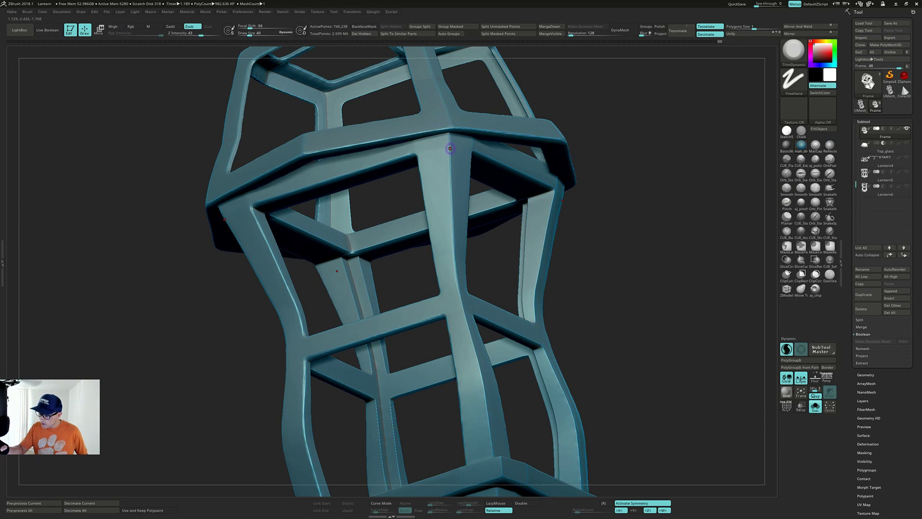
# Step: Trim the upper post's outer corner ridge from beneath the roof rim down to the waist
pyautogui.moveTo(451, 146); pyautogui.dragTo(449, 145, button='right')
pyautogui.moveTo(450, 158); pyautogui.dragTo(449, 138)
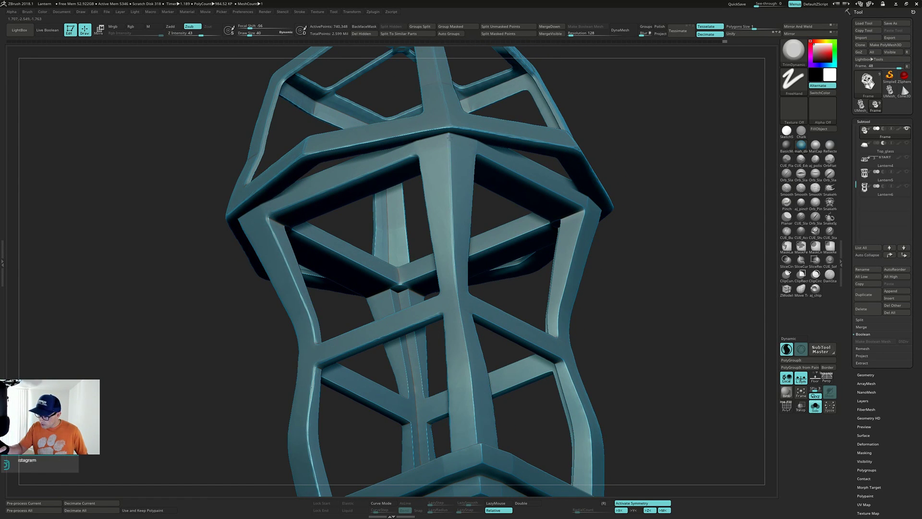
pyautogui.moveTo(451, 183); pyautogui.dragTo(448, 186)
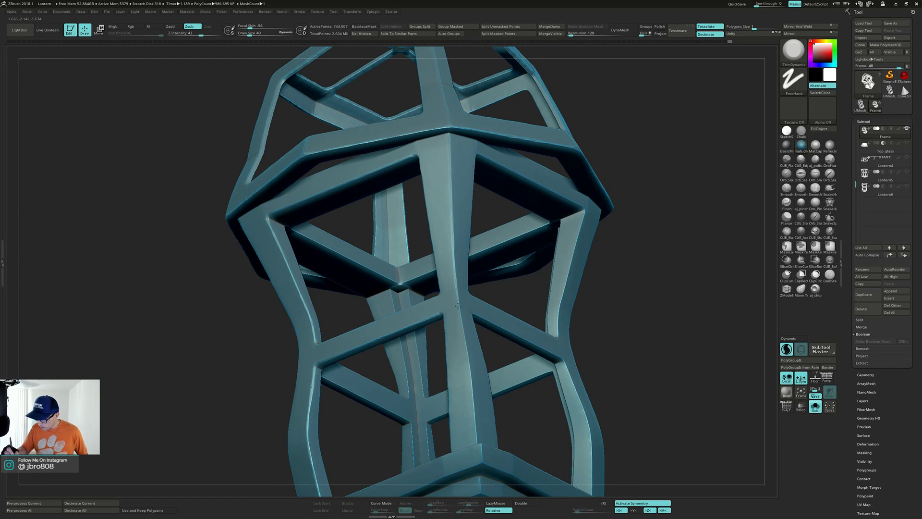
pyautogui.keyDown('alt'); pyautogui.moveTo(457, 306); pyautogui.dragTo(452, 276, button='right'); pyautogui.keyUp('alt')
pyautogui.moveTo(448, 224); pyautogui.dragTo(451, 238)
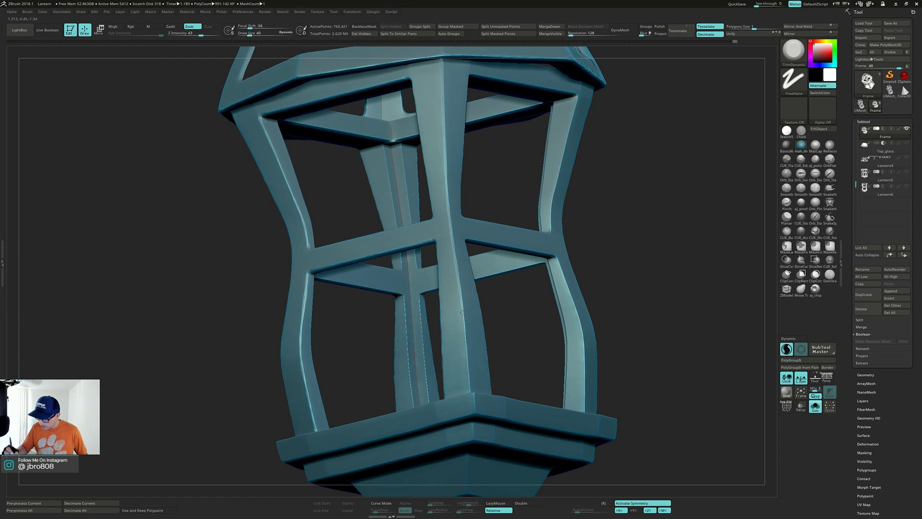
# Step: Trim the lower post's outer corner ridge between the waist and the base
pyautogui.moveTo(464, 348); pyautogui.dragTo(460, 321)
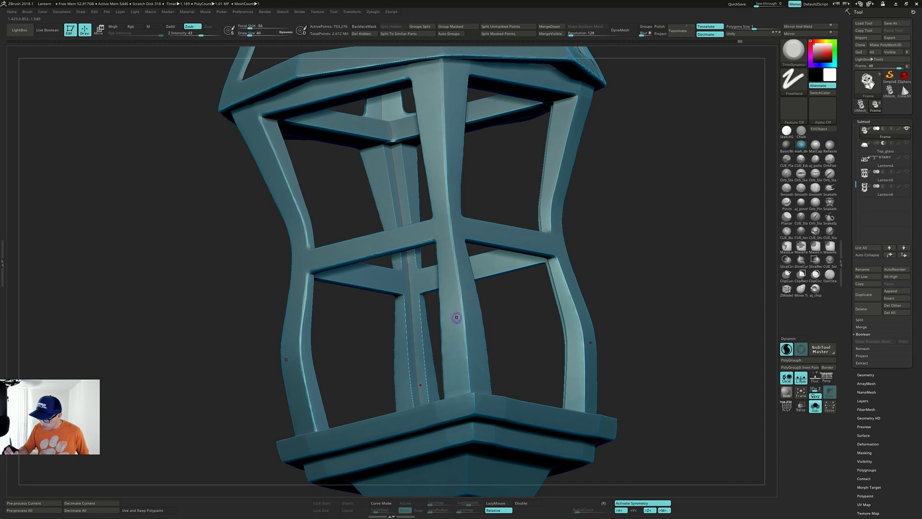
pyautogui.keyDown('alt'); pyautogui.moveTo(467, 312); pyautogui.dragTo(464, 270, button='right'); pyautogui.keyUp('alt')
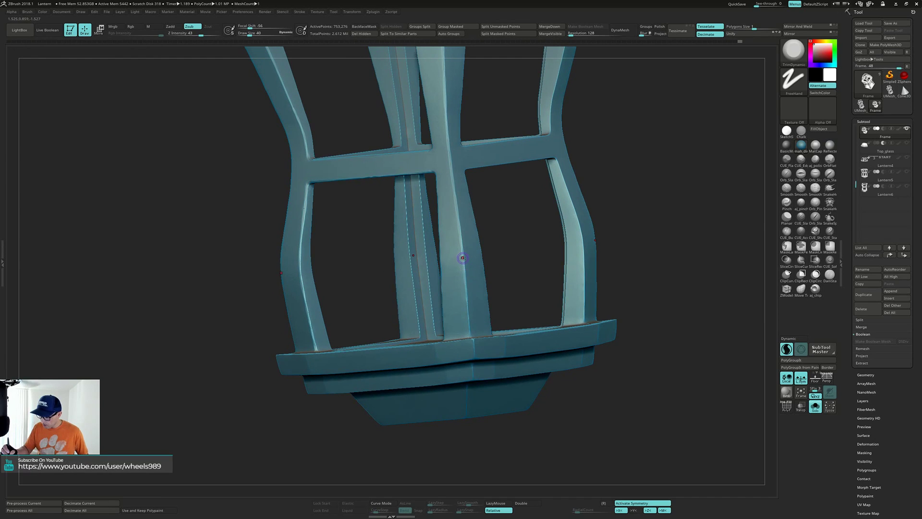
pyautogui.moveTo(462, 258); pyautogui.dragTo(470, 333)
pyautogui.moveTo(466, 303)
pyautogui.mouseDown(button='right')
pyautogui.moveTo(451, 303)
pyautogui.moveTo(452, 314)
pyautogui.mouseUp(button='right')
pyautogui.moveTo(460, 249); pyautogui.dragTo(458, 214)
# Step: Smooth the outer face of the body's top crossbar beneath the roof rim, from post to post
pyautogui.moveTo(462, 211)
pyautogui.keyDown('alt'); pyautogui.mouseDown(button='right')
pyautogui.moveTo(461, 327)
pyautogui.moveTo(456, 312)
pyautogui.moveTo(444, 324)
pyautogui.moveTo(423, 284)
pyautogui.mouseUp(button='right'); pyautogui.keyUp('alt')
pyautogui.keyDown('alt'); pyautogui.moveTo(450, 256); pyautogui.dragTo(448, 282, button='right'); pyautogui.keyUp('alt')
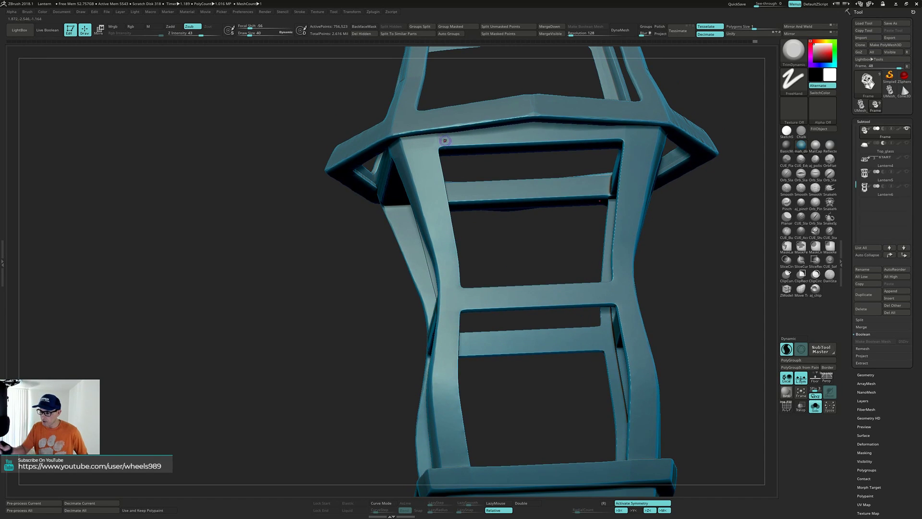
pyautogui.keyDown('shift'); pyautogui.moveTo(436, 140); pyautogui.dragTo(531, 130); pyautogui.keyUp('shift')
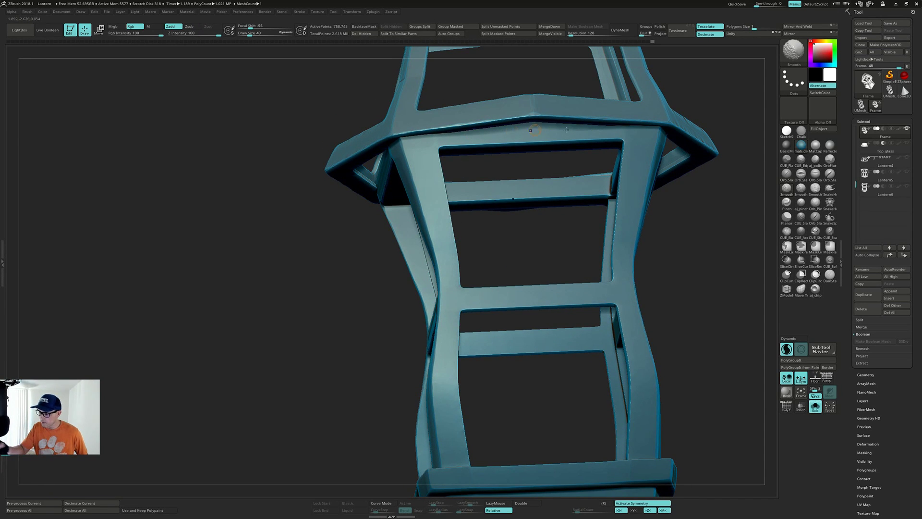
pyautogui.keyDown('shift'); pyautogui.moveTo(627, 133); pyautogui.dragTo(584, 133); pyautogui.keyUp('shift')
# Step: Trim the lower window edge of the body's top crossbar from underneath
pyautogui.moveTo(560, 142)
pyautogui.mouseDown(button='right')
pyautogui.moveTo(542, 139)
pyautogui.moveTo(548, 134)
pyautogui.mouseUp(button='right')
pyautogui.moveTo(455, 149); pyautogui.dragTo(507, 141, button='right')
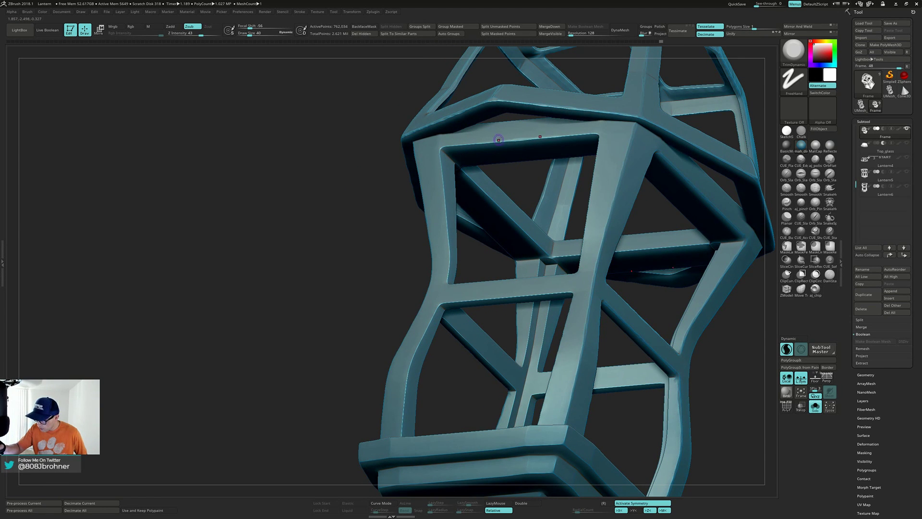
pyautogui.moveTo(498, 138); pyautogui.dragTo(528, 137, button='right')
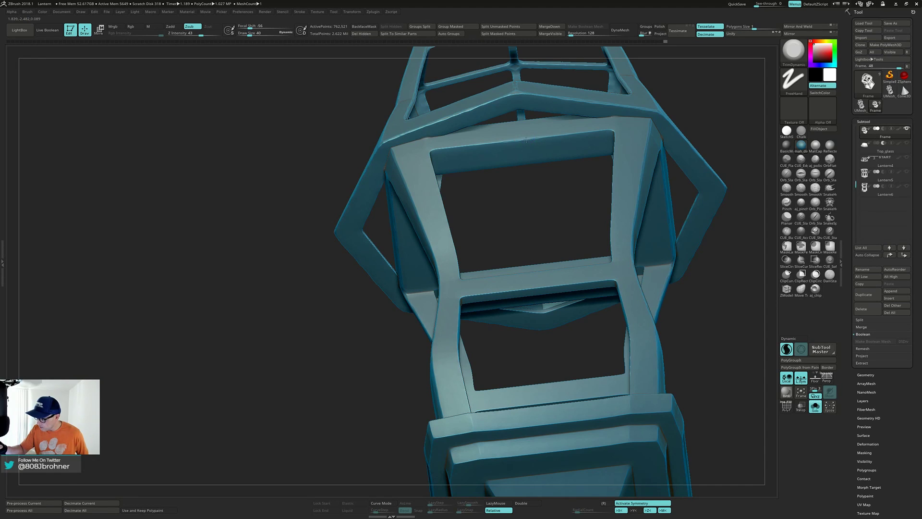
pyautogui.moveTo(517, 140); pyautogui.dragTo(545, 135)
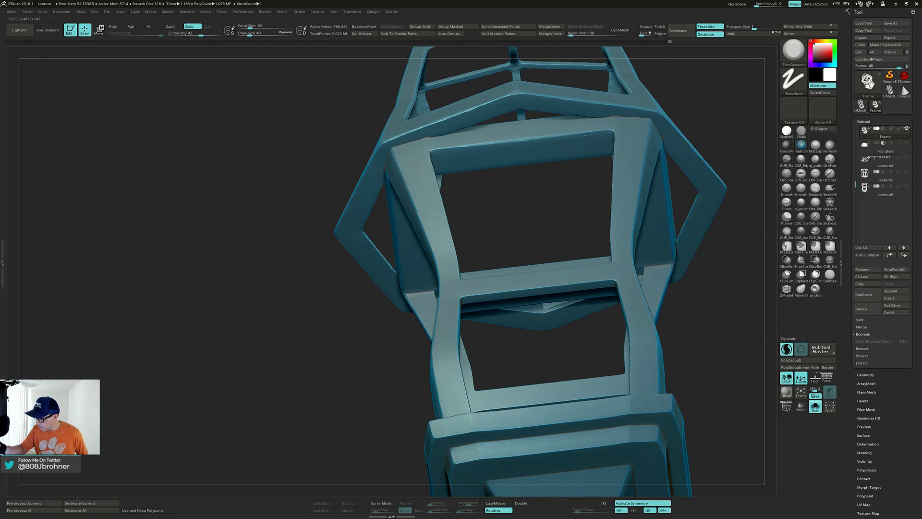
pyautogui.moveTo(587, 135); pyautogui.dragTo(586, 129)
# Step: Trim the end of the top crossbar's lower edge and round its inner corner with the upper post
pyautogui.moveTo(586, 129)
pyautogui.mouseDown(button='right')
pyautogui.moveTo(609, 134)
pyautogui.moveTo(530, 193)
pyautogui.mouseUp(button='right')
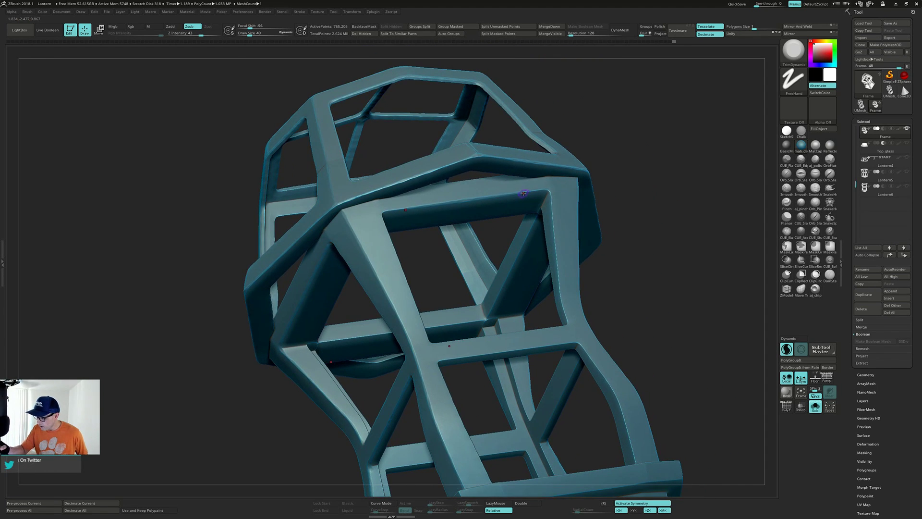
pyautogui.moveTo(524, 192); pyautogui.dragTo(547, 190)
pyautogui.moveTo(548, 191)
pyautogui.mouseDown(button='right')
pyautogui.moveTo(549, 215)
pyautogui.moveTo(548, 197)
pyautogui.mouseUp(button='right')
pyautogui.moveTo(547, 190); pyautogui.dragTo(550, 205)
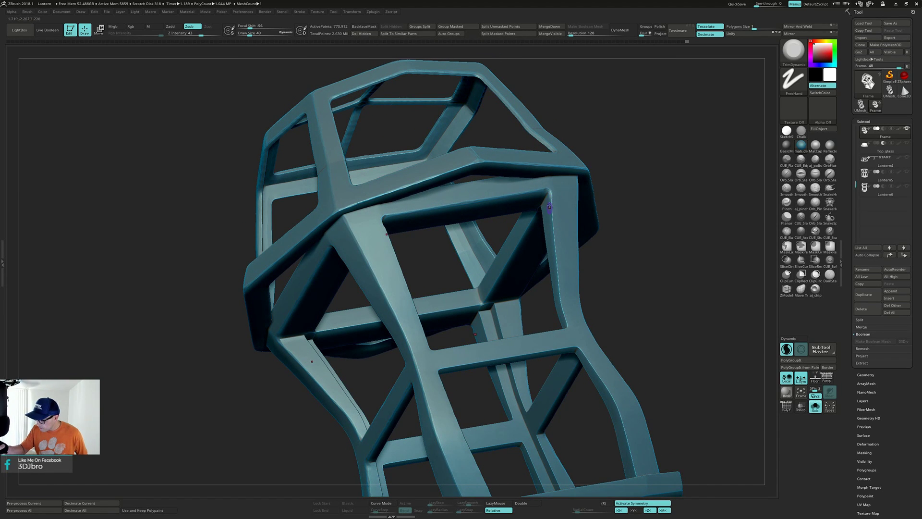
# Step: Trim the upper post's inner window edge between the top crossbar and the waist bend
pyautogui.moveTo(553, 197)
pyautogui.mouseDown(button='right')
pyautogui.moveTo(553, 212)
pyautogui.moveTo(551, 197)
pyautogui.mouseUp(button='right')
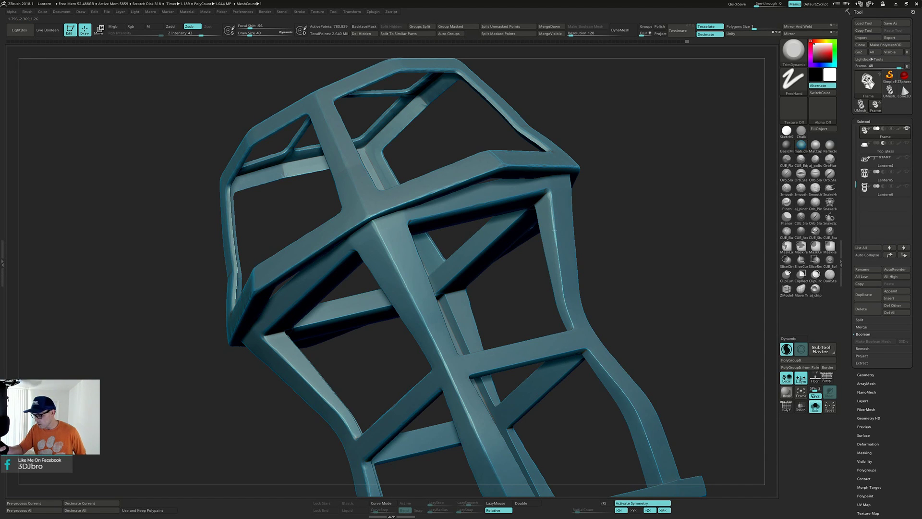
pyautogui.moveTo(559, 261); pyautogui.dragTo(561, 269)
pyautogui.moveTo(561, 269)
pyautogui.mouseDown(button='right')
pyautogui.moveTo(564, 282)
pyautogui.moveTo(559, 272)
pyautogui.mouseUp(button='right')
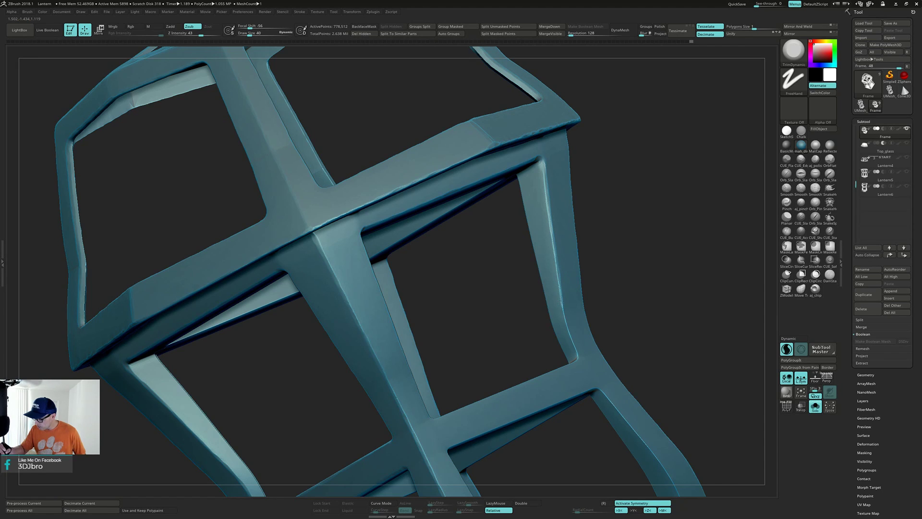
pyautogui.moveTo(564, 314); pyautogui.dragTo(561, 293)
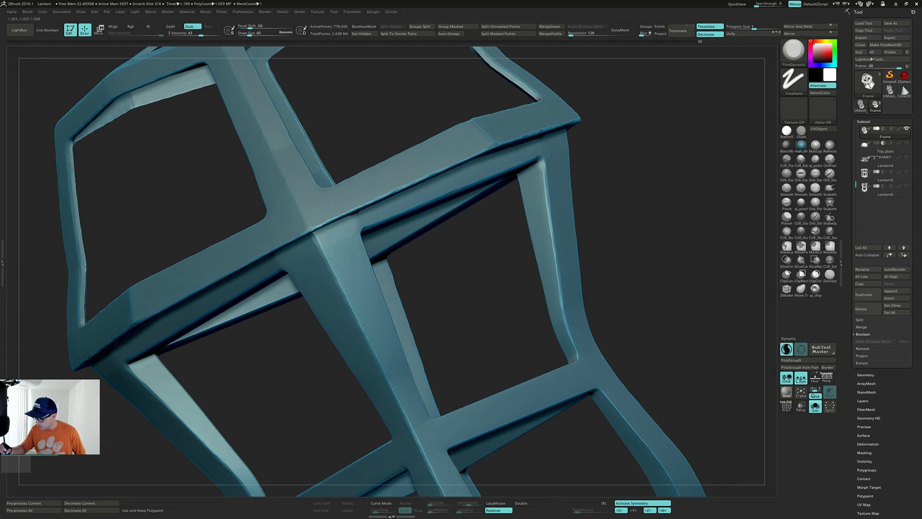
pyautogui.moveTo(556, 255); pyautogui.dragTo(552, 231)
# Step: Soften the upper post's inner corner at the waist and trim the waist crossbar's upper window edge
pyautogui.moveTo(548, 205)
pyautogui.mouseDown(button='right')
pyautogui.moveTo(541, 161)
pyautogui.moveTo(595, 276)
pyautogui.moveTo(562, 284)
pyautogui.mouseUp(button='right')
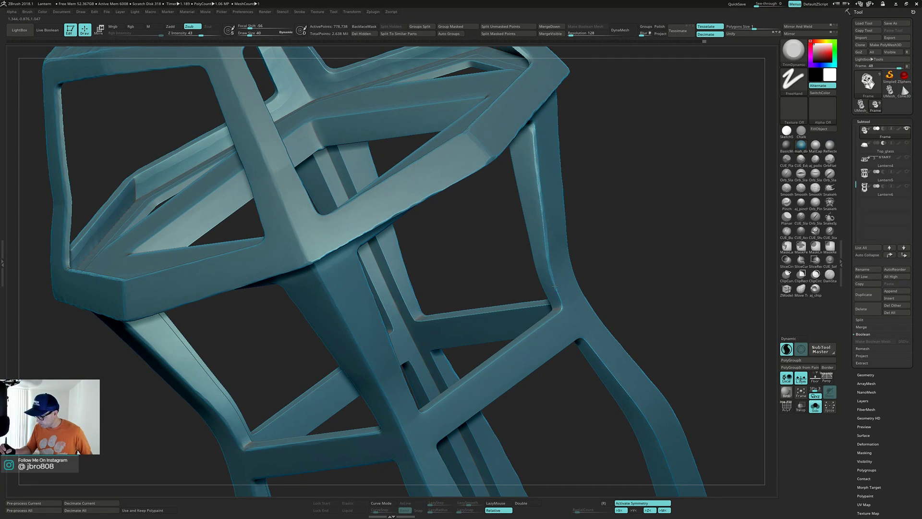
pyautogui.moveTo(559, 296); pyautogui.dragTo(558, 289)
pyautogui.moveTo(558, 292); pyautogui.dragTo(577, 340, button='right')
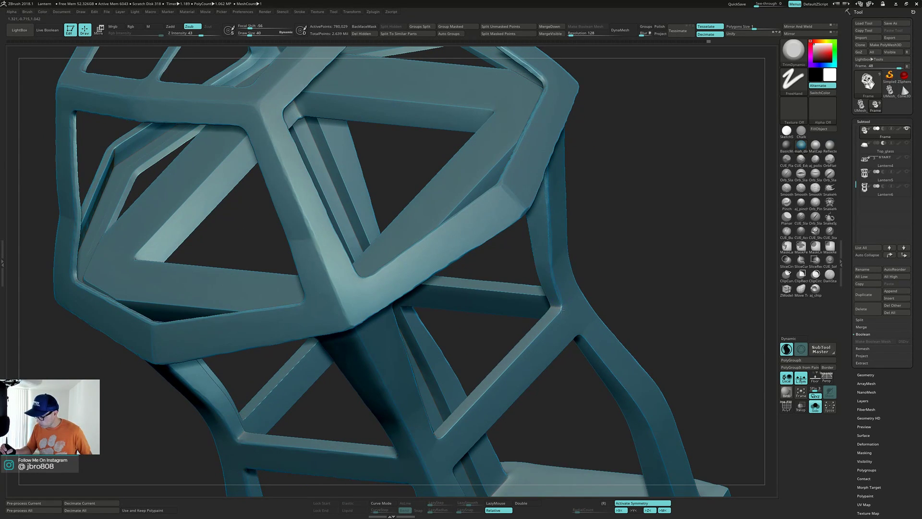
pyautogui.moveTo(561, 314); pyautogui.dragTo(551, 315)
pyautogui.moveTo(551, 315); pyautogui.dragTo(529, 340, button='right')
pyautogui.moveTo(522, 349)
pyautogui.mouseDown()
pyautogui.moveTo(488, 383)
pyautogui.moveTo(514, 351)
pyautogui.mouseUp()
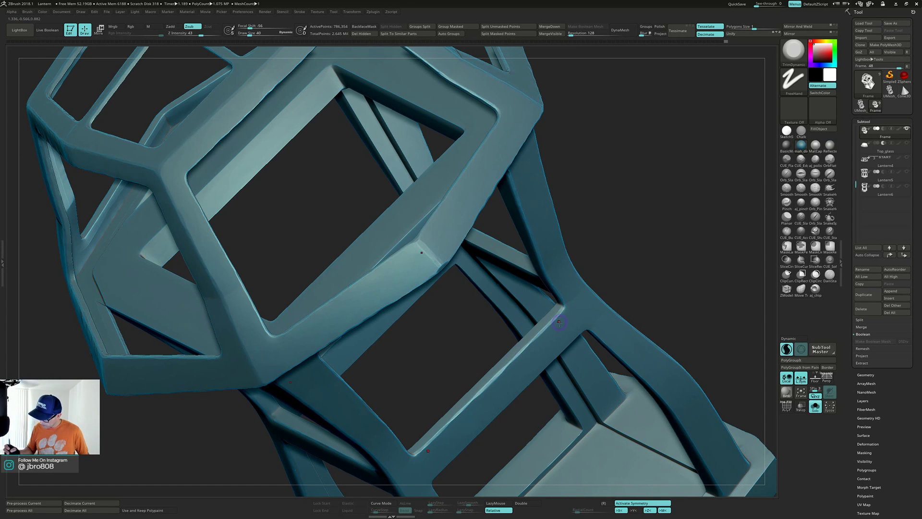
# Step: Trim the waist crossbar's lower window edge from underneath, starting at the post corner
pyautogui.moveTo(556, 318)
pyautogui.mouseDown(button='right')
pyautogui.moveTo(573, 328)
pyautogui.moveTo(578, 283)
pyautogui.moveTo(542, 329)
pyautogui.moveTo(618, 305)
pyautogui.moveTo(617, 271)
pyautogui.moveTo(600, 302)
pyautogui.moveTo(584, 296)
pyautogui.moveTo(601, 290)
pyautogui.moveTo(600, 314)
pyautogui.moveTo(604, 295)
pyautogui.moveTo(561, 292)
pyautogui.mouseUp(button='right')
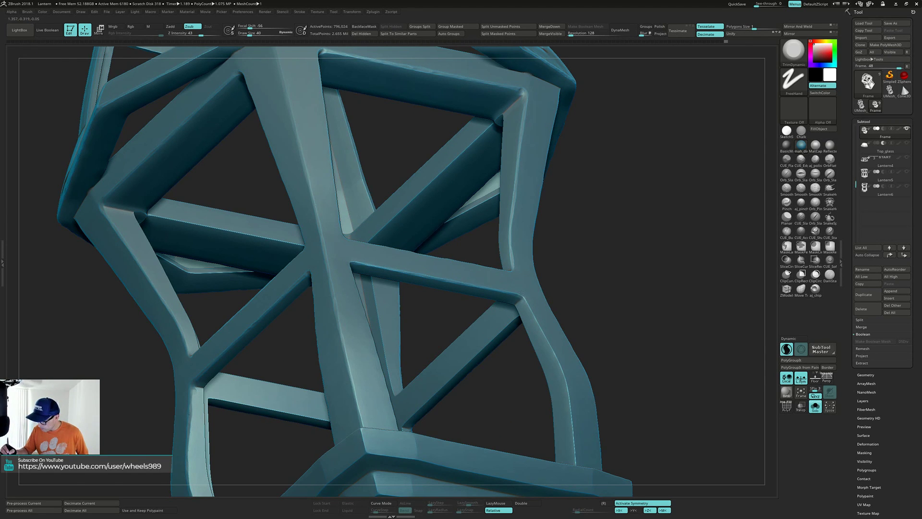
pyautogui.moveTo(522, 296); pyautogui.dragTo(511, 292)
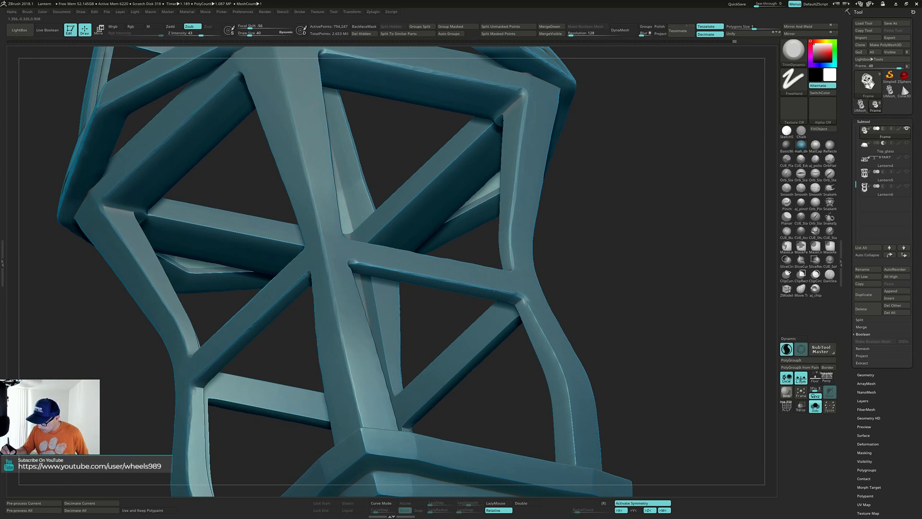
pyautogui.moveTo(437, 278); pyautogui.dragTo(446, 274)
pyautogui.moveTo(446, 274); pyautogui.dragTo(429, 294, button='right')
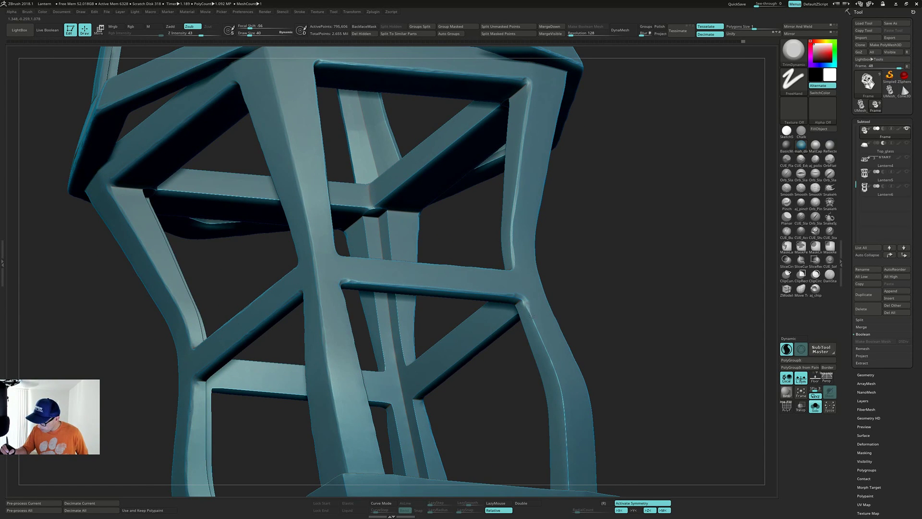
# Step: Soften the corner below the waist crossbar and trim the lower post's inner window edge down toward the base
pyautogui.moveTo(525, 303); pyautogui.dragTo(539, 323)
pyautogui.moveTo(539, 323); pyautogui.dragTo(523, 279, button='right')
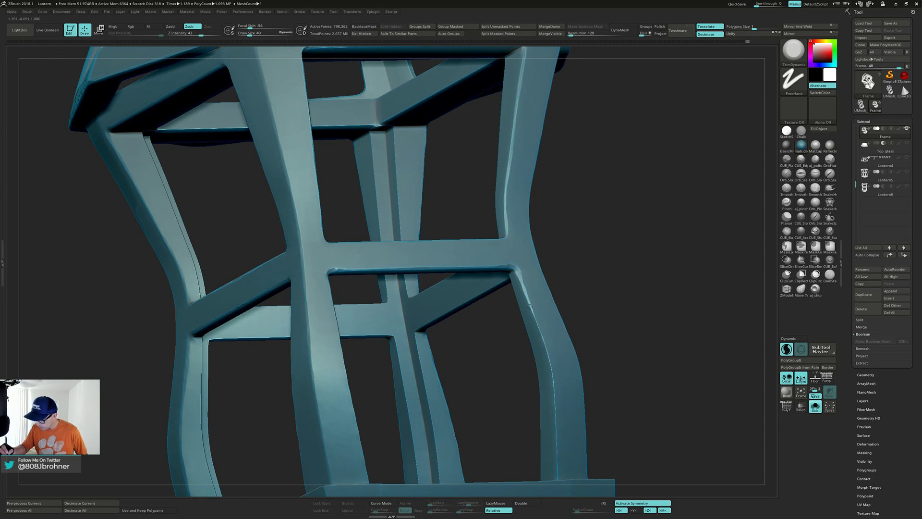
pyautogui.moveTo(533, 316); pyautogui.dragTo(547, 358)
pyautogui.moveTo(547, 358)
pyautogui.mouseDown(button='right')
pyautogui.moveTo(556, 292)
pyautogui.moveTo(549, 287)
pyautogui.mouseUp(button='right')
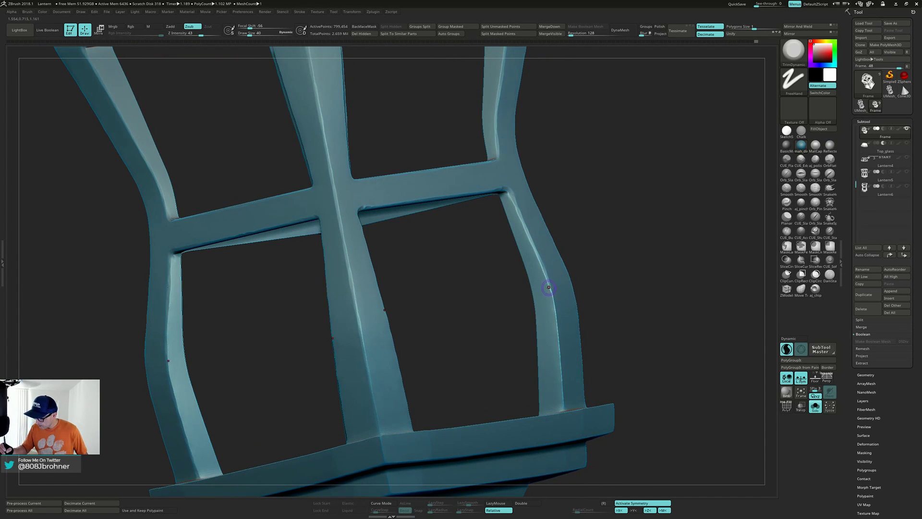
pyautogui.moveTo(551, 290); pyautogui.dragTo(560, 380)
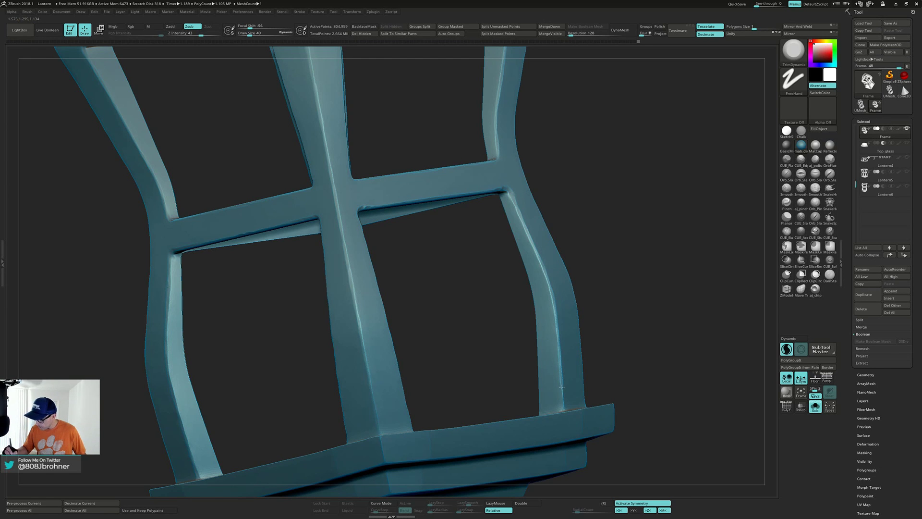
# Step: Trim the waist crossbar's lower window edge near the post corner
pyautogui.moveTo(561, 378); pyautogui.dragTo(561, 319, button='right')
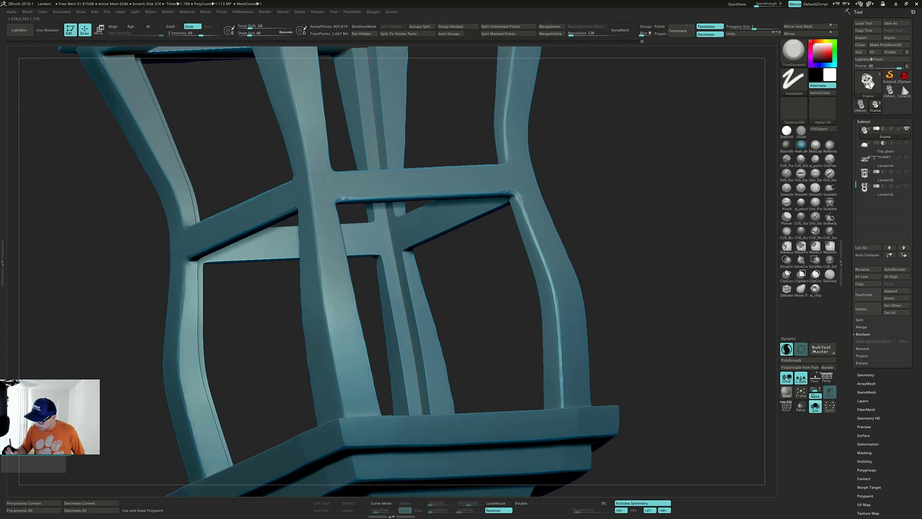
pyautogui.moveTo(561, 358); pyautogui.dragTo(451, 263, button='right')
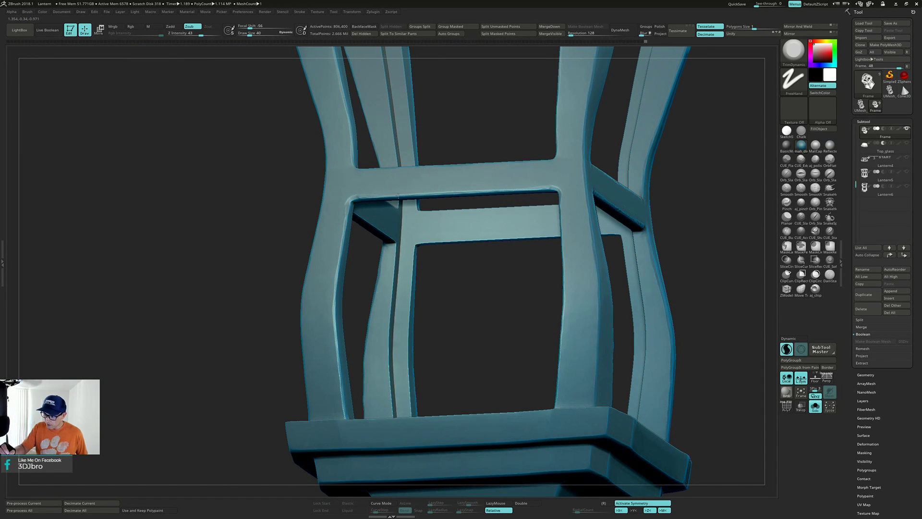
pyautogui.moveTo(398, 196); pyautogui.dragTo(399, 193)
# Step: Trim the base slab's top edge around the outer corner in front of the lower post
pyautogui.moveTo(401, 188)
pyautogui.mouseDown(button='right')
pyautogui.moveTo(387, 255)
pyautogui.moveTo(432, 294)
pyautogui.mouseUp(button='right')
pyautogui.keyDown('ctrl'); pyautogui.moveTo(469, 342); pyautogui.dragTo(557, 339, button='right'); pyautogui.keyUp('ctrl')
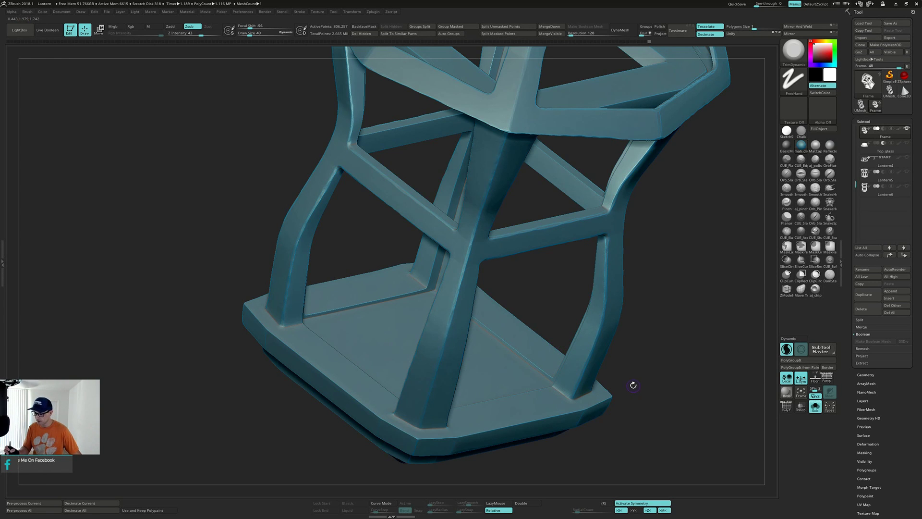
pyautogui.moveTo(632, 383); pyautogui.dragTo(597, 406)
pyautogui.moveTo(537, 413); pyautogui.dragTo(504, 419, button='right')
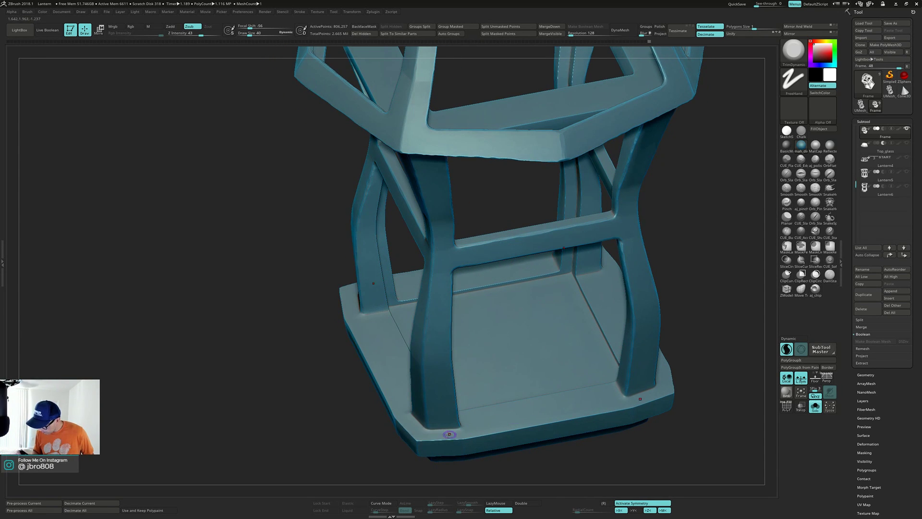
pyautogui.moveTo(439, 439); pyautogui.dragTo(429, 440)
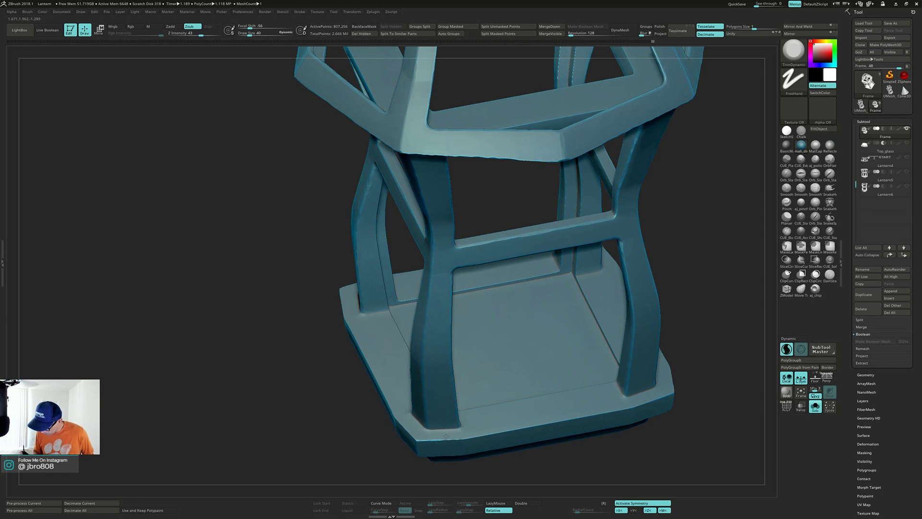
pyautogui.moveTo(403, 460)
pyautogui.mouseDown(button='right')
pyautogui.moveTo(434, 435)
pyautogui.moveTo(417, 468)
pyautogui.mouseUp(button='right')
pyautogui.moveTo(420, 440); pyautogui.dragTo(436, 441)
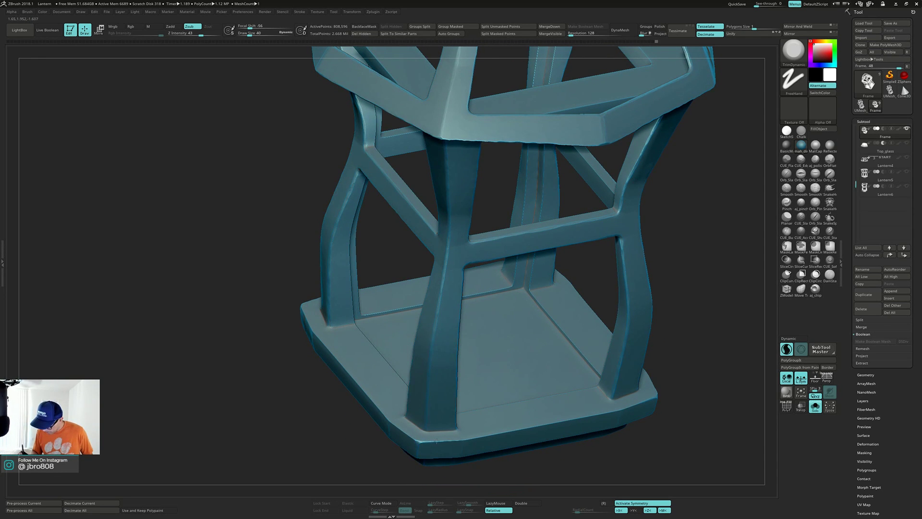
# Step: Smooth the base slab's outer corner and the adjoining rim at the foot of the post
pyautogui.moveTo(466, 430); pyautogui.dragTo(465, 439, button='right')
pyautogui.press('shift')
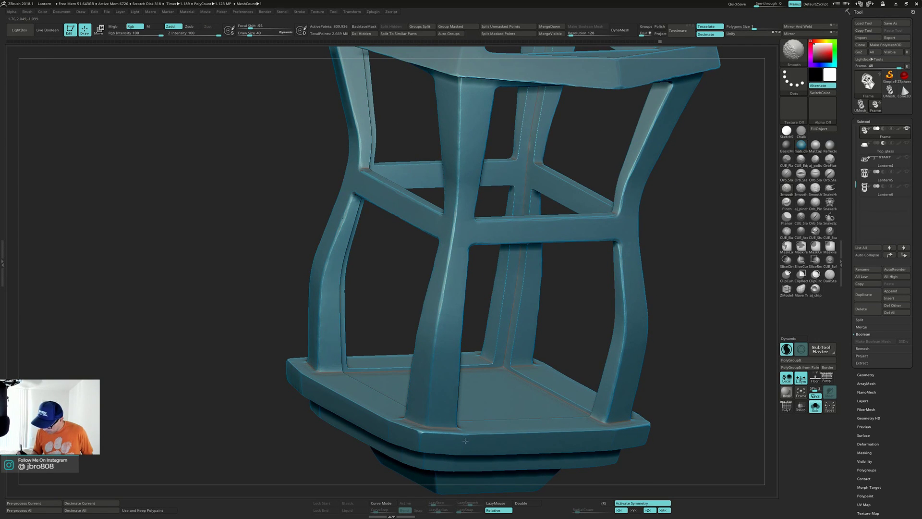
pyautogui.keyDown('shift'); pyautogui.moveTo(463, 445); pyautogui.dragTo(441, 439); pyautogui.keyUp('shift')
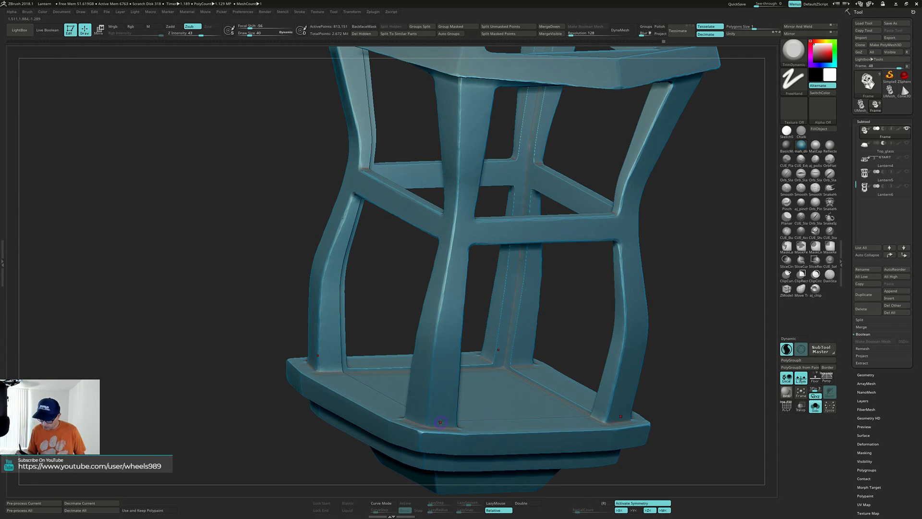
pyautogui.moveTo(442, 419)
pyautogui.mouseDown(button='right')
pyautogui.moveTo(457, 387)
pyautogui.moveTo(453, 397)
pyautogui.moveTo(432, 367)
pyautogui.mouseUp(button='right')
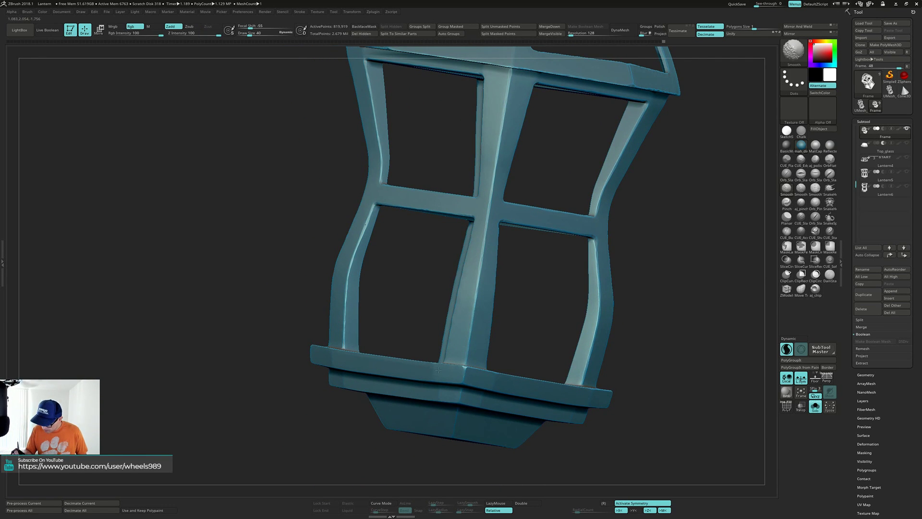
pyautogui.keyDown('shift'); pyautogui.moveTo(438, 369); pyautogui.dragTo(464, 373); pyautogui.keyUp('shift')
# Step: Trim the base slab's top edge from the corner along the side between two posts
pyautogui.moveTo(464, 368); pyautogui.dragTo(480, 390, button='right')
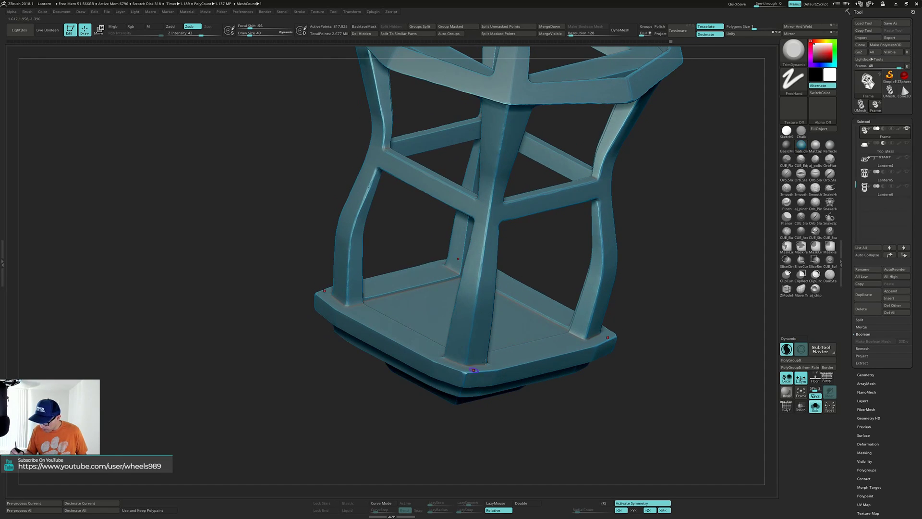
pyautogui.moveTo(470, 368); pyautogui.dragTo(490, 364)
pyautogui.moveTo(490, 364); pyautogui.dragTo(524, 363, button='right')
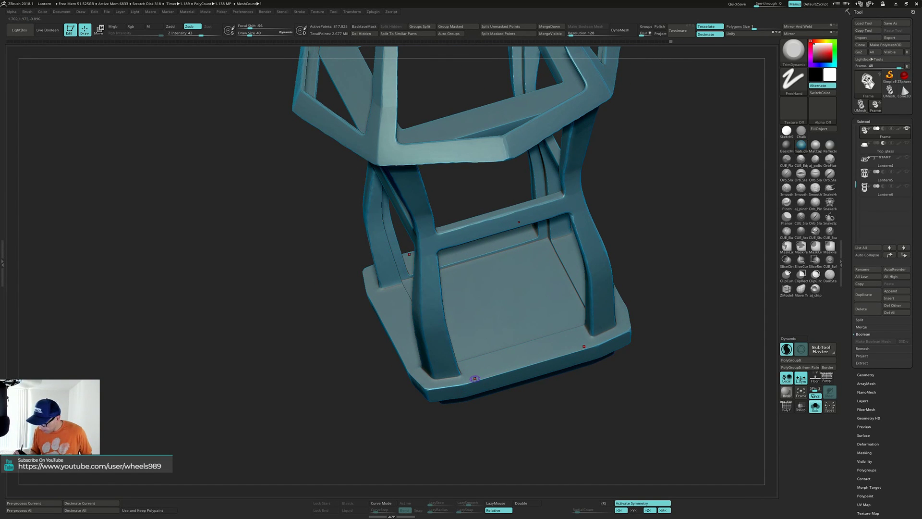
pyautogui.moveTo(493, 376); pyautogui.dragTo(508, 370)
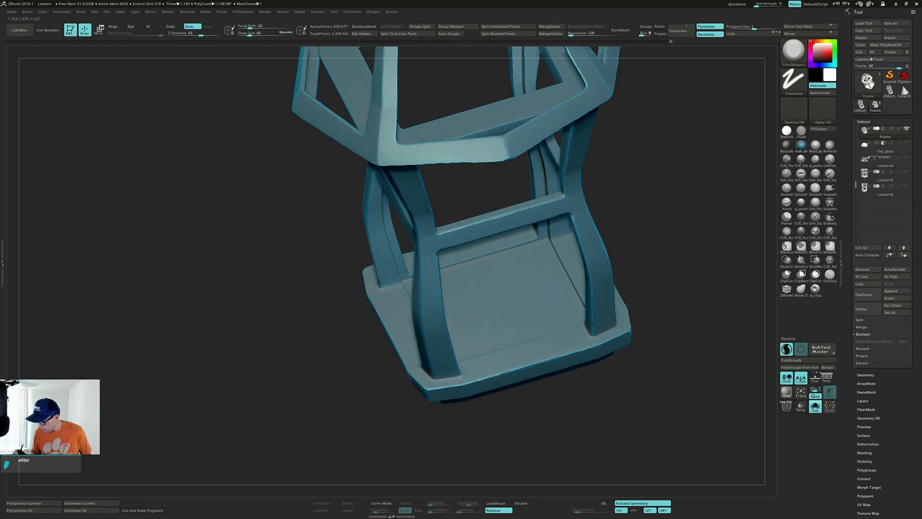
# Step: Trim the base slab's top edge along the adjacent side, midway between the posts
pyautogui.moveTo(427, 387); pyautogui.dragTo(460, 381, button='right')
pyautogui.moveTo(309, 282); pyautogui.dragTo(357, 267, button='right')
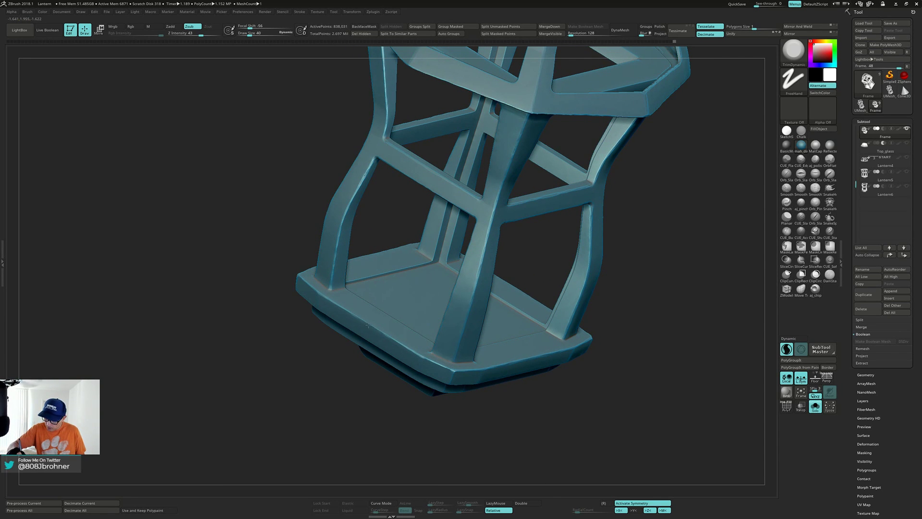
pyautogui.moveTo(378, 329); pyautogui.dragTo(383, 332)
pyautogui.moveTo(375, 336); pyautogui.dragTo(384, 294, button='right')
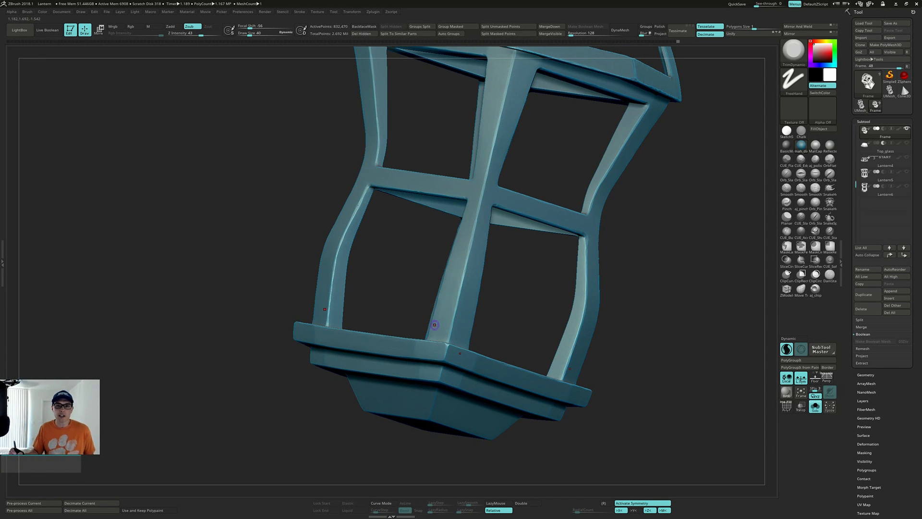
# Step: Bevel the point of the base slab's outer corner with short trimming strokes
pyautogui.moveTo(441, 342)
pyautogui.mouseDown(button='right')
pyautogui.moveTo(464, 343)
pyautogui.moveTo(429, 378)
pyautogui.moveTo(449, 346)
pyautogui.mouseUp(button='right')
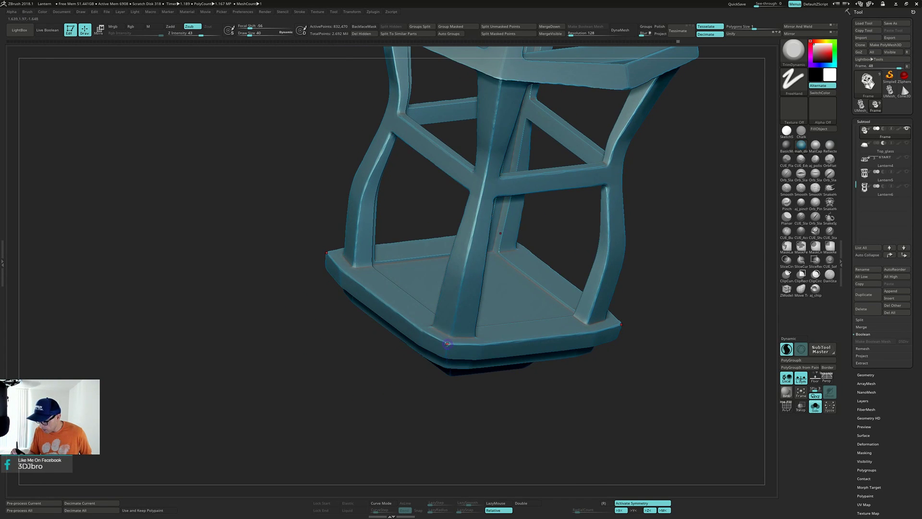
pyautogui.moveTo(451, 346); pyautogui.dragTo(454, 340)
pyautogui.moveTo(453, 340); pyautogui.dragTo(448, 344, button='right')
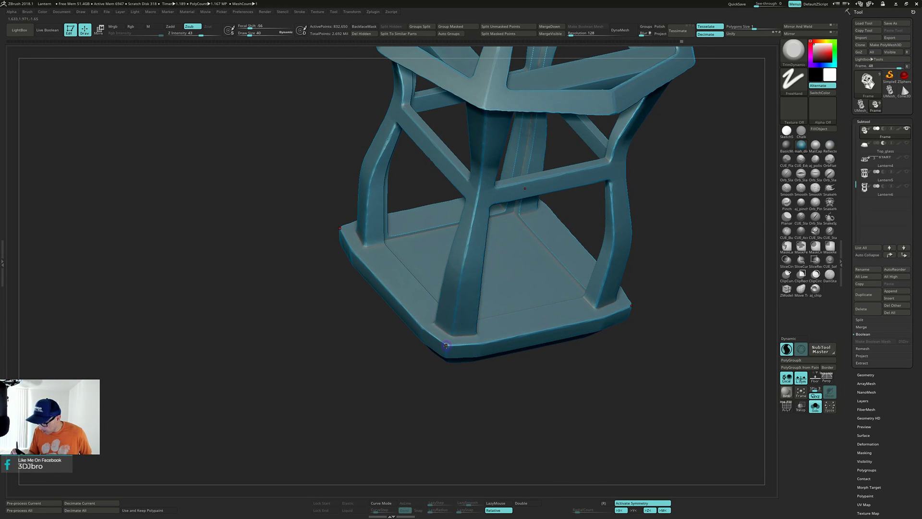
pyautogui.moveTo(448, 344); pyautogui.dragTo(451, 339)
# Step: Trim the base slab's lower edge from underneath, along the sides and around the corner
pyautogui.moveTo(452, 339); pyautogui.dragTo(466, 303, button='right')
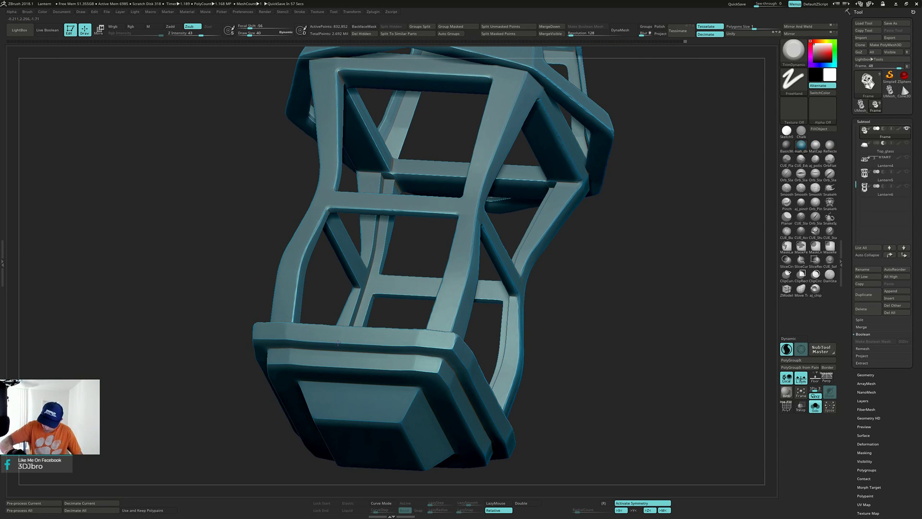
pyautogui.moveTo(378, 343); pyautogui.dragTo(452, 341)
pyautogui.moveTo(453, 341)
pyautogui.mouseDown(button='right')
pyautogui.moveTo(384, 336)
pyautogui.moveTo(444, 282)
pyautogui.mouseUp(button='right')
pyautogui.moveTo(447, 288); pyautogui.dragTo(450, 297)
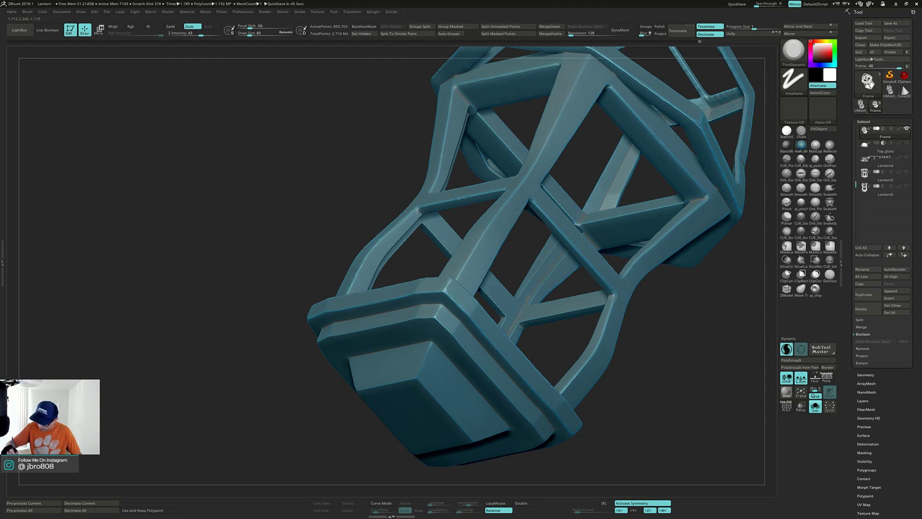
pyautogui.moveTo(534, 391); pyautogui.dragTo(521, 374)
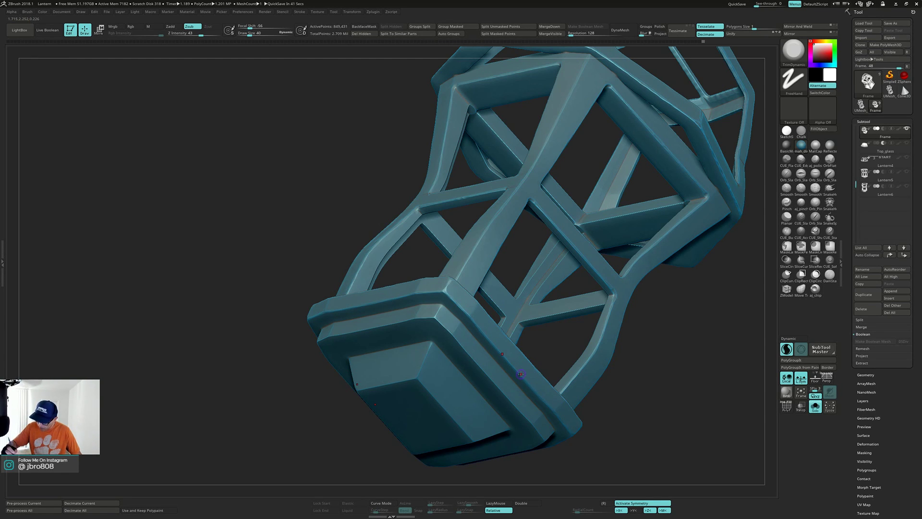
# Step: Trim and round the corner of the second tier beneath the base slab
pyautogui.moveTo(507, 348); pyautogui.dragTo(504, 325, button='right')
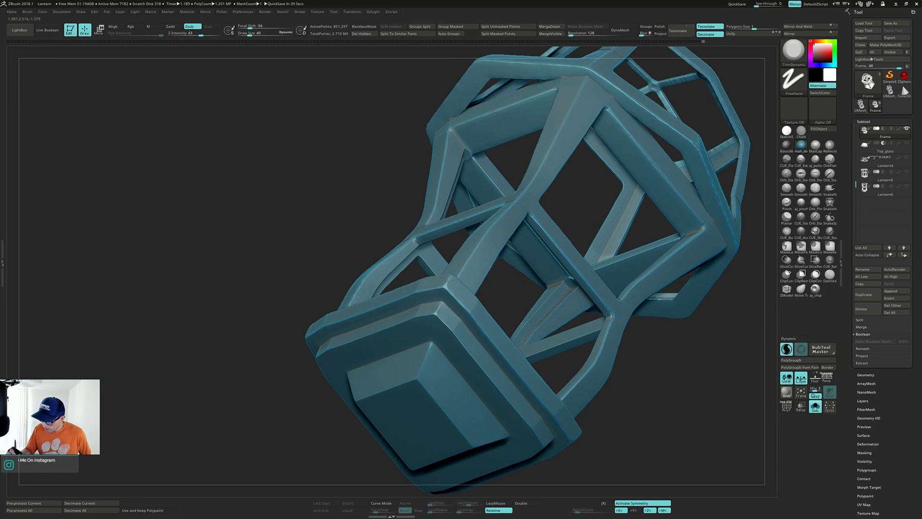
pyautogui.moveTo(437, 311); pyautogui.dragTo(450, 329)
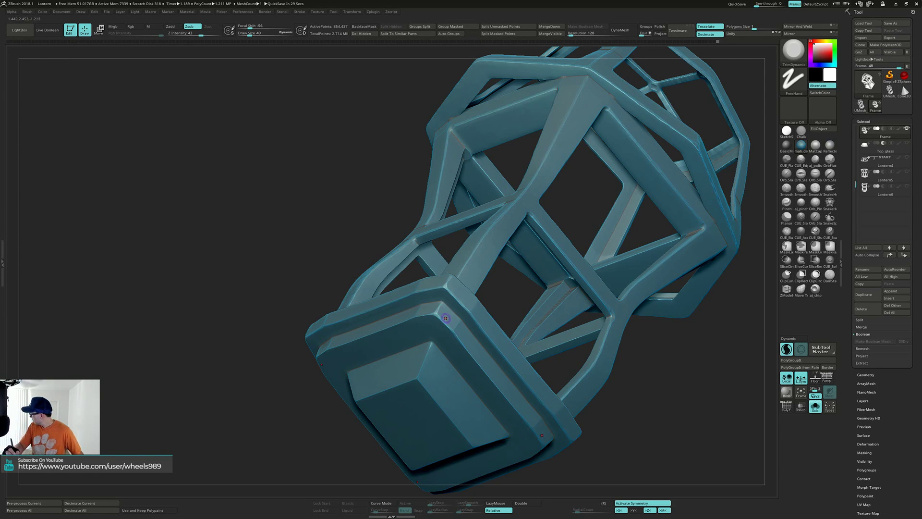
pyautogui.moveTo(450, 325); pyautogui.dragTo(455, 332)
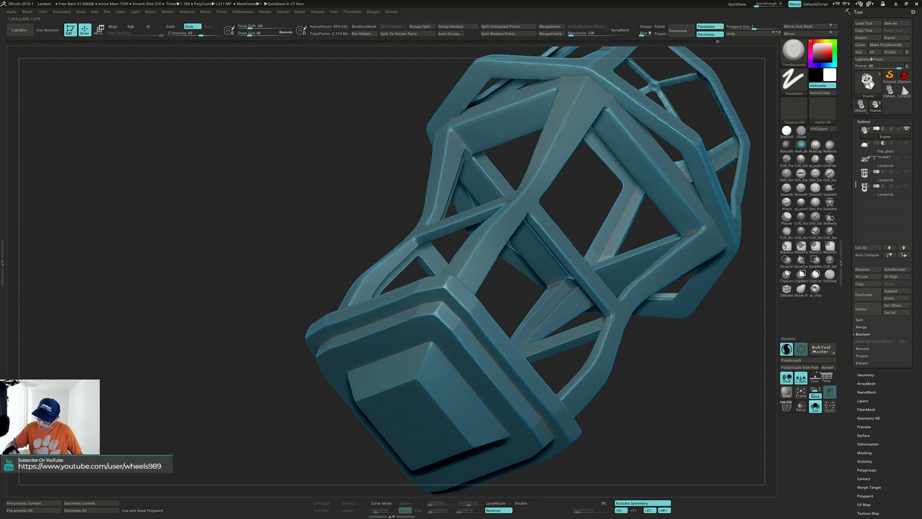
pyautogui.moveTo(449, 327); pyautogui.dragTo(447, 321)
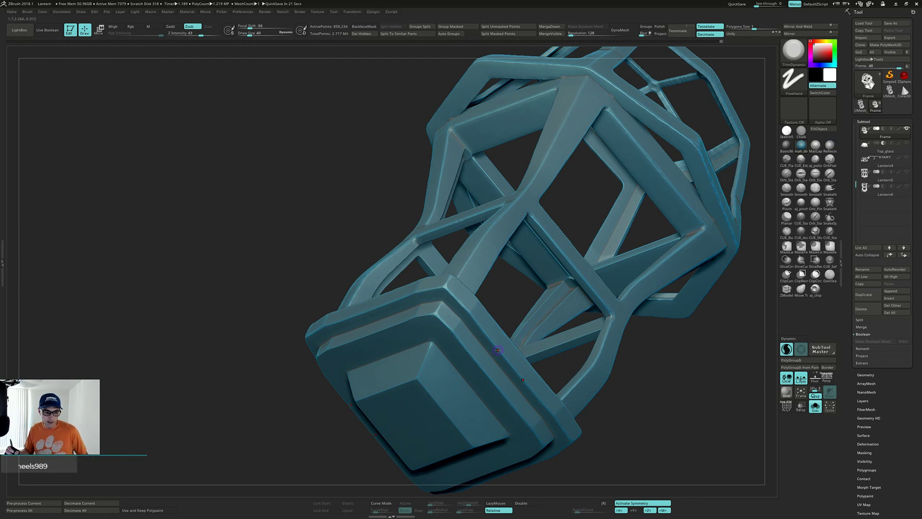
pyautogui.moveTo(495, 344); pyautogui.dragTo(465, 324, button='right')
pyautogui.moveTo(460, 324); pyautogui.dragTo(450, 326)
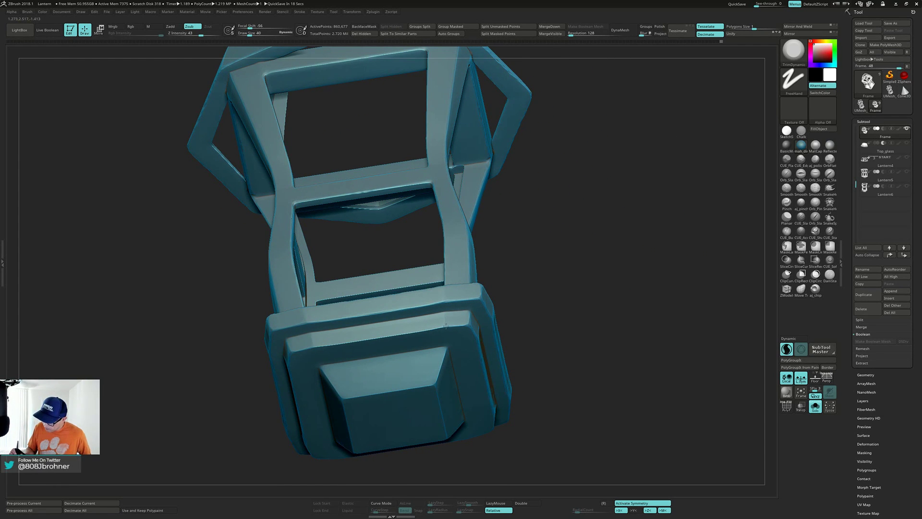
# Step: Trim the second tier's lower edge along its side and smooth it near the corner
pyautogui.moveTo(394, 335); pyautogui.dragTo(464, 321)
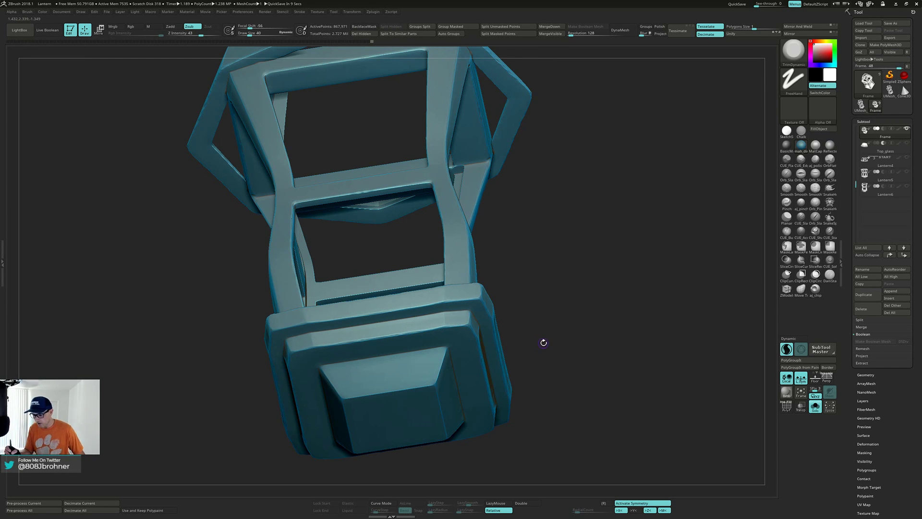
pyautogui.moveTo(445, 317)
pyautogui.mouseDown(button='right')
pyautogui.moveTo(453, 344)
pyautogui.moveTo(438, 317)
pyautogui.moveTo(482, 320)
pyautogui.moveTo(485, 330)
pyautogui.mouseUp(button='right')
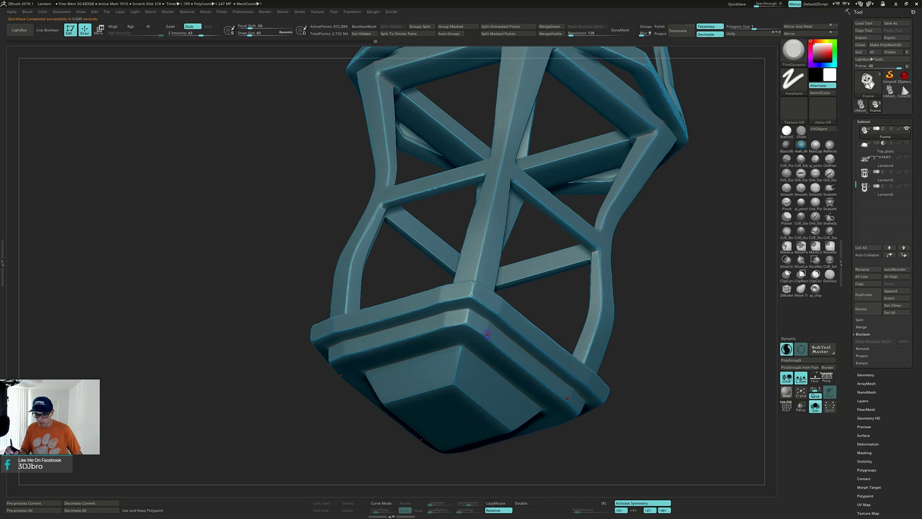
pyautogui.keyDown('shift'); pyautogui.moveTo(487, 329); pyautogui.dragTo(490, 328); pyautogui.keyUp('shift')
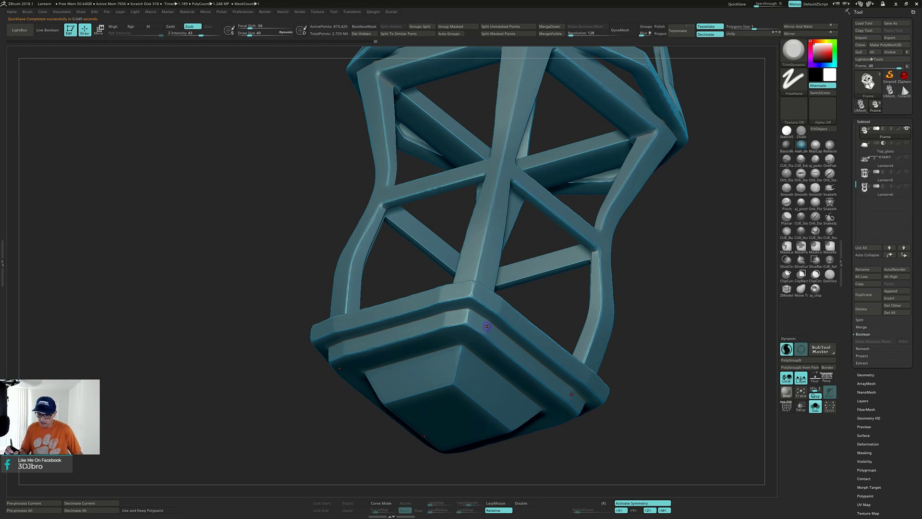
# Step: Trim the edges of the tapered block under the base around its bottom corner
pyautogui.moveTo(483, 335); pyautogui.dragTo(454, 361, button='right')
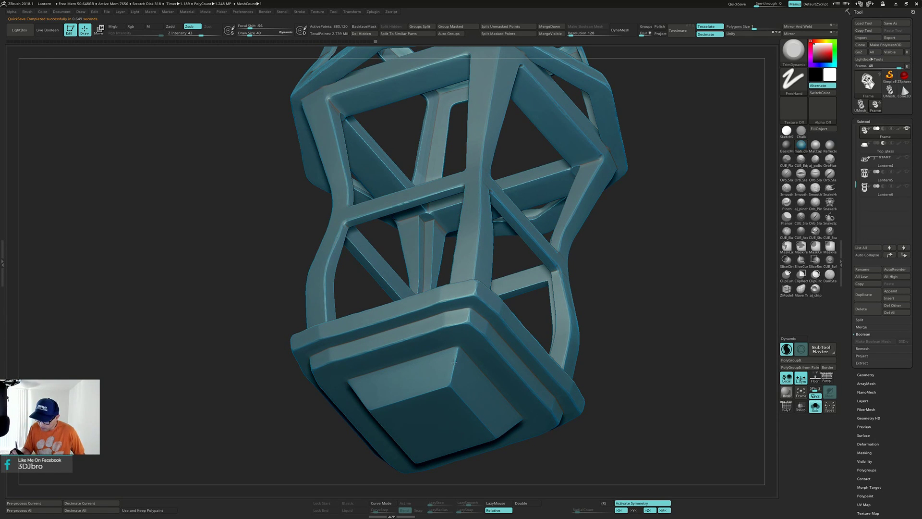
pyautogui.keyDown('alt'); pyautogui.moveTo(454, 361); pyautogui.dragTo(456, 320, button='right'); pyautogui.keyUp('alt')
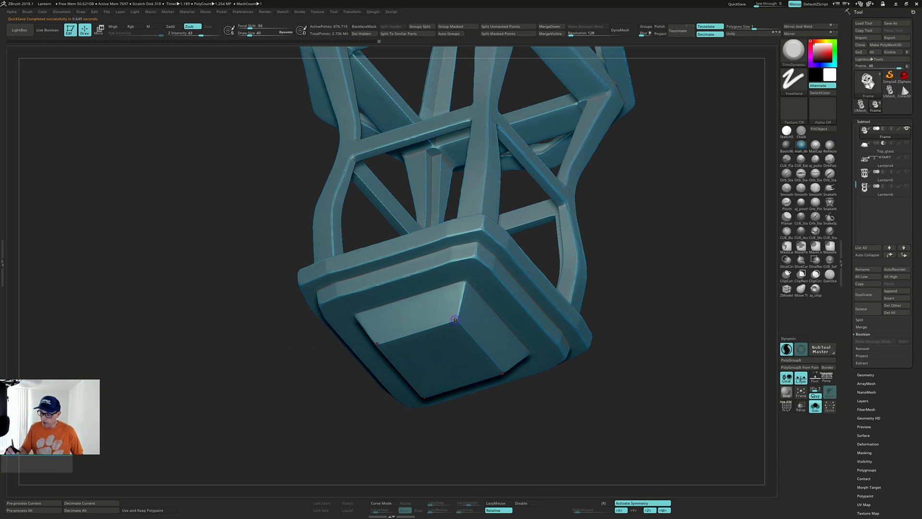
pyautogui.moveTo(421, 331); pyautogui.dragTo(415, 332)
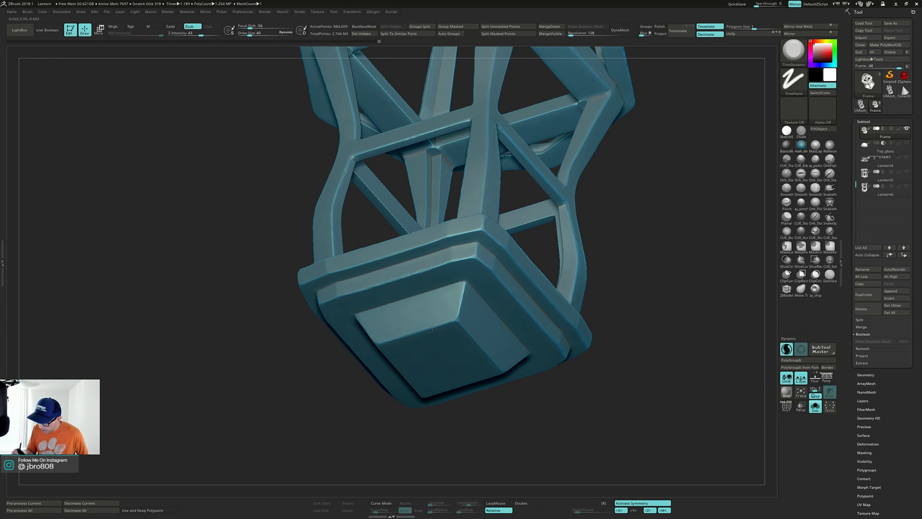
pyautogui.moveTo(432, 328); pyautogui.dragTo(457, 315)
pyautogui.moveTo(458, 315); pyautogui.dragTo(419, 317, button='right')
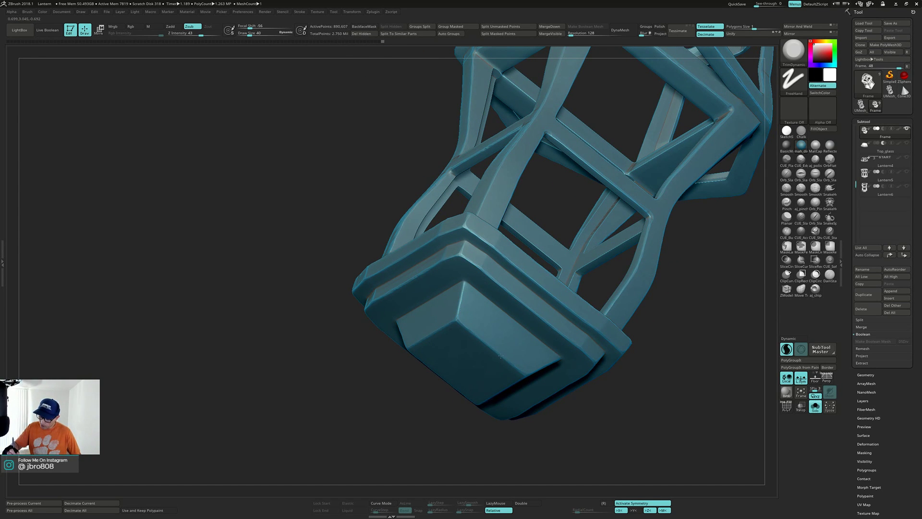
# Step: Trim the inner edge of the lower rear post and the floor edge where that post meets the base slab
pyautogui.moveTo(525, 375); pyautogui.dragTo(509, 320, button='right')
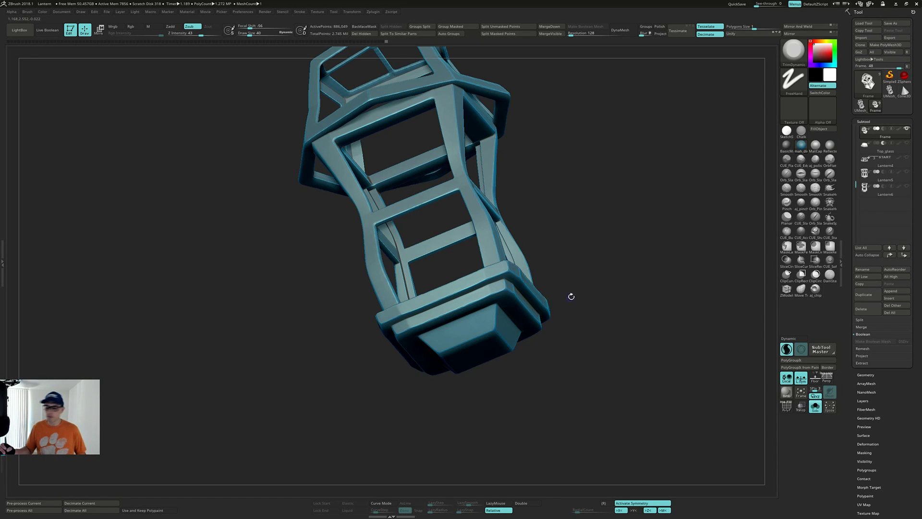
pyautogui.moveTo(570, 296); pyautogui.dragTo(618, 314, button='right')
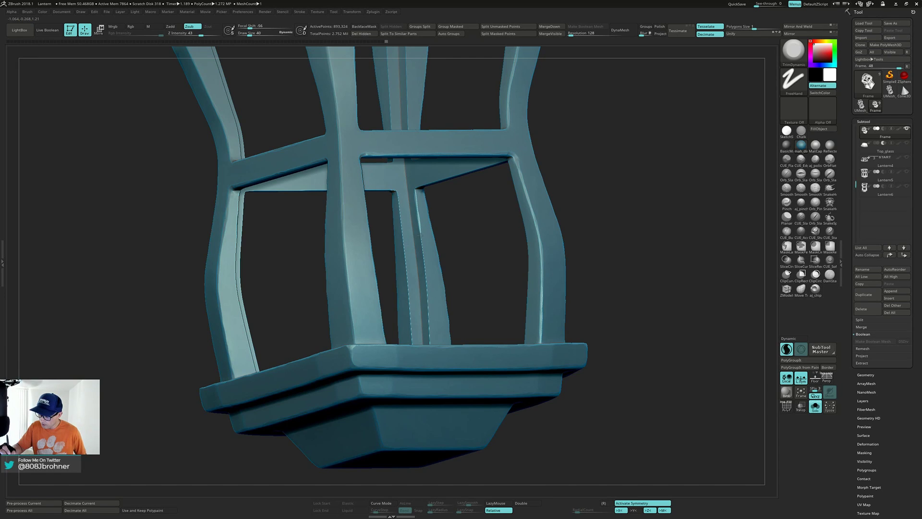
pyautogui.moveTo(425, 272); pyautogui.dragTo(426, 278)
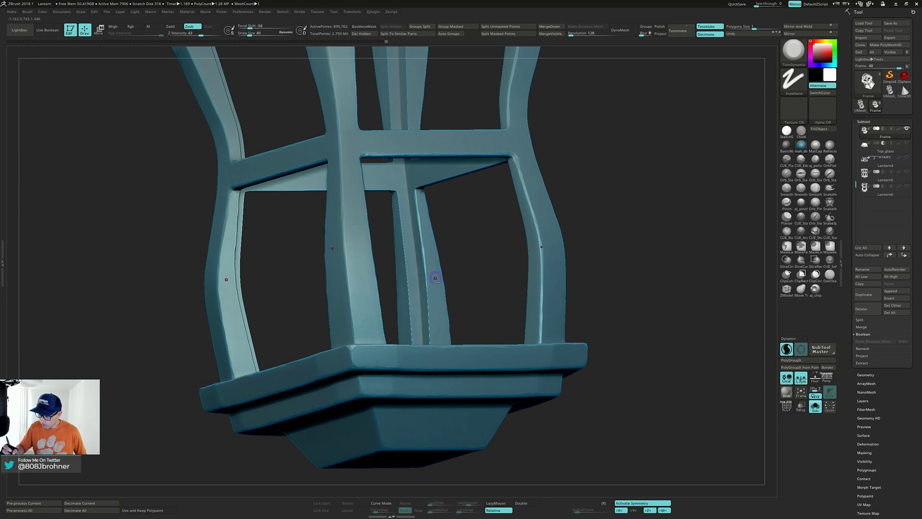
pyautogui.moveTo(434, 276)
pyautogui.keyDown('alt'); pyautogui.mouseDown(button='right')
pyautogui.moveTo(438, 245)
pyautogui.moveTo(433, 271)
pyautogui.moveTo(428, 260)
pyautogui.mouseUp(button='right'); pyautogui.keyUp('alt')
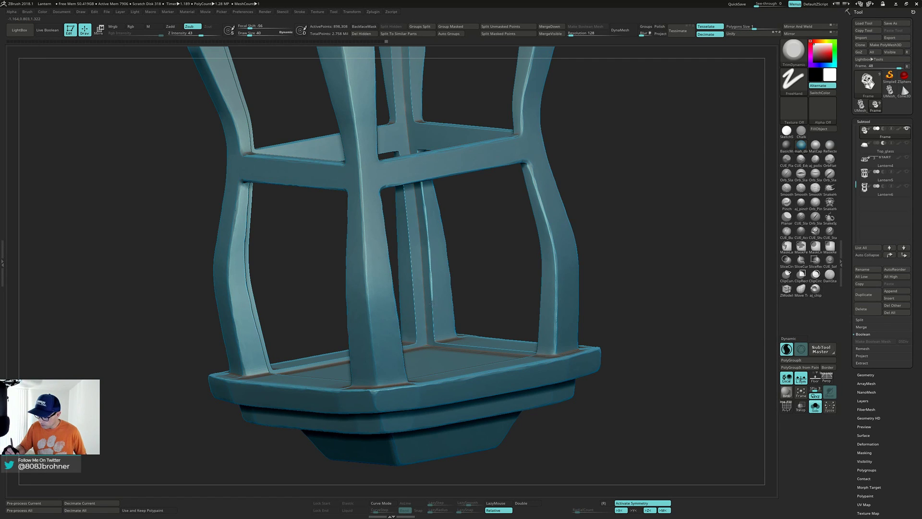
pyautogui.moveTo(431, 332); pyautogui.dragTo(434, 340, button='right')
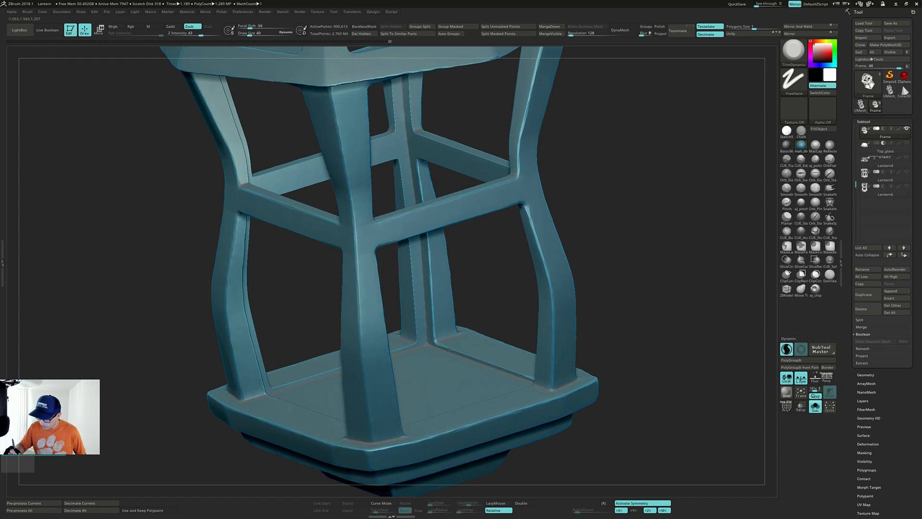
pyautogui.moveTo(439, 343); pyautogui.dragTo(464, 354)
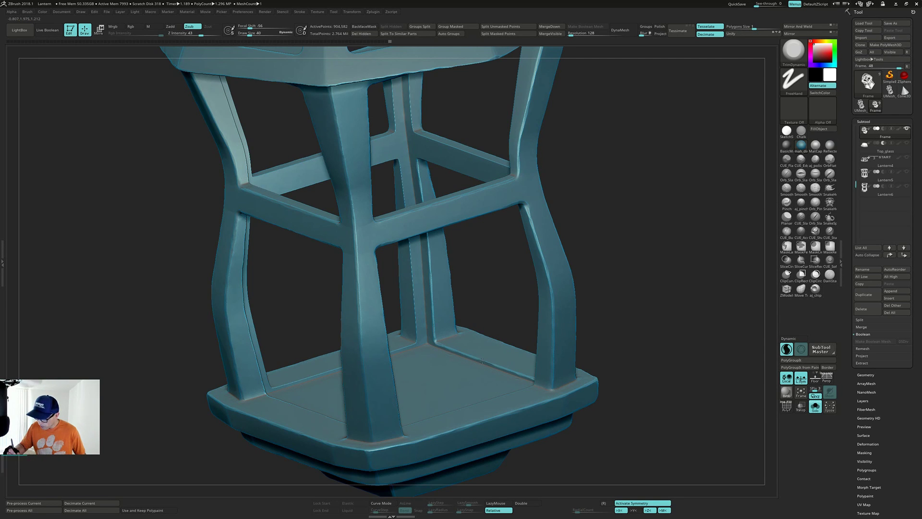
# Step: Trim the lower edge of the rear middle crossbar from underneath, along its length and near the post
pyautogui.moveTo(487, 348); pyautogui.dragTo(441, 168, button='right')
pyautogui.moveTo(441, 168); pyautogui.dragTo(445, 166)
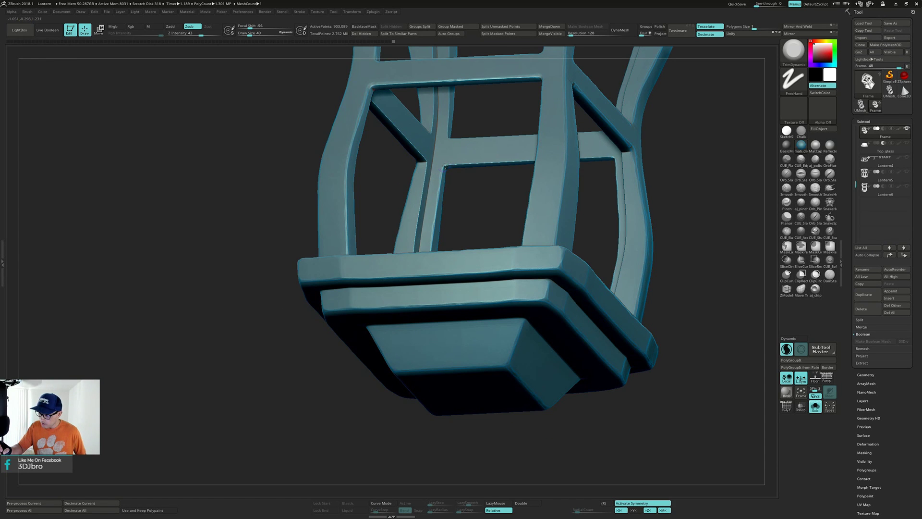
pyautogui.moveTo(468, 154); pyautogui.dragTo(443, 200, button='right')
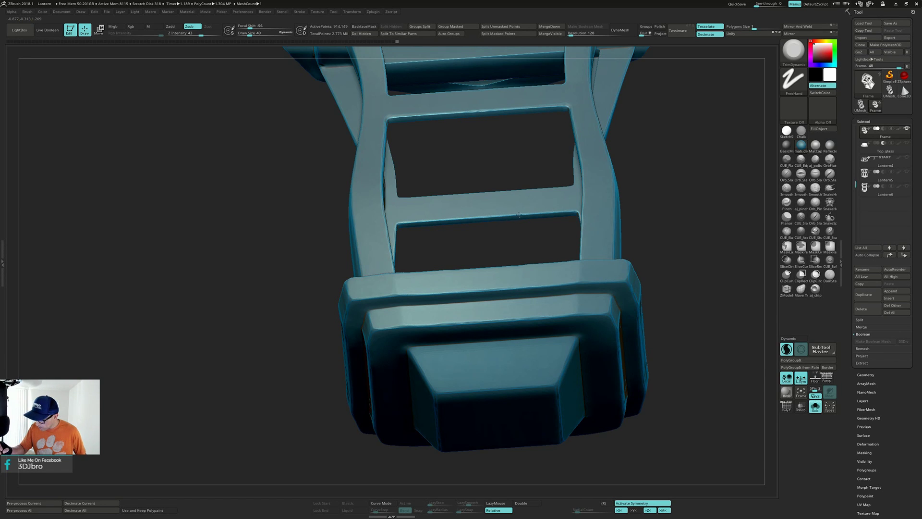
pyautogui.moveTo(542, 214); pyautogui.dragTo(552, 212)
# Step: Trim the inner edges of the lower rear post from the middle crossbar down towards the base
pyautogui.moveTo(560, 203)
pyautogui.mouseDown(button='right')
pyautogui.moveTo(621, 204)
pyautogui.moveTo(520, 218)
pyautogui.mouseUp(button='right')
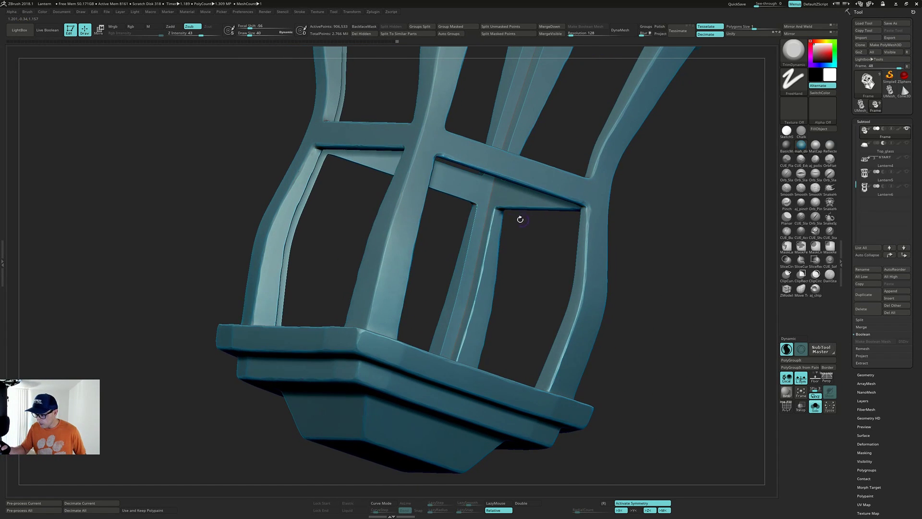
pyautogui.moveTo(460, 221); pyautogui.dragTo(477, 205, button='right')
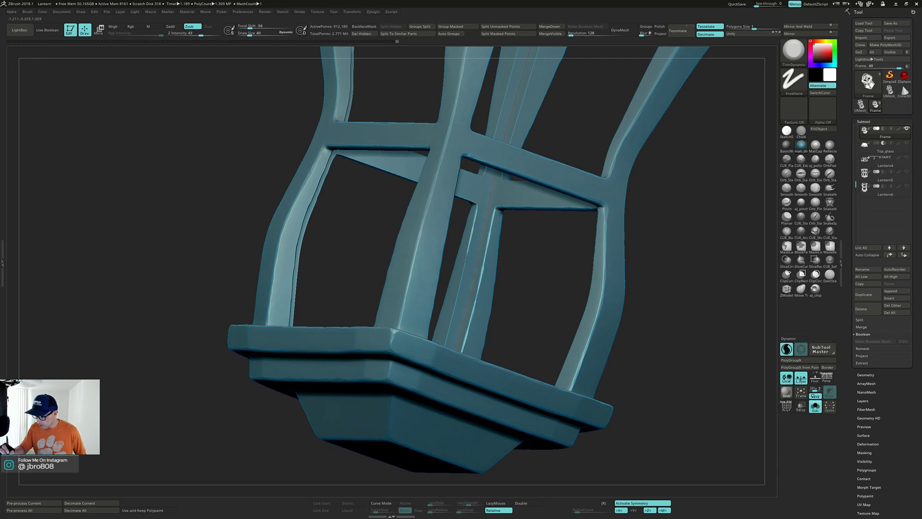
pyautogui.moveTo(466, 259); pyautogui.dragTo(467, 253)
pyautogui.moveTo(457, 293); pyautogui.dragTo(479, 242, button='right')
pyautogui.moveTo(480, 244); pyautogui.dragTo(476, 260)
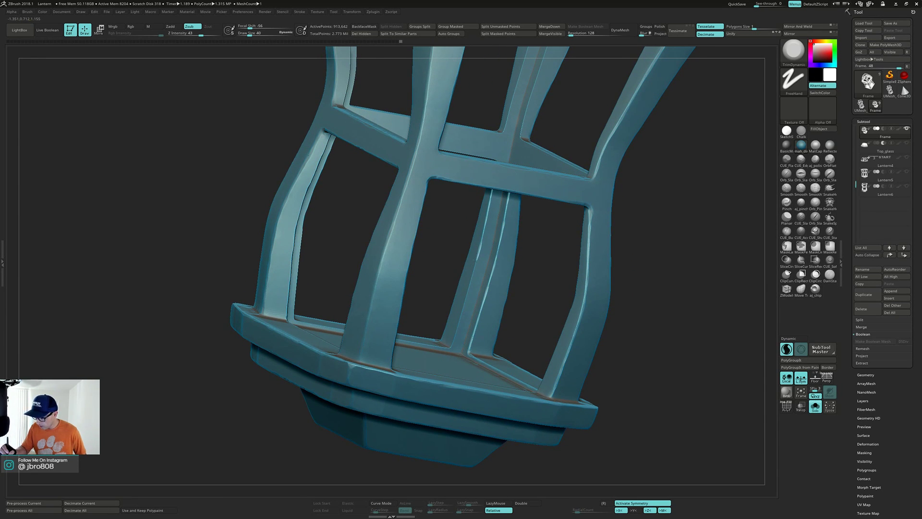
pyautogui.moveTo(466, 295); pyautogui.dragTo(460, 315)
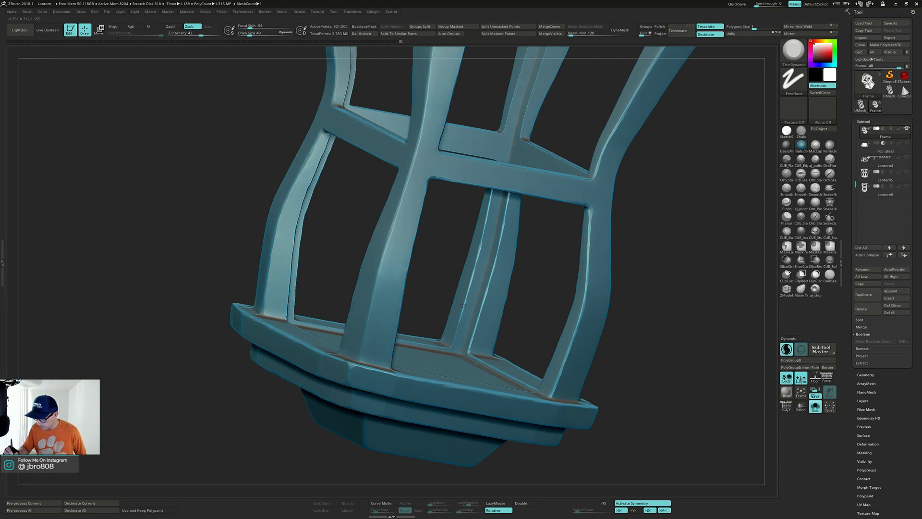
# Step: Trim the lower post's inward-facing edges from another side, down to where they meet the base slab
pyautogui.moveTo(457, 331); pyautogui.dragTo(388, 340, button='right')
pyautogui.moveTo(305, 272); pyautogui.dragTo(273, 246)
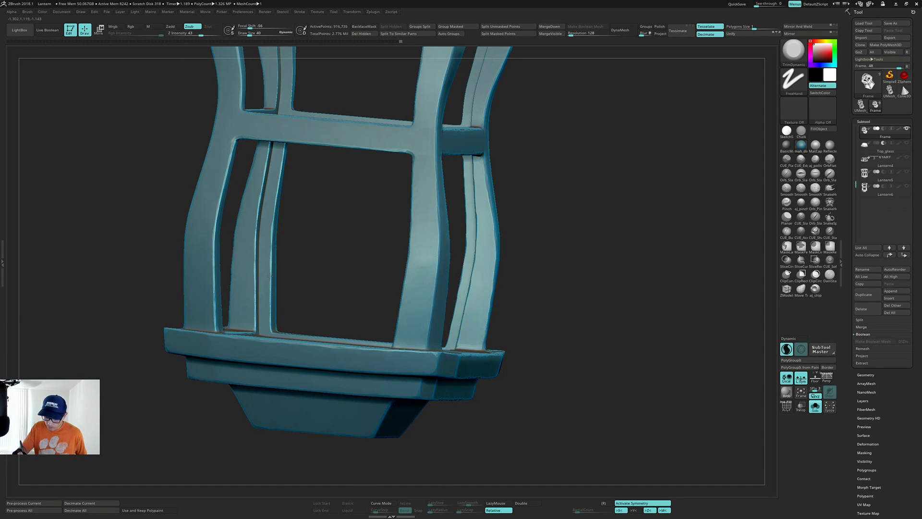
pyautogui.moveTo(269, 303); pyautogui.dragTo(283, 335)
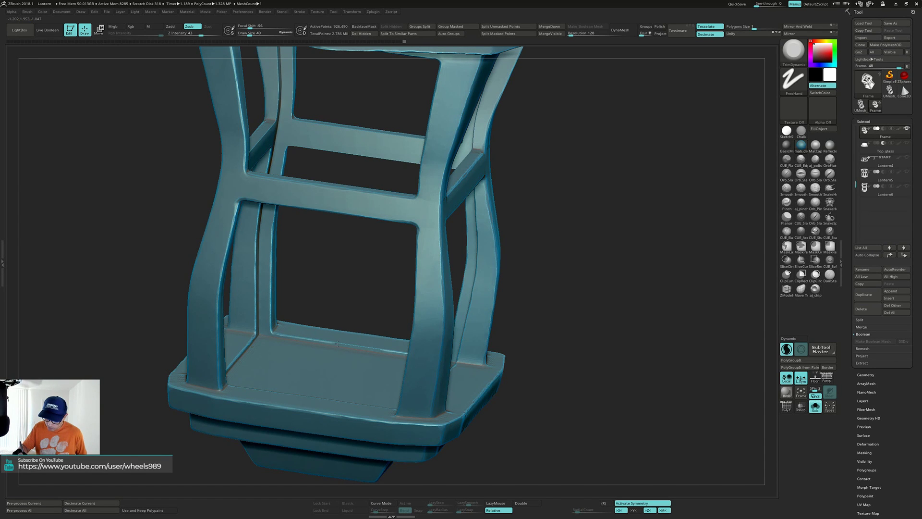
pyautogui.moveTo(356, 336); pyautogui.dragTo(355, 314)
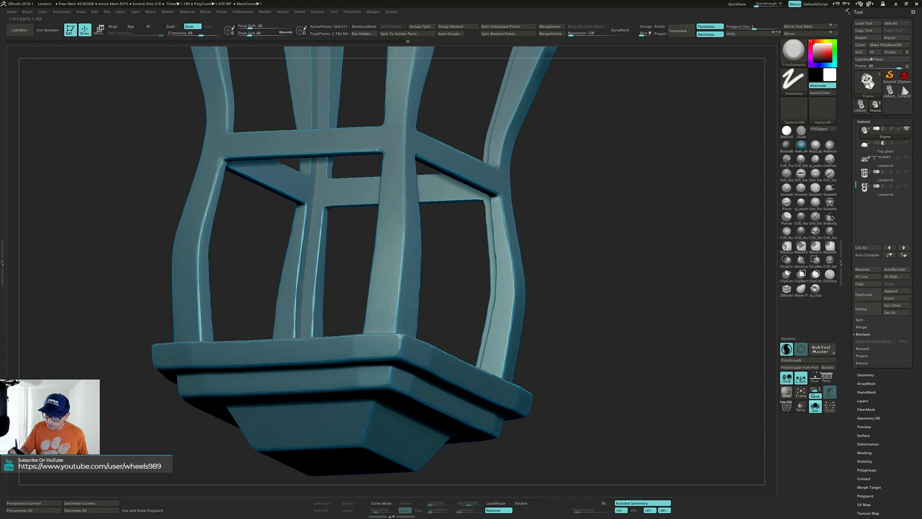
# Step: Smooth the junction of the rear post and middle crossbar, and trim the crossbar's lower inner edge
pyautogui.moveTo(320, 224); pyautogui.dragTo(330, 197, button='right')
pyautogui.moveTo(321, 210); pyautogui.dragTo(327, 203)
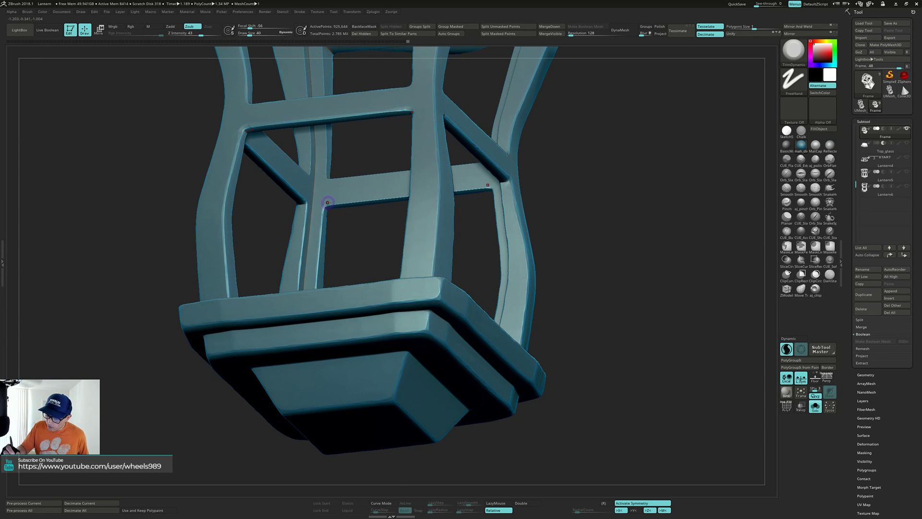
pyautogui.moveTo(328, 202); pyautogui.dragTo(327, 203, button='right')
pyautogui.moveTo(328, 204); pyautogui.dragTo(416, 191)
pyautogui.moveTo(435, 202); pyautogui.dragTo(500, 255, button='right')
pyautogui.moveTo(603, 281)
pyautogui.mouseDown(button='right')
pyautogui.moveTo(607, 257)
pyautogui.moveTo(624, 279)
pyautogui.moveTo(627, 250)
pyautogui.moveTo(605, 269)
pyautogui.mouseUp(button='right')
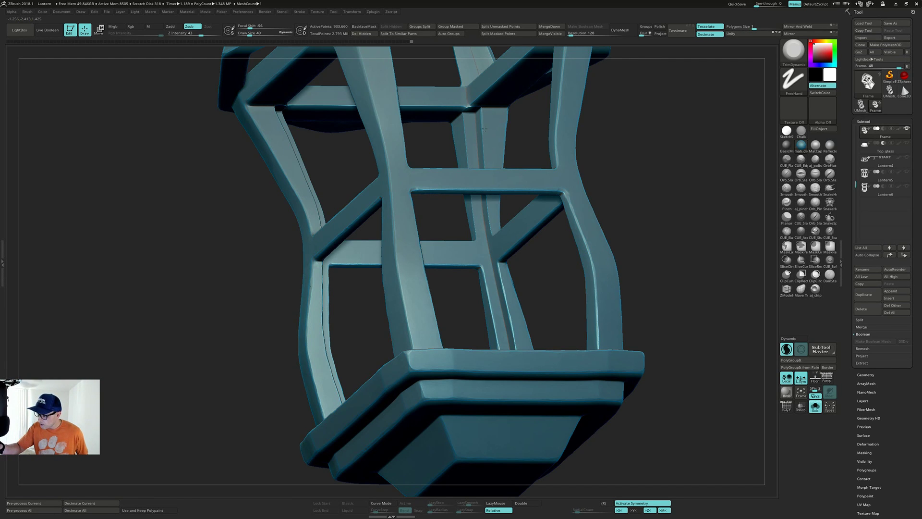
# Step: Trim the inner edges of the upper rear post between the wide collar and the middle crossbar
pyautogui.moveTo(484, 129); pyautogui.dragTo(481, 132, button='right')
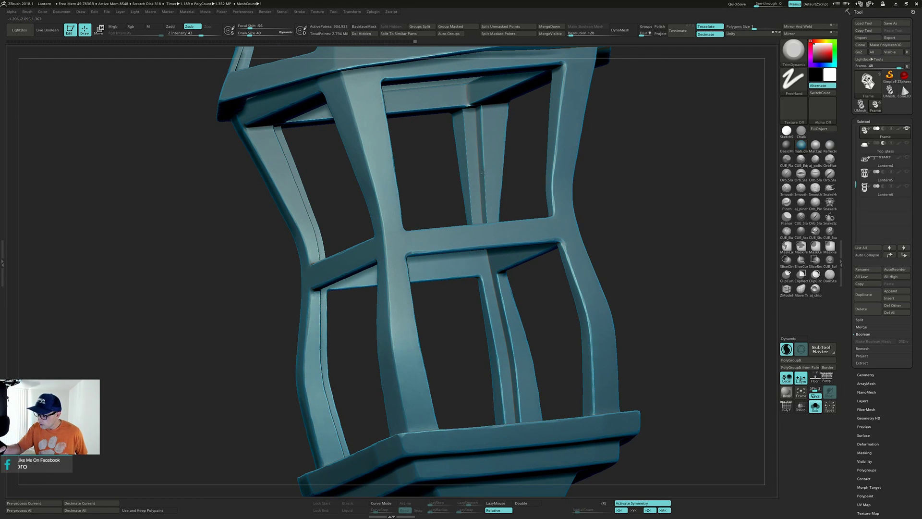
pyautogui.moveTo(484, 187); pyautogui.dragTo(485, 191, button='right')
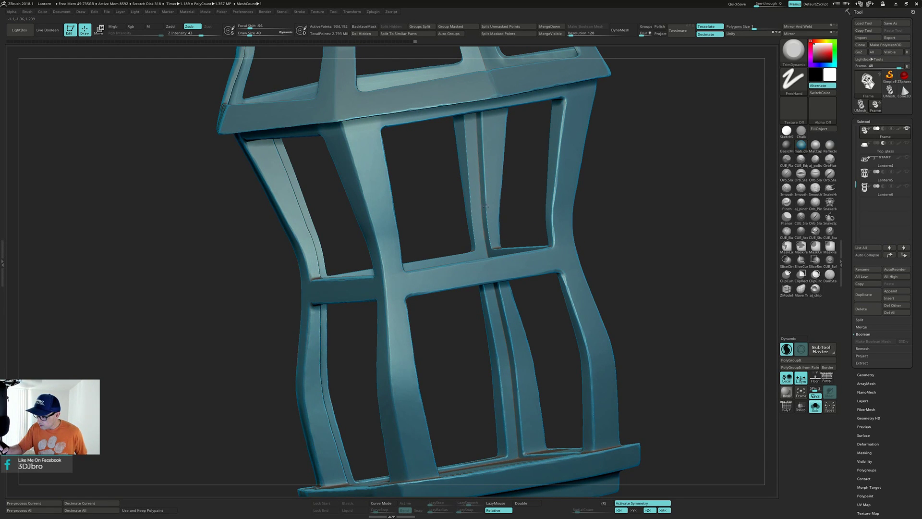
pyautogui.moveTo(488, 237); pyautogui.dragTo(498, 257, button='right')
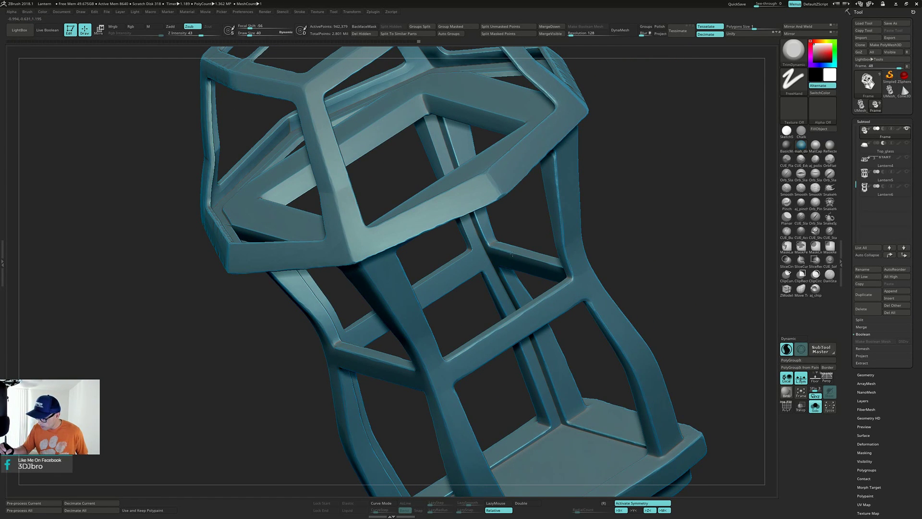
pyautogui.moveTo(531, 255); pyautogui.dragTo(523, 238, button='right')
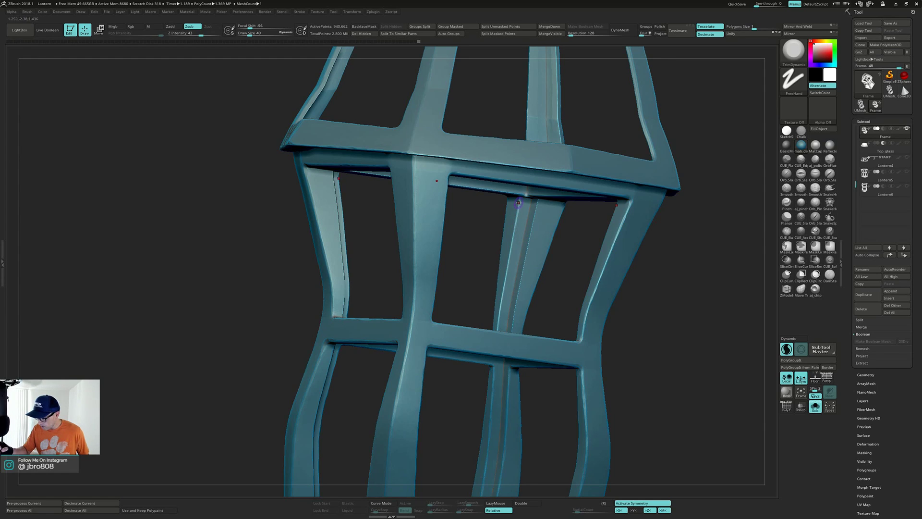
pyautogui.moveTo(507, 275); pyautogui.dragTo(510, 252, button='right')
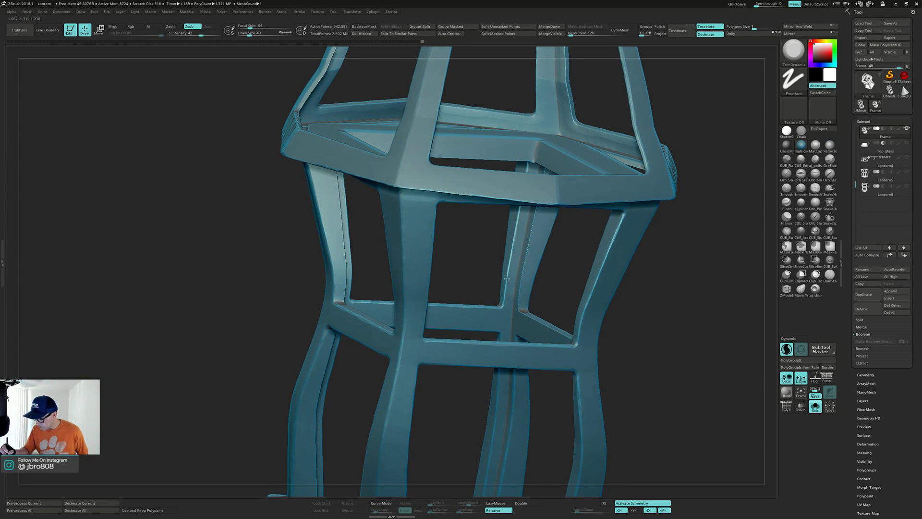
pyautogui.moveTo(510, 288); pyautogui.dragTo(523, 250, button='right')
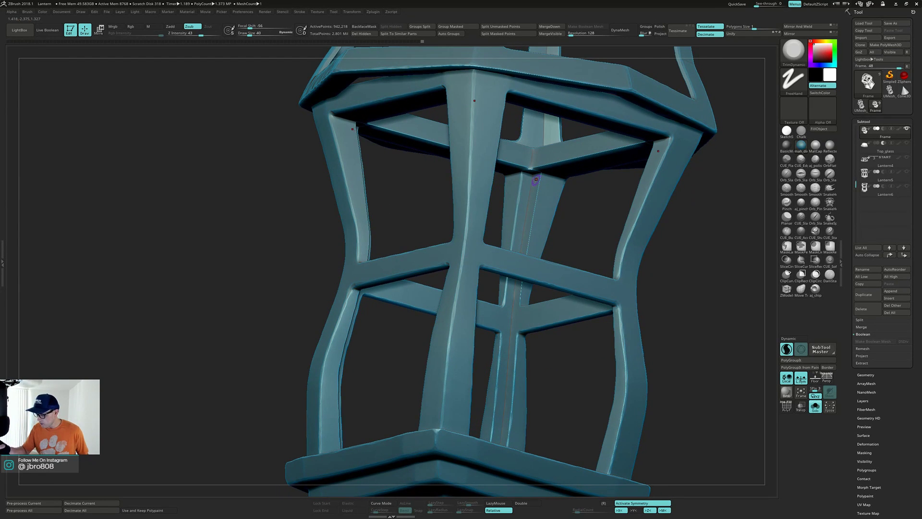
pyautogui.moveTo(537, 180); pyautogui.dragTo(525, 169, button='right')
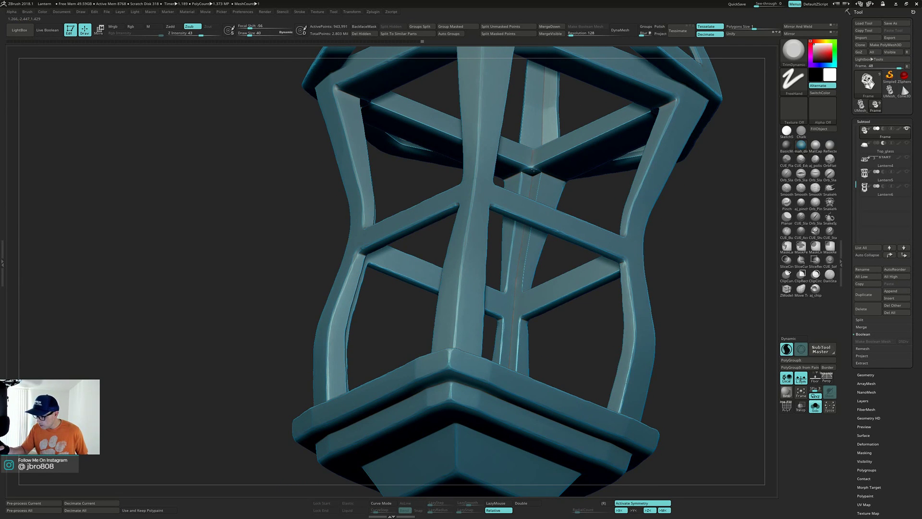
pyautogui.moveTo(526, 170); pyautogui.dragTo(533, 210, button='right')
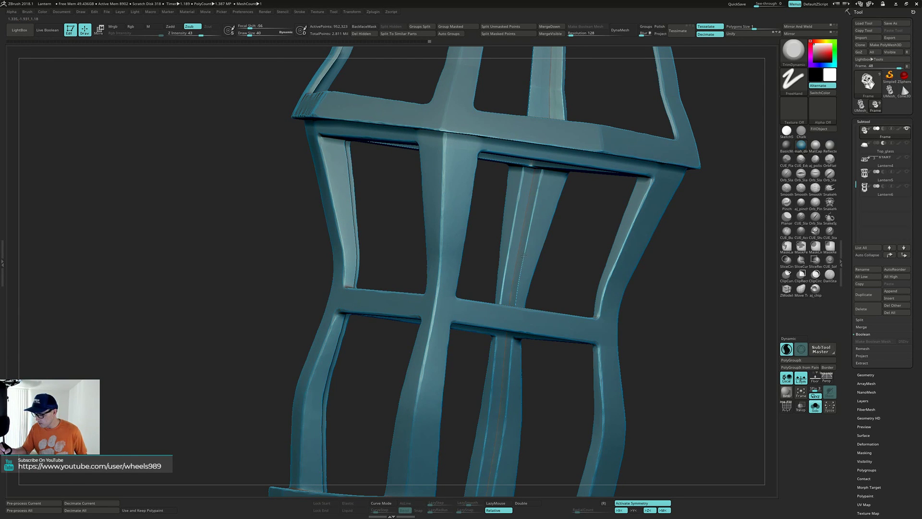
pyautogui.moveTo(525, 264); pyautogui.dragTo(533, 239, button='right')
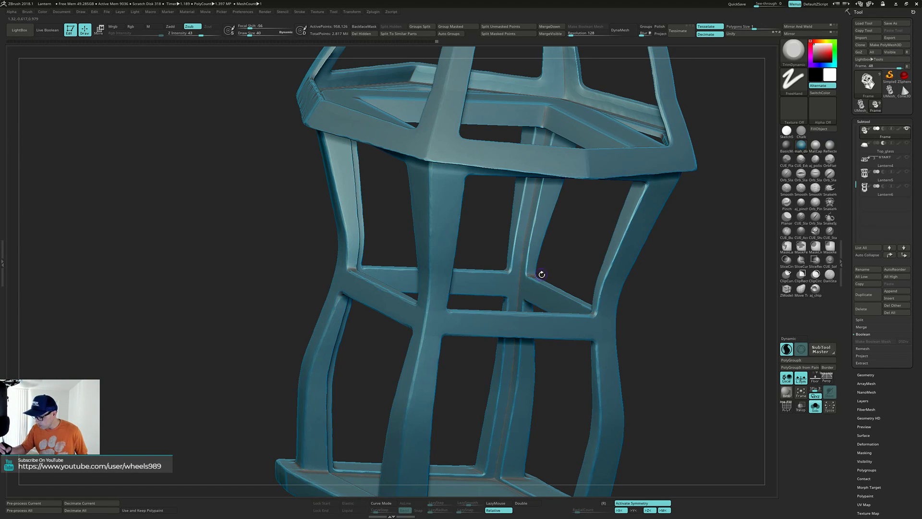
# Step: Trim the upper inner edge of the middle crossbar beside the rear post
pyautogui.moveTo(540, 271); pyautogui.dragTo(545, 288, button='right')
pyautogui.moveTo(545, 288); pyautogui.dragTo(558, 302)
pyautogui.moveTo(543, 284); pyautogui.dragTo(501, 272, button='right')
pyautogui.moveTo(657, 329)
pyautogui.keyDown('ctrl'); pyautogui.mouseDown(button='right')
pyautogui.moveTo(645, 297)
pyautogui.moveTo(654, 297)
pyautogui.moveTo(655, 309)
pyautogui.moveTo(643, 337)
pyautogui.moveTo(639, 321)
pyautogui.moveTo(635, 345)
pyautogui.moveTo(632, 305)
pyautogui.moveTo(643, 336)
pyautogui.mouseUp(button='right'); pyautogui.keyUp('ctrl')
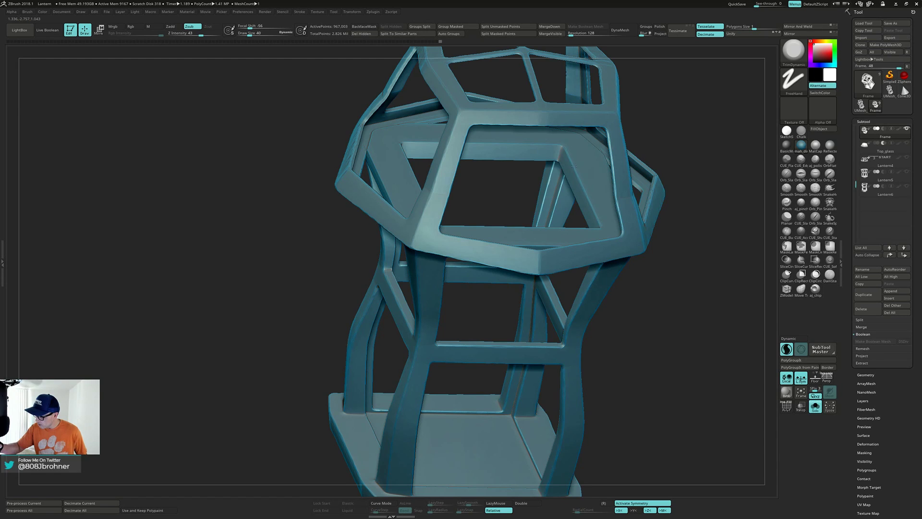
# Step: Trim the top edge of the rectangular opening inside the wide collar along its far side
pyautogui.moveTo(566, 148); pyautogui.dragTo(539, 148, button='right')
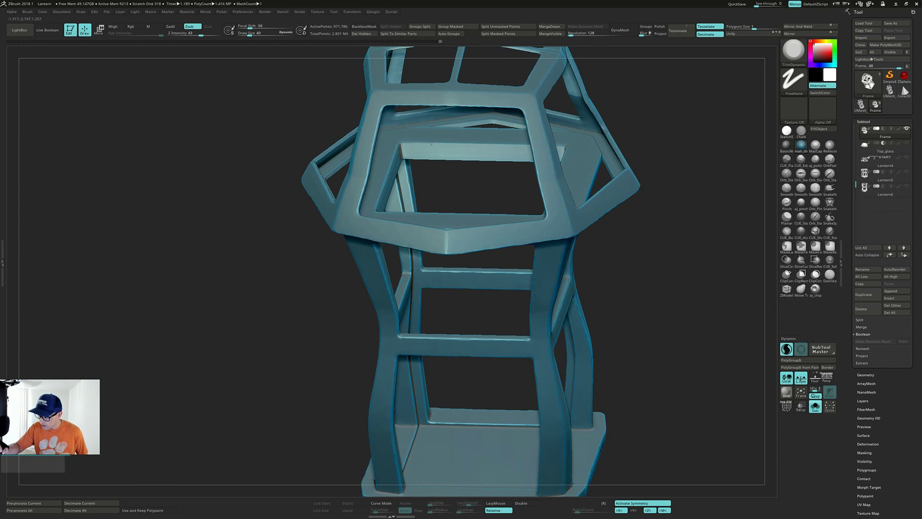
pyautogui.moveTo(461, 141); pyautogui.dragTo(466, 143, button='right')
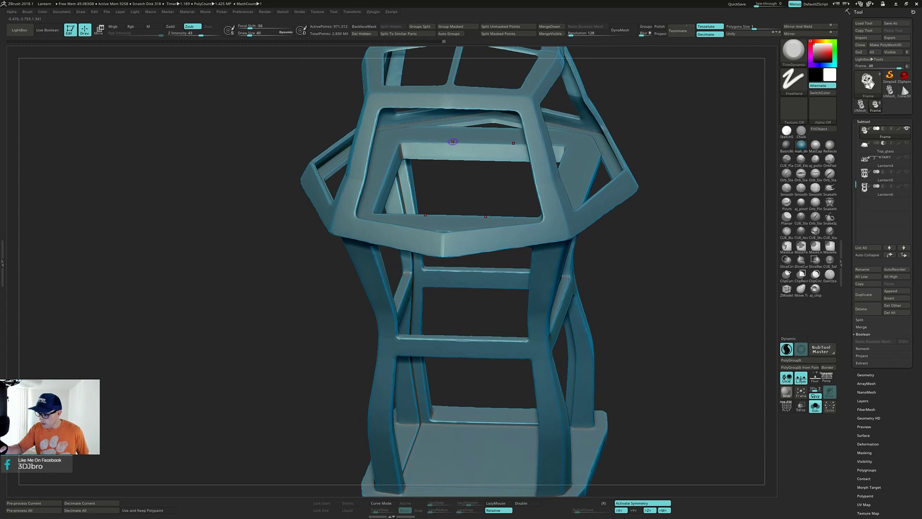
pyautogui.moveTo(485, 145); pyautogui.dragTo(506, 143)
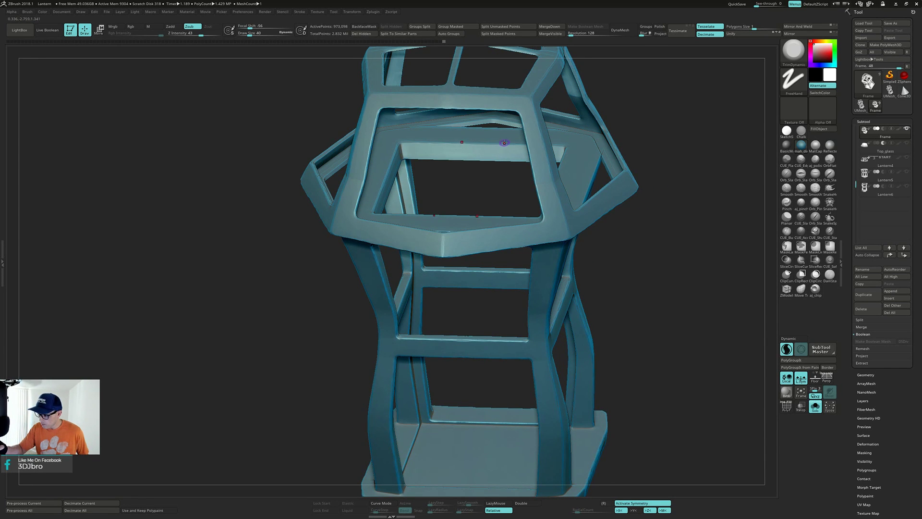
pyautogui.moveTo(507, 142)
pyautogui.mouseDown(button='right')
pyautogui.moveTo(552, 148)
pyautogui.moveTo(523, 145)
pyautogui.mouseUp(button='right')
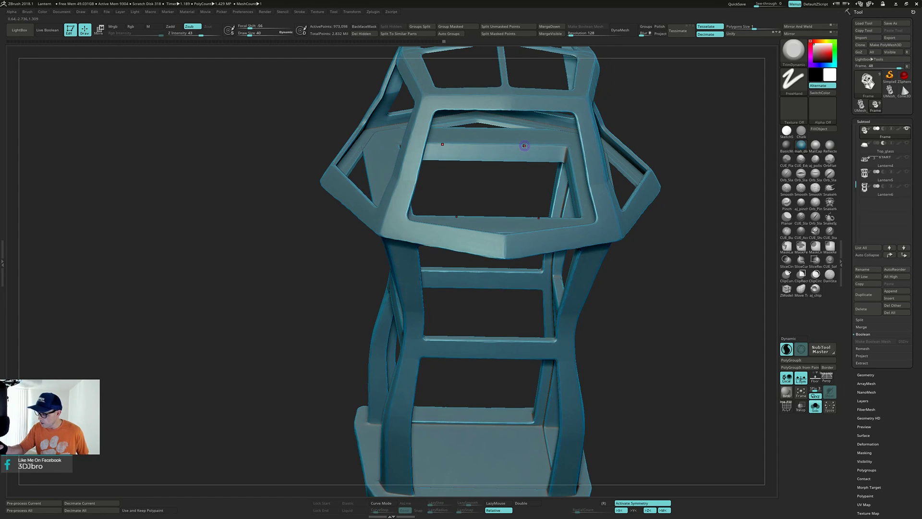
pyautogui.moveTo(523, 146); pyautogui.dragTo(529, 147)
pyautogui.moveTo(528, 147)
pyautogui.mouseDown(button='right')
pyautogui.moveTo(557, 138)
pyautogui.moveTo(483, 149)
pyautogui.moveTo(481, 140)
pyautogui.mouseUp(button='right')
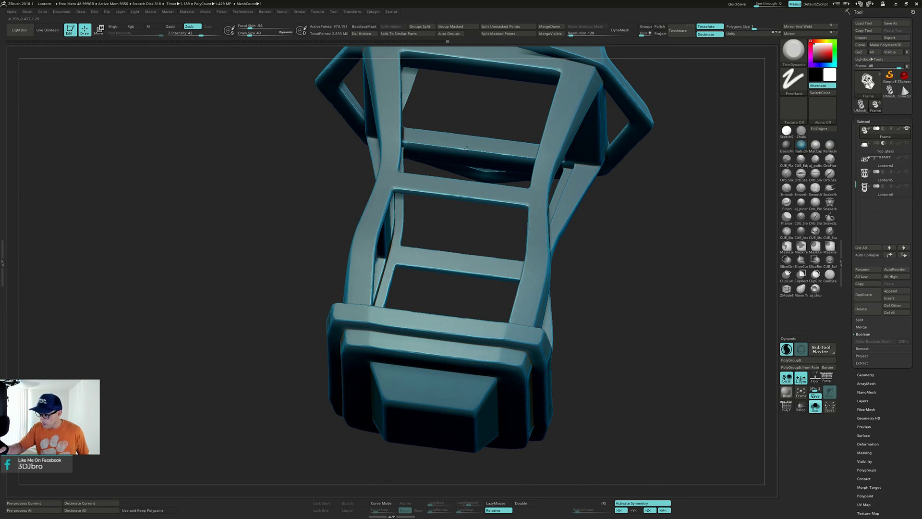
# Step: Trim the lower edges of the collar's rectangular opening from underneath and soften them around the corner
pyautogui.moveTo(493, 154); pyautogui.dragTo(503, 153)
pyautogui.moveTo(495, 147); pyautogui.dragTo(509, 155, button='right')
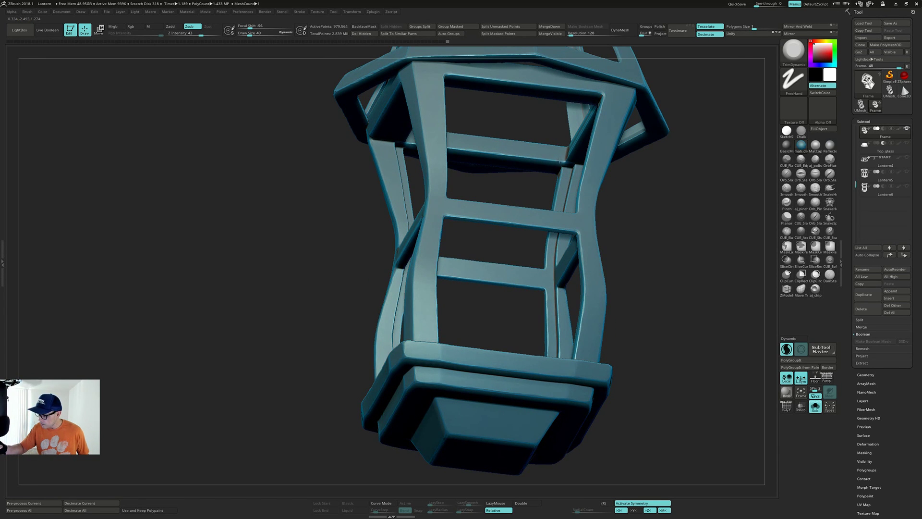
pyautogui.moveTo(559, 161); pyautogui.dragTo(565, 161)
pyautogui.moveTo(547, 155)
pyautogui.mouseDown(button='right')
pyautogui.moveTo(562, 163)
pyautogui.moveTo(587, 144)
pyautogui.mouseUp(button='right')
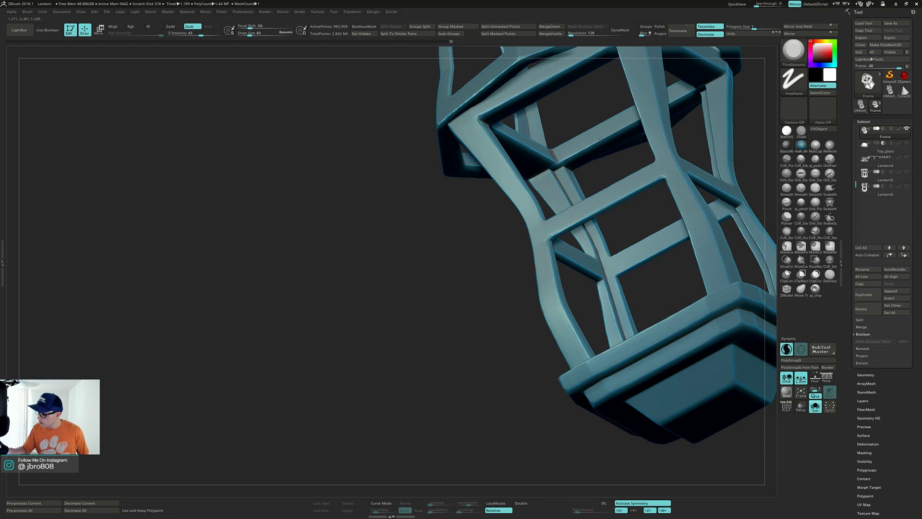
pyautogui.moveTo(572, 153); pyautogui.dragTo(591, 142)
pyautogui.moveTo(591, 142)
pyautogui.mouseDown(button='right')
pyautogui.moveTo(570, 162)
pyautogui.moveTo(579, 156)
pyautogui.moveTo(584, 169)
pyautogui.mouseUp(button='right')
pyautogui.moveTo(585, 168); pyautogui.dragTo(555, 177)
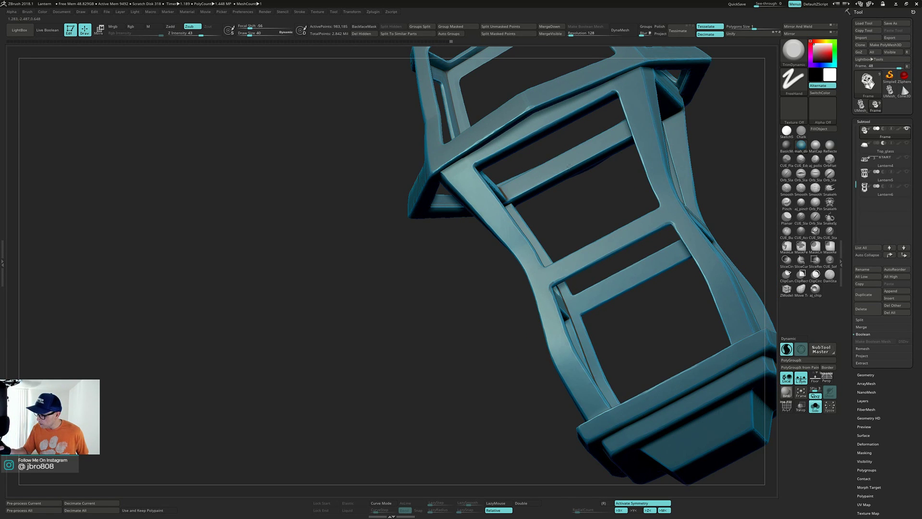
# Step: Trim the rear bar seen through the upper opening and the inner edge of the rear post above the middle crossbar
pyautogui.moveTo(579, 160)
pyautogui.mouseDown(button='right')
pyautogui.moveTo(560, 203)
pyautogui.moveTo(542, 177)
pyautogui.mouseUp(button='right')
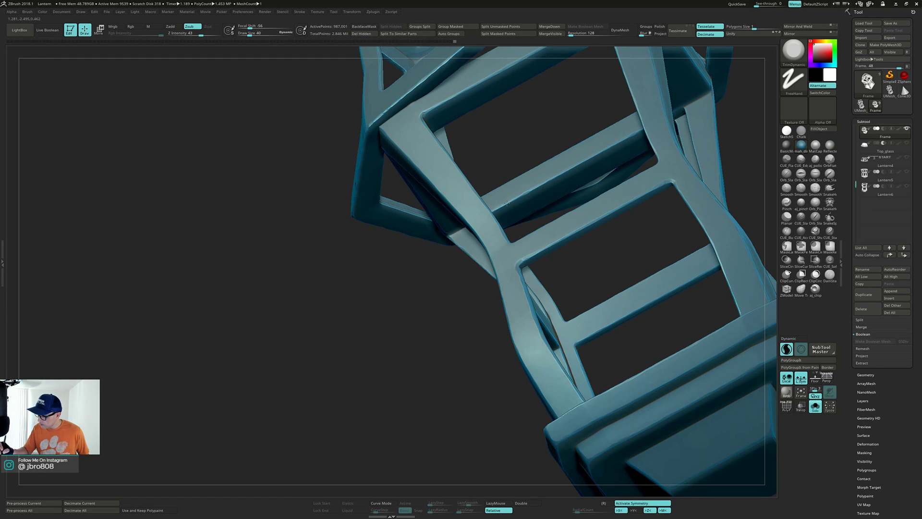
pyautogui.moveTo(527, 191); pyautogui.dragTo(560, 173)
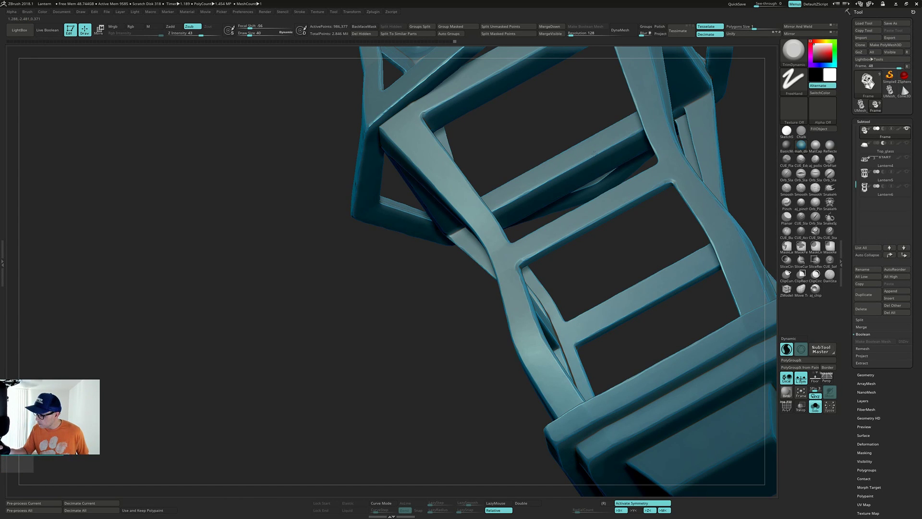
pyautogui.moveTo(600, 150); pyautogui.dragTo(422, 206, button='right')
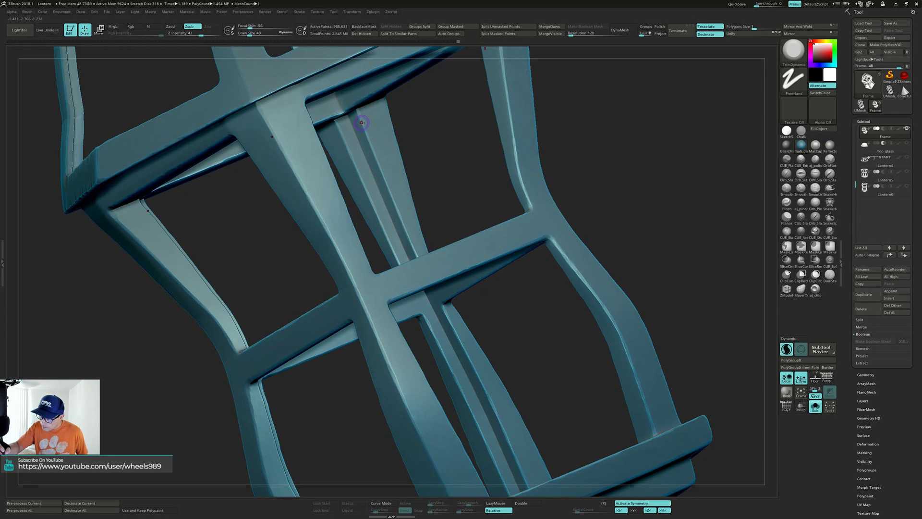
pyautogui.moveTo(404, 216); pyautogui.dragTo(410, 200)
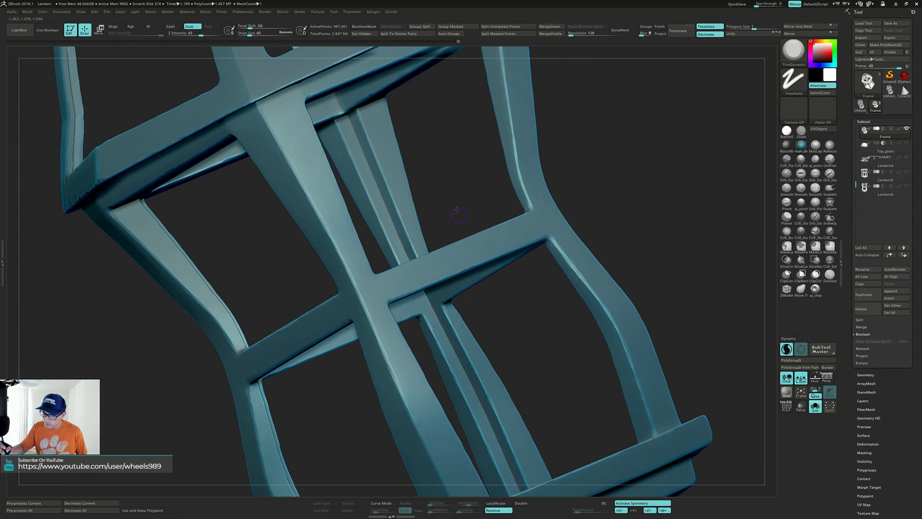
# Step: End the frame's isolation and show the lantern's glass and the Chain_links subtool above the roof
pyautogui.moveTo(456, 208)
pyautogui.keyDown('ctrl'); pyautogui.mouseDown(button='right')
pyautogui.moveTo(470, 160)
pyautogui.moveTo(552, 185)
pyautogui.moveTo(545, 223)
pyautogui.moveTo(546, 199)
pyautogui.mouseUp(button='right'); pyautogui.keyUp('ctrl')
pyautogui.moveTo(546, 200); pyautogui.dragTo(572, 236, button='right')
pyautogui.hotkey('alt', 's')
pyautogui.click(907, 143)
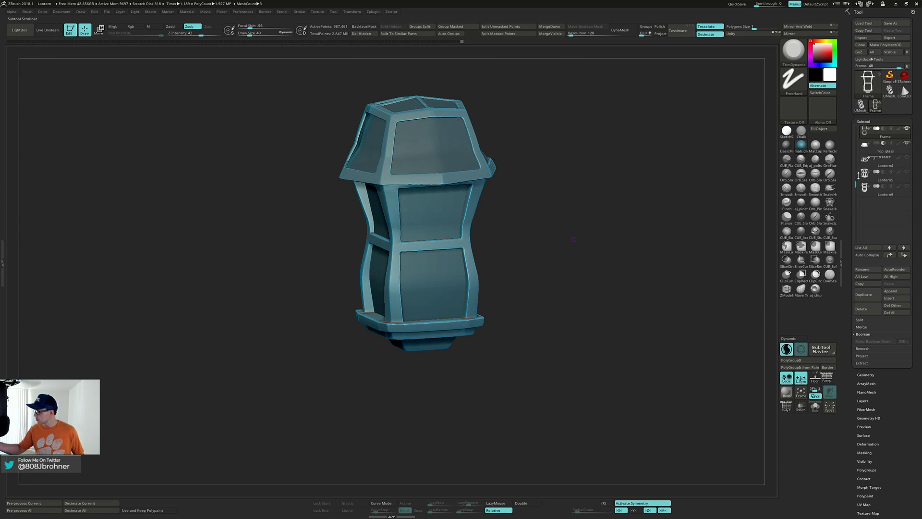
pyautogui.moveTo(858, 175); pyautogui.dragTo(858, 144)
pyautogui.click(906, 129)
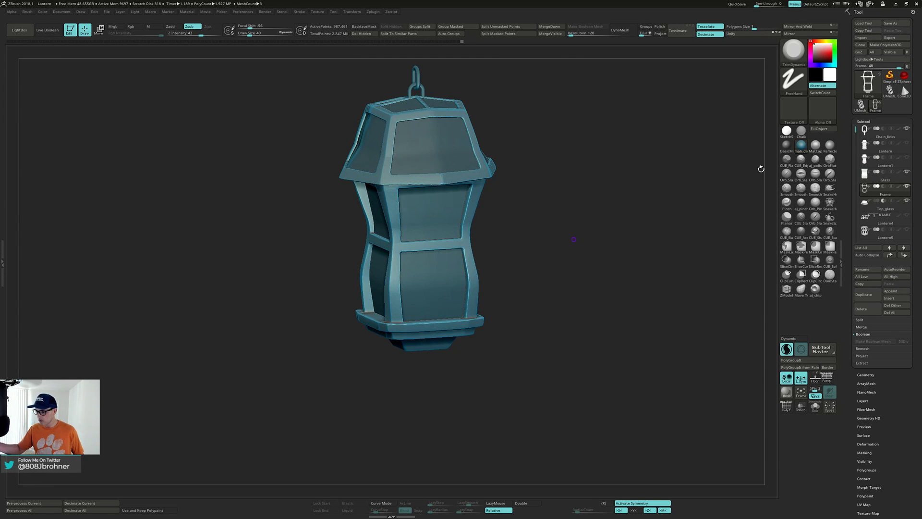
pyautogui.moveTo(589, 215); pyautogui.dragTo(578, 260, button='right')
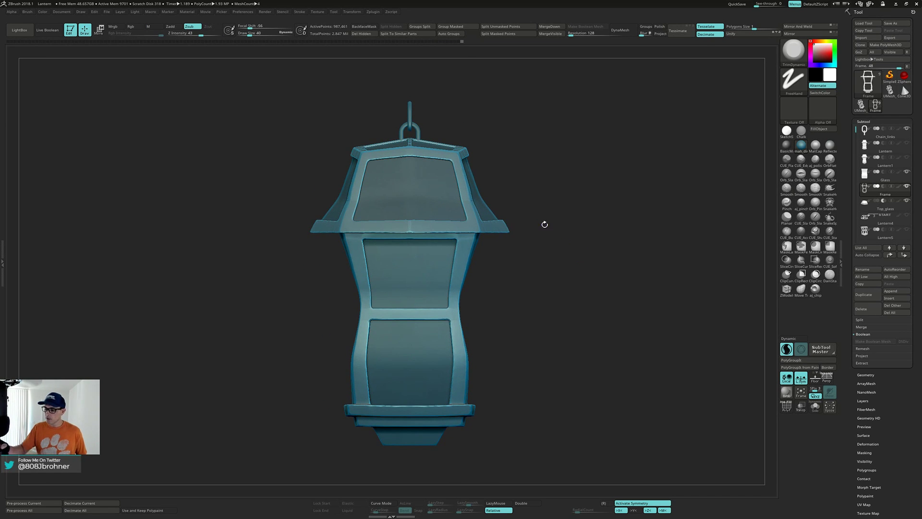
# Step: Scale up the Chain_links subtool uniformly and raise it slightly along Y above the lantern's roof
pyautogui.keyDown('alt'); pyautogui.click(413, 109); pyautogui.keyUp('alt')
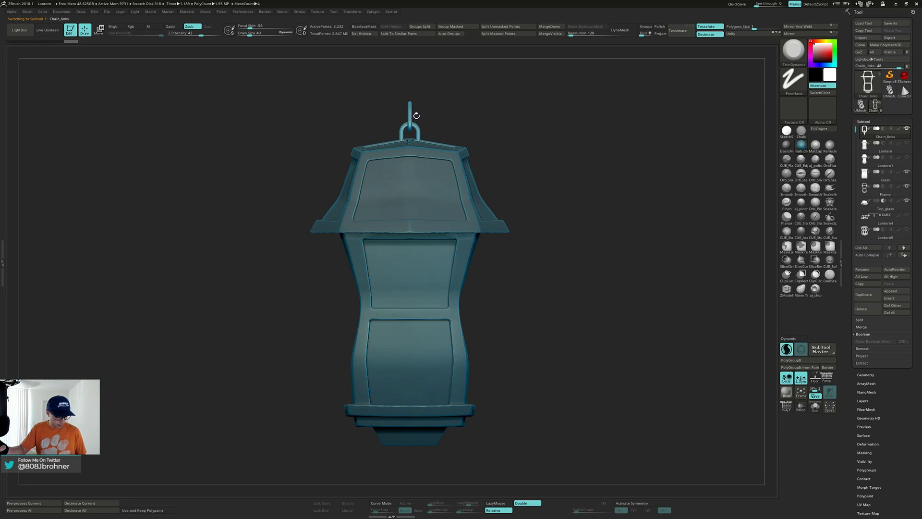
pyautogui.press('w')
pyautogui.keyDown('alt'); pyautogui.moveTo(412, 117); pyautogui.dragTo(409, 172, button='right'); pyautogui.keyUp('alt')
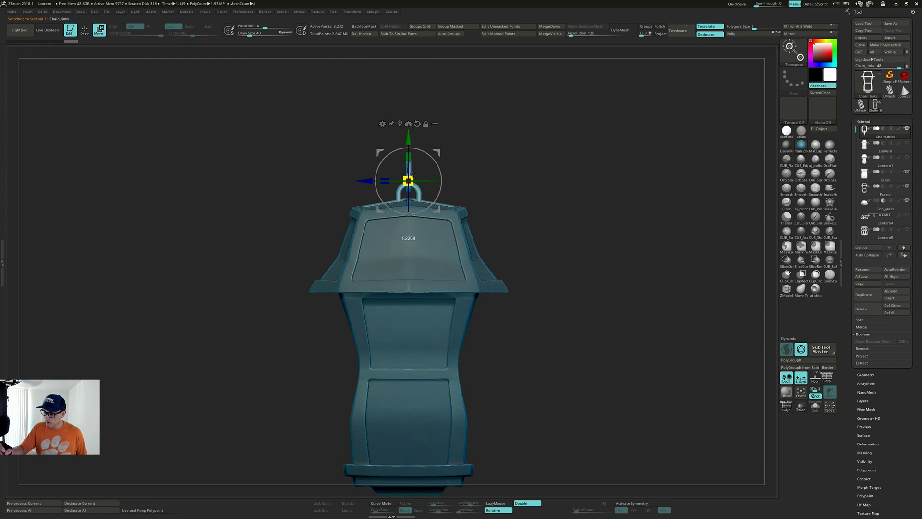
pyautogui.moveTo(435, 145); pyautogui.dragTo(413, 174)
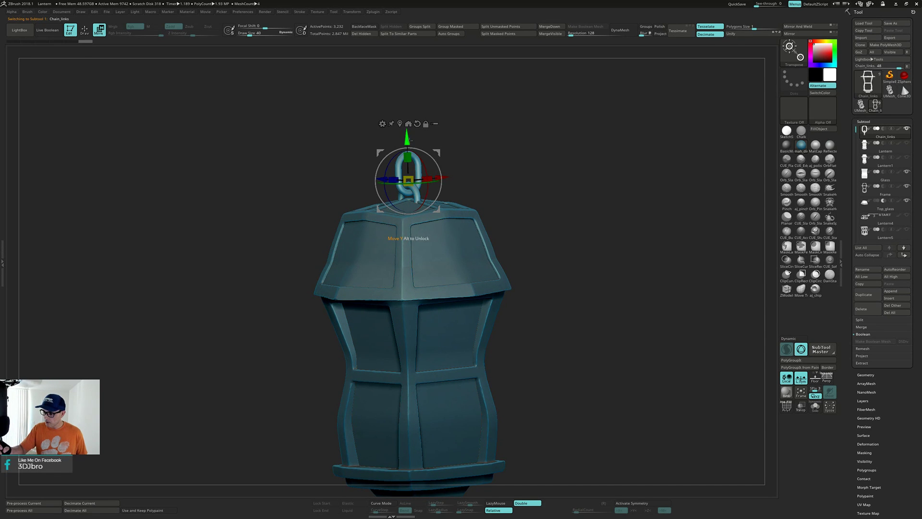
pyautogui.moveTo(407, 135); pyautogui.dragTo(407, 124)
pyautogui.moveTo(468, 126); pyautogui.dragTo(505, 137)
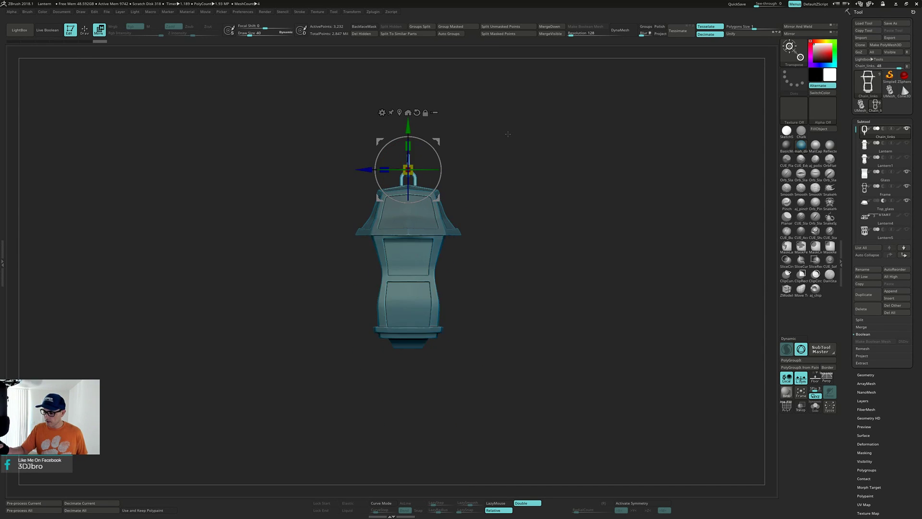
pyautogui.moveTo(409, 167); pyautogui.dragTo(414, 163)
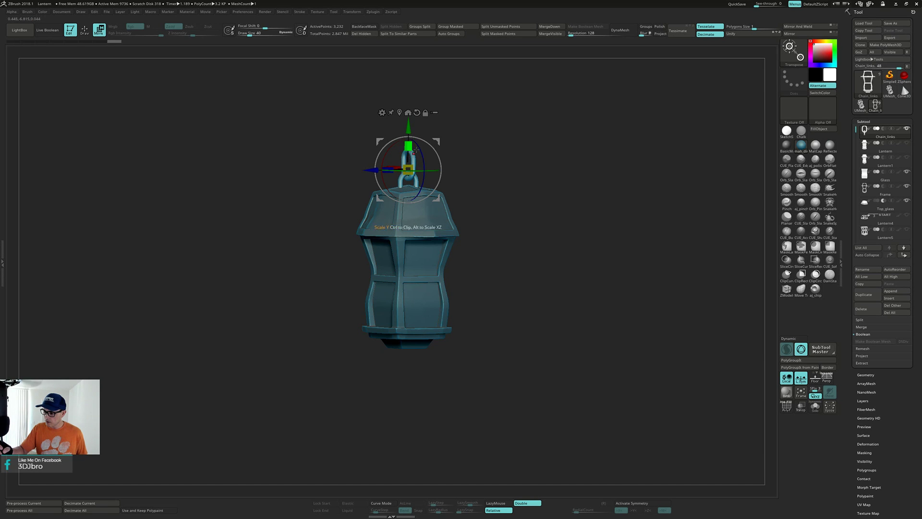
pyautogui.moveTo(410, 144); pyautogui.dragTo(415, 141, button='right')
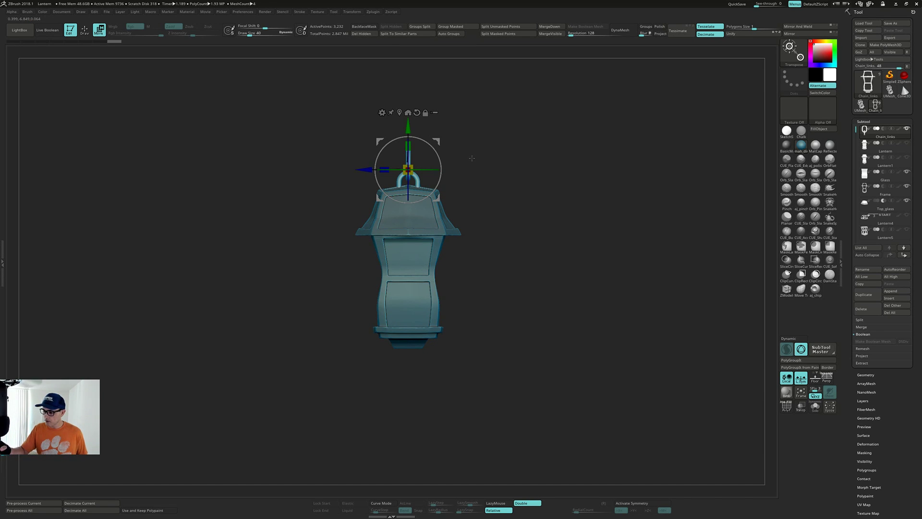
pyautogui.press('q')
# Step: Render the full lantern with BPR and examine its shape and chain links from several angles
pyautogui.moveTo(473, 156)
pyautogui.mouseDown(button='right')
pyautogui.moveTo(563, 220)
pyautogui.moveTo(583, 214)
pyautogui.moveTo(579, 206)
pyautogui.mouseUp(button='right')
pyautogui.keyDown('ctrl'); pyautogui.moveTo(579, 206); pyautogui.dragTo(576, 248, button='right'); pyautogui.keyUp('ctrl')
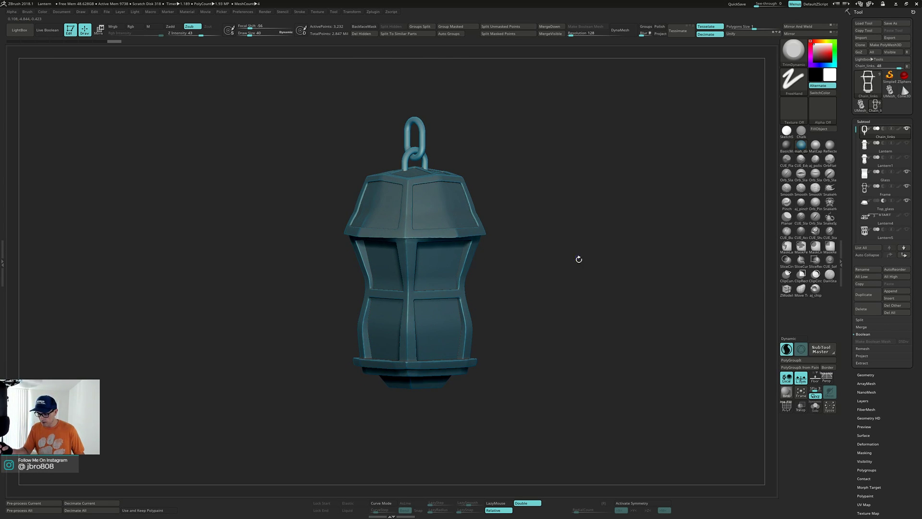
pyautogui.hotkey('shift', 'r')
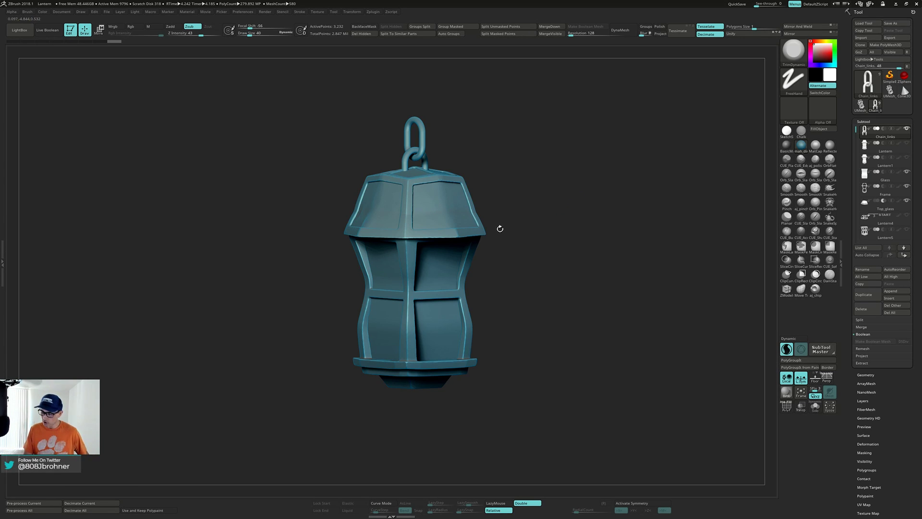
pyautogui.moveTo(626, 196); pyautogui.dragTo(541, 194)
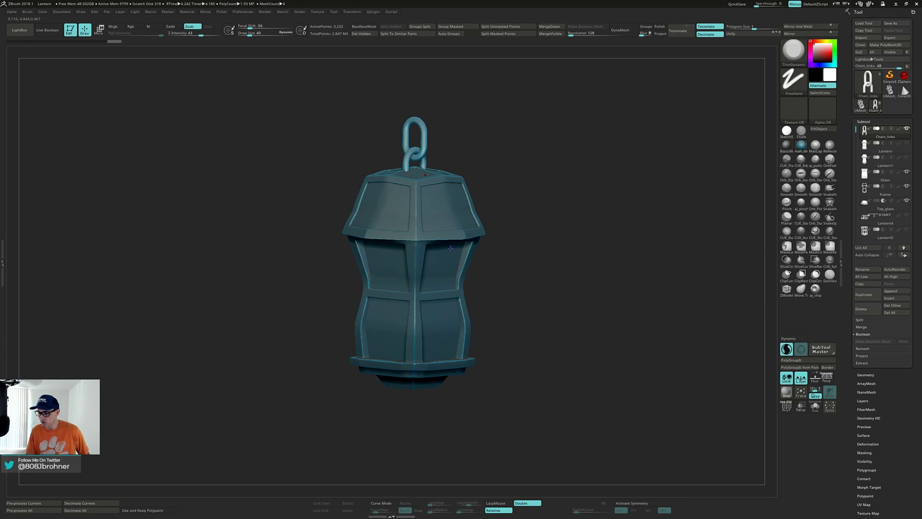
pyautogui.moveTo(568, 219); pyautogui.dragTo(579, 201)
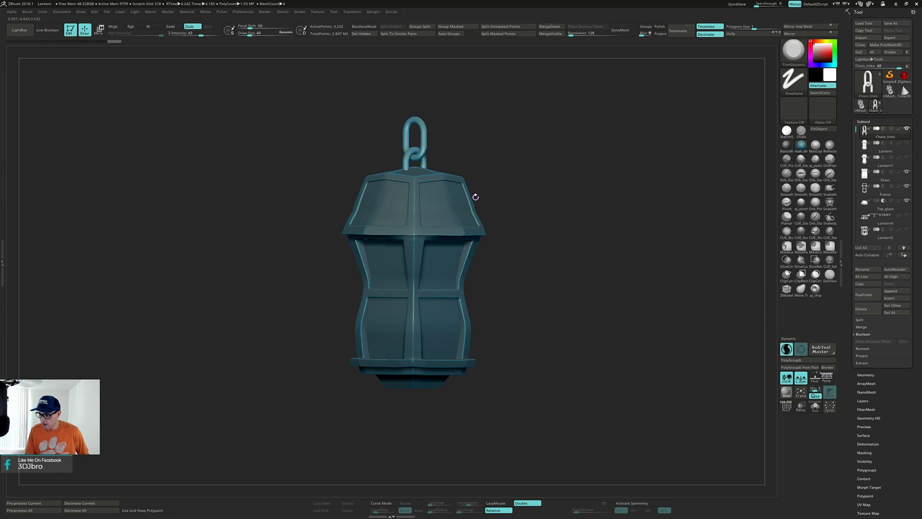
pyautogui.moveTo(588, 197); pyautogui.dragTo(530, 211)
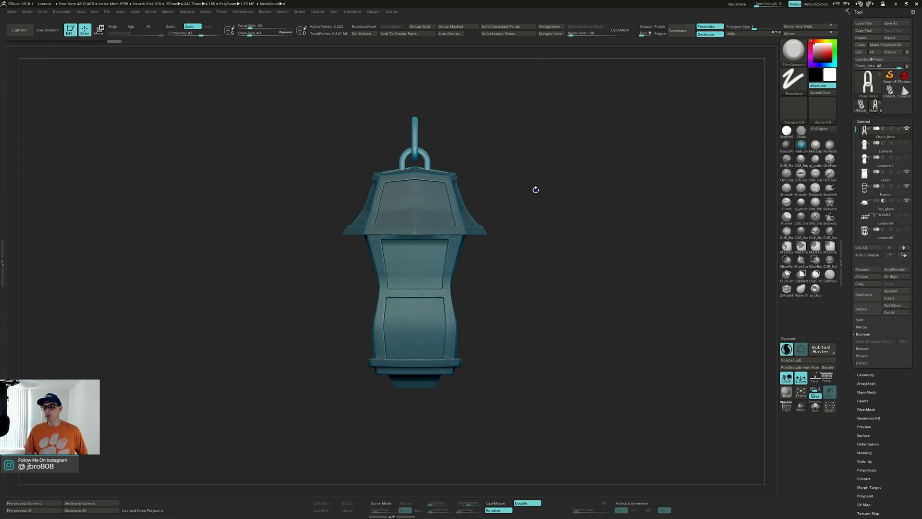
pyautogui.moveTo(548, 186)
pyautogui.mouseDown()
pyautogui.moveTo(534, 190)
pyautogui.moveTo(531, 205)
pyautogui.moveTo(546, 206)
pyautogui.moveTo(546, 183)
pyautogui.mouseUp()
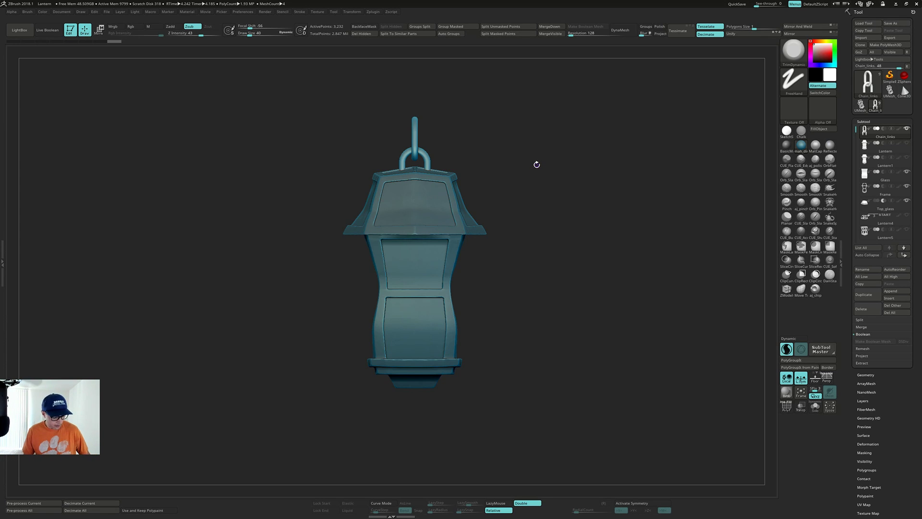
pyautogui.moveTo(534, 165); pyautogui.dragTo(560, 167)
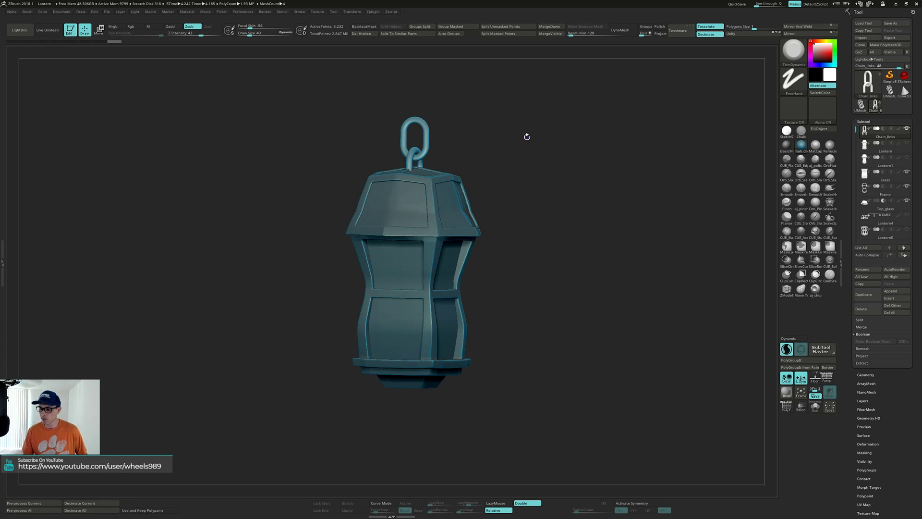
pyautogui.keyDown('alt'); pyautogui.moveTo(527, 137); pyautogui.dragTo(550, 174); pyautogui.keyUp('alt')
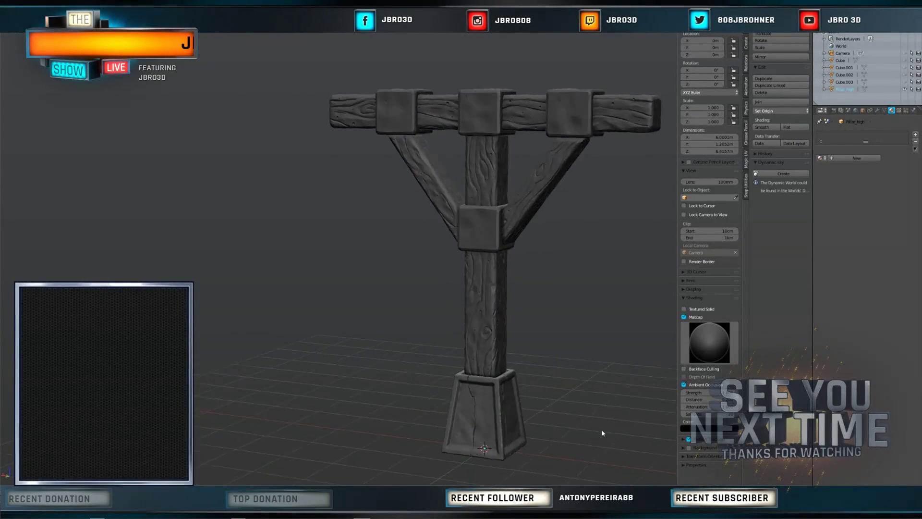
pyautogui.keyDown('shift'); pyautogui.moveTo(622, 425); pyautogui.dragTo(610, 404, button='middle'); pyautogui.keyUp('shift')
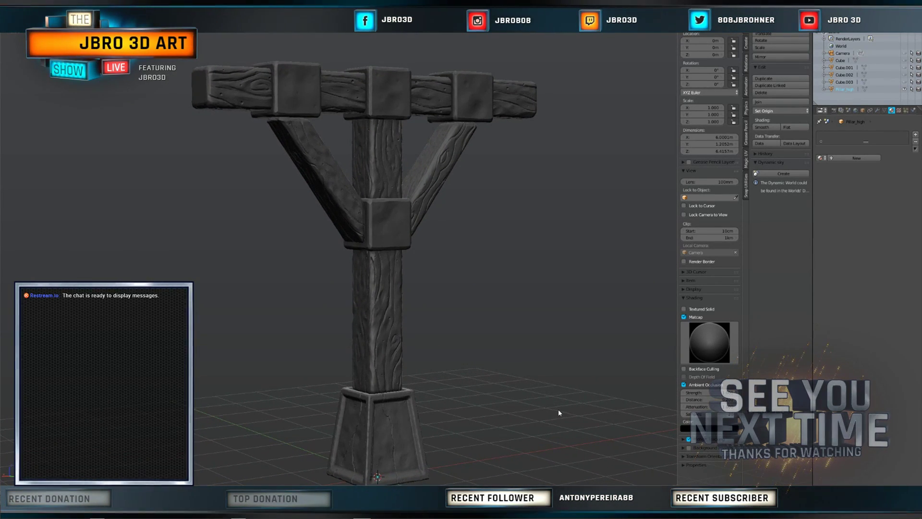